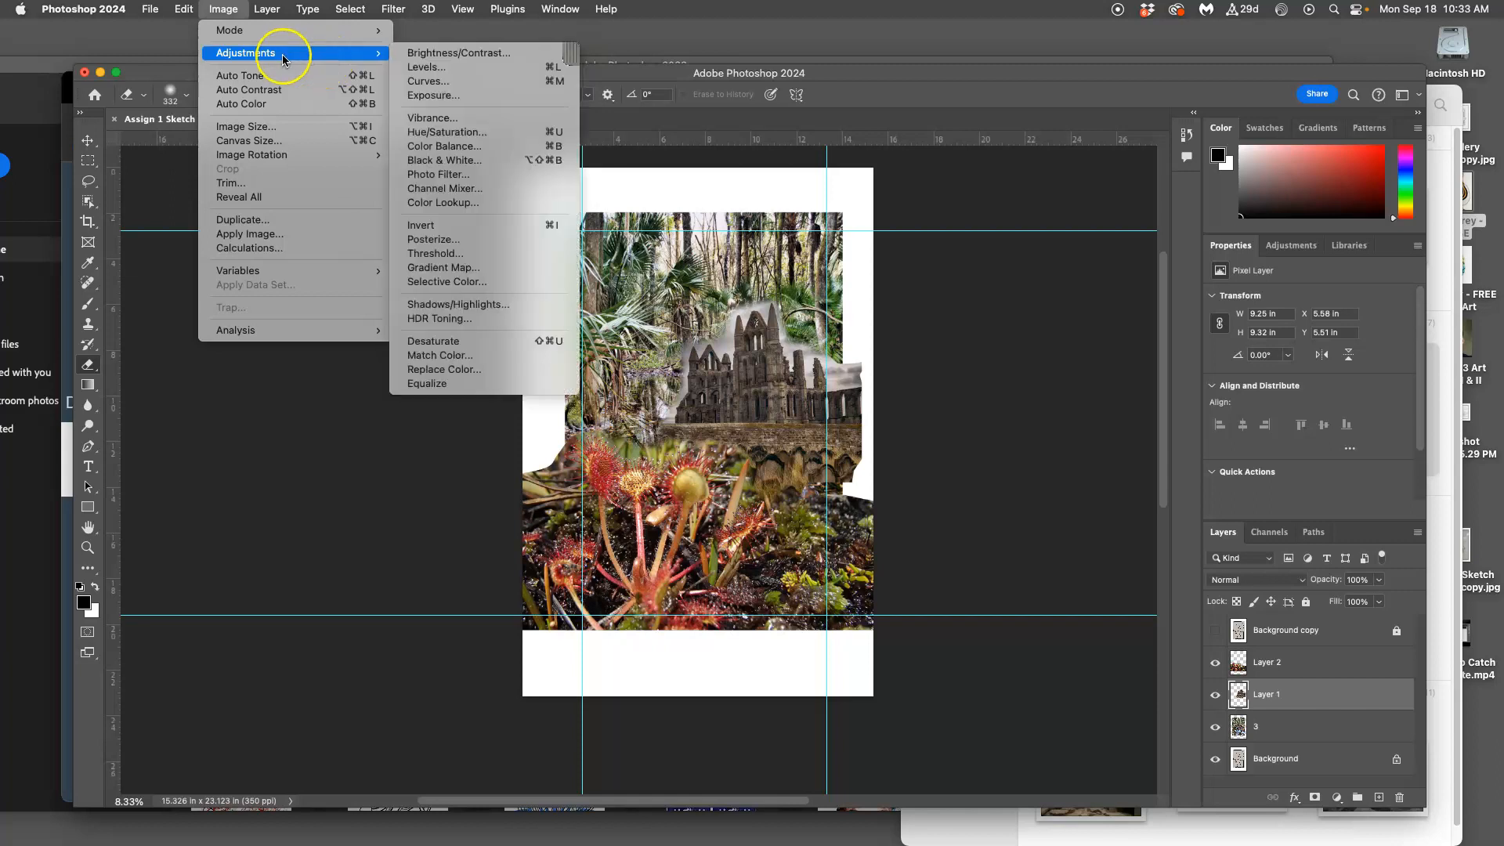
Toggle Layer 1 off and on to view its effect, and bring up the history list at a larger size
{"action": "left_click", "coordinate": [944, 370]}
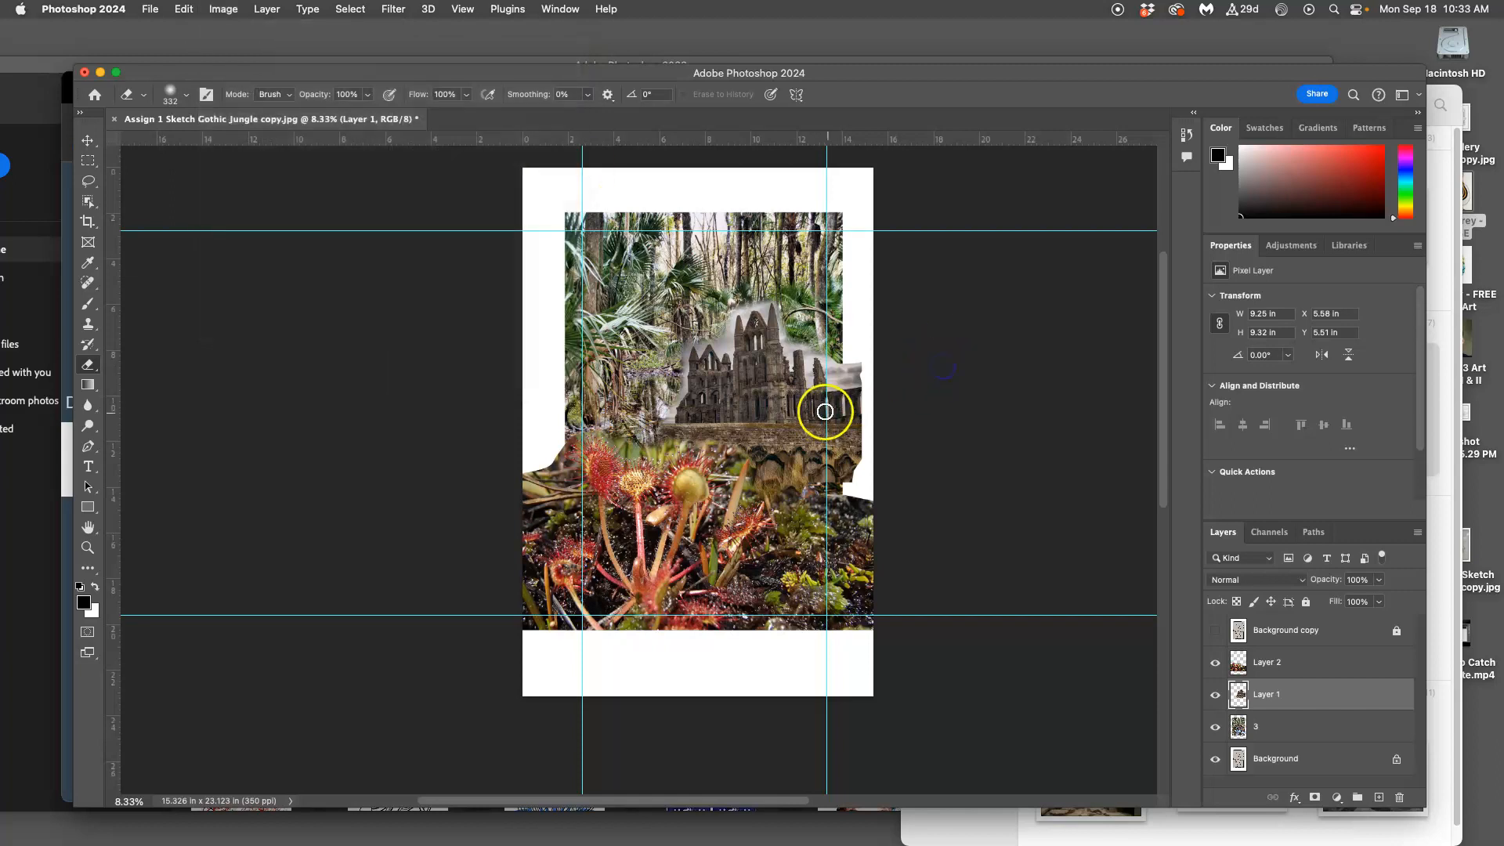
{"action": "left_click", "coordinate": [1215, 695]}
{"action": "left_click", "coordinate": [1215, 695]}
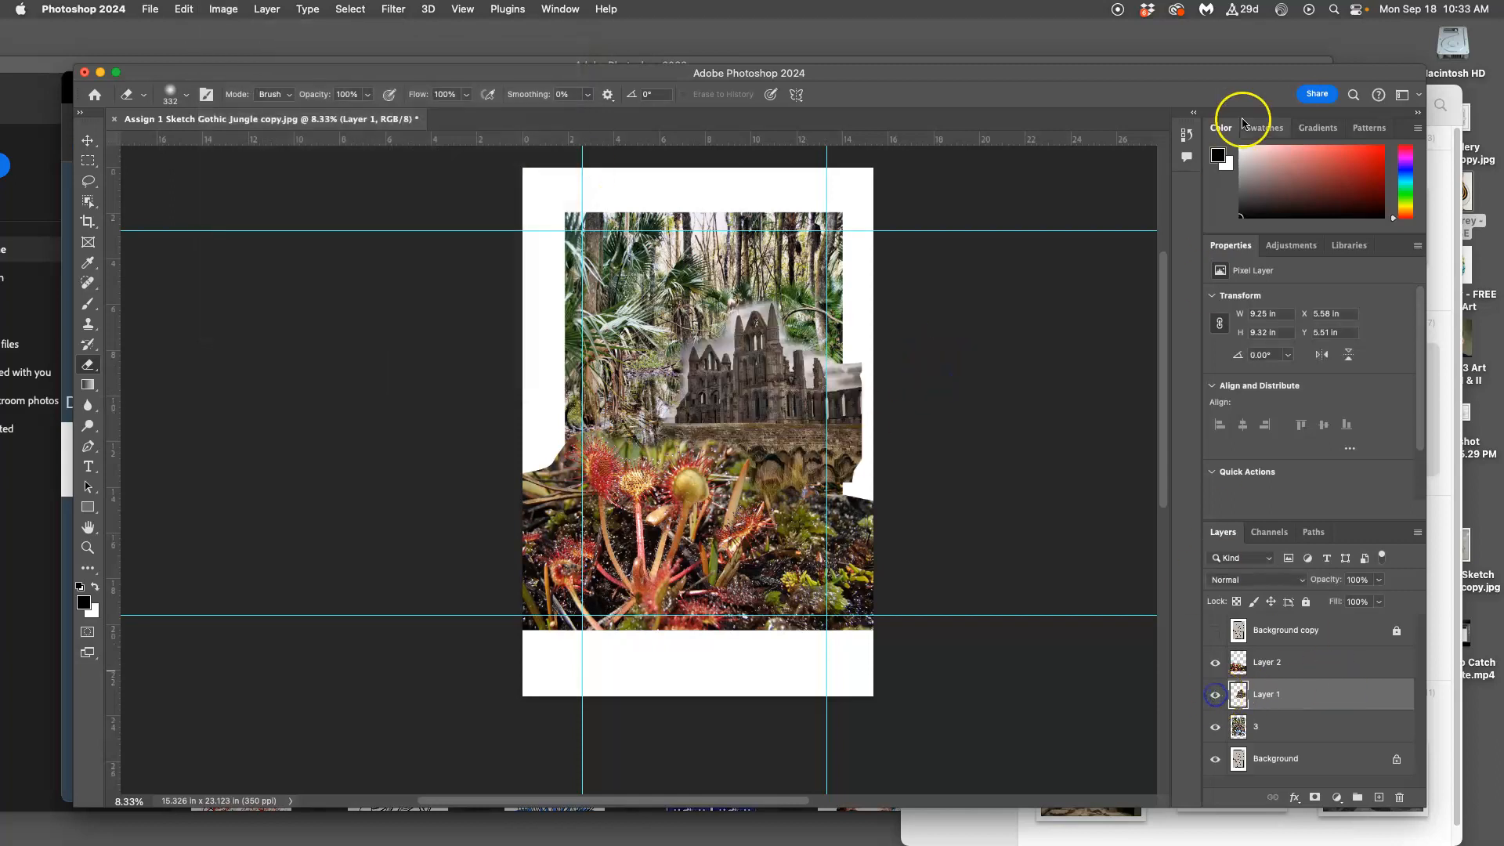
{"action": "left_click", "coordinate": [1186, 134]}
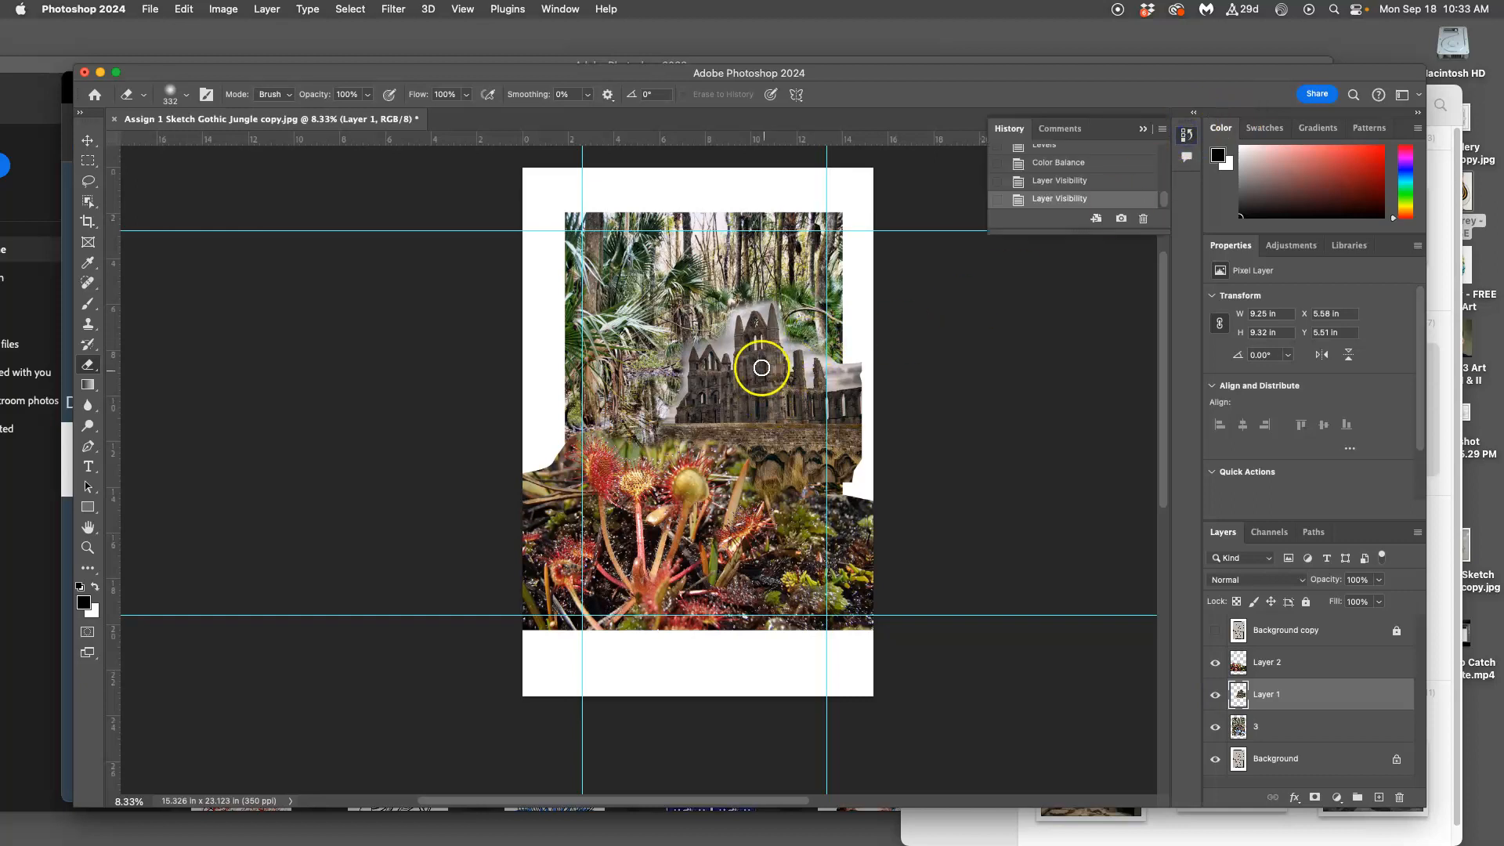
{"action": "left_click_drag", "start_coordinate": [1162, 231], "coordinate": [1163, 343]}
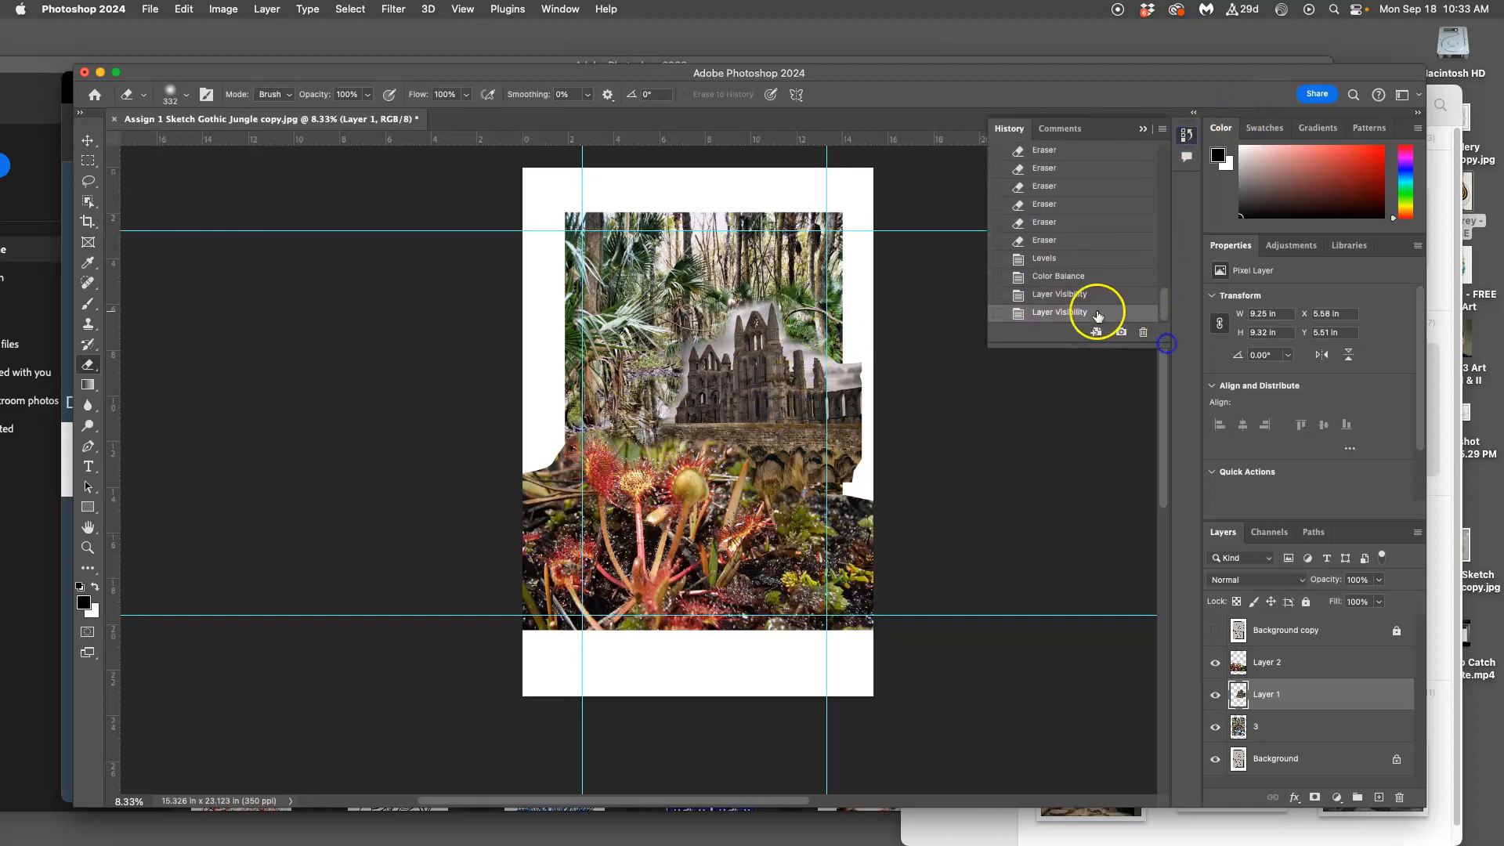
Compare the cathedral's history states before Levels, after Levels and after Color Balance
{"action": "left_click", "coordinate": [1045, 241]}
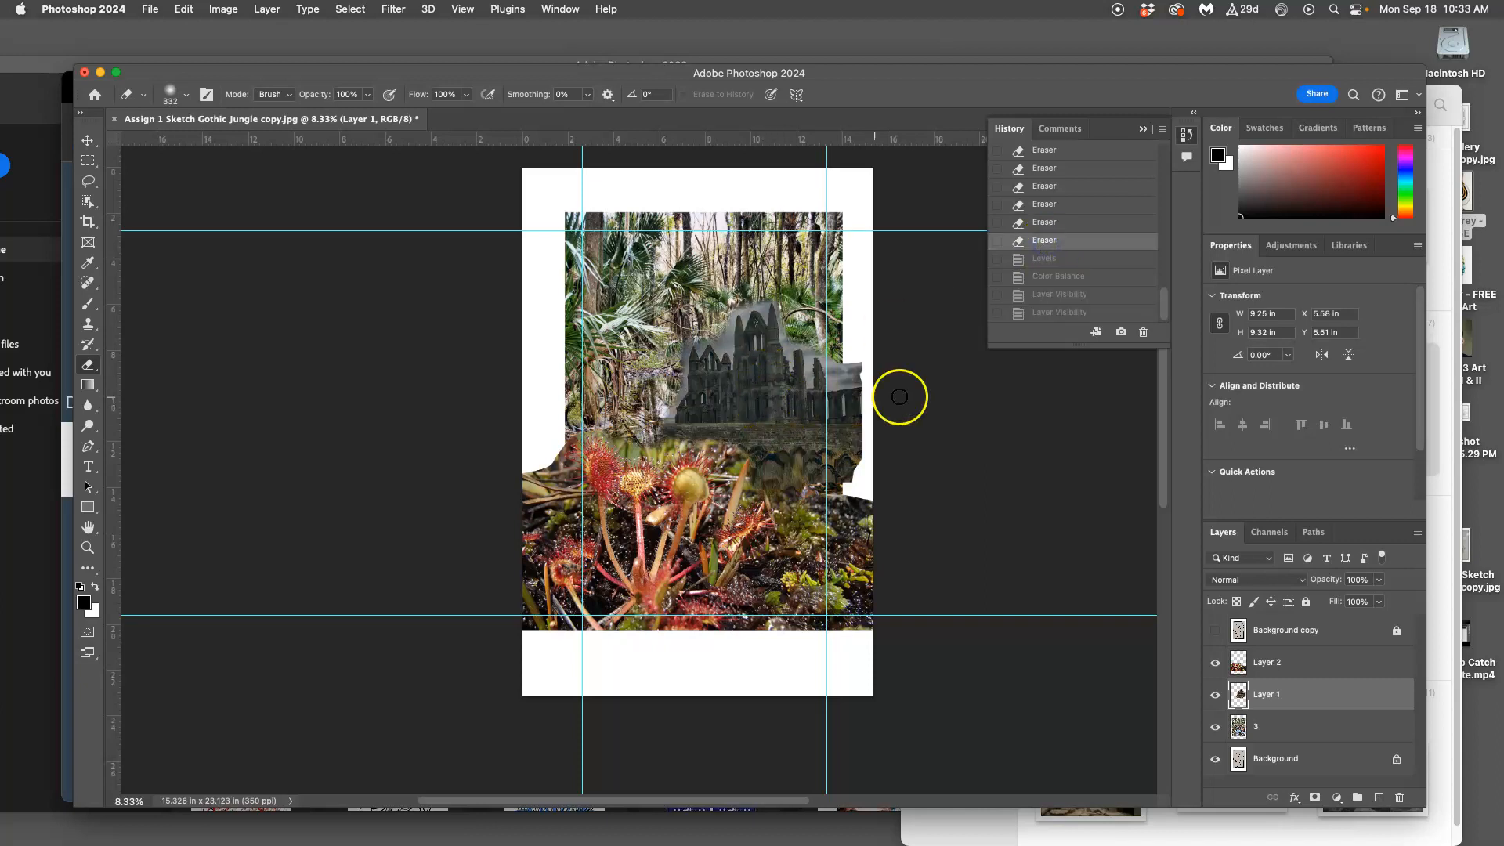
{"action": "key", "text": "super+equal"}
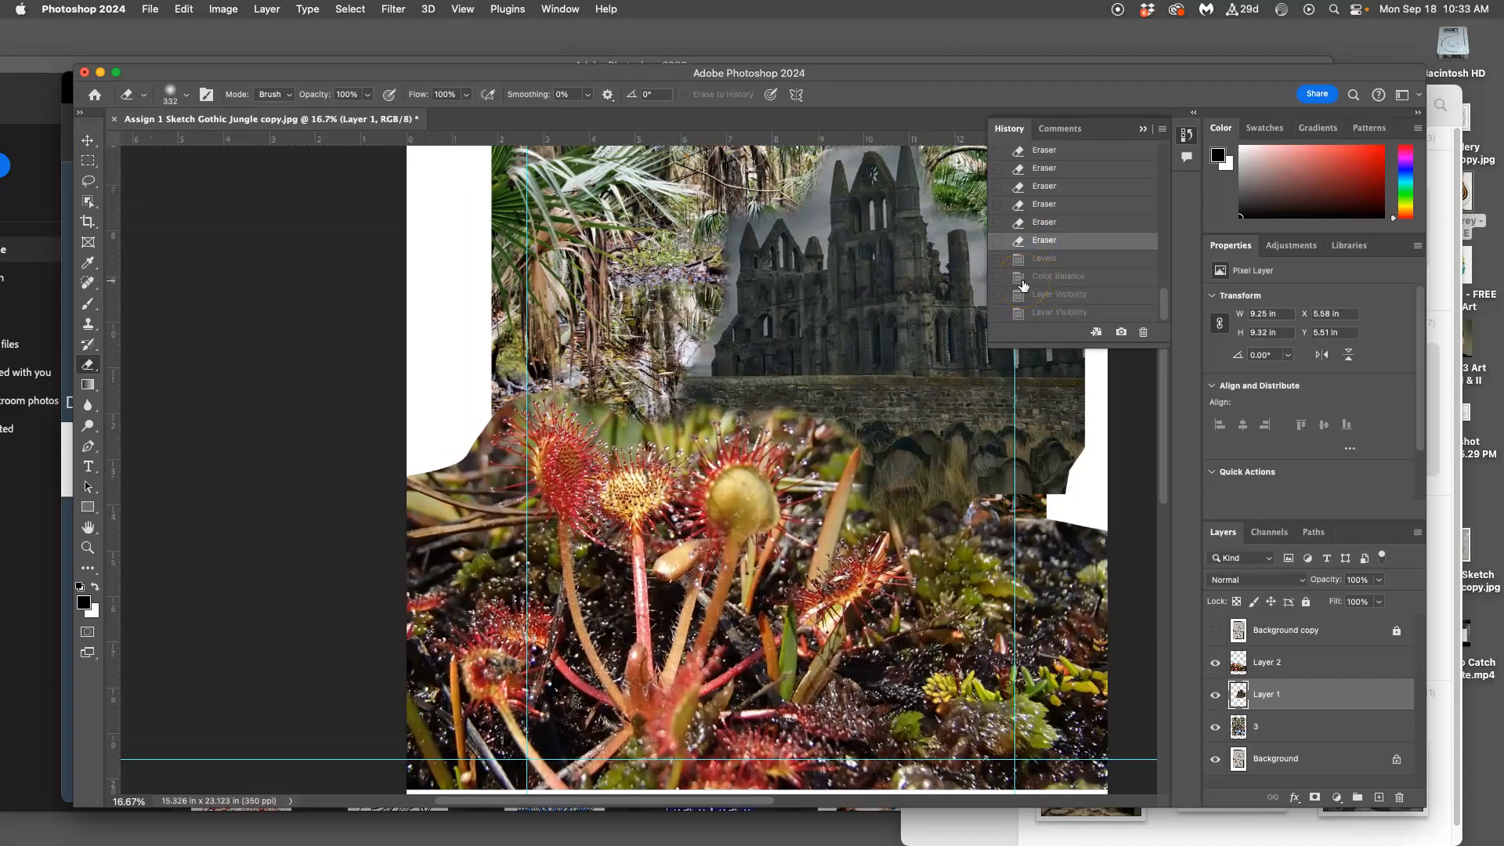
{"action": "left_click_drag", "start_coordinate": [884, 339], "coordinate": [592, 490]}
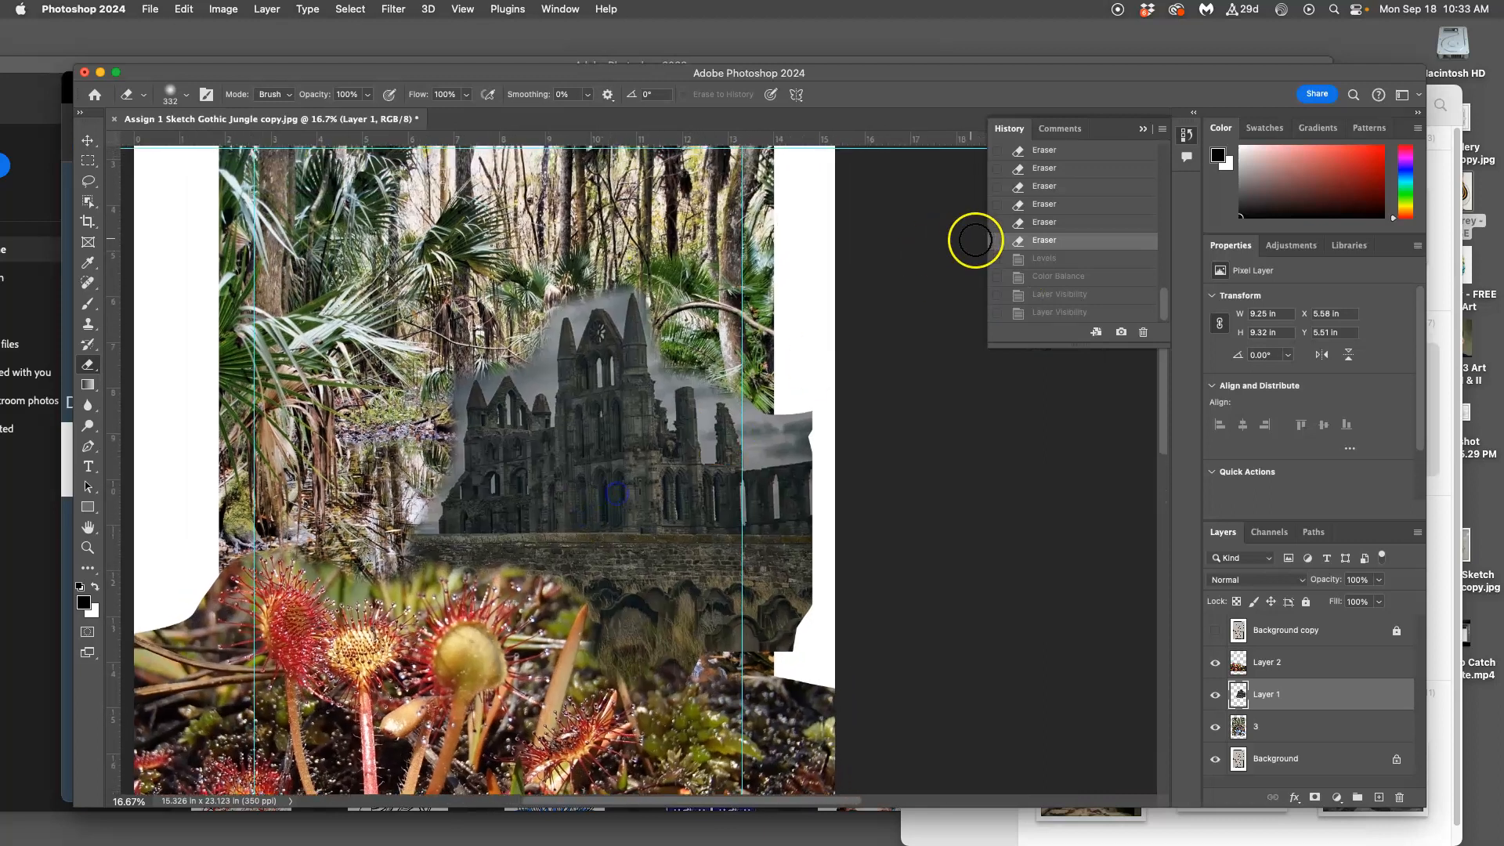
{"action": "left_click", "coordinate": [1043, 260]}
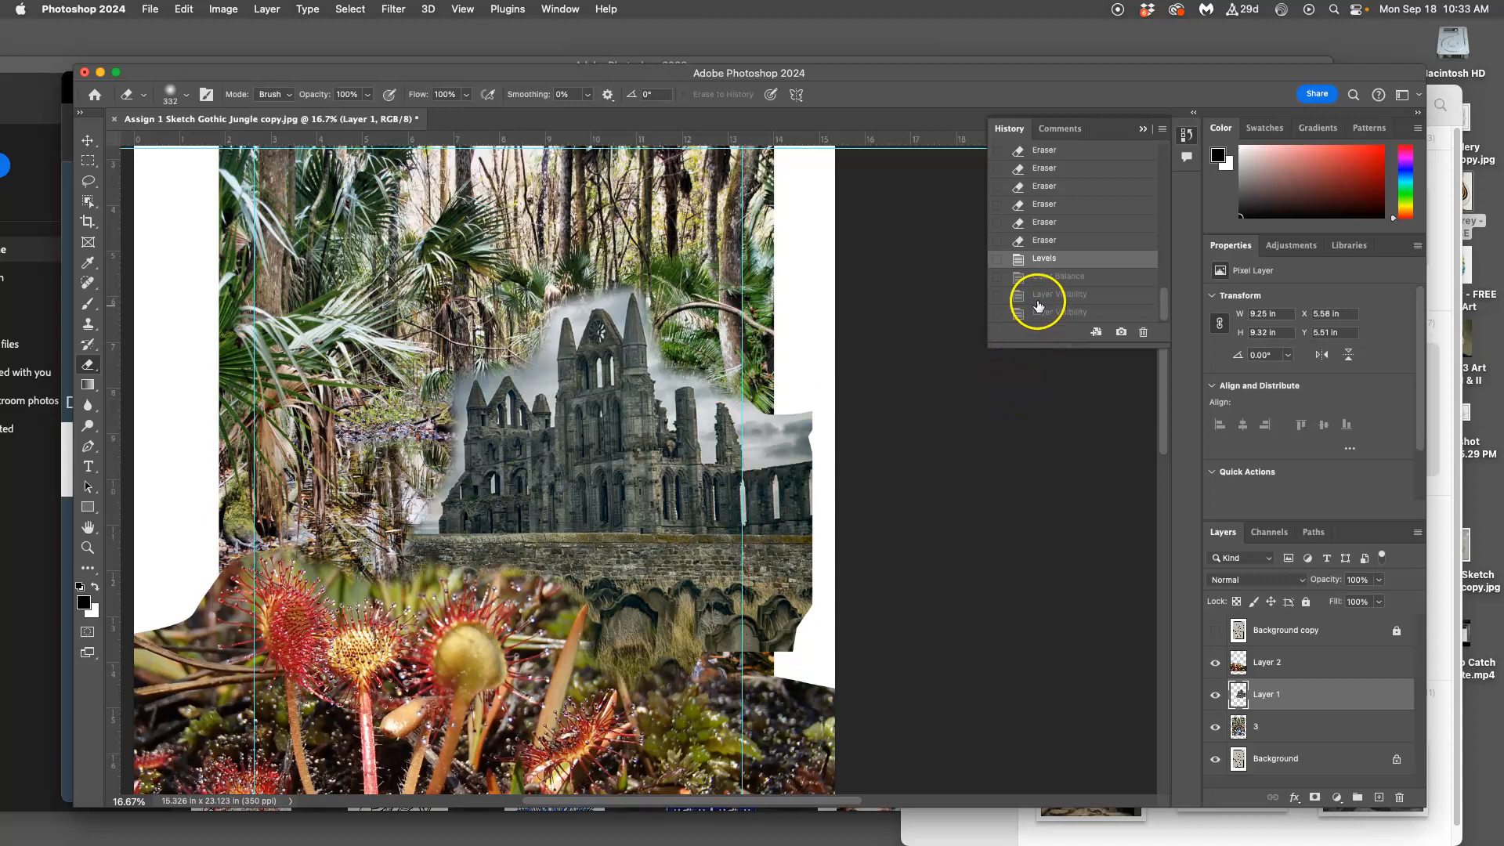
{"action": "left_click", "coordinate": [1051, 278]}
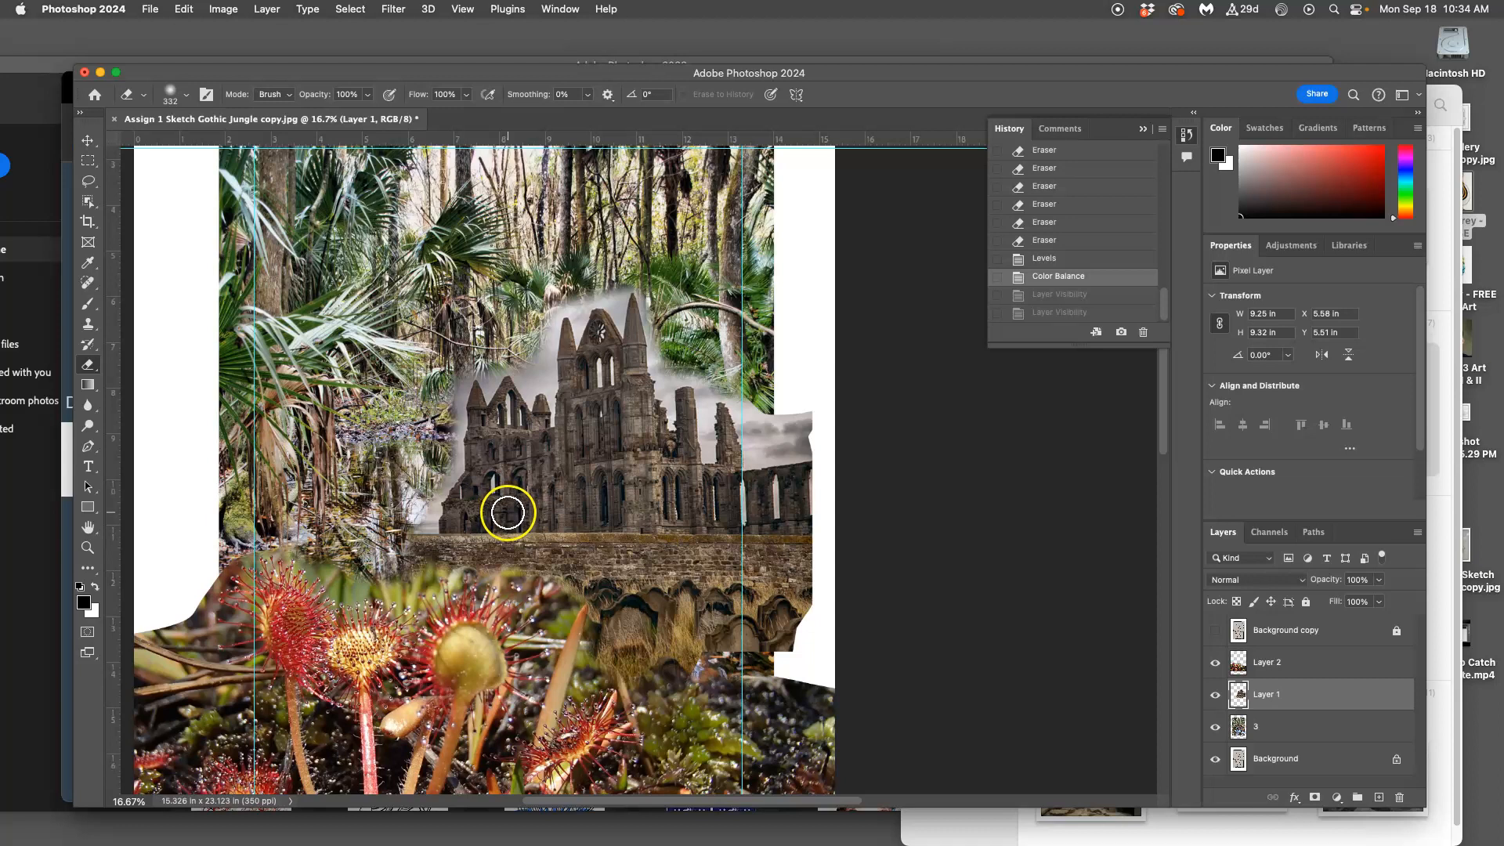
Start a Hue/Saturation adjustment on the cathedral layer with master hue -4 and saturation +37
{"action": "left_click", "coordinate": [221, 8]}
{"action": "mouse_move", "coordinate": [313, 52]}
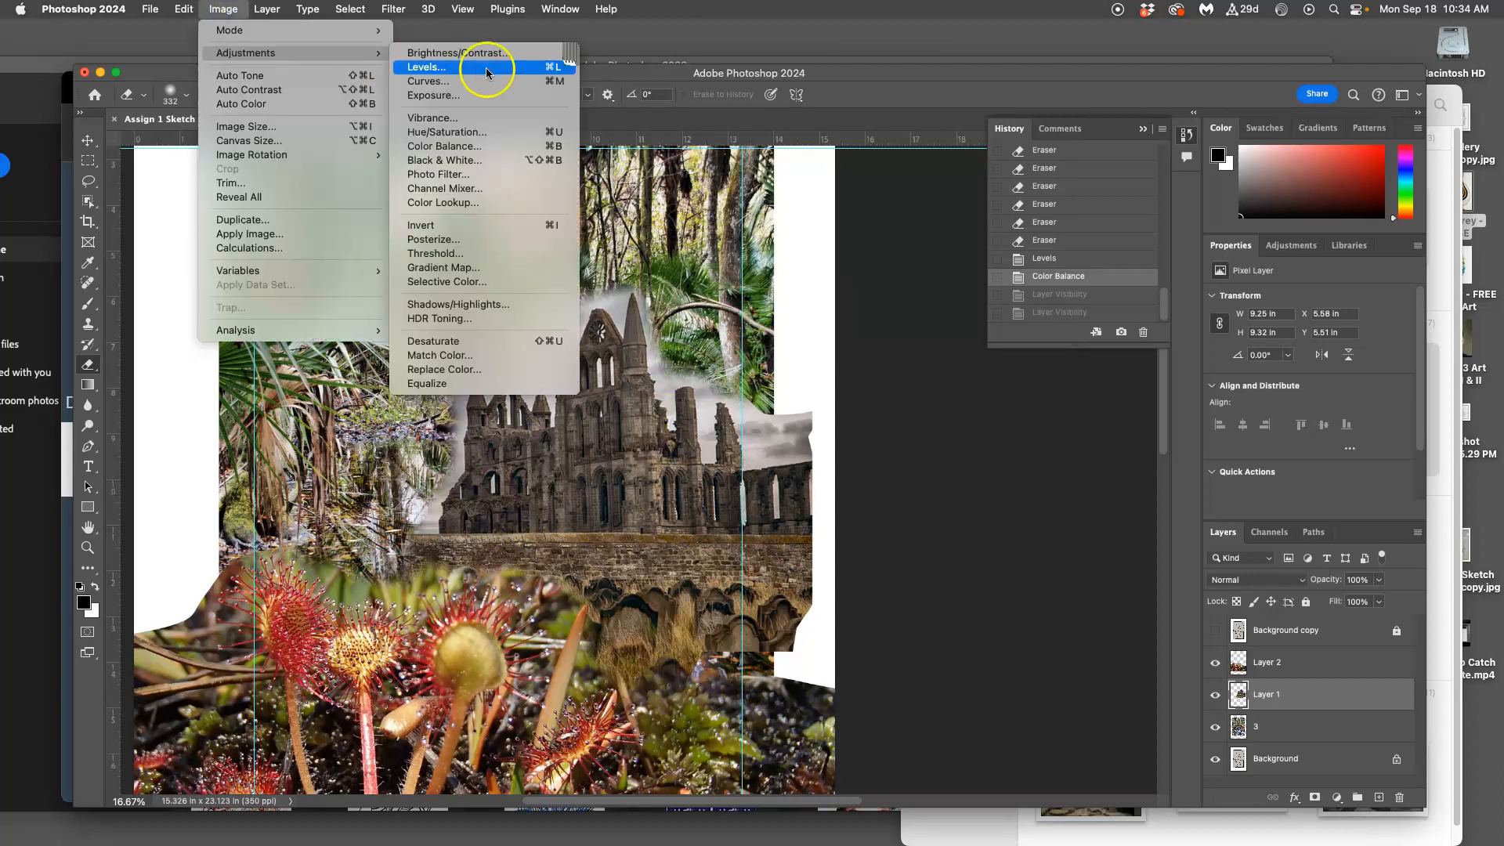
{"action": "left_click", "coordinate": [483, 132]}
{"action": "left_click_drag", "start_coordinate": [636, 195], "coordinate": [912, 402]}
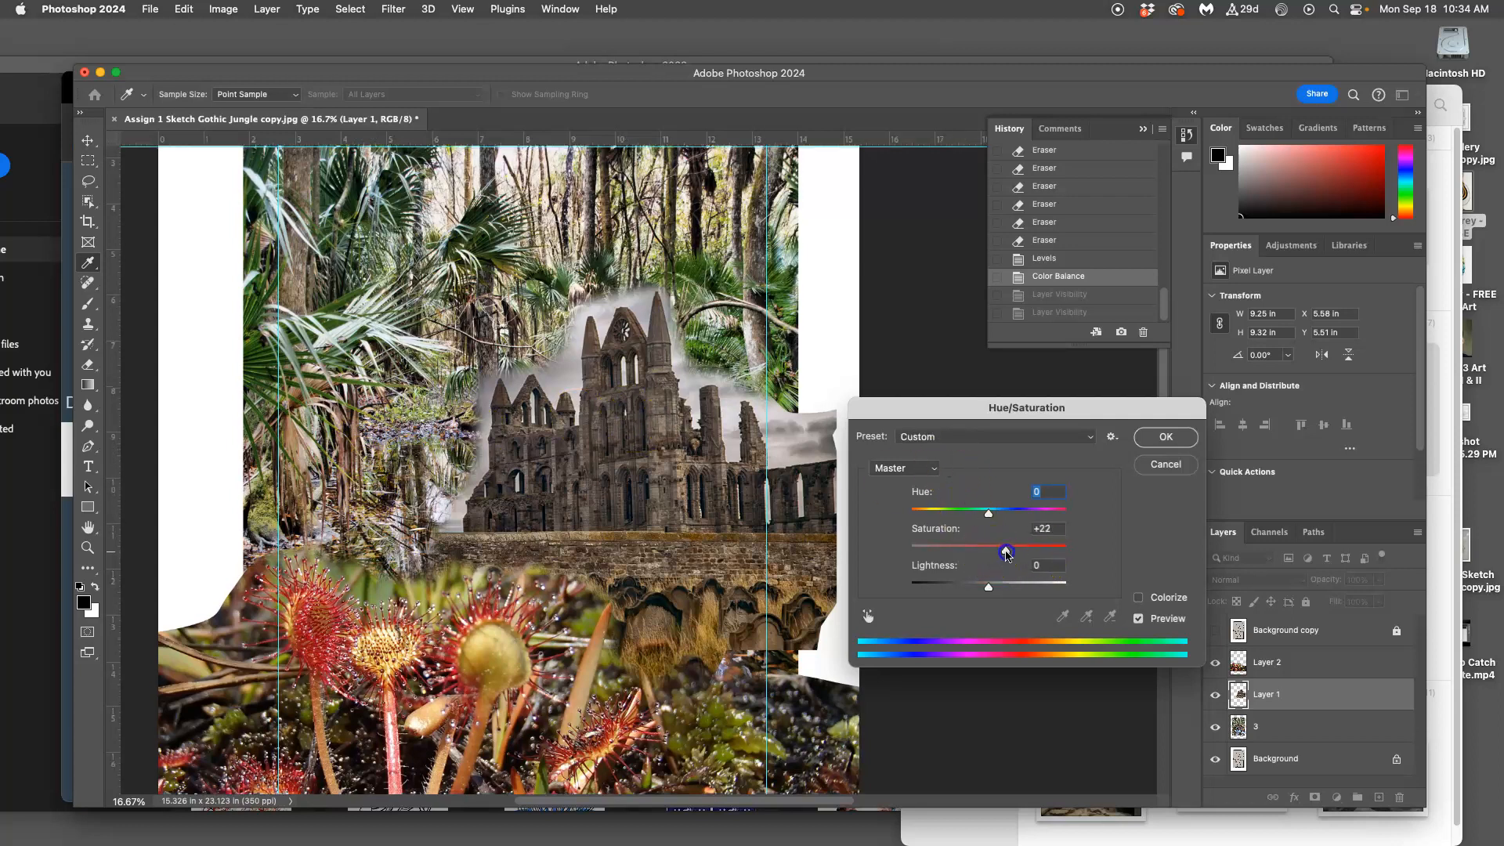
{"action": "left_click_drag", "start_coordinate": [989, 513], "coordinate": [980, 516]}
Set the Blues range to hue +13 and saturation +55 in the Hue/Saturation adjustment
{"action": "left_click", "coordinate": [932, 470]}
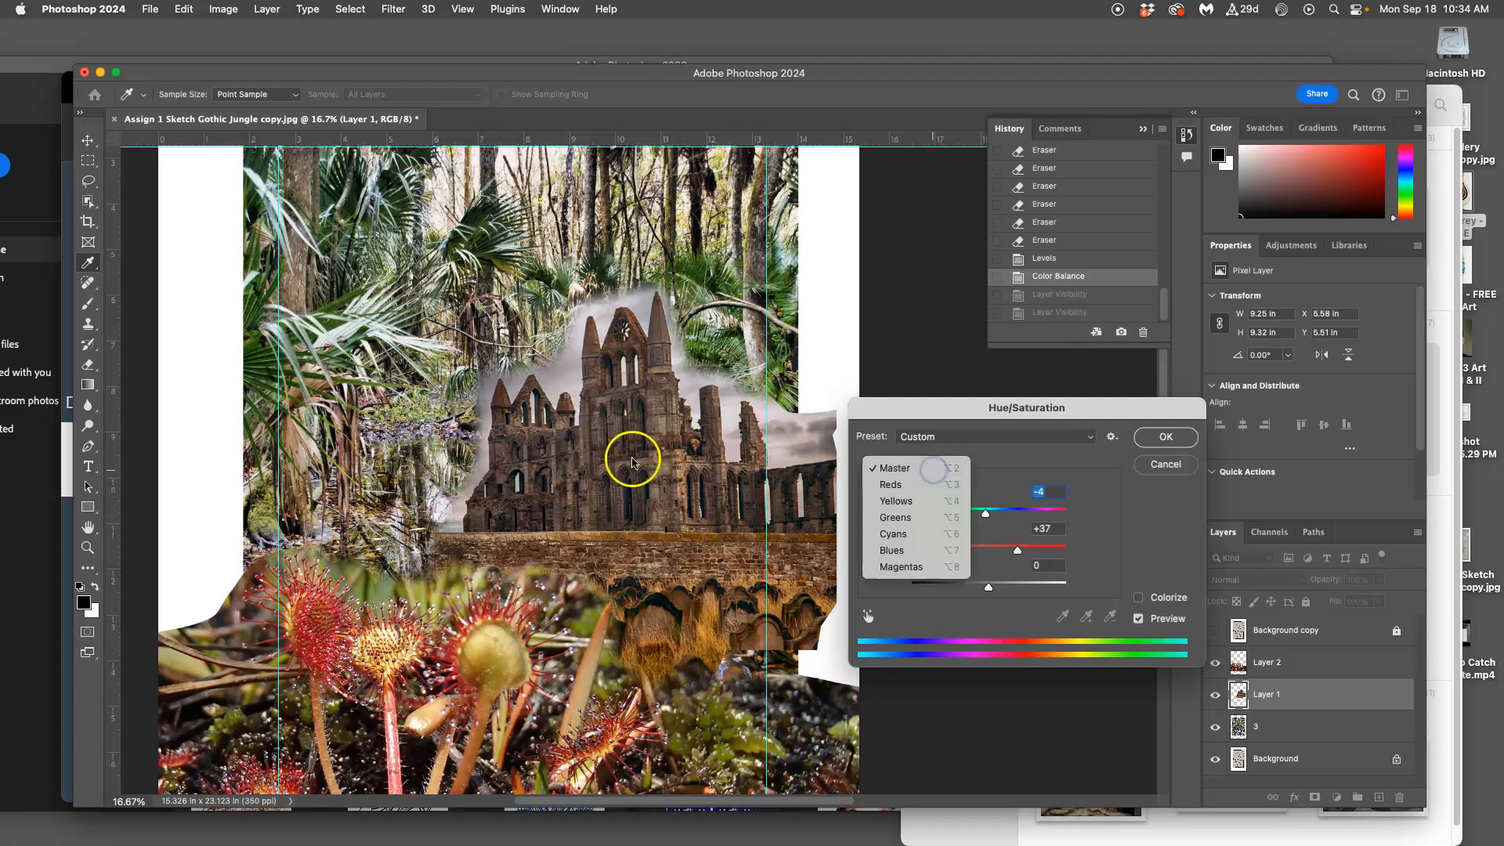
{"action": "left_click", "coordinate": [891, 550]}
{"action": "left_click_drag", "start_coordinate": [1036, 550], "coordinate": [1032, 549]}
{"action": "mouse_move", "coordinate": [988, 513]}
{"action": "left_mouse_down"}
{"action": "mouse_move", "coordinate": [1017, 519]}
{"action": "mouse_move", "coordinate": [952, 517]}
{"action": "mouse_move", "coordinate": [998, 515]}
{"action": "left_mouse_up"}
Set the Cyans range to hue +121, saturation +78 and lightness -44
{"action": "left_click", "coordinate": [917, 468]}
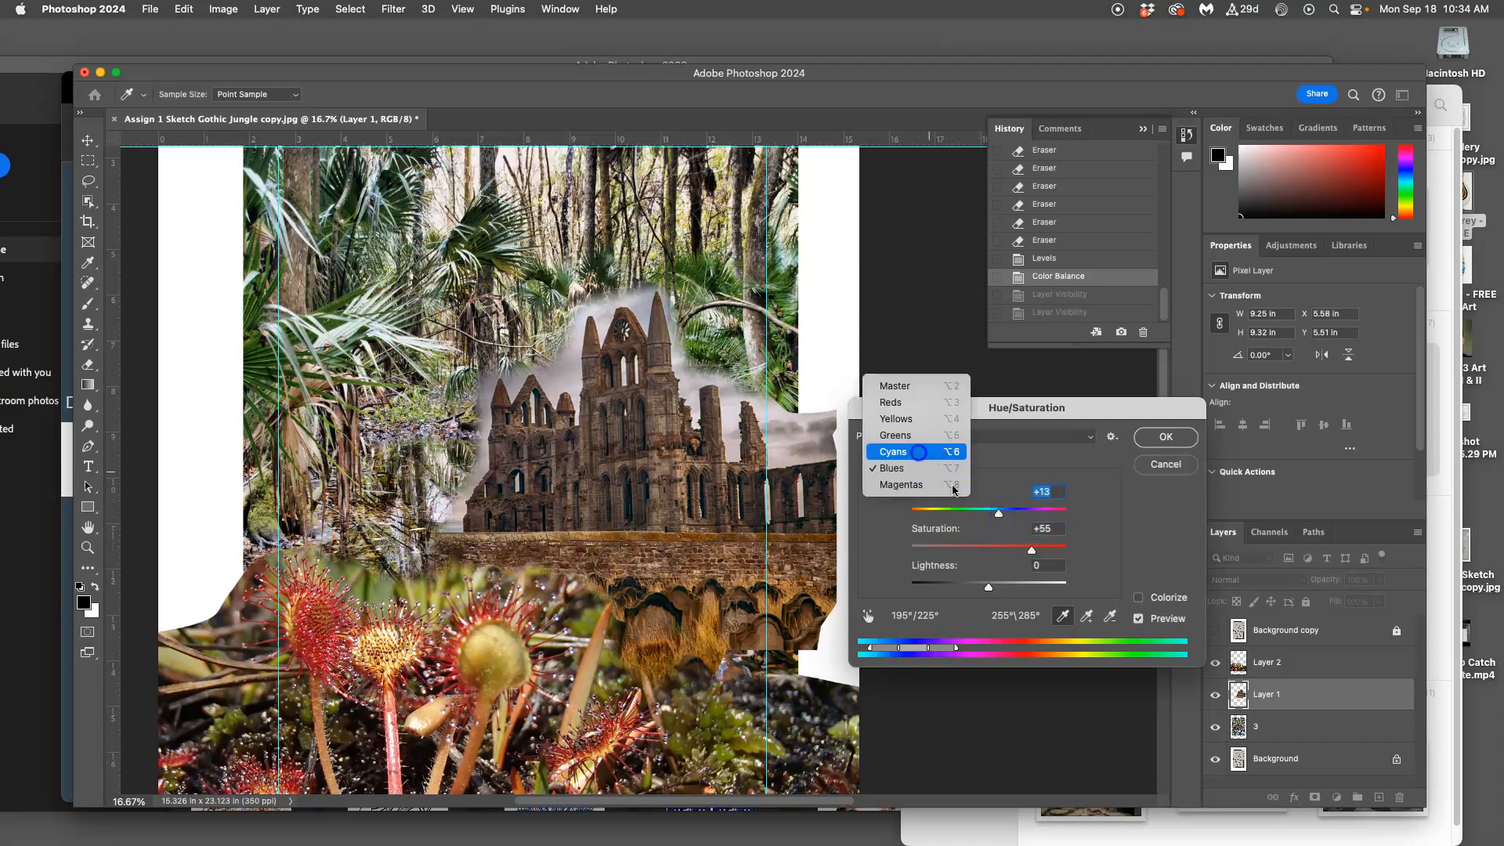
{"action": "left_click", "coordinate": [894, 452]}
{"action": "left_click_drag", "start_coordinate": [1052, 550], "coordinate": [1050, 550]}
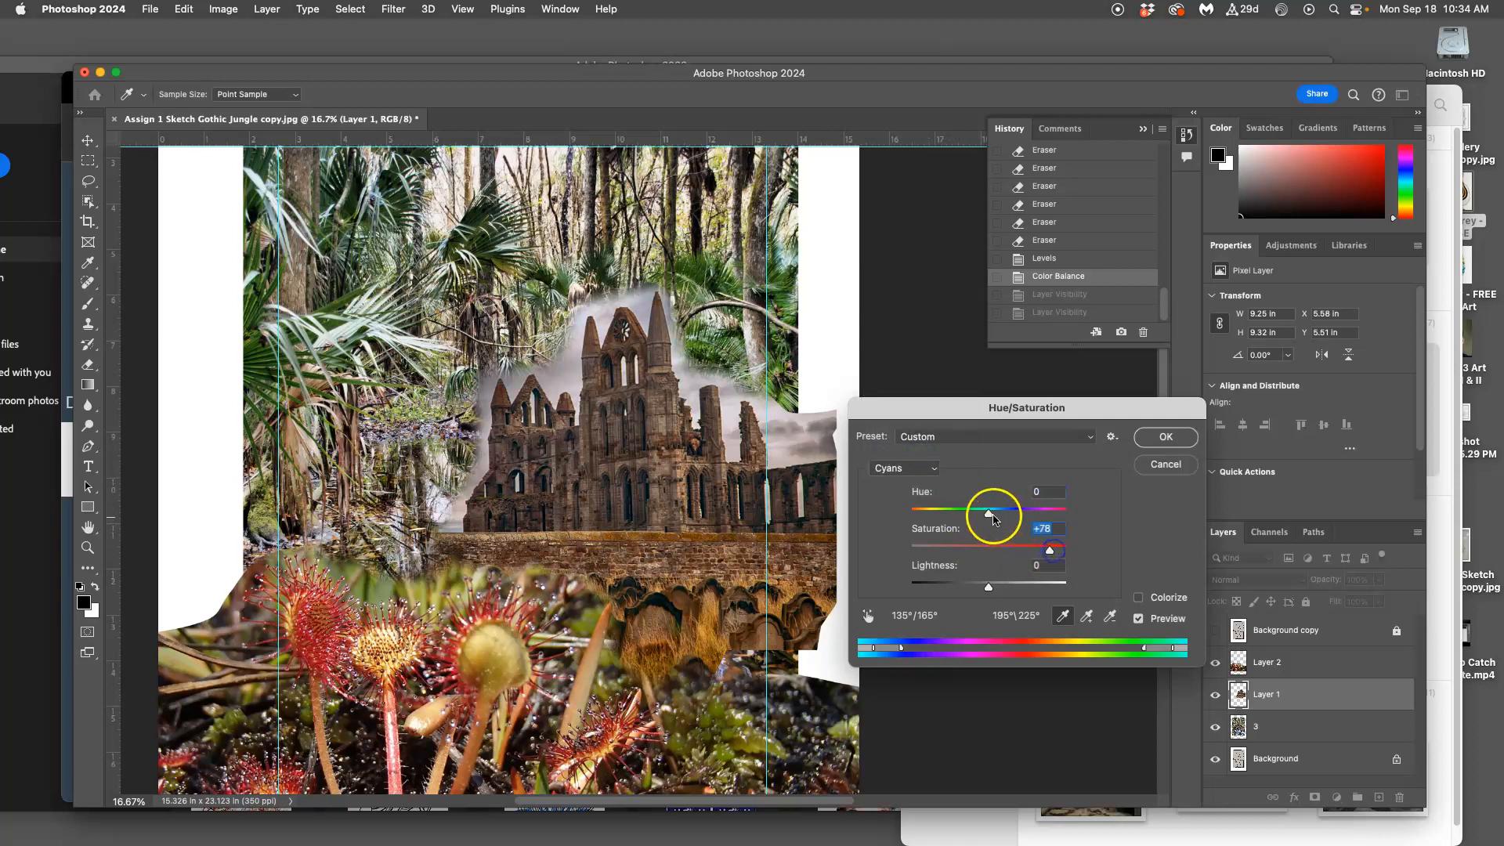
{"action": "left_click_drag", "start_coordinate": [937, 520], "coordinate": [1043, 522]}
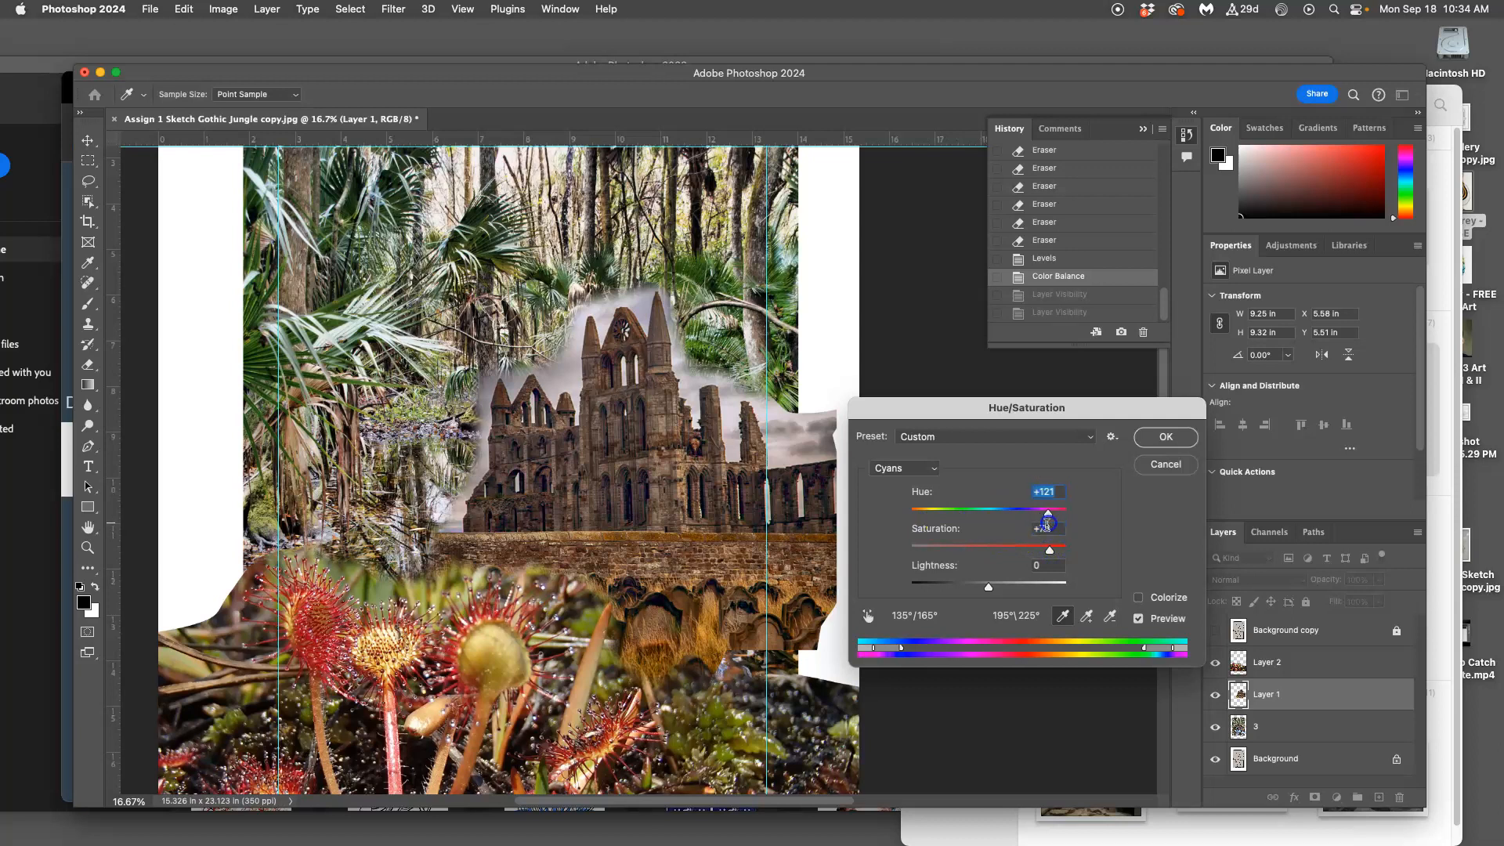
{"action": "left_click_drag", "start_coordinate": [988, 587], "coordinate": [956, 587]}
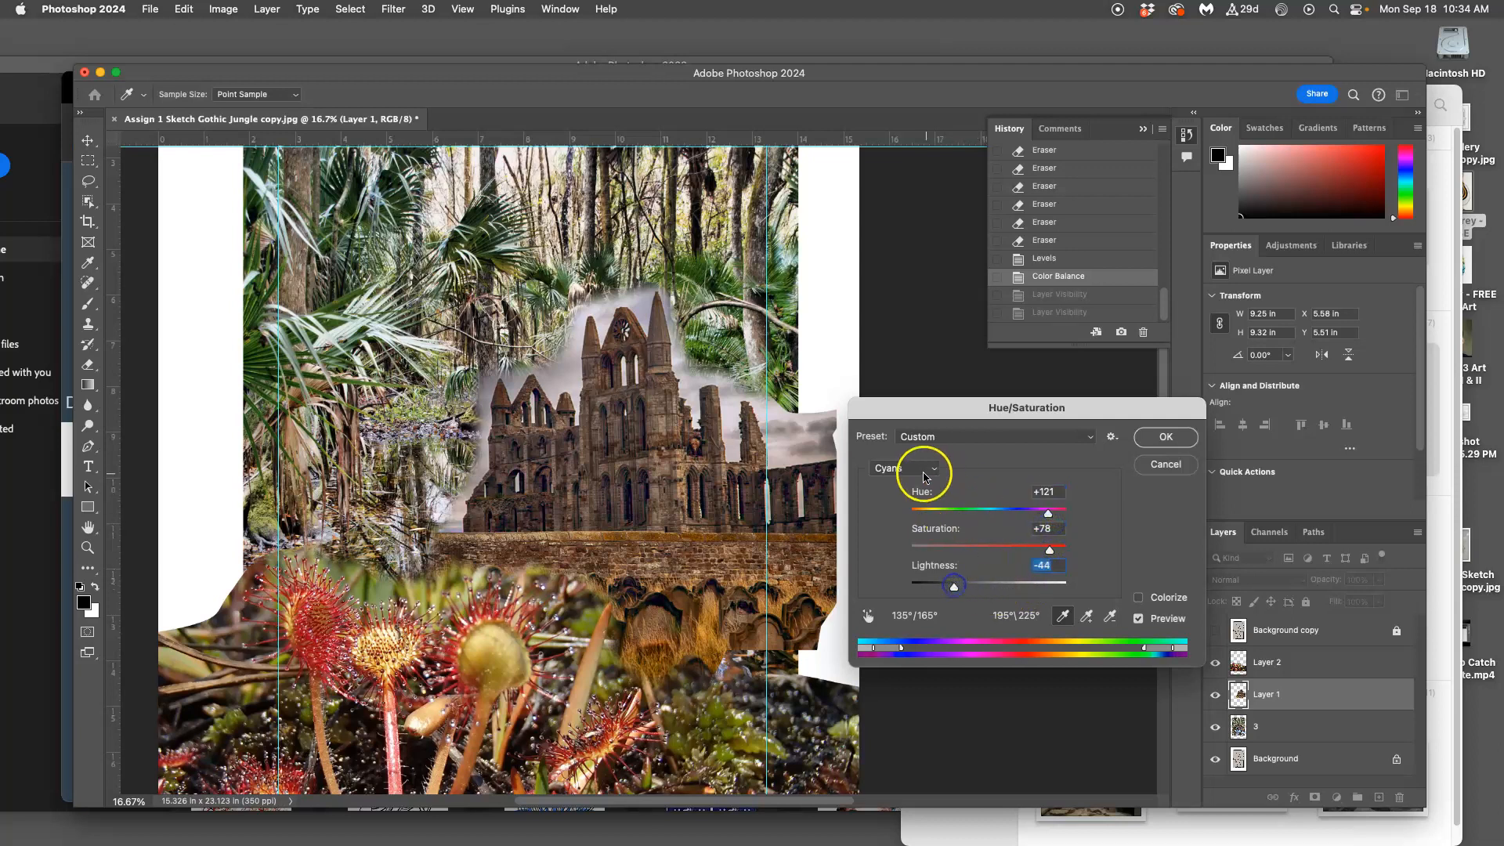
Shift the hue of the Reds range in the Hue/Saturation adjustment
{"action": "left_click", "coordinate": [912, 470]}
{"action": "left_click", "coordinate": [913, 422]}
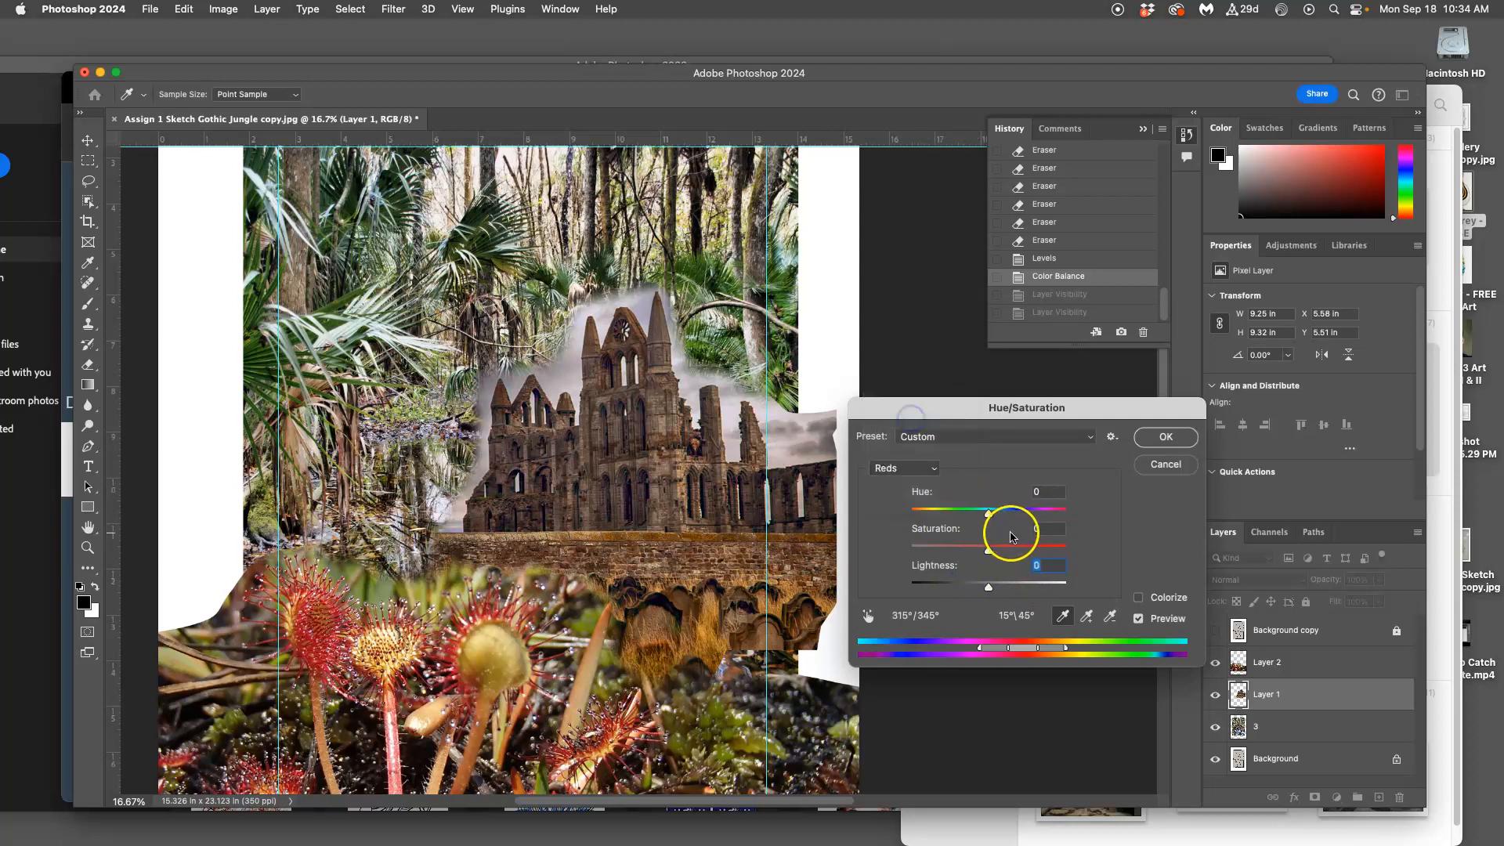
{"action": "left_click_drag", "start_coordinate": [968, 518], "coordinate": [923, 521]}
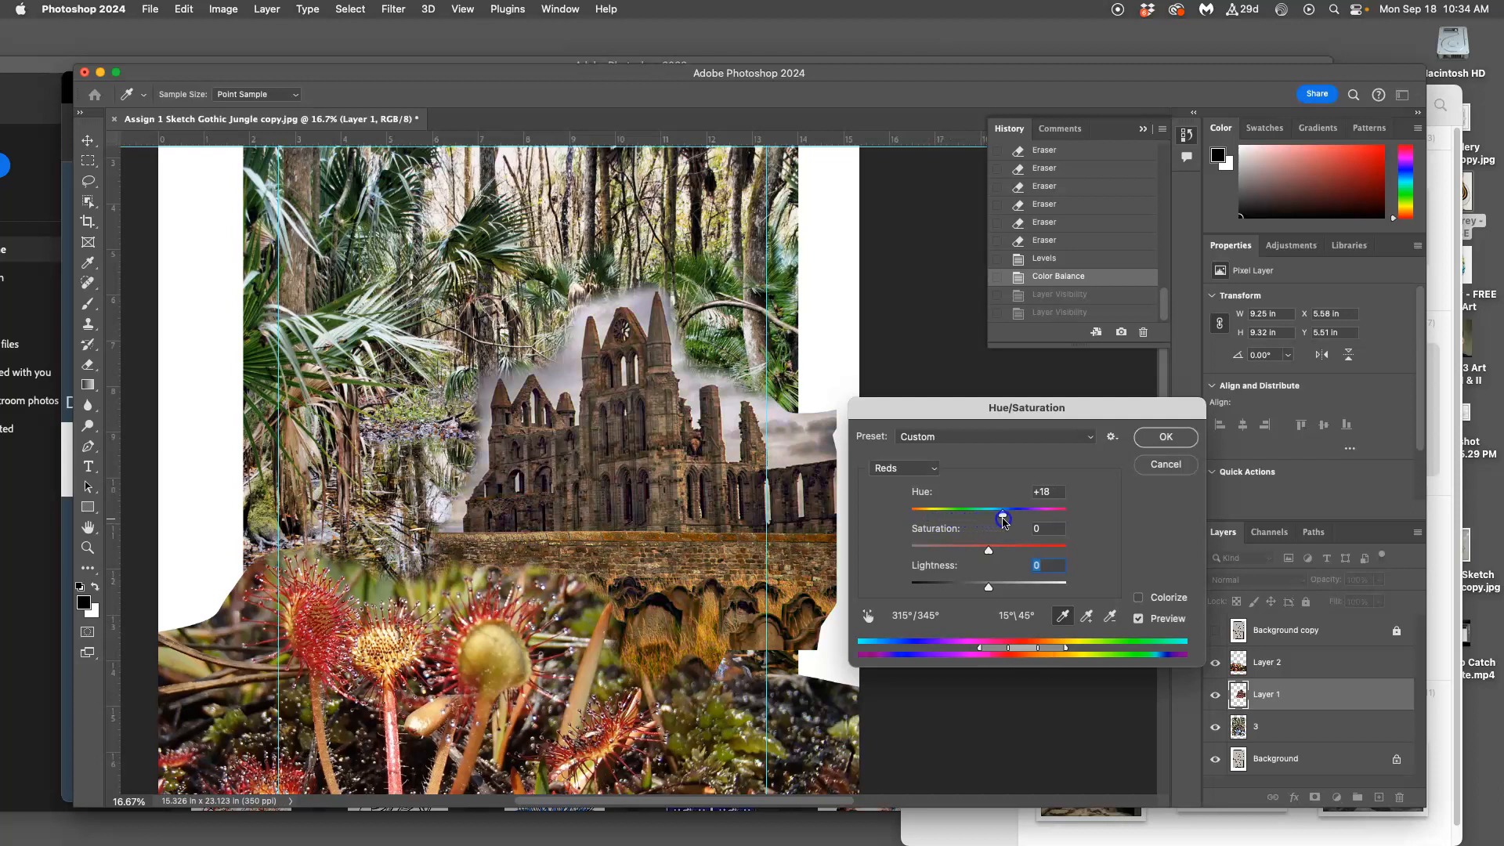
Set the Yellows range to hue -25 and lightness -34, and apply the Hue/Saturation adjustment
{"action": "left_click", "coordinate": [904, 468]}
{"action": "left_click", "coordinate": [936, 486]}
{"action": "left_click_drag", "start_coordinate": [990, 517], "coordinate": [977, 517]}
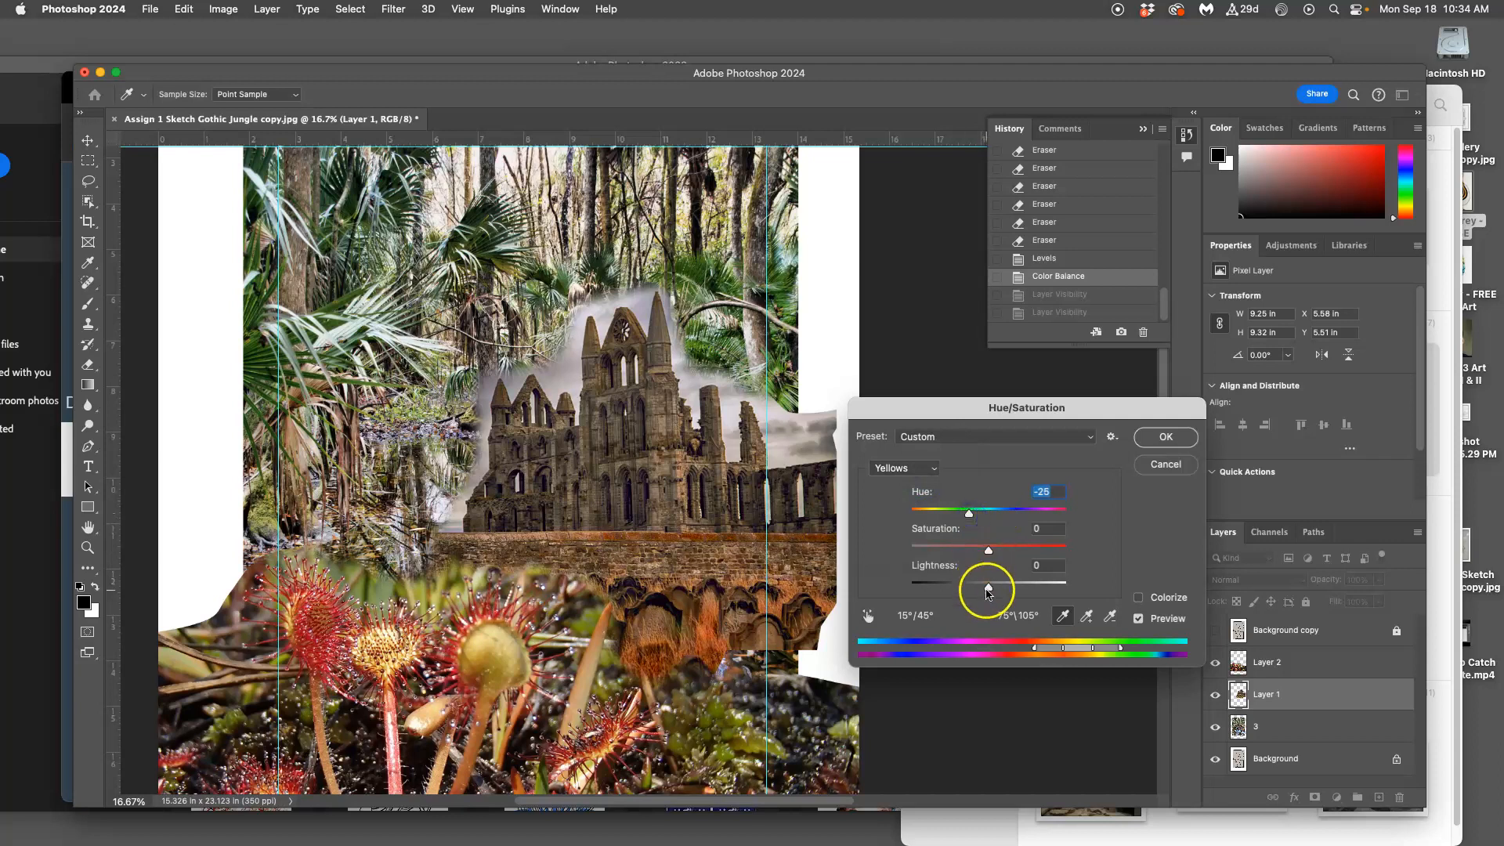
{"action": "left_click_drag", "start_coordinate": [962, 589], "coordinate": [963, 589]}
{"action": "left_click", "coordinate": [1149, 444]}
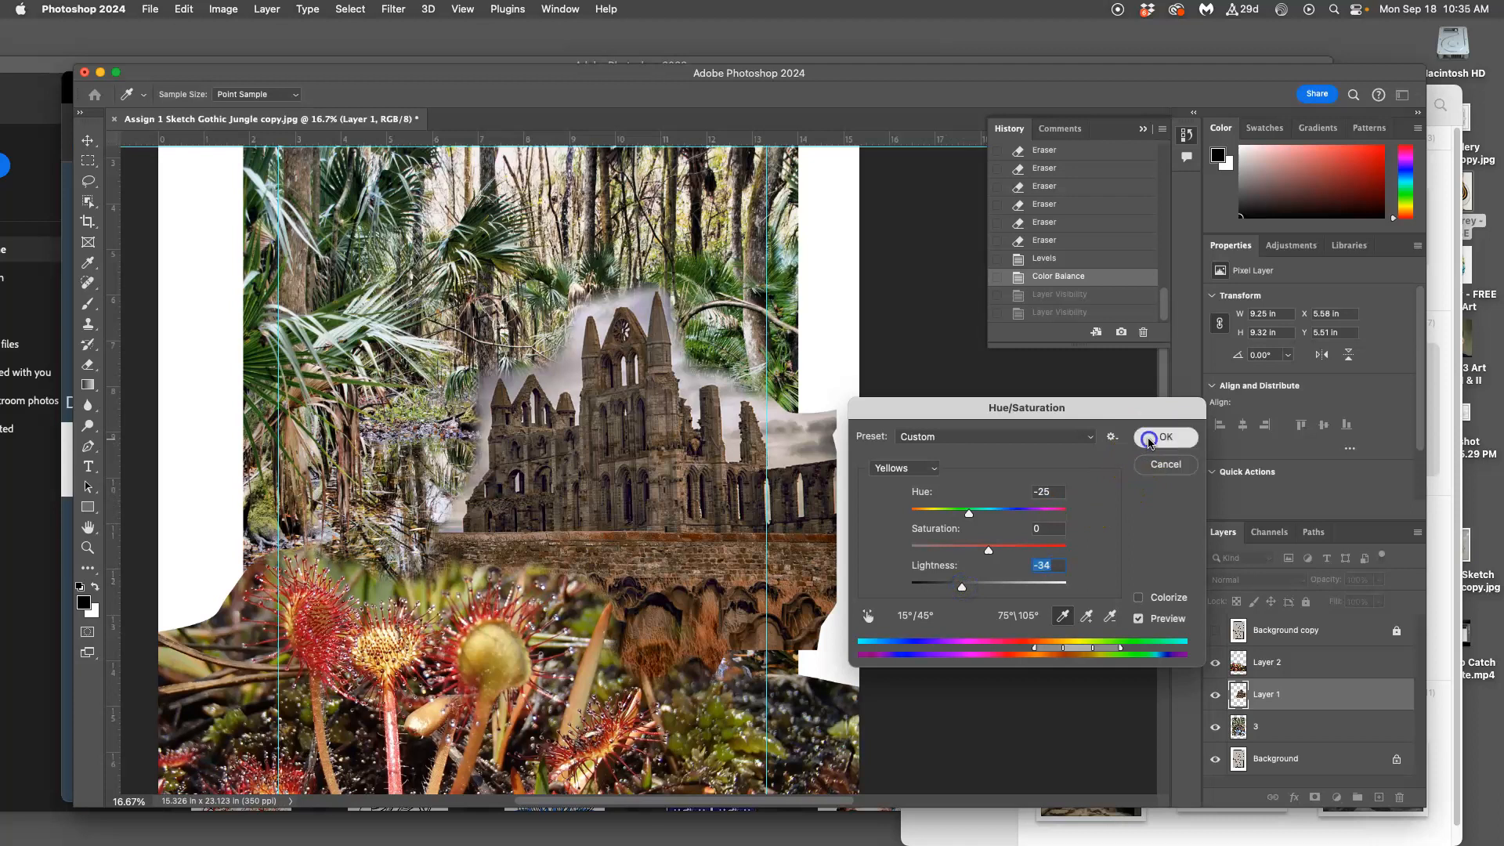
Close the Assign 1 Sketch Gothic Jungle copy document without saving its changes
{"action": "key", "text": "e"}
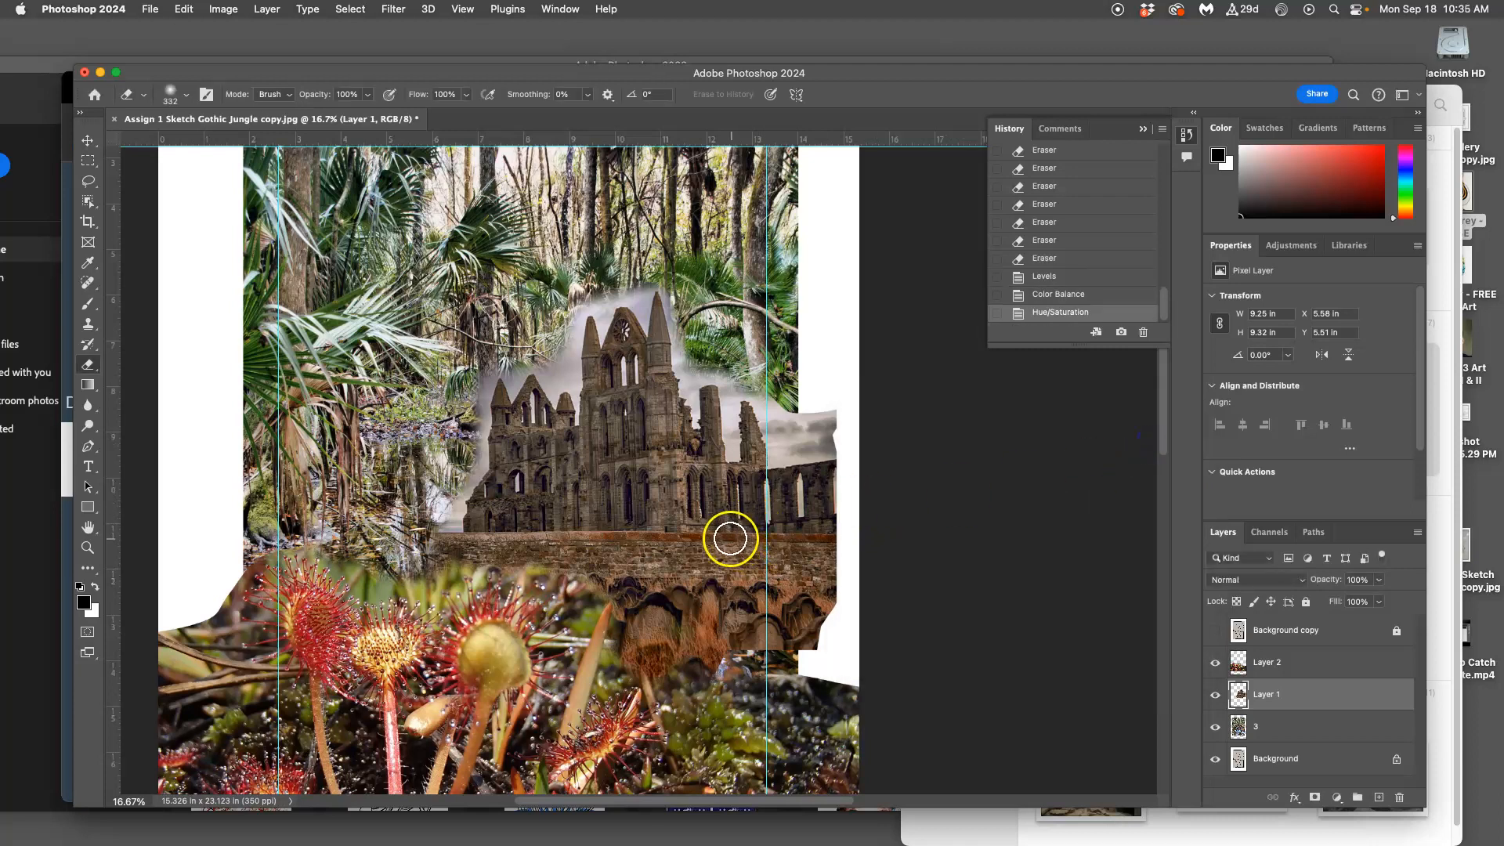
{"action": "left_click", "coordinate": [114, 119]}
{"action": "left_click", "coordinate": [749, 352]}
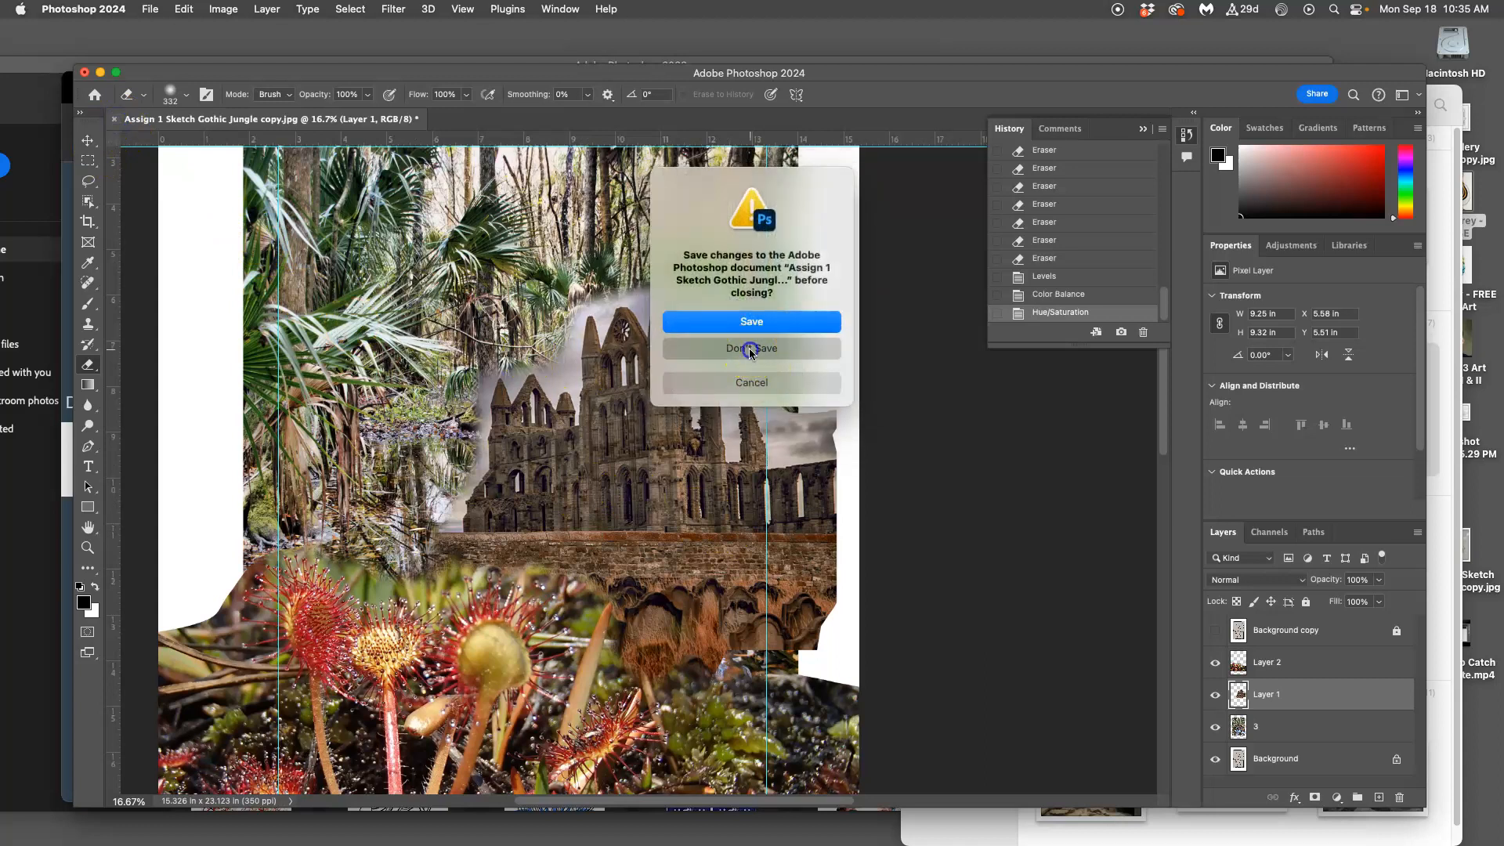
Go through all the What's new pages until the introduction is dismissed
{"action": "left_click", "coordinate": [427, 655]}
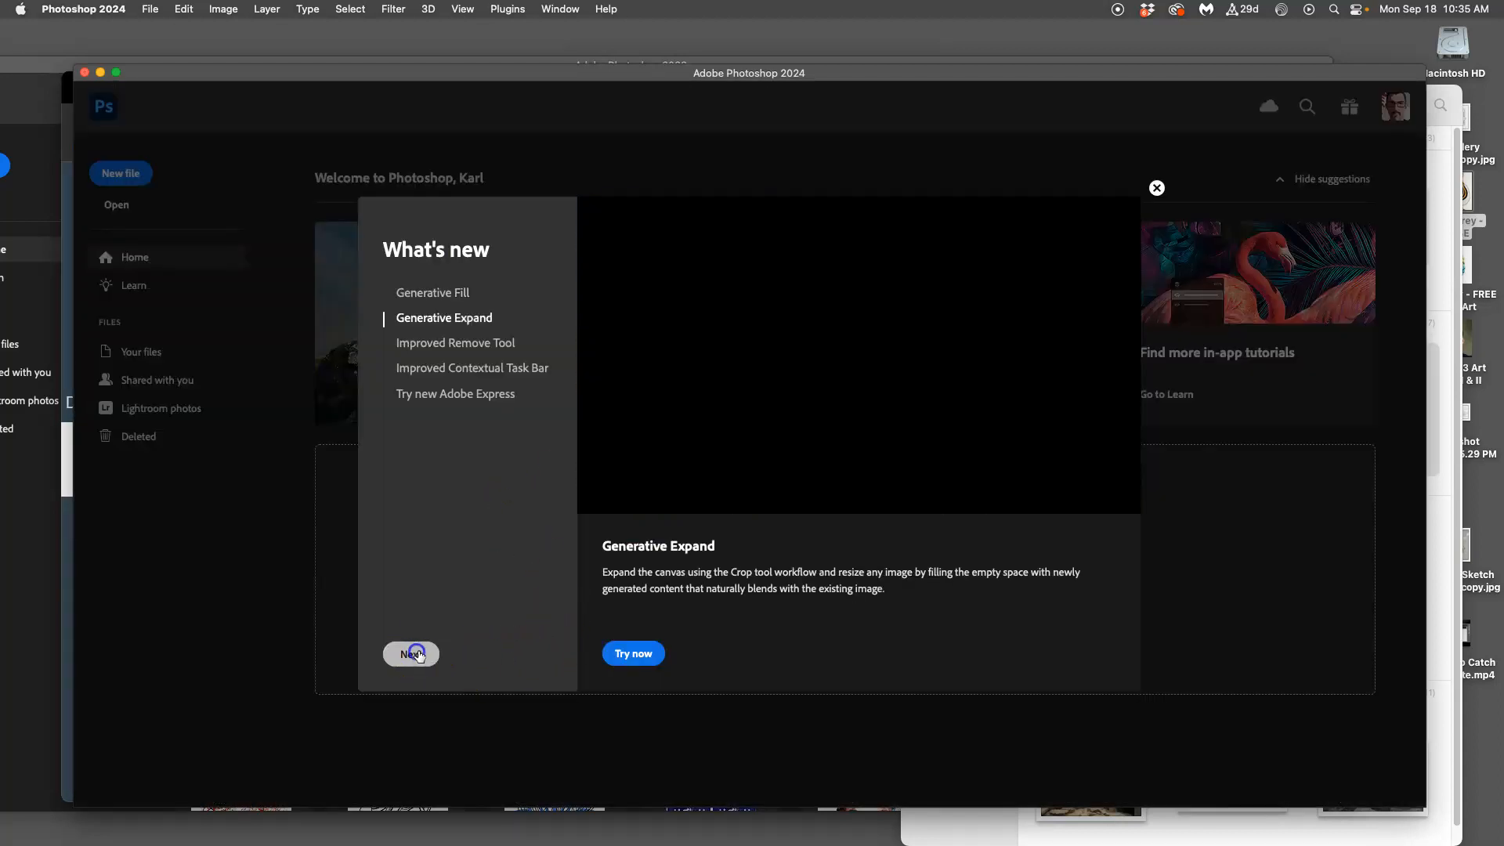
{"action": "left_click", "coordinate": [416, 656]}
{"action": "left_click", "coordinate": [416, 657]}
{"action": "left_click", "coordinate": [416, 656]}
{"action": "left_click", "coordinate": [416, 656]}
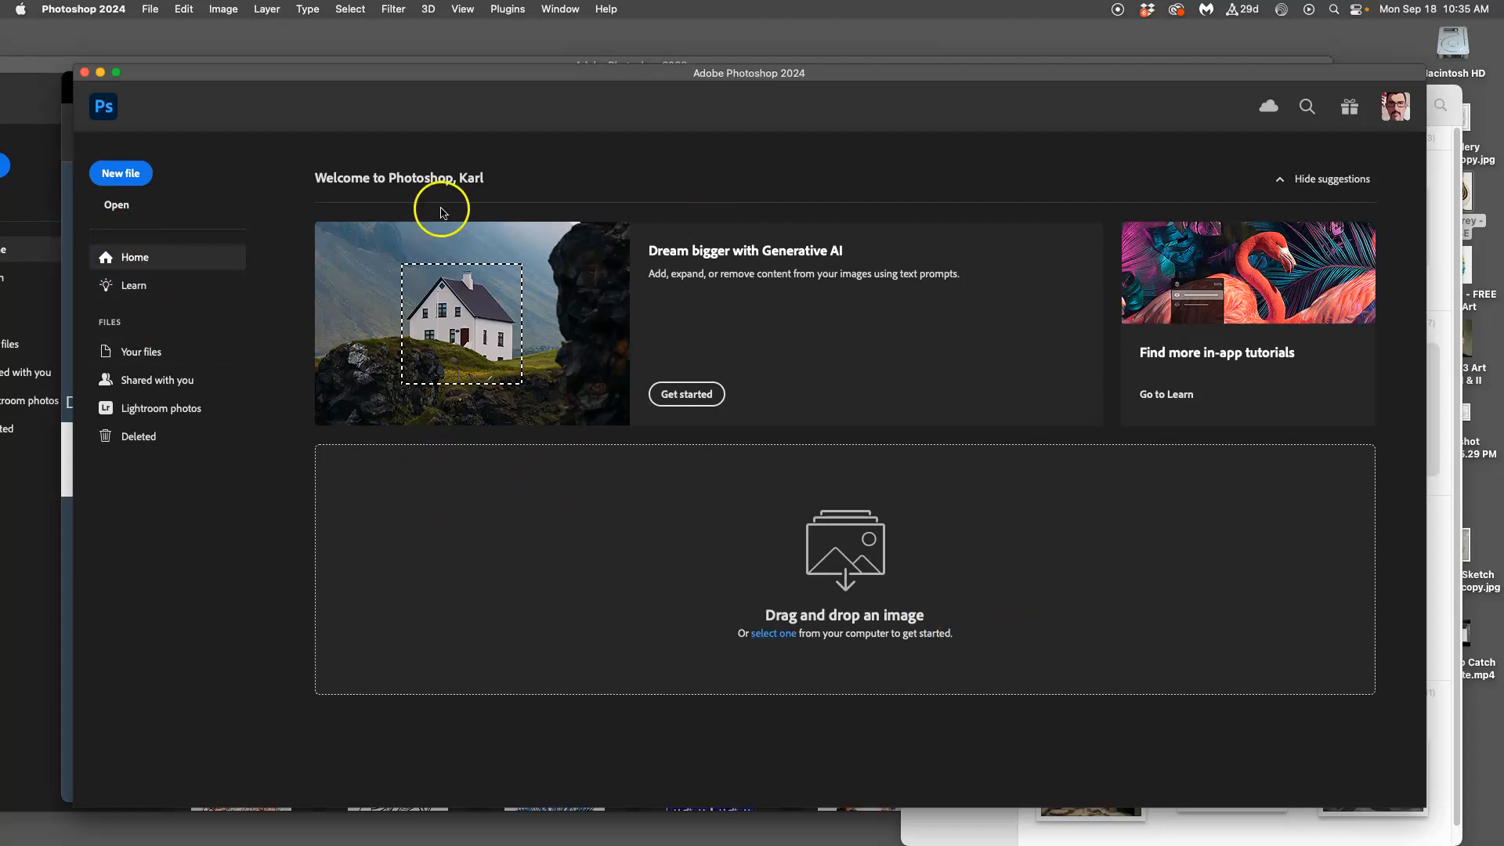
Minimize the Photoshop window, switch to Finder and go from the references folder back to the Assign 1 folder
{"action": "left_click", "coordinate": [101, 73]}
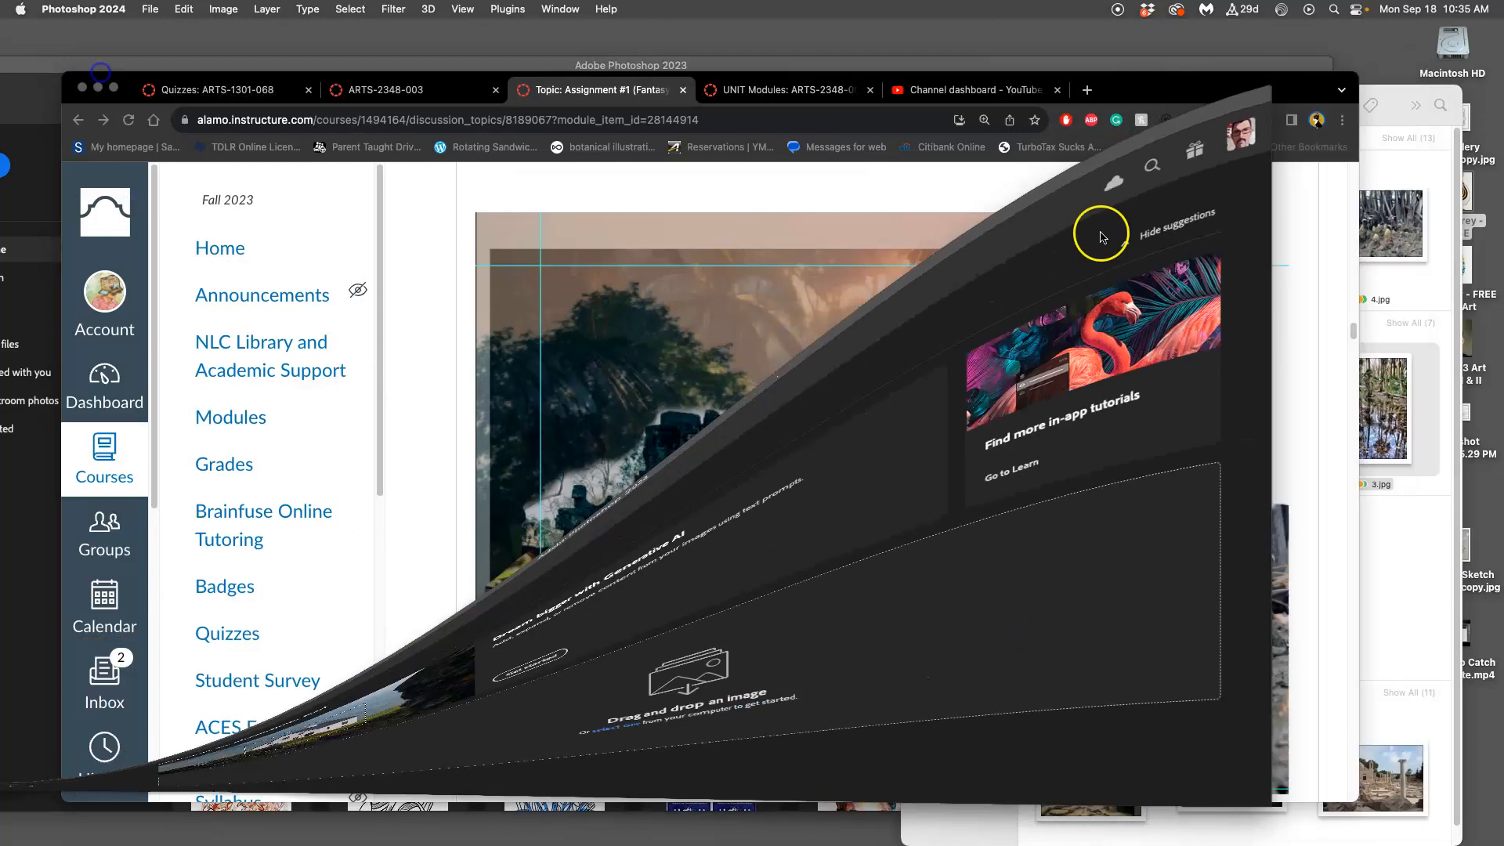
{"action": "left_click", "coordinate": [1442, 273]}
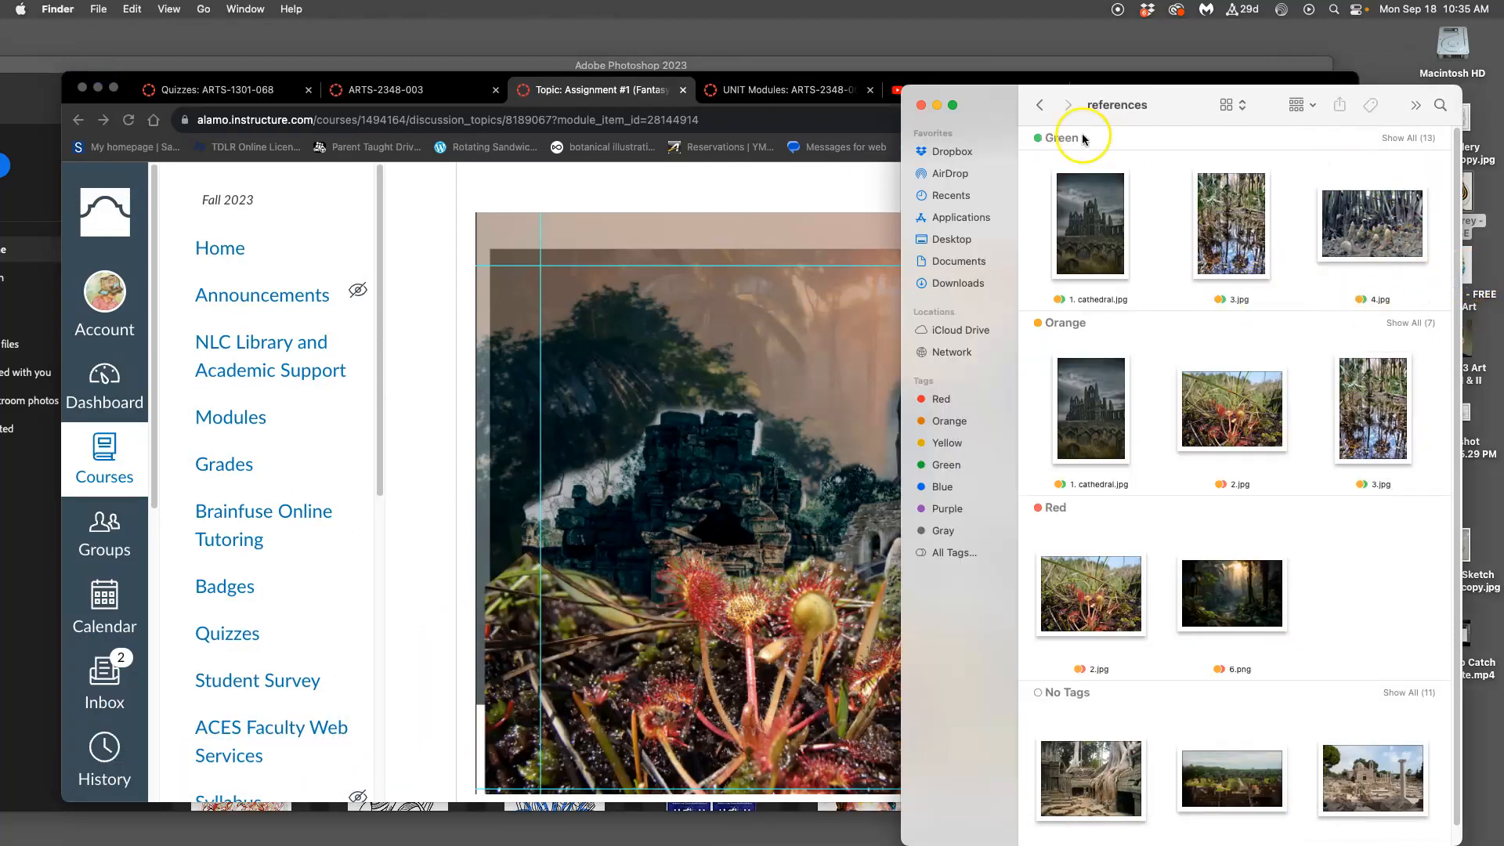
{"action": "left_click", "coordinate": [1039, 104]}
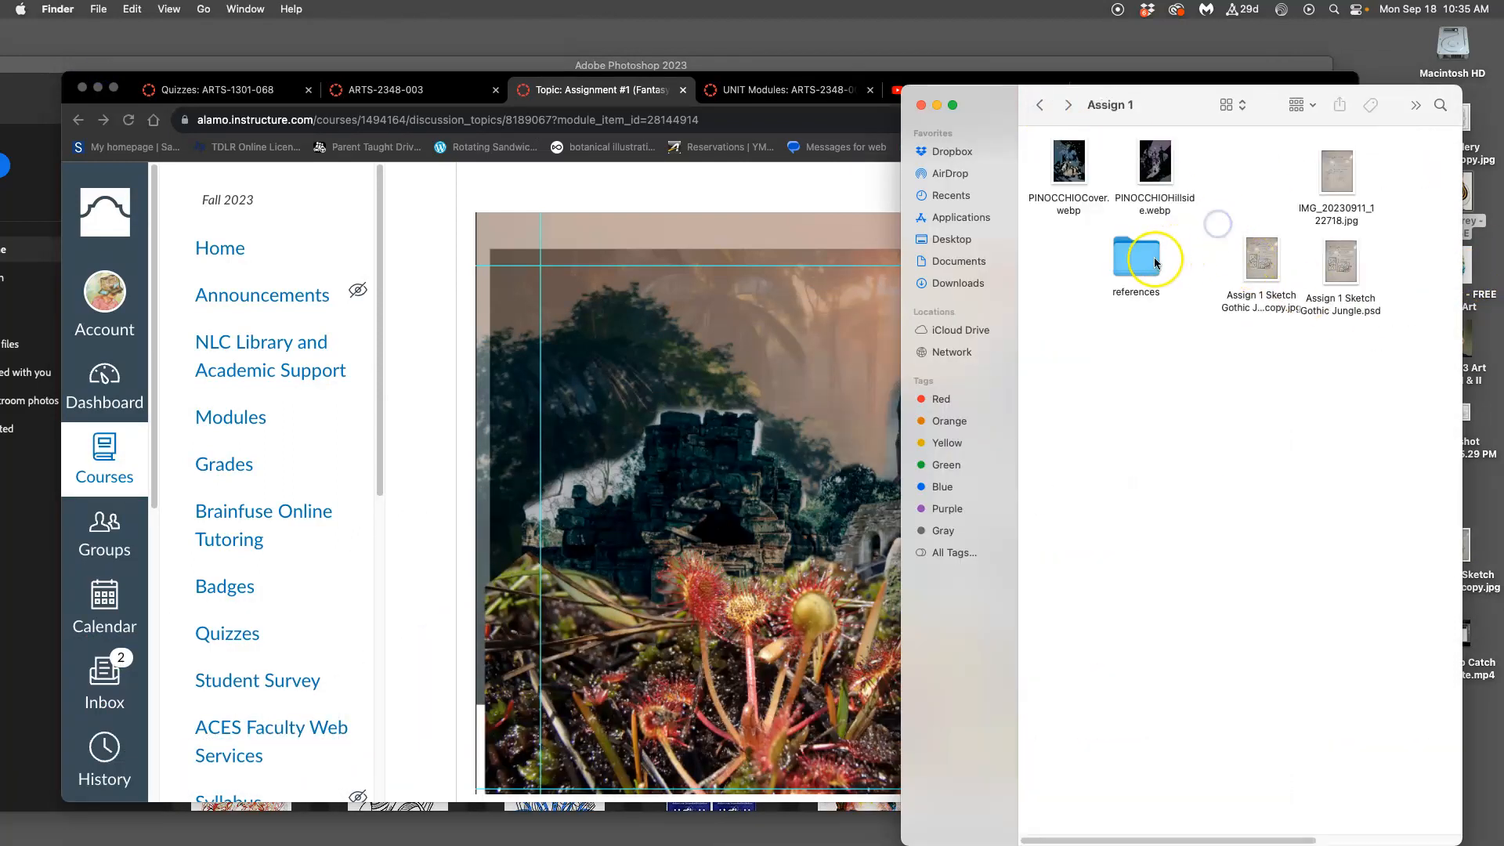
{"action": "left_click", "coordinate": [1039, 104]}
{"action": "left_click_drag", "start_coordinate": [1275, 100], "coordinate": [1183, 109]}
{"action": "double_click", "coordinate": [1118, 205]}
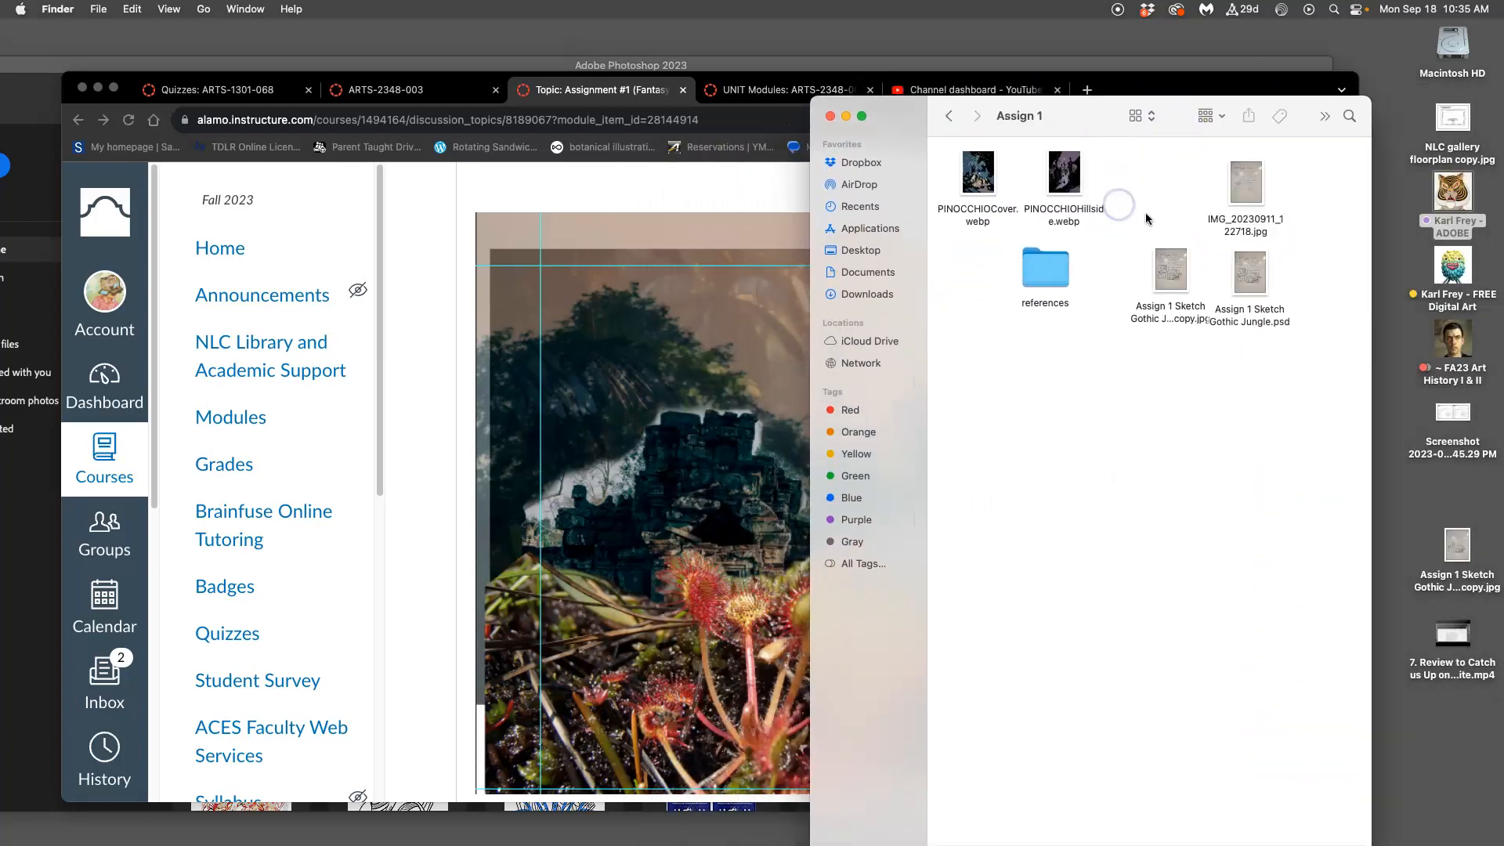
Move the FA23 ADOBE Assign 1 Gothic Jungle PSD beside the other files and open it with Adobe Photoshop 2024
{"action": "scroll", "coordinate": [1151, 219], "scroll_direction": "right", "scroll_amount": 5}
{"action": "left_click_drag", "start_coordinate": [1329, 372], "coordinate": [985, 375]}
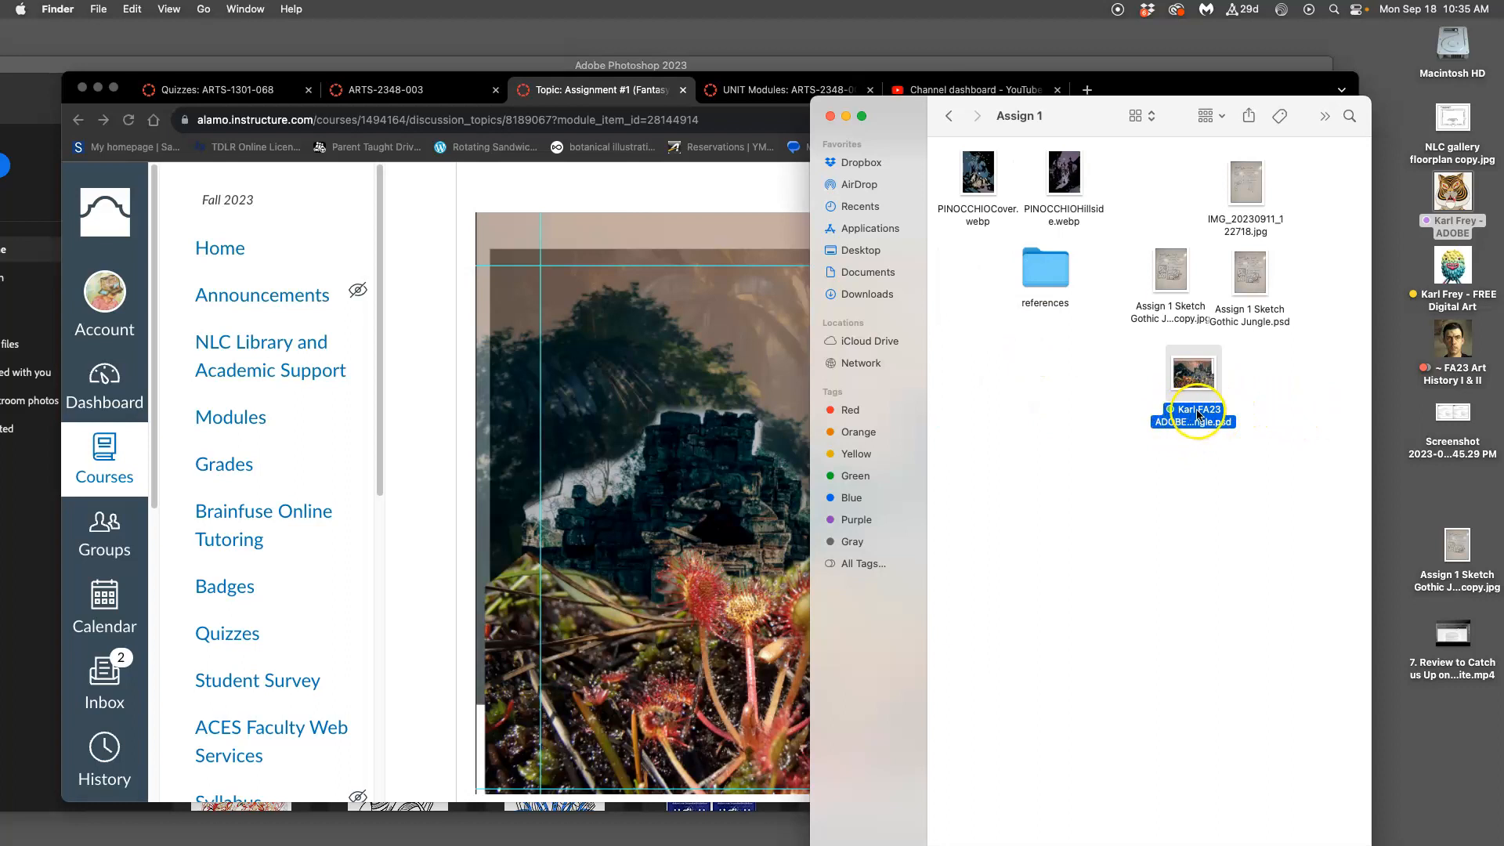
{"action": "right_click", "coordinate": [1197, 369]}
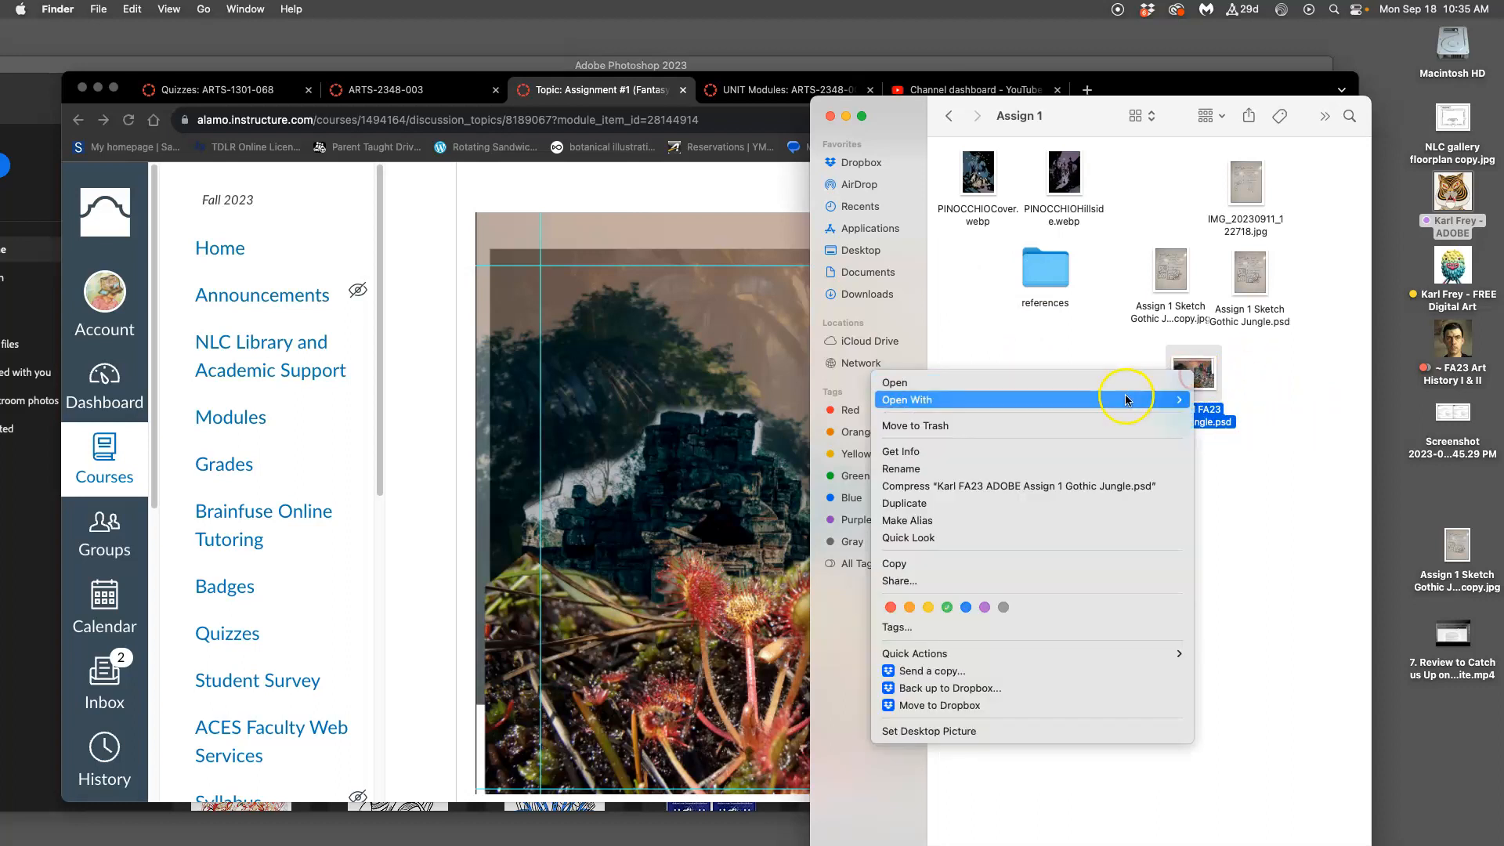
{"action": "mouse_move", "coordinate": [1125, 400]}
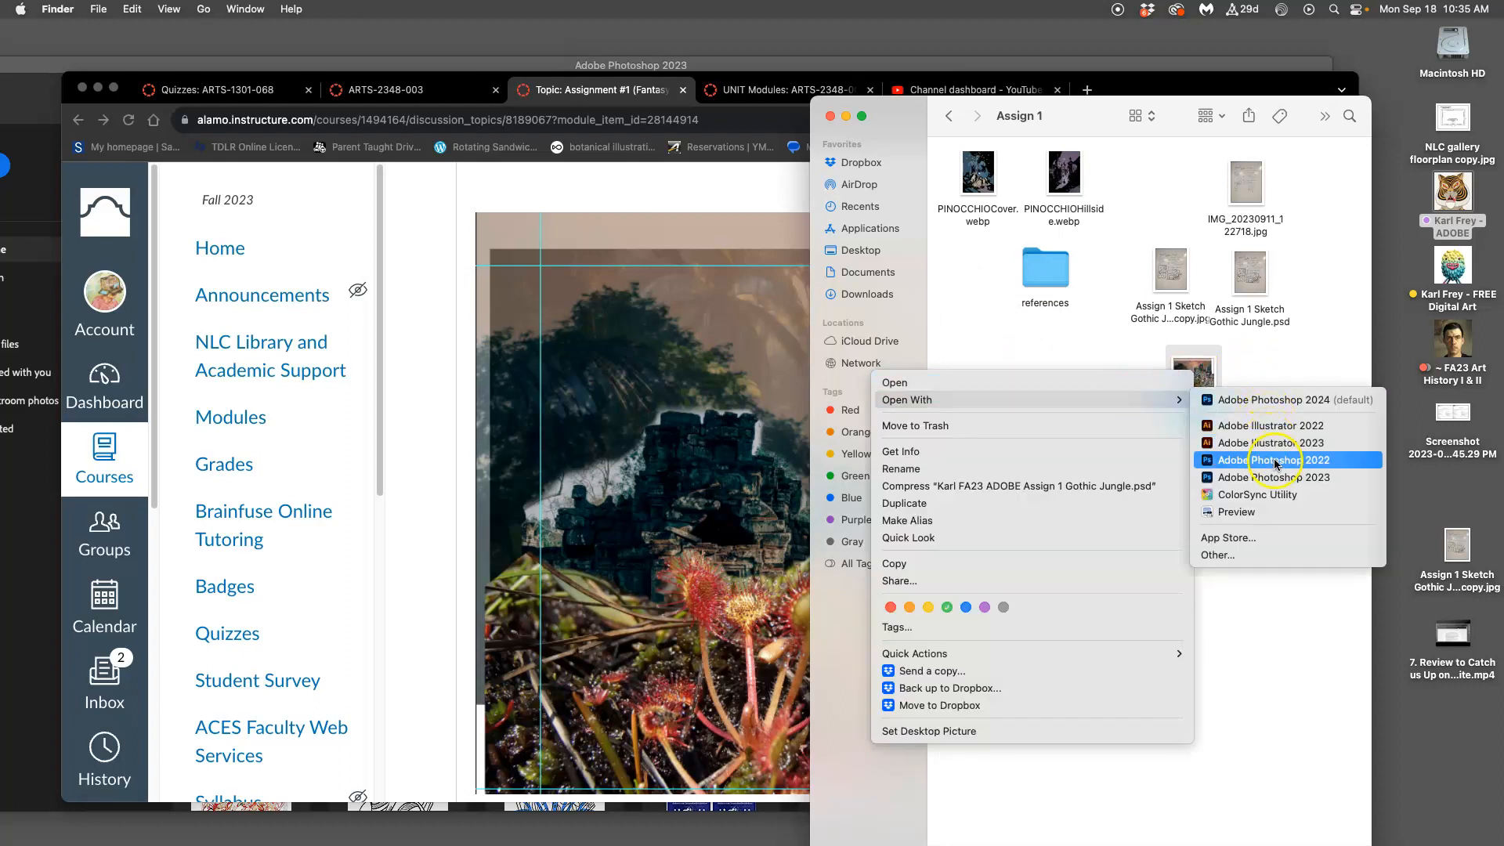
{"action": "left_click", "coordinate": [1285, 399]}
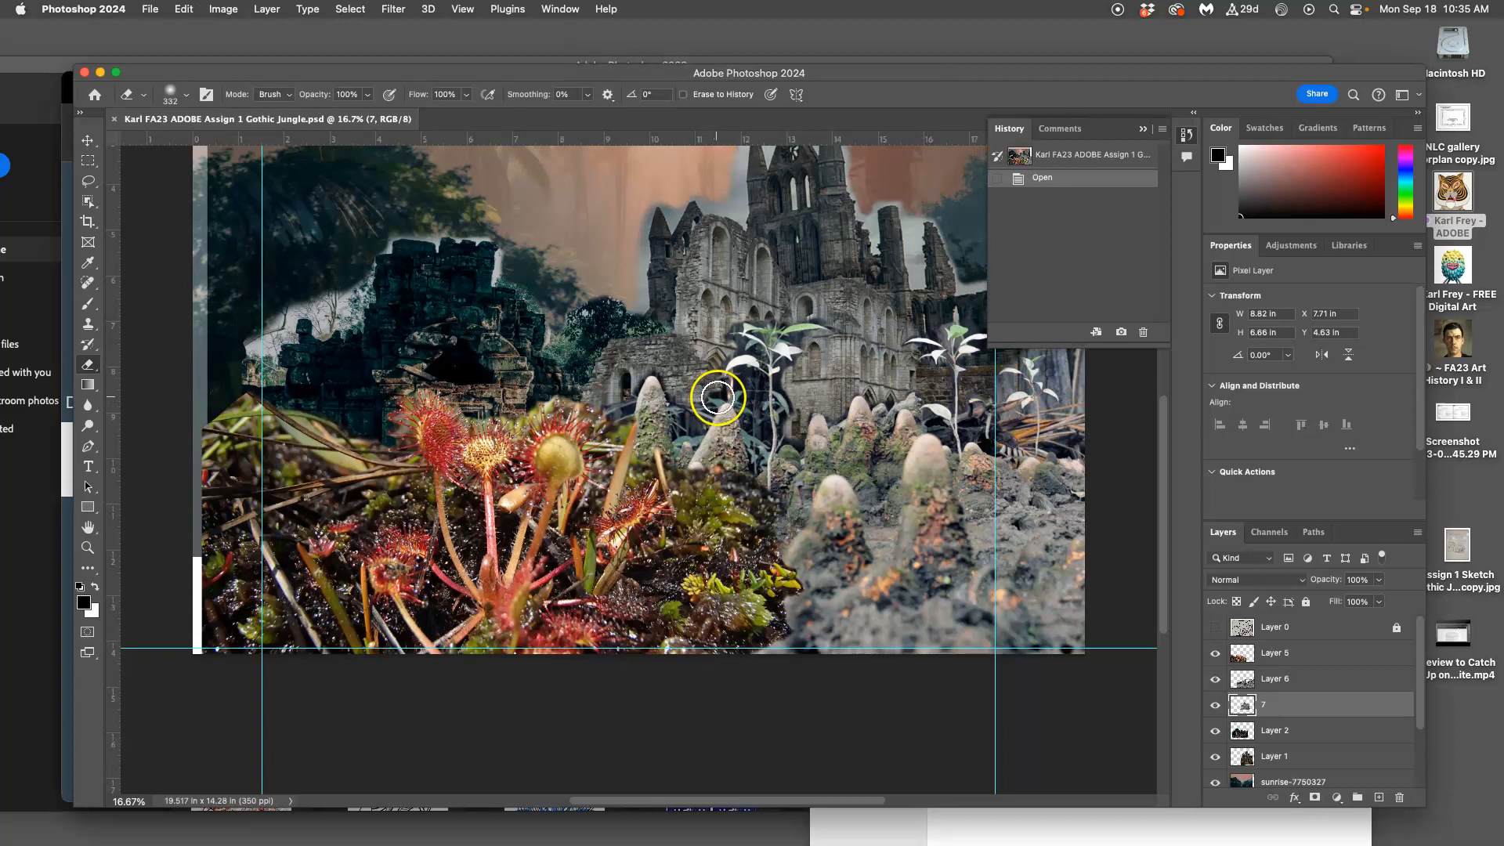
View the whole composition with the sketch on Layer 0 shown, and hide the sketch again
{"action": "scroll", "coordinate": [716, 396], "scroll_direction": "down", "scroll_amount": 5}
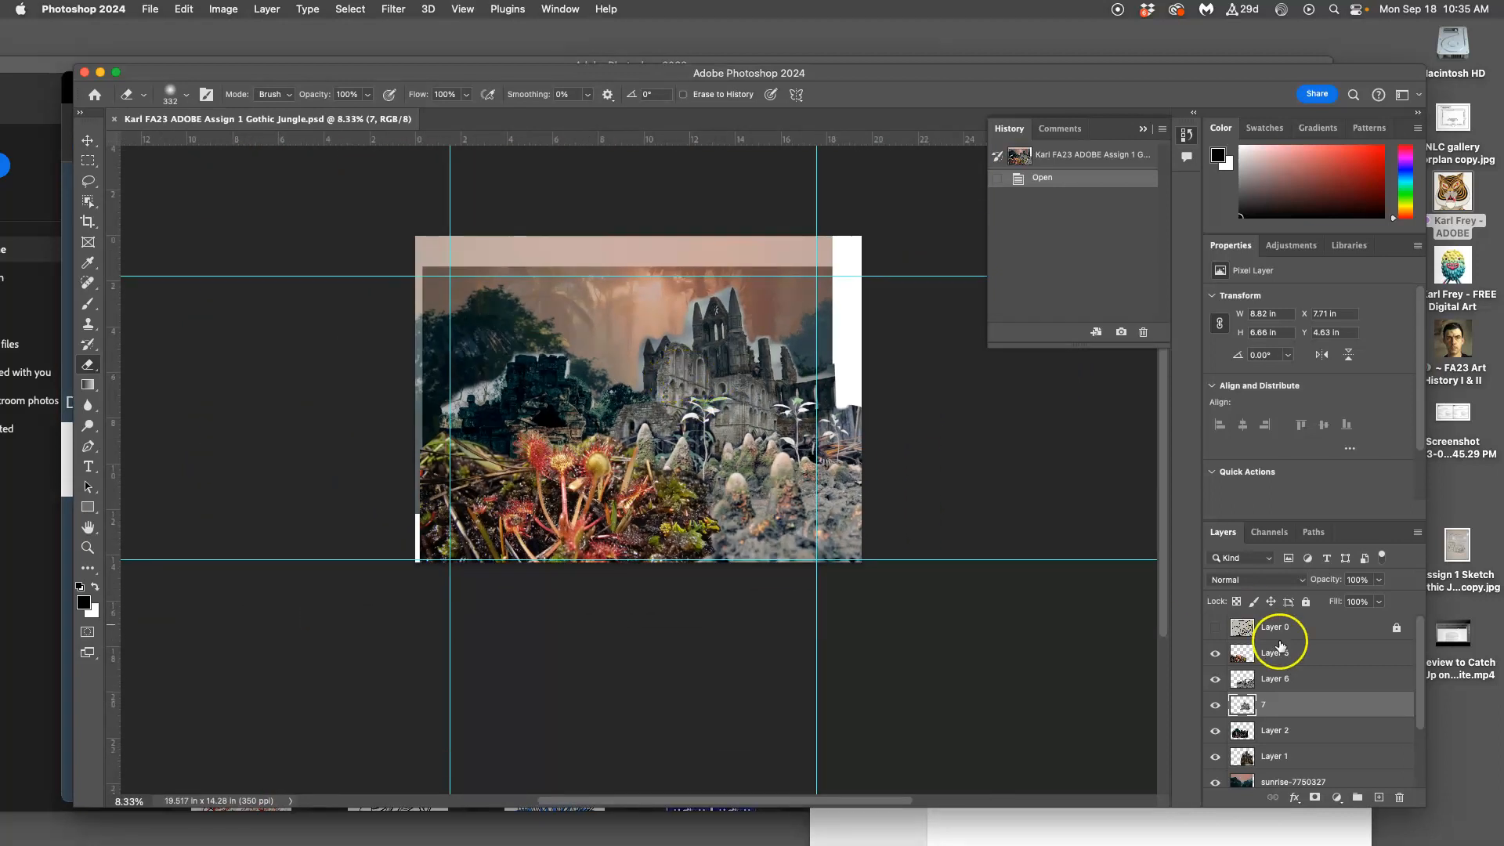
{"action": "left_click", "coordinate": [1217, 628]}
{"action": "left_click", "coordinate": [1216, 629]}
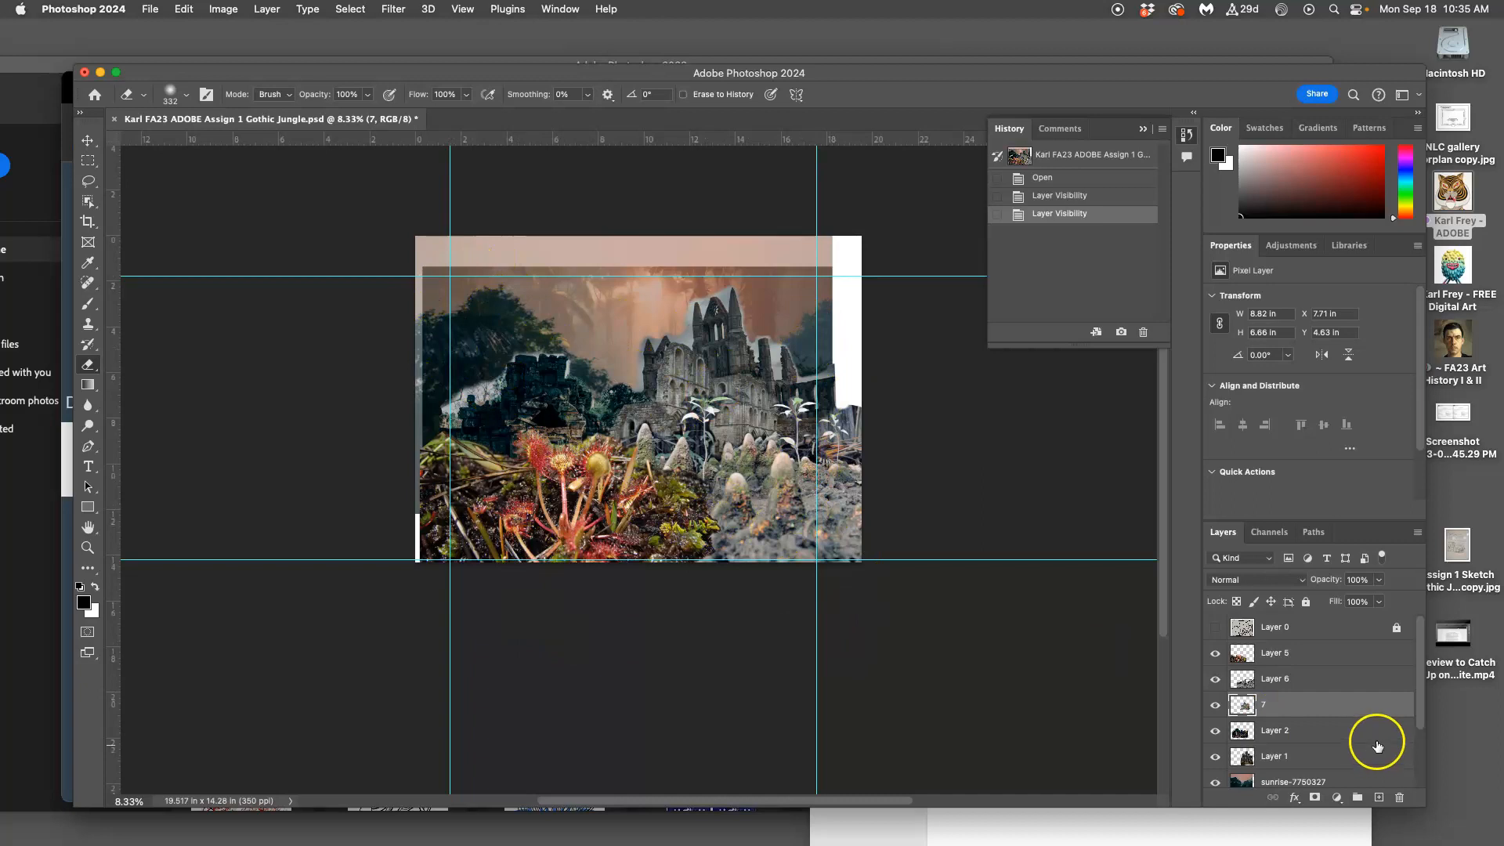
Hide Layer 5, Layer 6, layer 7, Layer 2 and Layer 1 so the two background photos remain
{"action": "left_click", "coordinate": [1215, 653]}
{"action": "left_click", "coordinate": [1215, 678]}
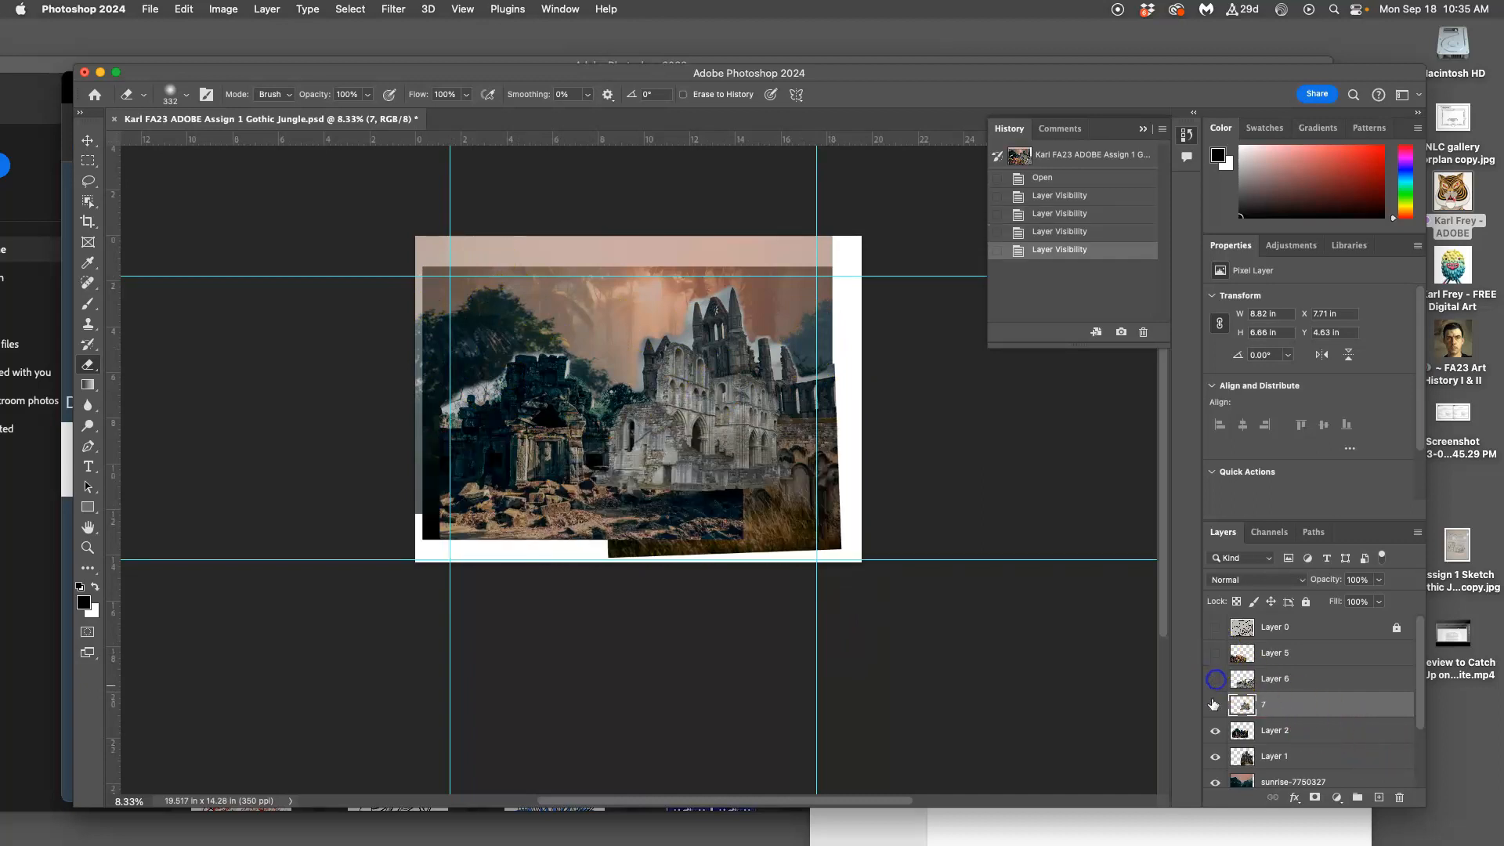
{"action": "left_click", "coordinate": [1215, 705]}
{"action": "left_click", "coordinate": [1215, 730]}
{"action": "left_click", "coordinate": [1215, 758]}
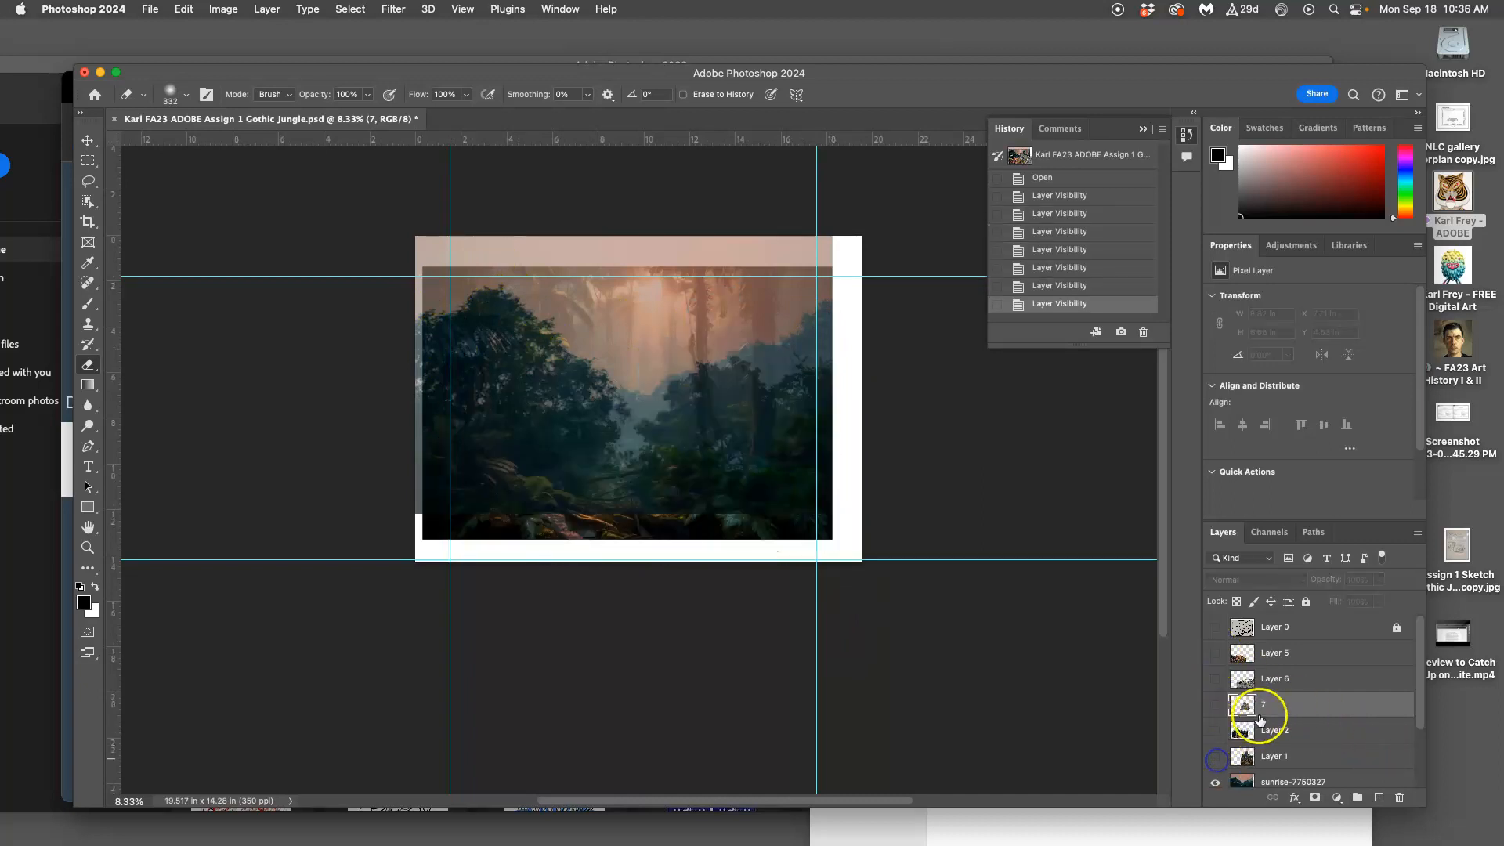
Check what the sunrise-7750327 layer and layer 6 contribute by hiding both and showing them again
{"action": "scroll", "coordinate": [1254, 721], "scroll_direction": "down", "scroll_amount": 3}
{"action": "left_click", "coordinate": [1216, 698]}
{"action": "left_click", "coordinate": [1216, 722]}
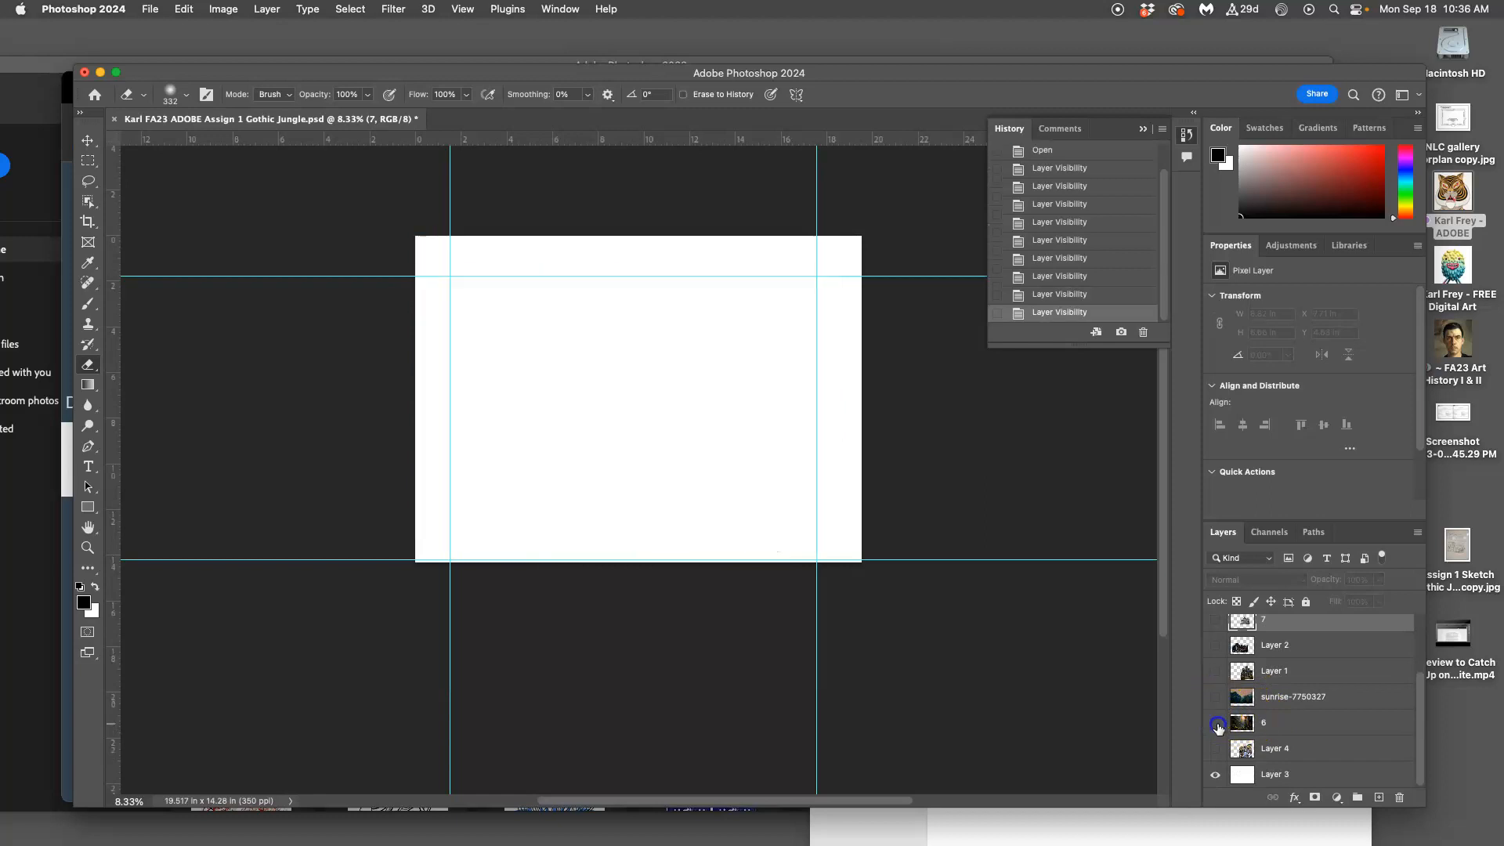
{"action": "left_click", "coordinate": [1216, 723]}
{"action": "left_click", "coordinate": [1214, 697]}
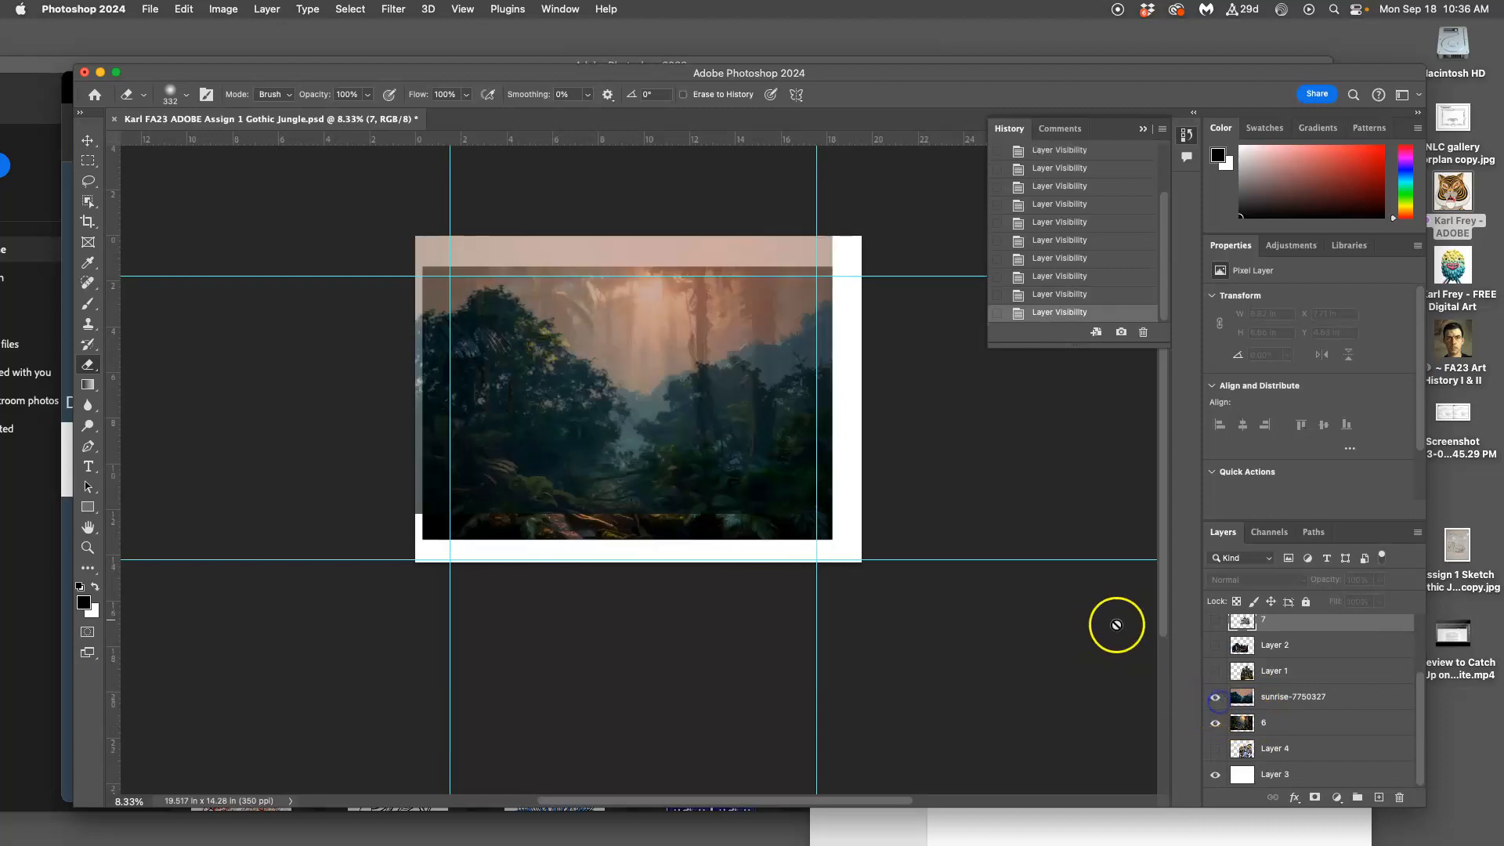
Set the sunrise-7750327 layer's opacity to 100% and place layer 6 above it in the layer order
{"action": "left_click", "coordinate": [1285, 705]}
{"action": "left_click", "coordinate": [1378, 579]}
{"action": "left_click_drag", "start_coordinate": [1396, 599], "coordinate": [1349, 601]}
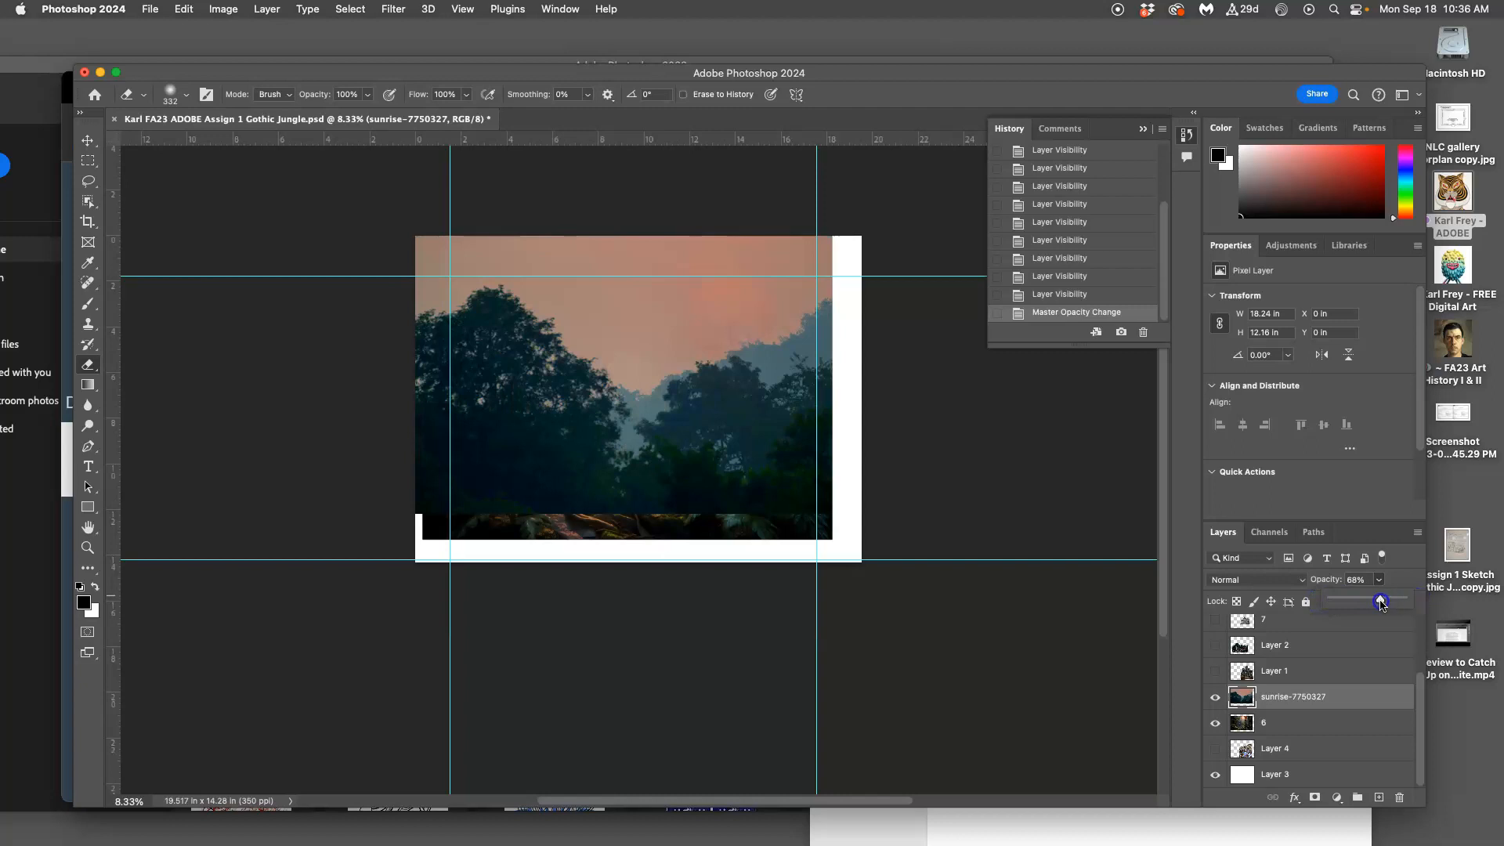
{"action": "left_click_drag", "start_coordinate": [1398, 602], "coordinate": [1414, 602]}
{"action": "left_click_drag", "start_coordinate": [1295, 717], "coordinate": [1286, 738]}
Blend layer 6 over the sunrise photo using Screen mode at 76% opacity
{"action": "left_click", "coordinate": [1301, 696]}
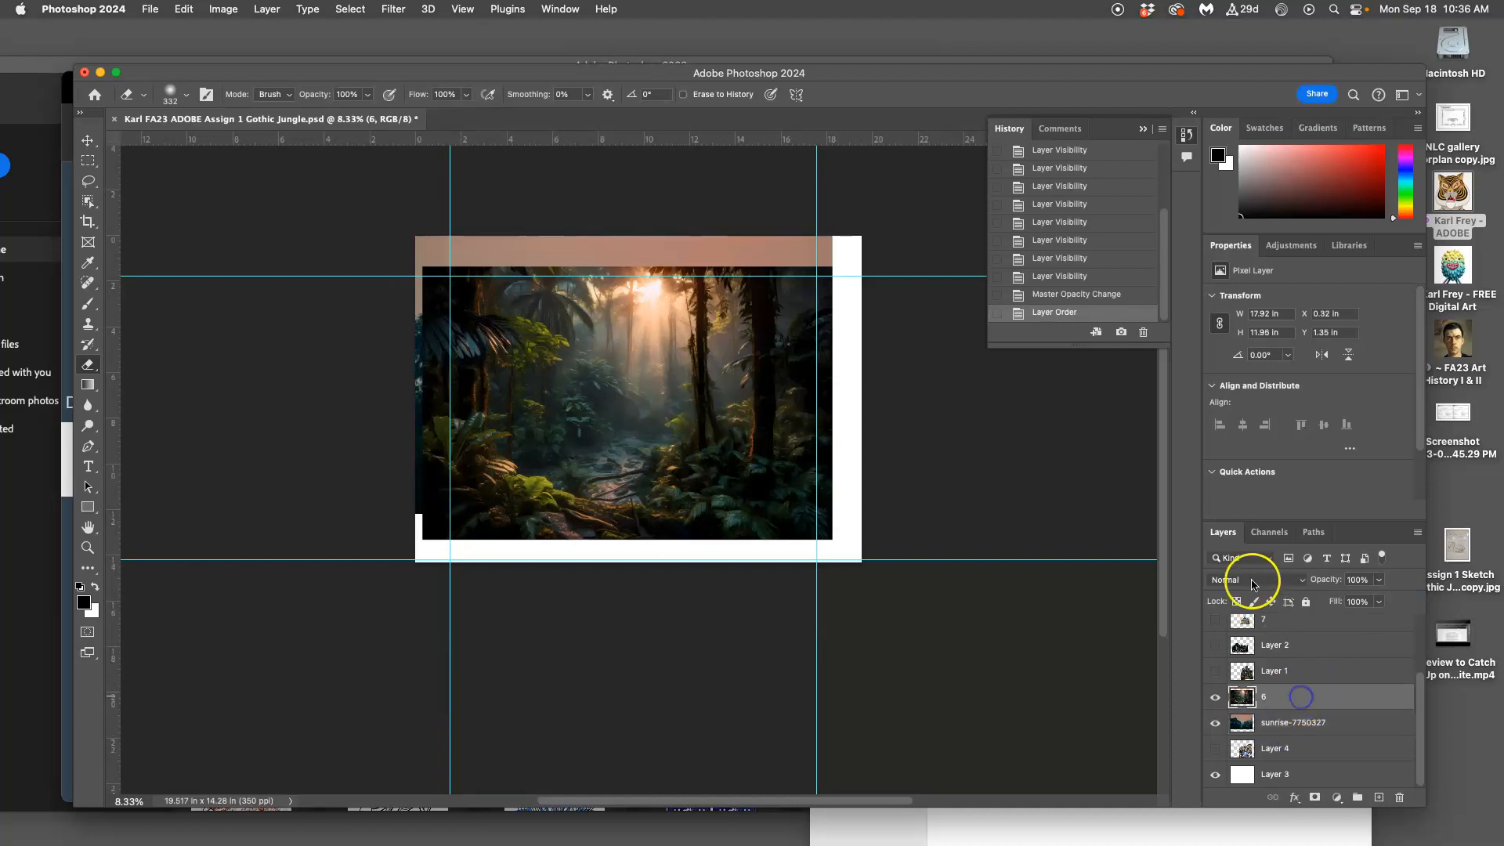
{"action": "left_click", "coordinate": [1252, 579]}
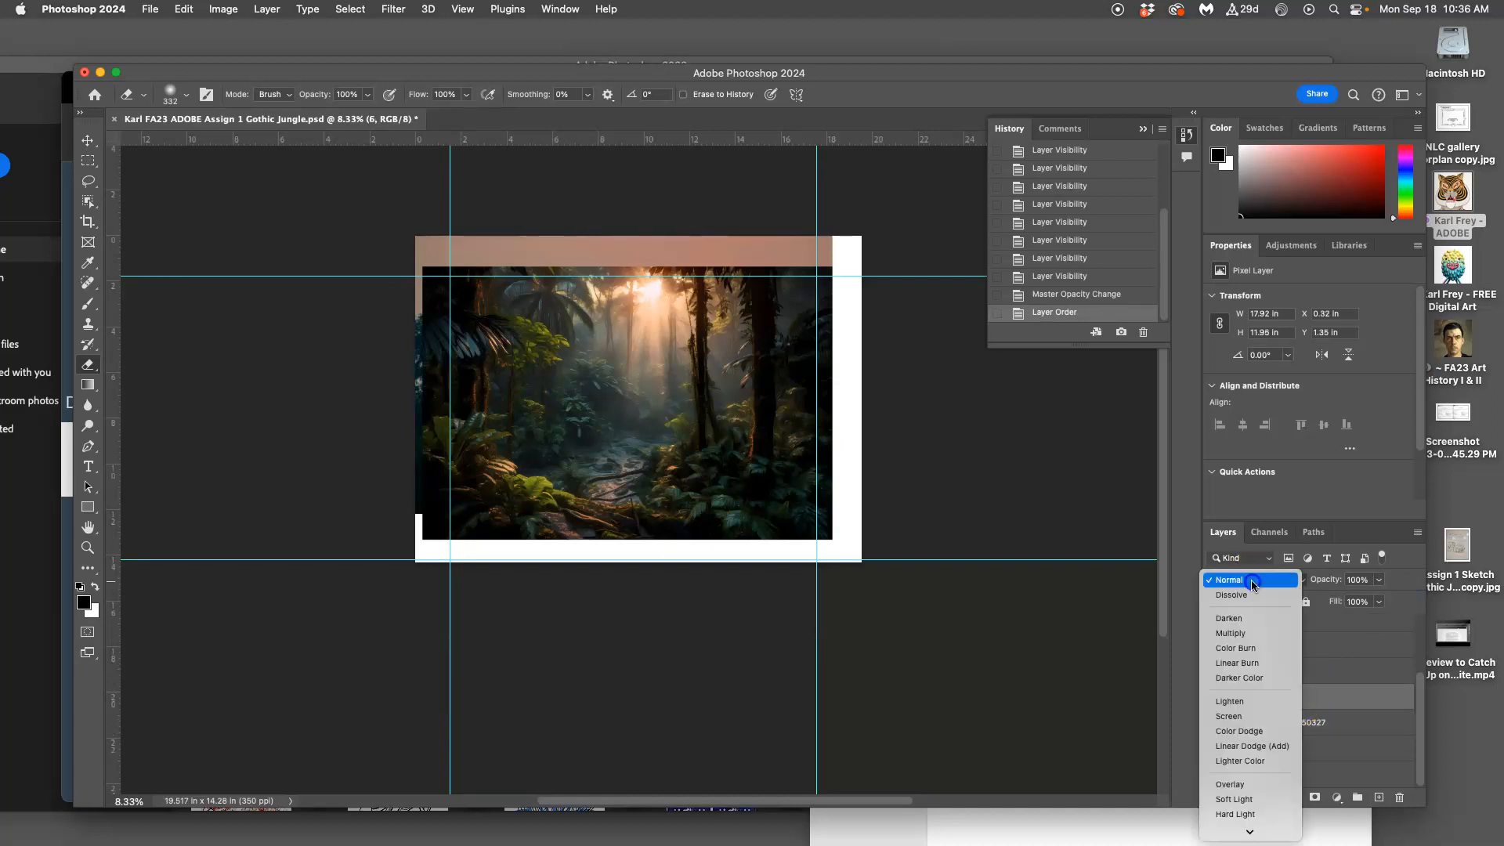
{"action": "left_click", "coordinate": [1251, 717]}
{"action": "left_click", "coordinate": [1379, 580]}
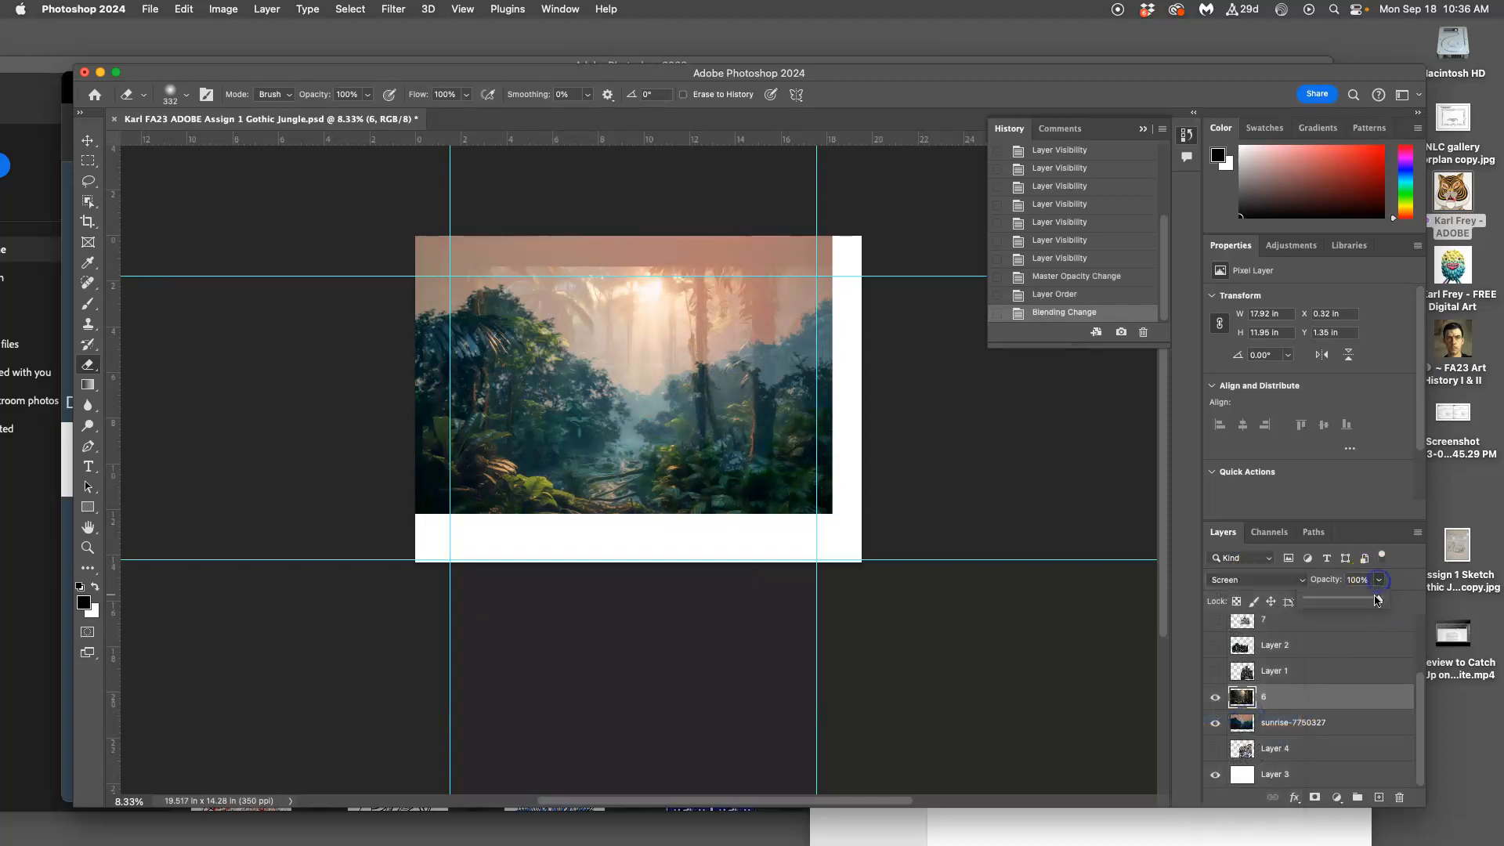
{"action": "mouse_move", "coordinate": [1350, 601]}
{"action": "left_mouse_down"}
{"action": "mouse_move", "coordinate": [1331, 601]}
{"action": "mouse_move", "coordinate": [1360, 600]}
{"action": "left_mouse_up"}
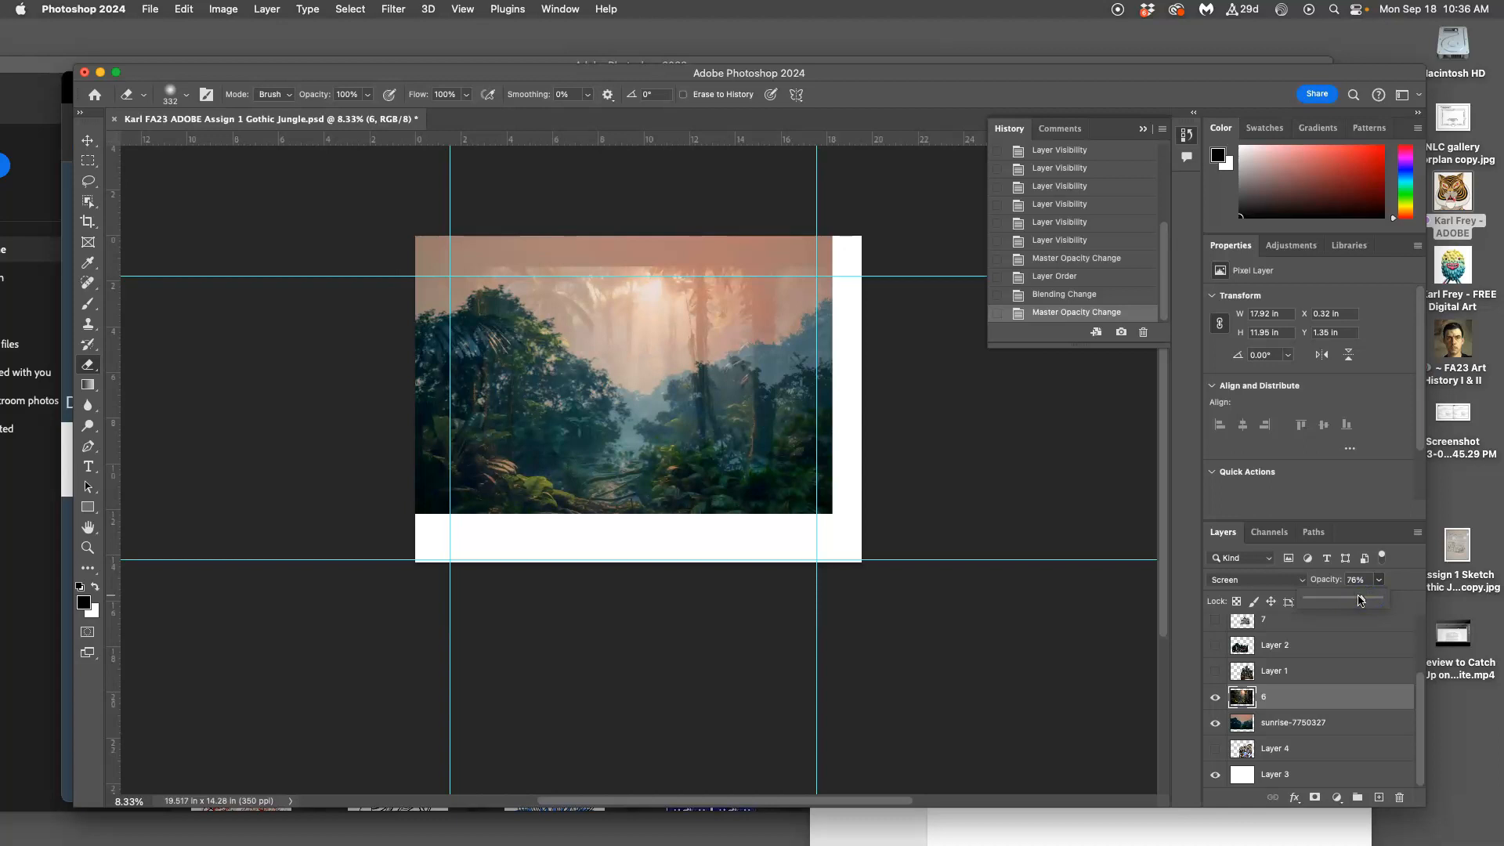
Compare the background with and without the abbey ruins on Layer 1, leaving the layer shown
{"action": "left_click", "coordinate": [1216, 672]}
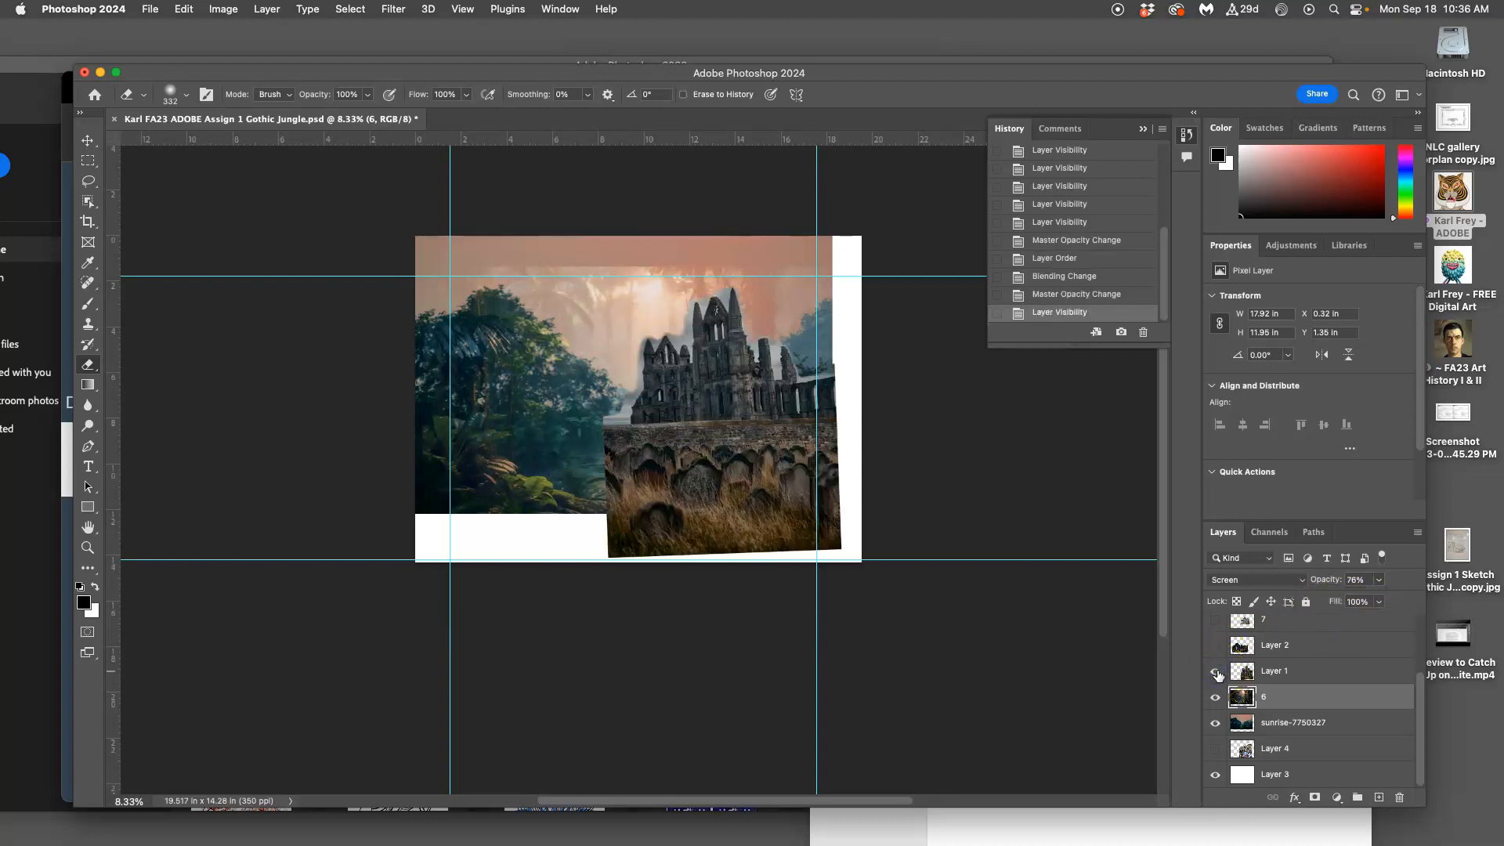
{"action": "left_click", "coordinate": [1217, 673]}
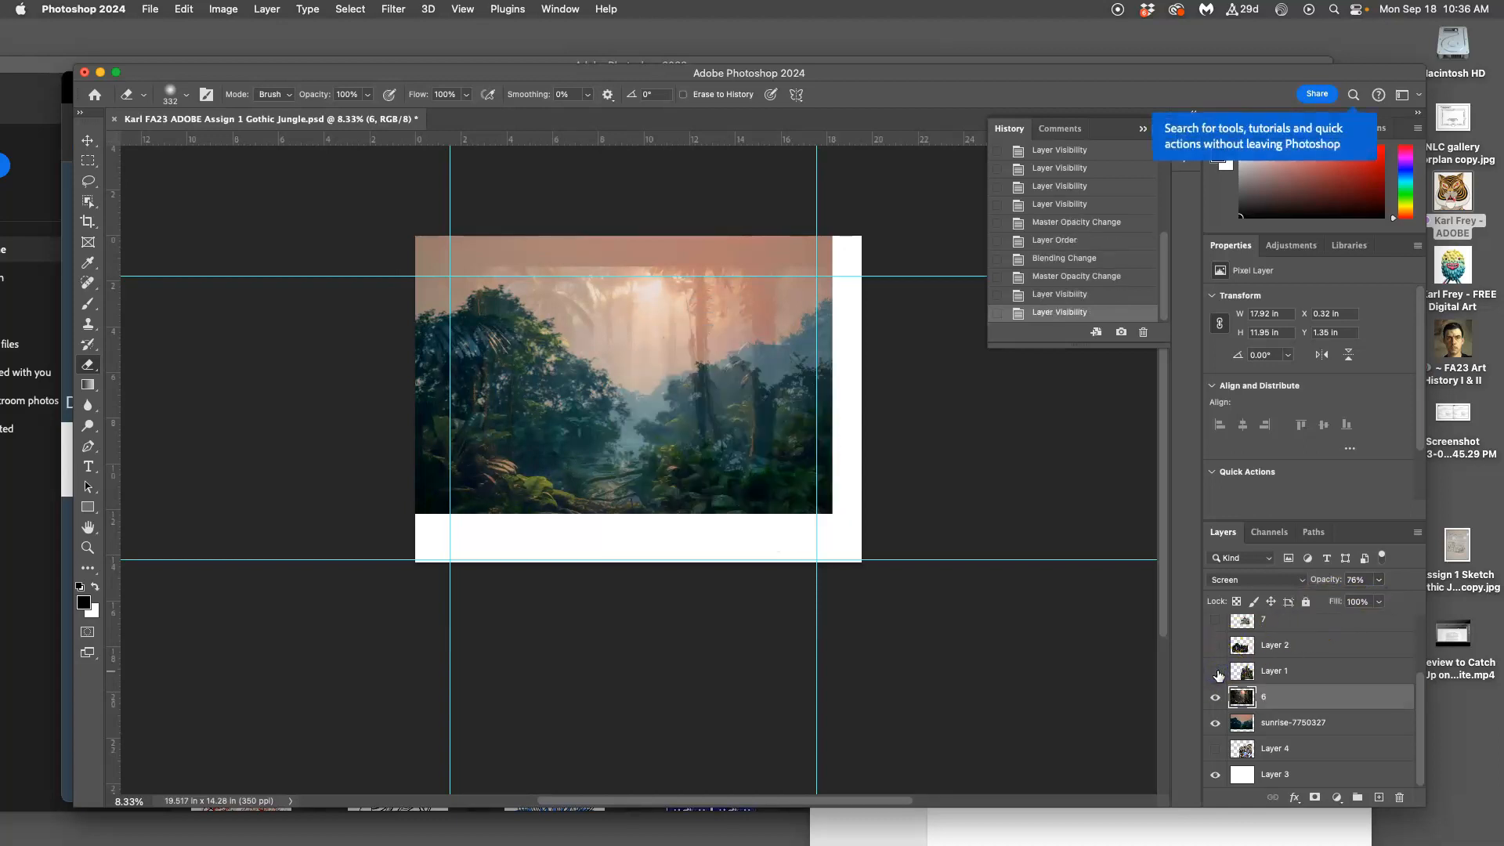
{"action": "left_click", "coordinate": [1216, 672]}
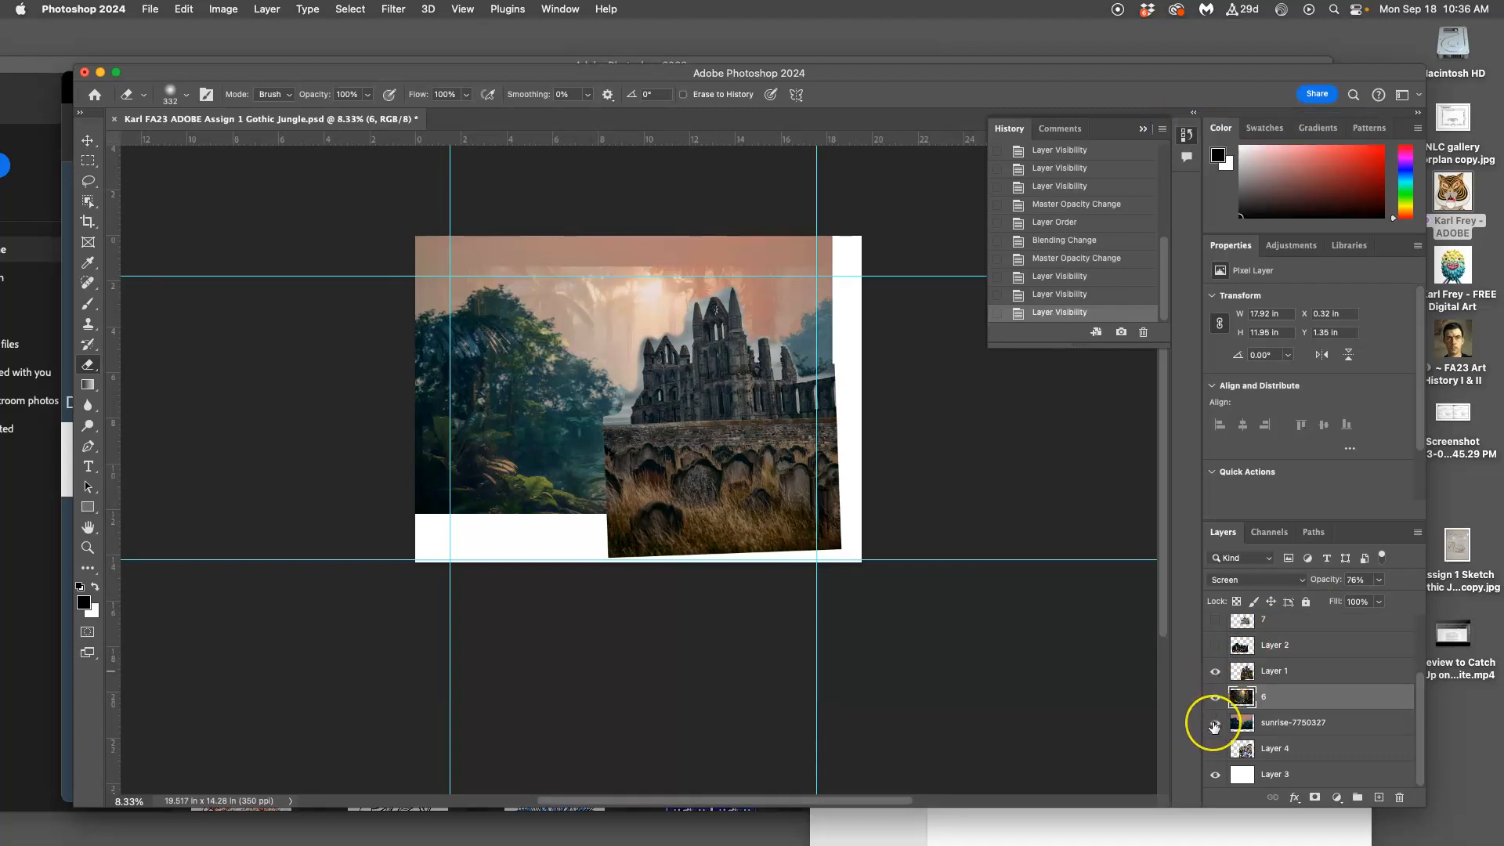
Free Transform layer 6 to about 24.68 by 16.45 in and reposition it to cover the lower canvas
{"action": "left_click", "coordinate": [1283, 703]}
{"action": "key", "text": "super+t"}
{"action": "left_click_drag", "start_coordinate": [836, 539], "coordinate": [908, 591]}
{"action": "left_click_drag", "start_coordinate": [745, 414], "coordinate": [744, 466]}
{"action": "left_click_drag", "start_coordinate": [745, 464], "coordinate": [782, 470]}
{"action": "key", "text": "Return"}
{"action": "key", "text": "e"}
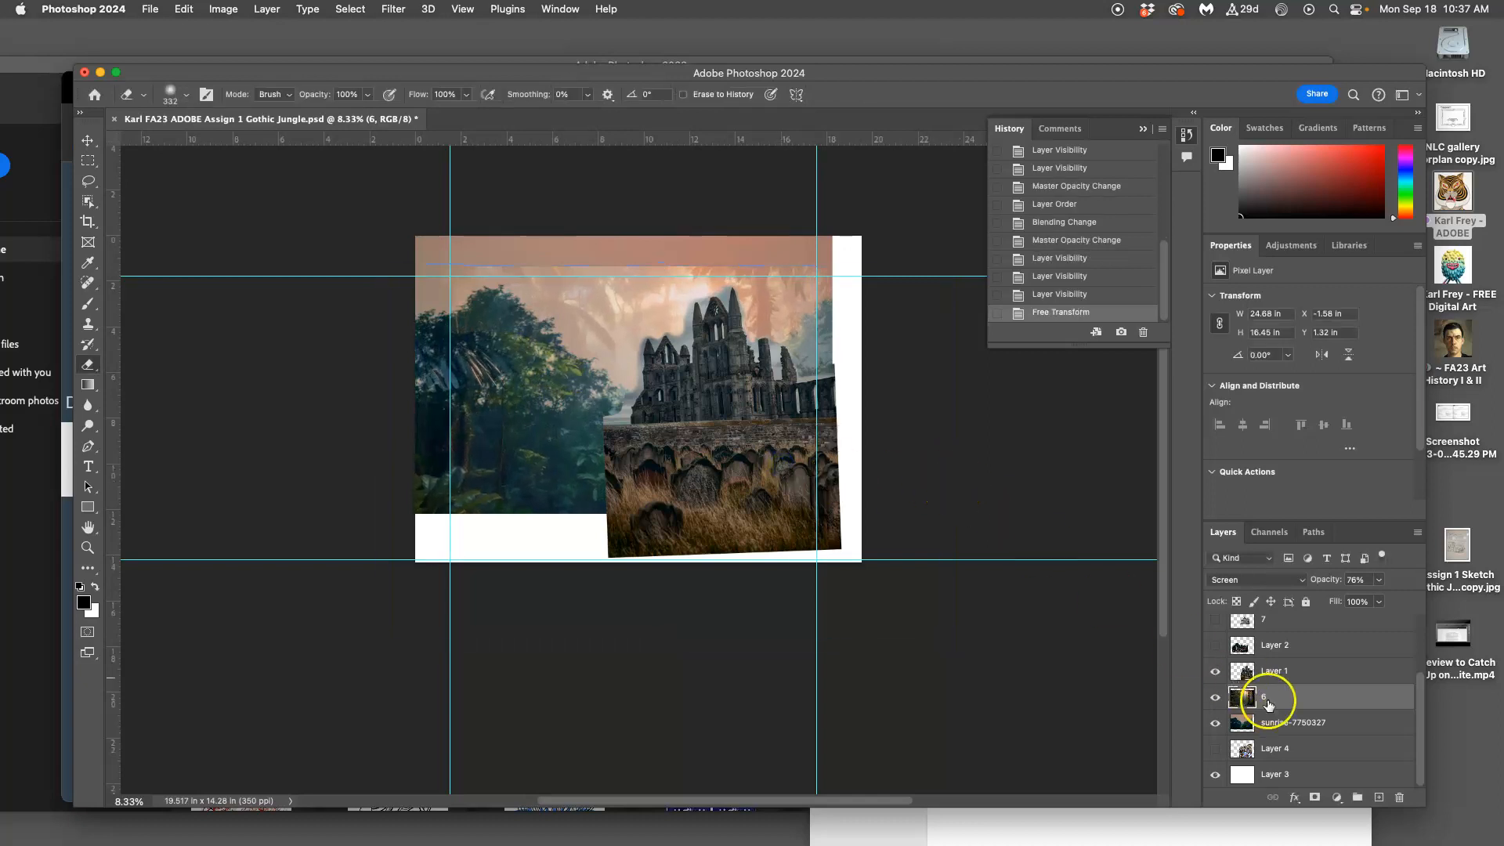
Set layer 6 to 100% opacity with the Normal blending mode
{"action": "left_click", "coordinate": [1378, 580]}
{"action": "left_click_drag", "start_coordinate": [1378, 599], "coordinate": [1454, 594]}
{"action": "left_click", "coordinate": [1252, 580]}
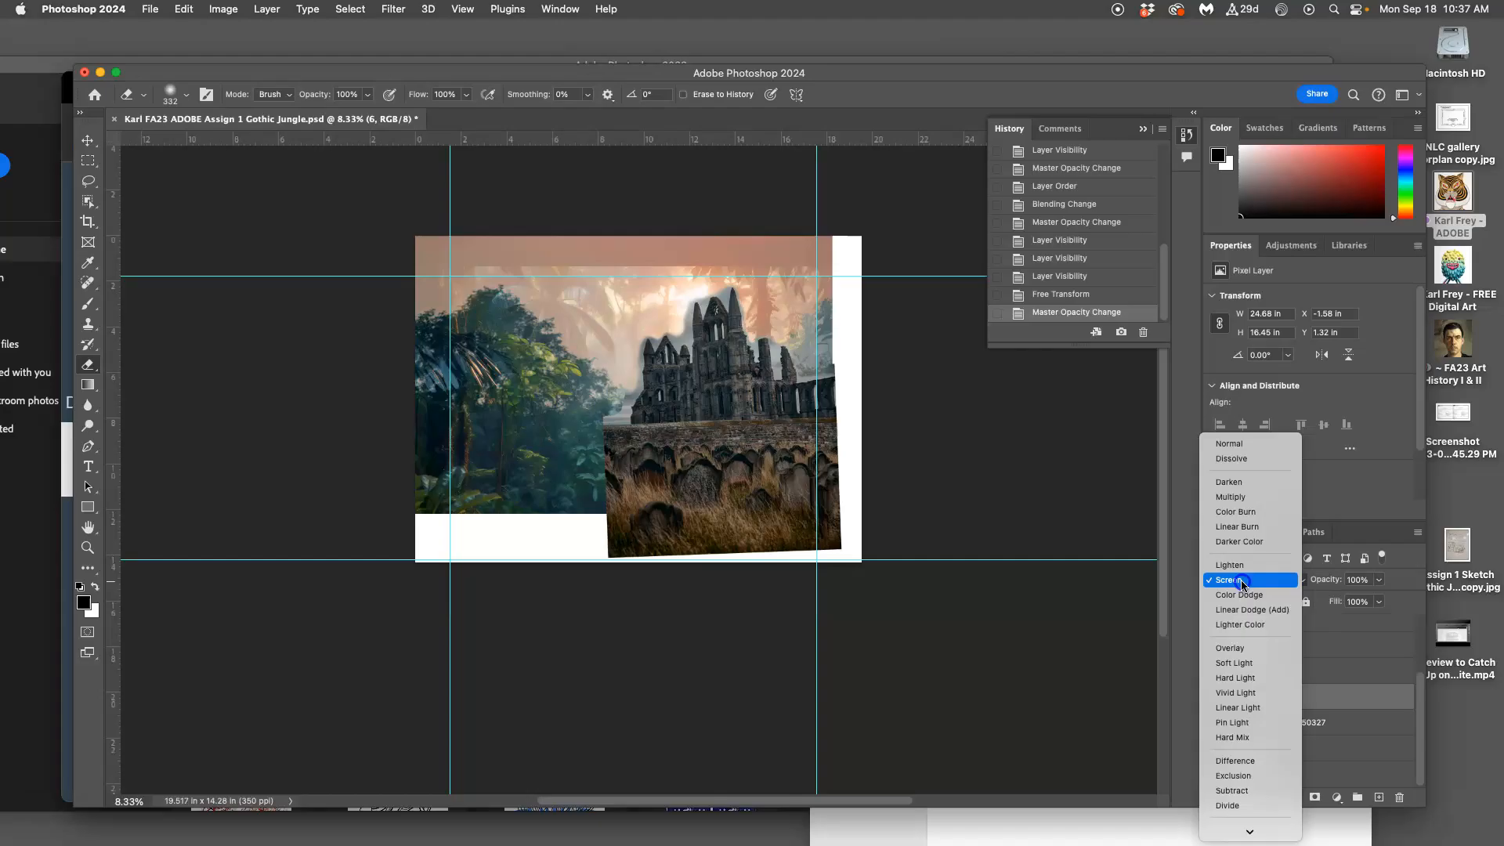
{"action": "left_click", "coordinate": [1215, 451]}
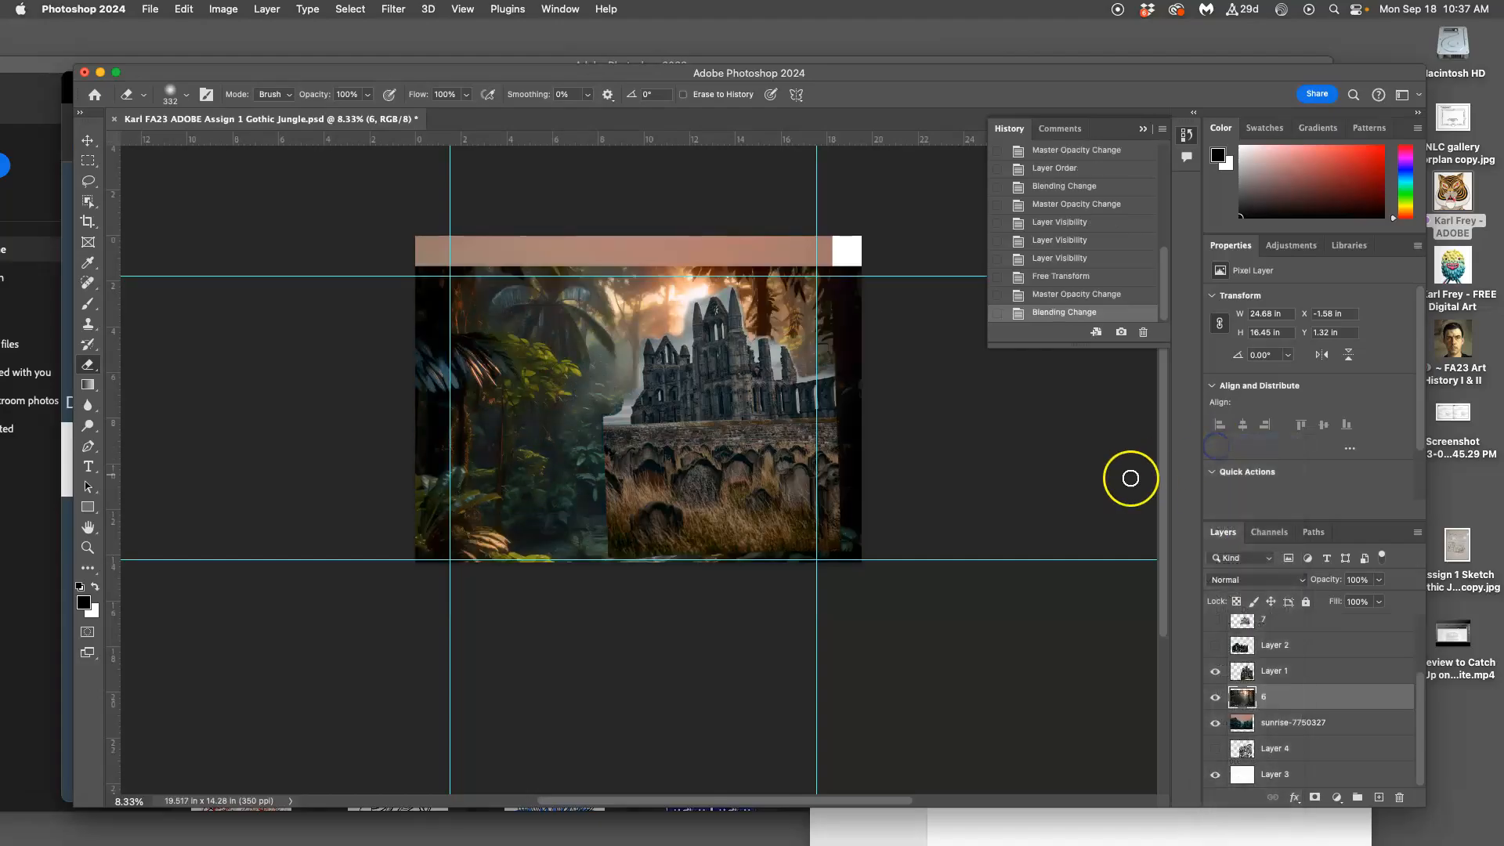
Hide Layer 1, lasso the upper part of the jungle photo on layer 6 and copy it to a new layer
{"action": "left_click", "coordinate": [1215, 670]}
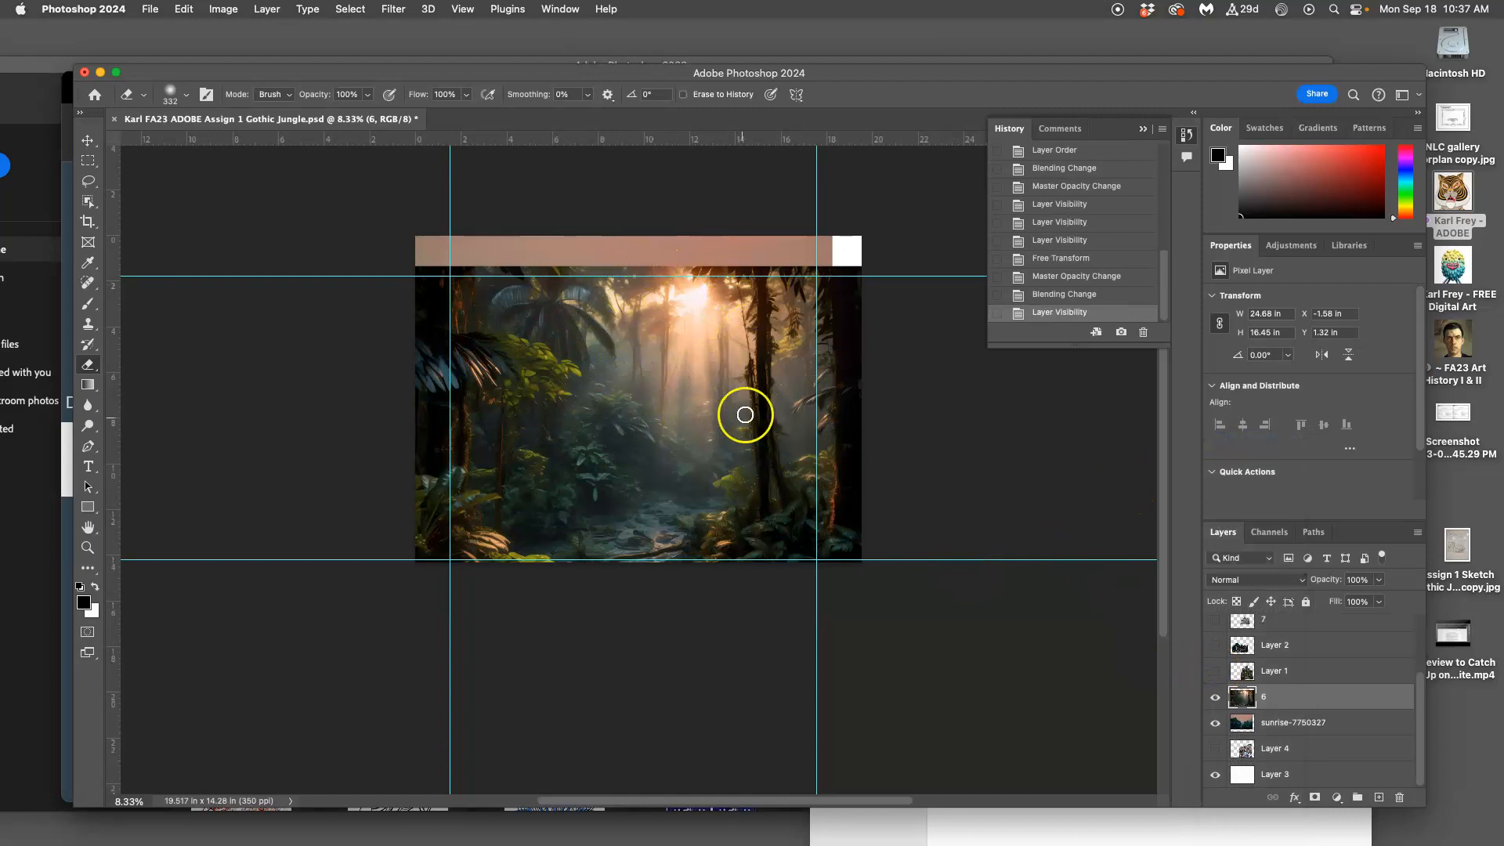
{"action": "left_click", "coordinate": [88, 181]}
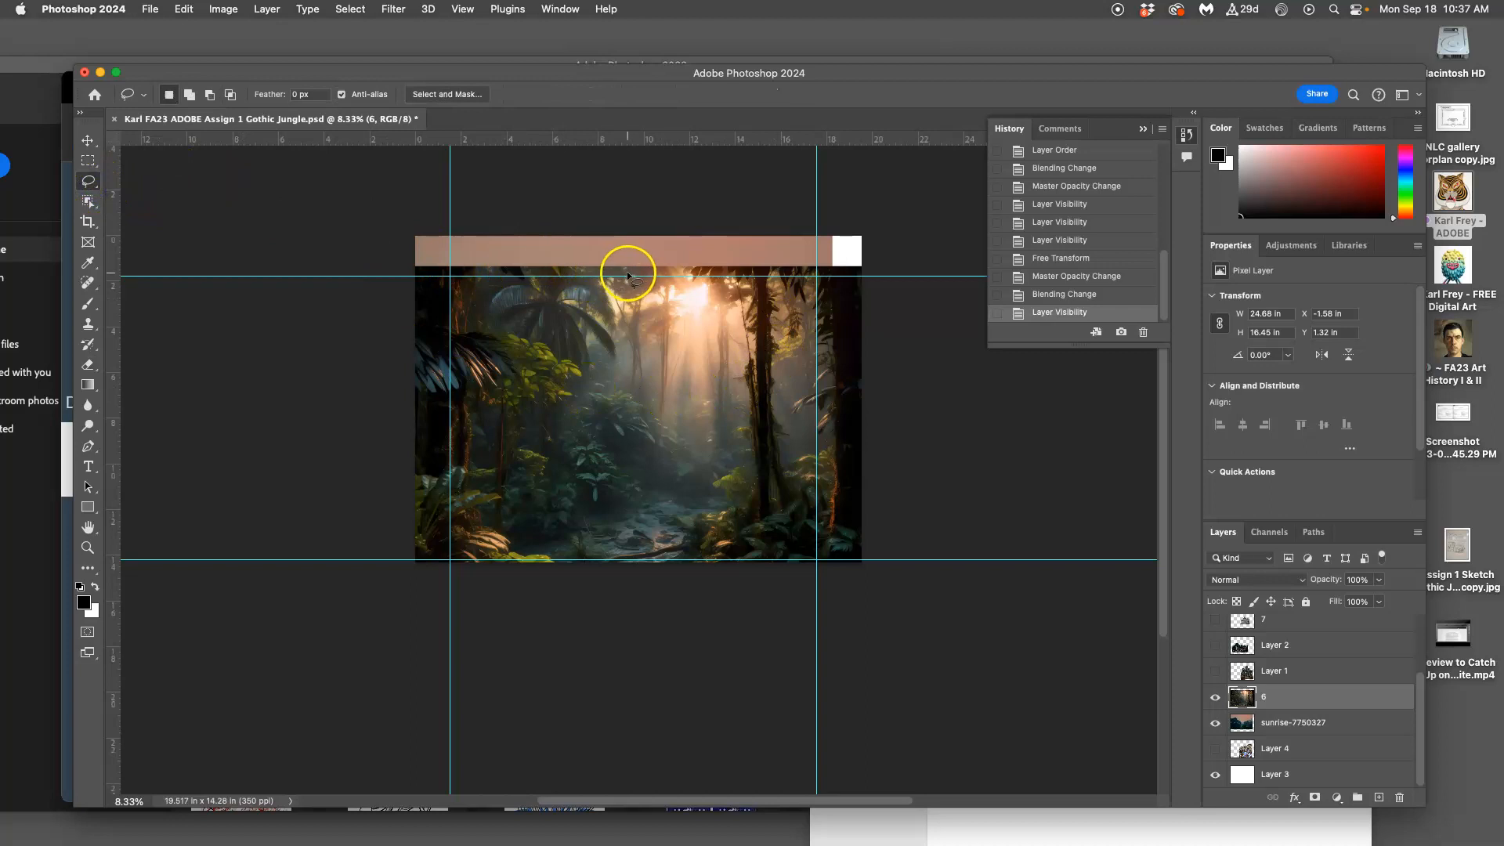
{"action": "left_click_drag", "start_coordinate": [613, 342], "coordinate": [614, 345]}
{"action": "left_click", "coordinate": [613, 345]}
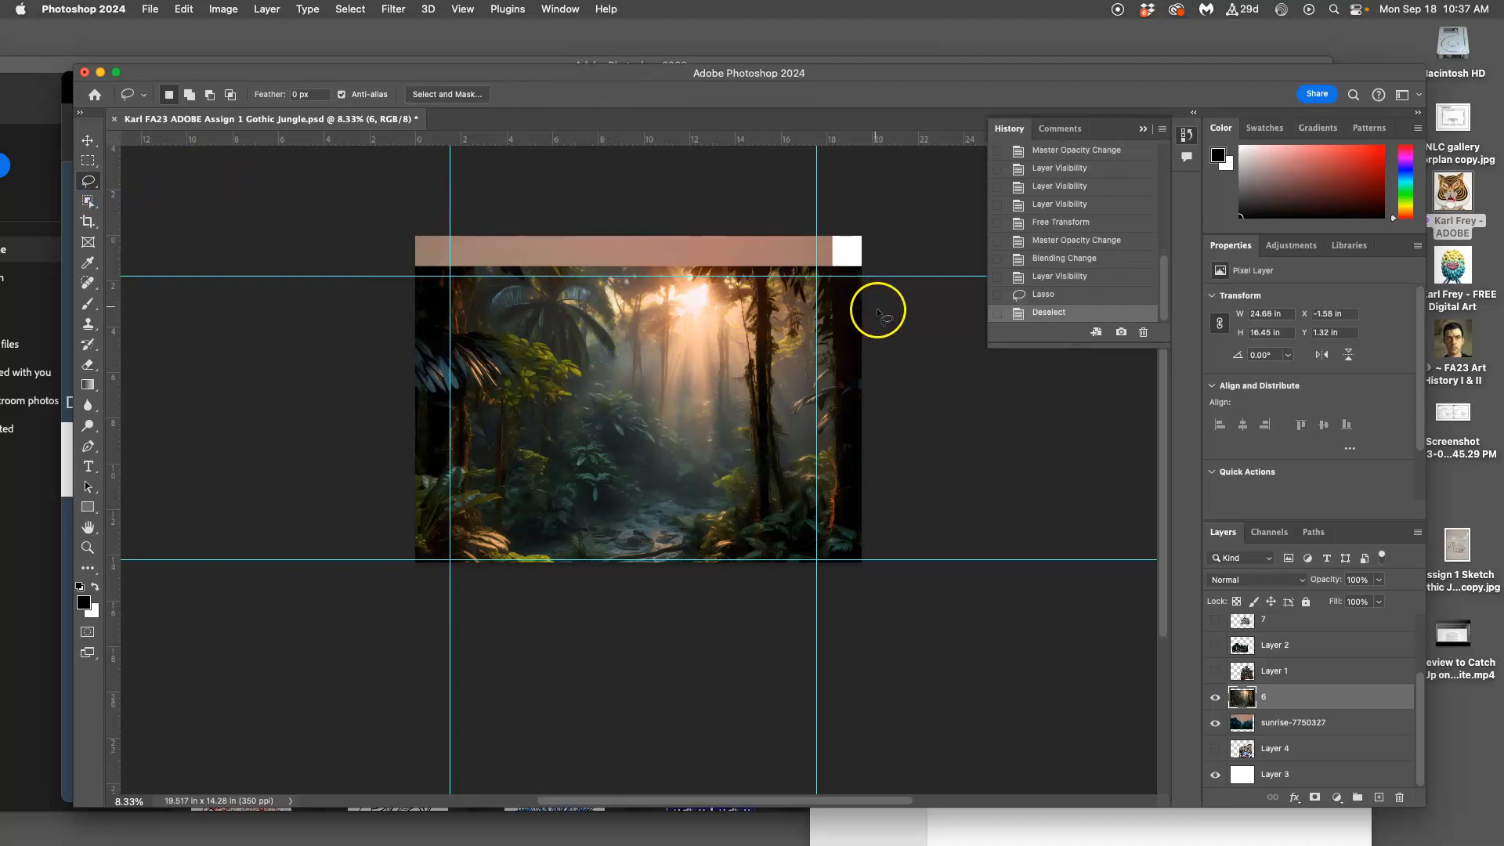
{"action": "left_click_drag", "start_coordinate": [696, 403], "coordinate": [480, 384]}
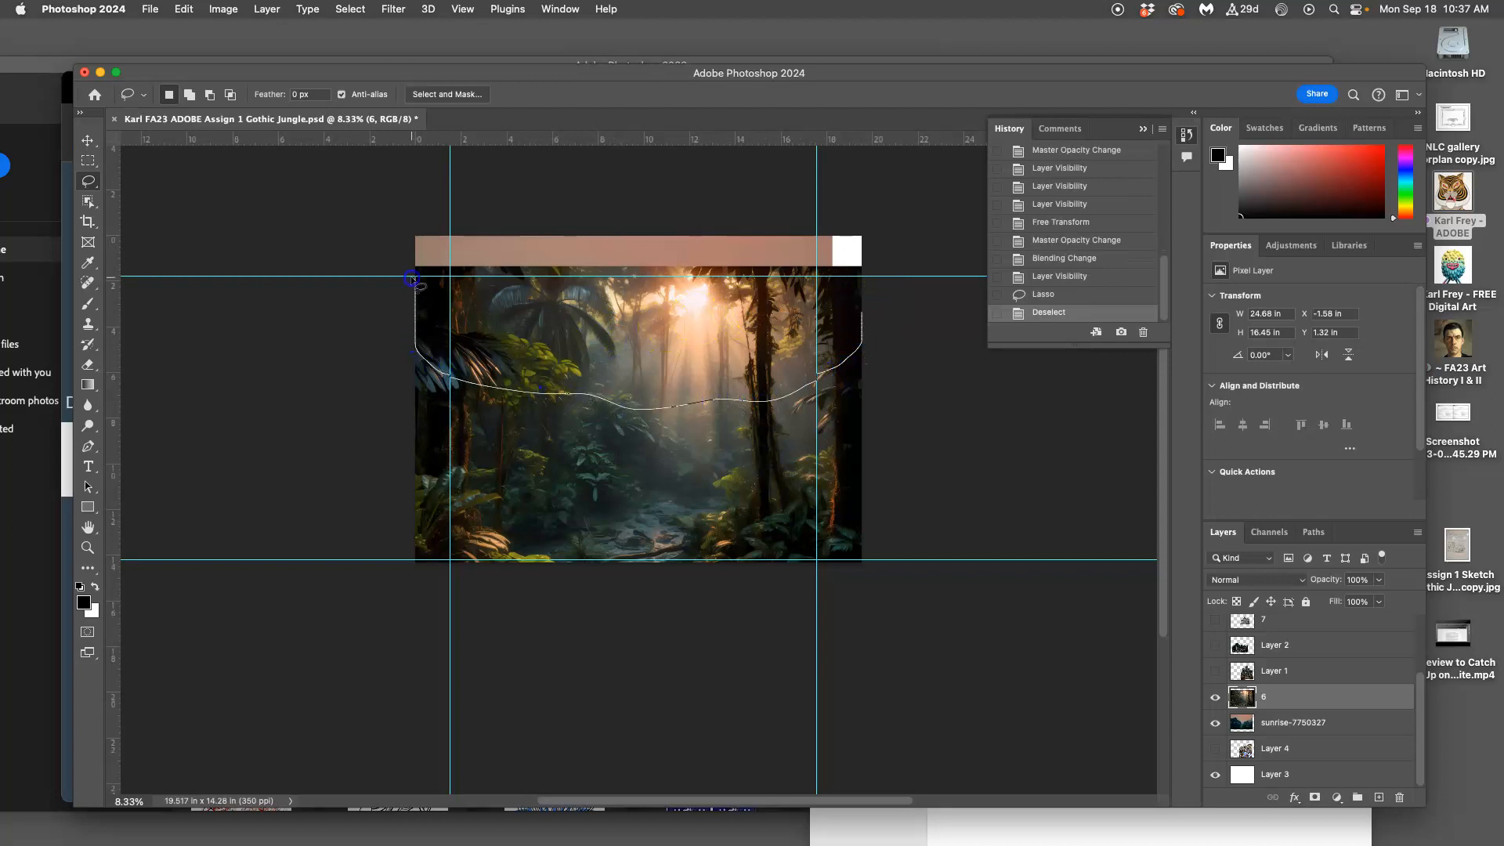
{"action": "left_click_drag", "start_coordinate": [885, 230], "coordinate": [905, 310]}
{"action": "key", "text": "ctrl+j"}
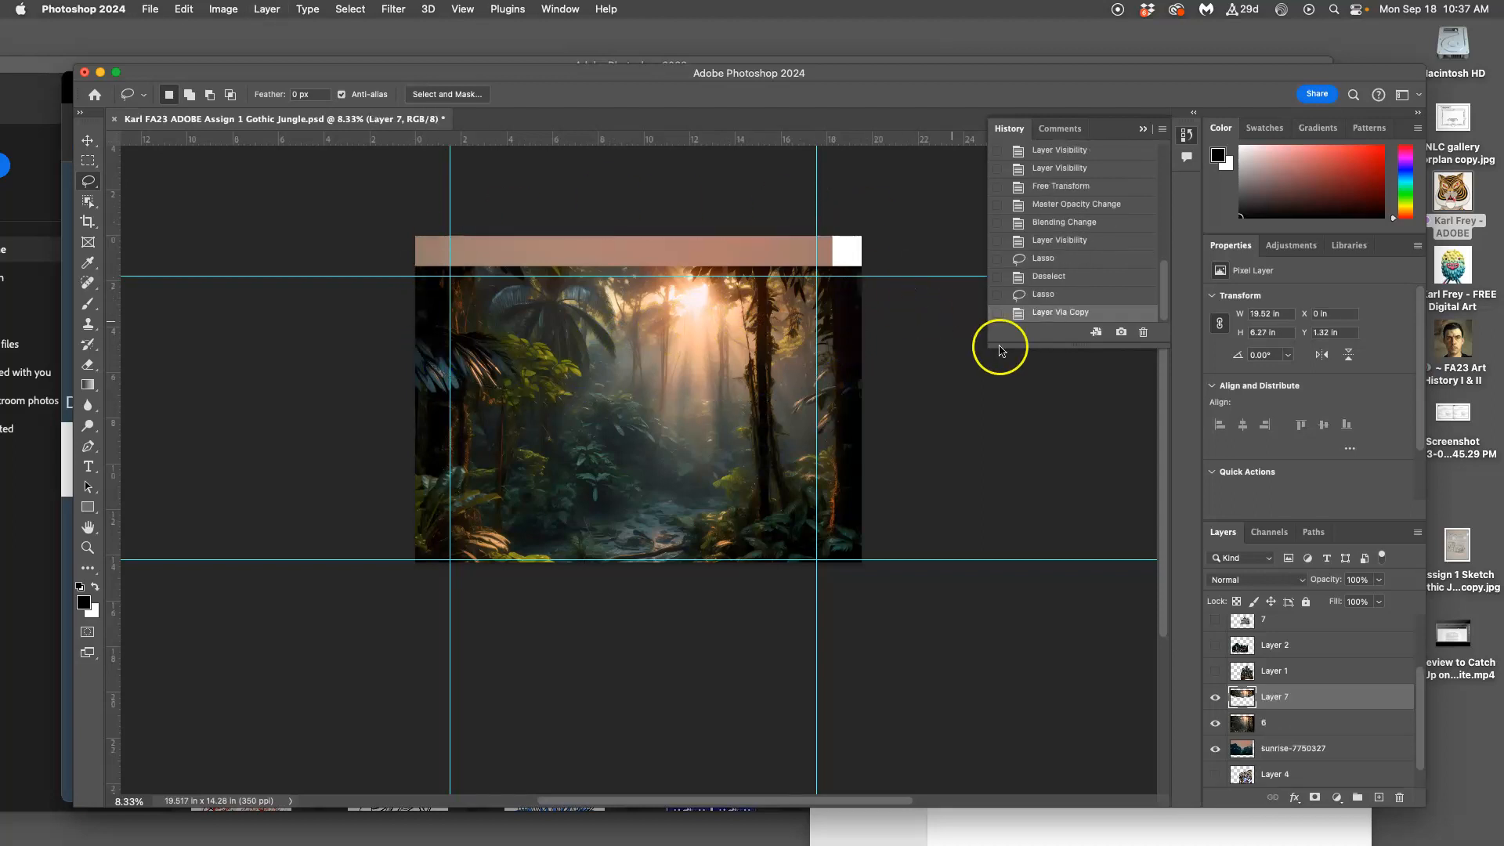
Hide layer 6 and the copied Layer 7, leaving the sunrise-7750327 layer shown and selected
{"action": "left_click", "coordinate": [1217, 722]}
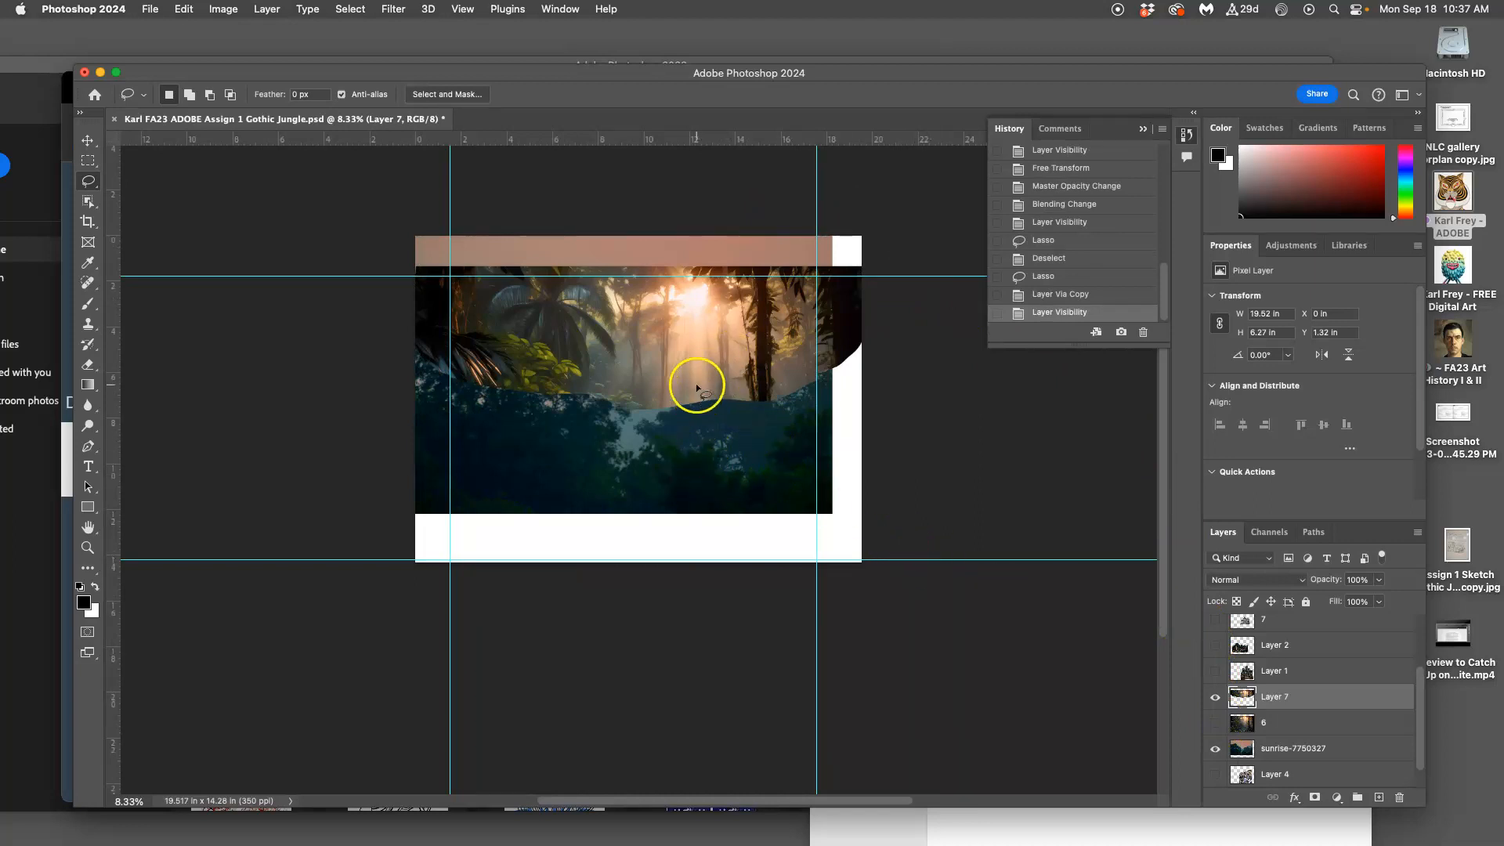
{"action": "left_click", "coordinate": [1214, 695]}
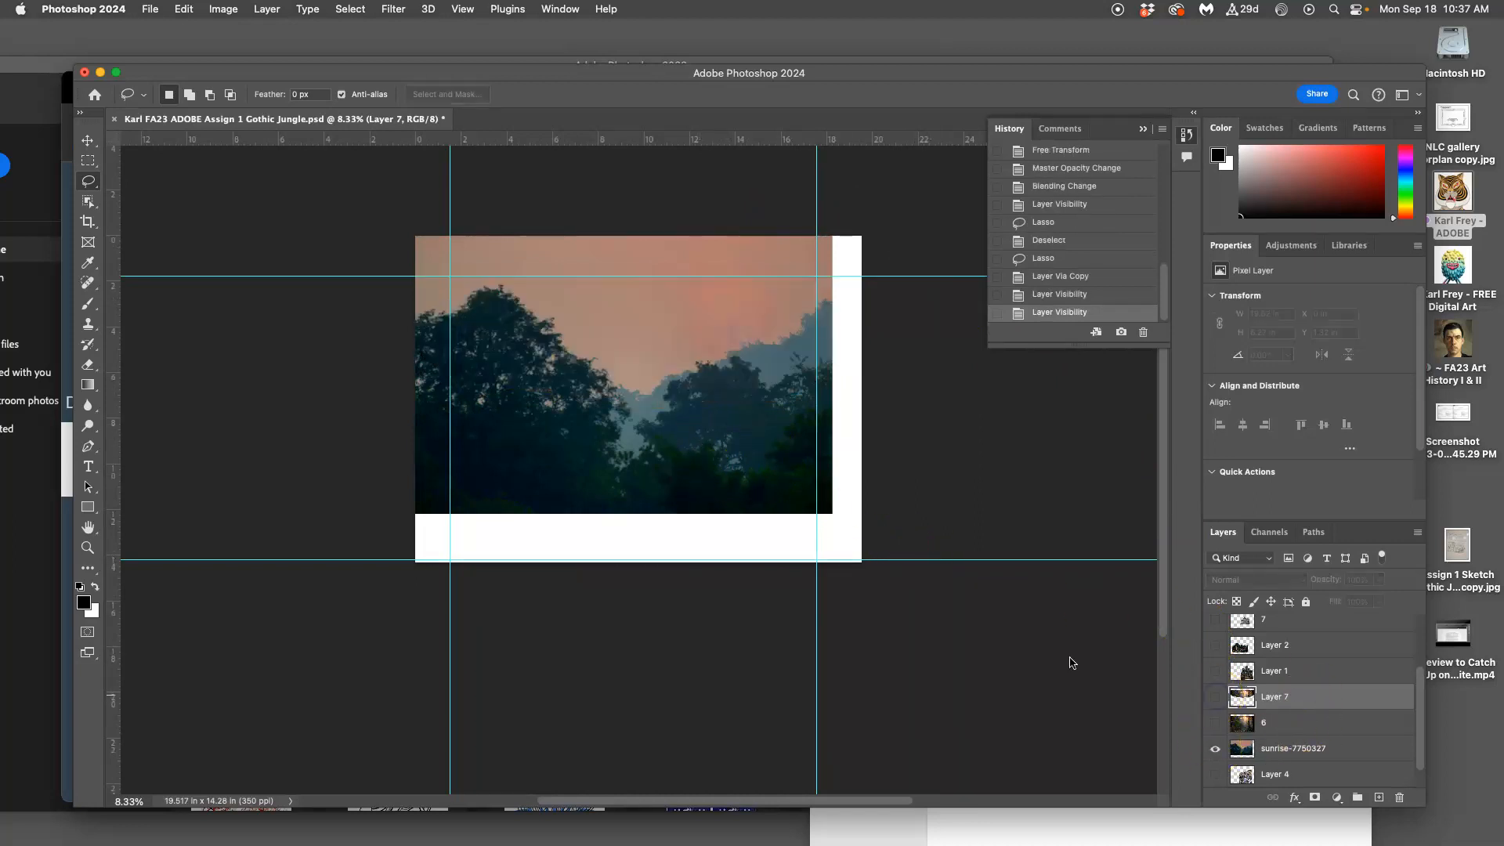
{"action": "left_click", "coordinate": [1269, 749]}
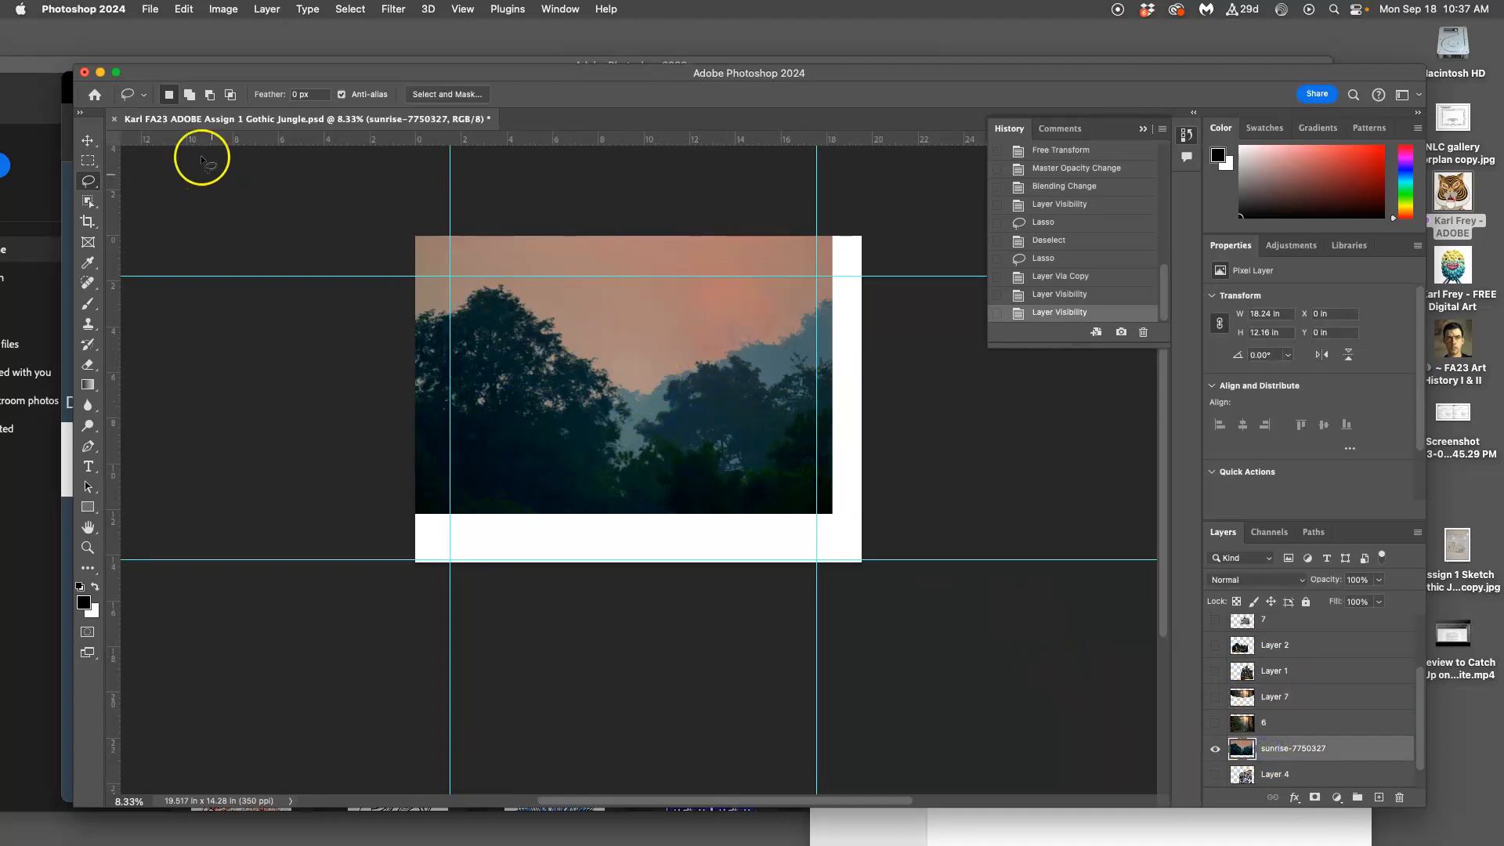
Apply Levels with input values 4, 0.95 and 202 to the sunrise photo and compare it with the previous history state
{"action": "left_click", "coordinate": [223, 10]}
{"action": "mouse_move", "coordinate": [227, 53]}
{"action": "left_click", "coordinate": [490, 67]}
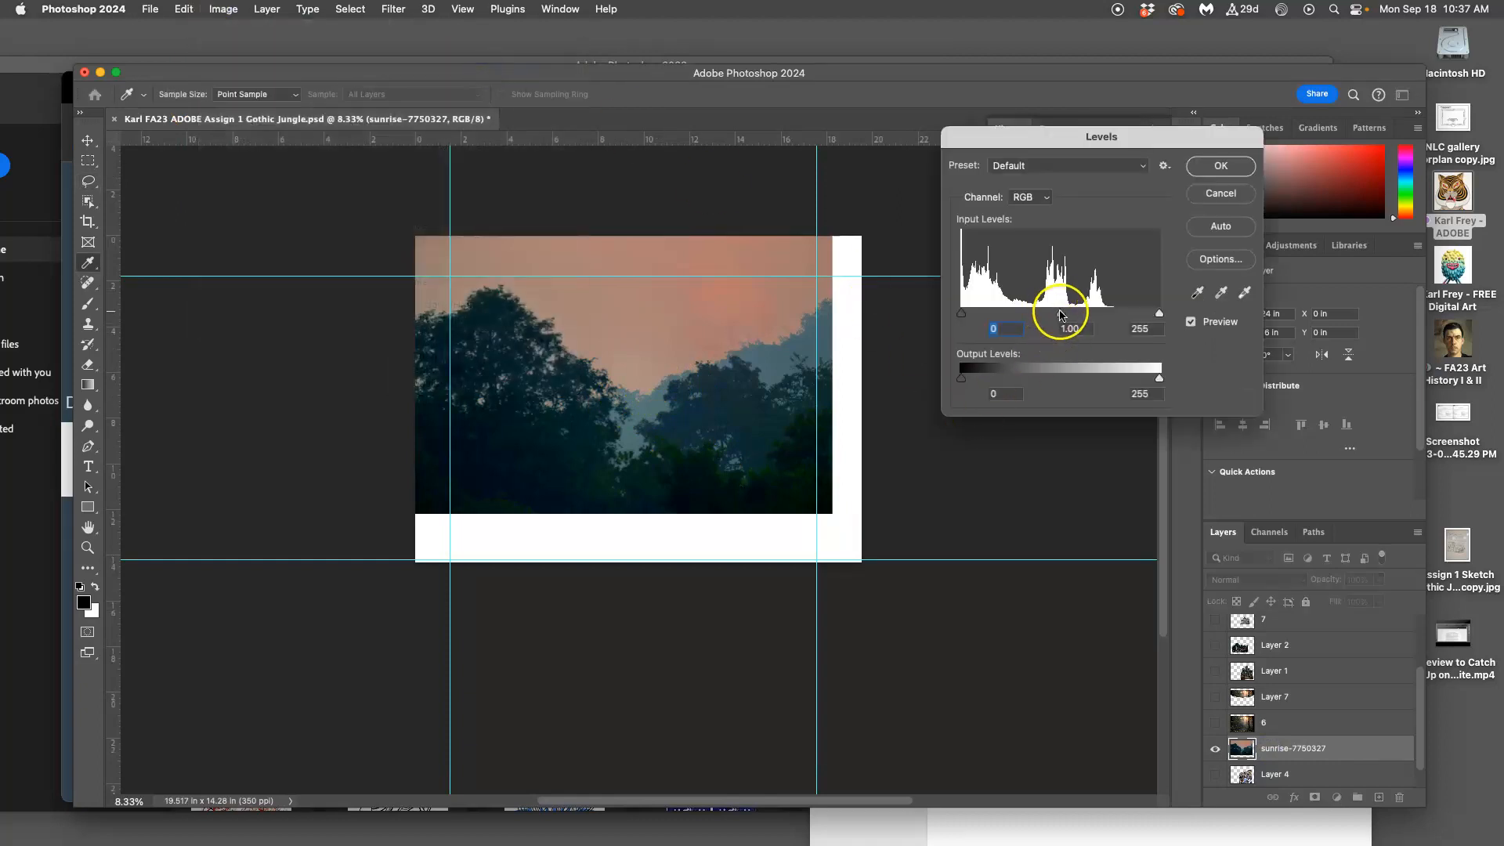
{"action": "mouse_move", "coordinate": [1061, 315]}
{"action": "left_mouse_down"}
{"action": "mouse_move", "coordinate": [1025, 316]}
{"action": "mouse_move", "coordinate": [1105, 314]}
{"action": "mouse_move", "coordinate": [1028, 315]}
{"action": "mouse_move", "coordinate": [1064, 314]}
{"action": "left_mouse_up"}
{"action": "left_click_drag", "start_coordinate": [1160, 313], "coordinate": [1118, 314]}
{"action": "left_click_drag", "start_coordinate": [963, 316], "coordinate": [966, 317]}
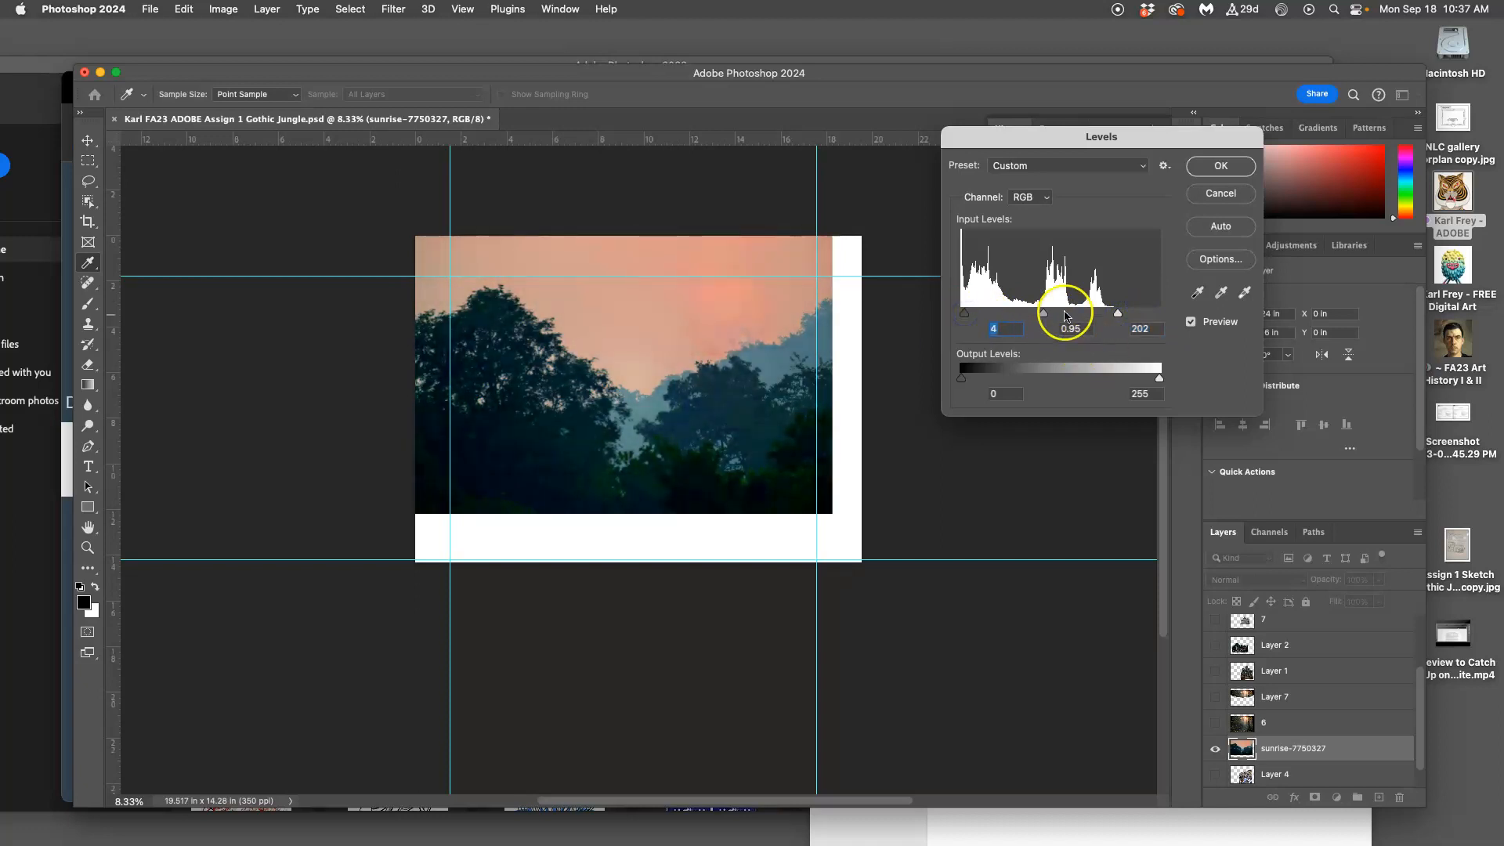
{"action": "mouse_move", "coordinate": [1159, 382]}
{"action": "left_mouse_down"}
{"action": "mouse_move", "coordinate": [1106, 376]}
{"action": "mouse_move", "coordinate": [1162, 370]}
{"action": "left_mouse_up"}
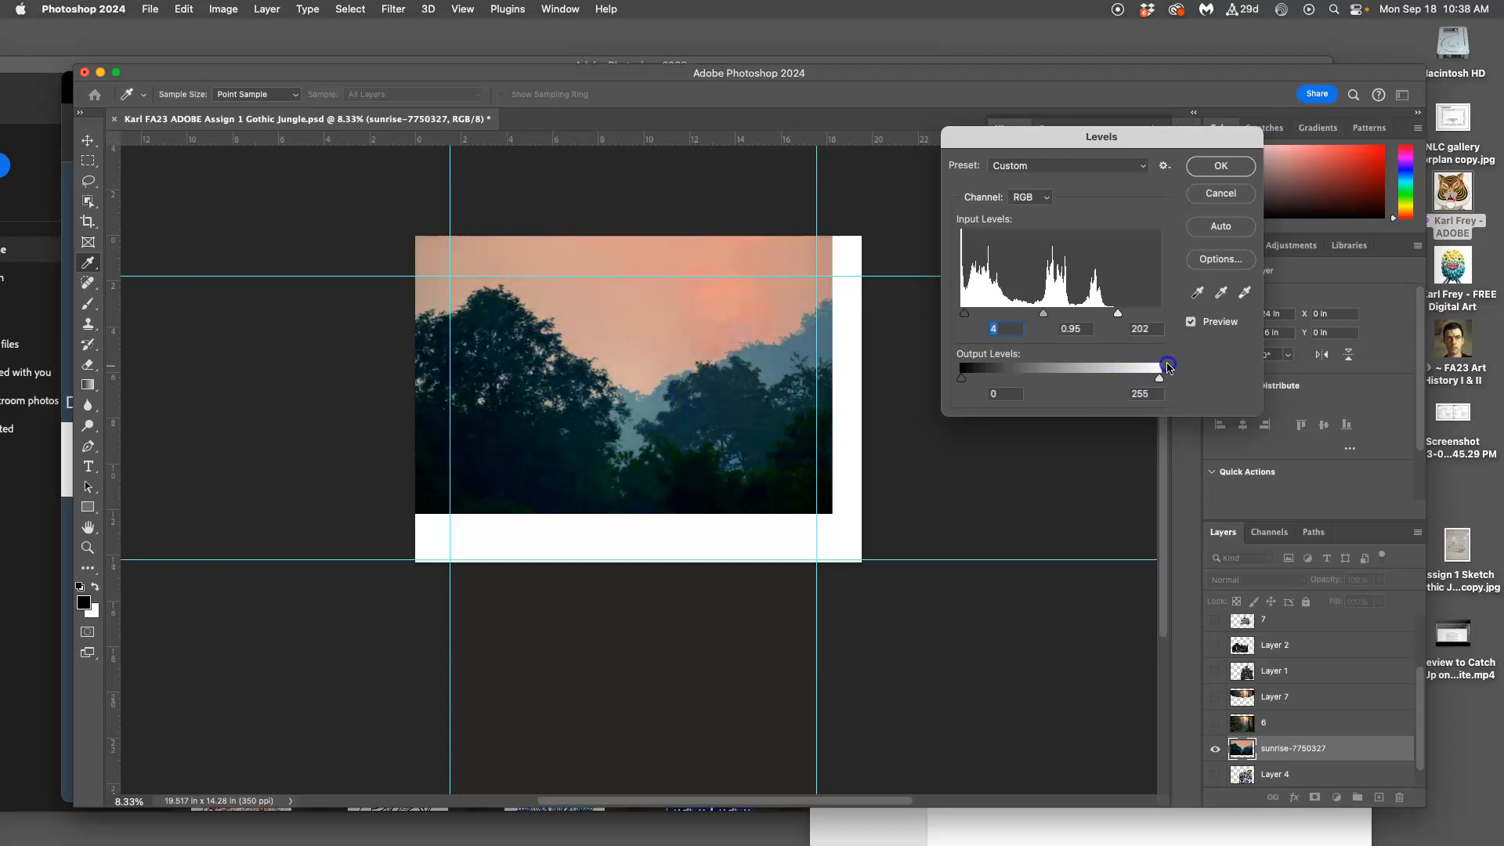
{"action": "left_click", "coordinate": [1219, 165]}
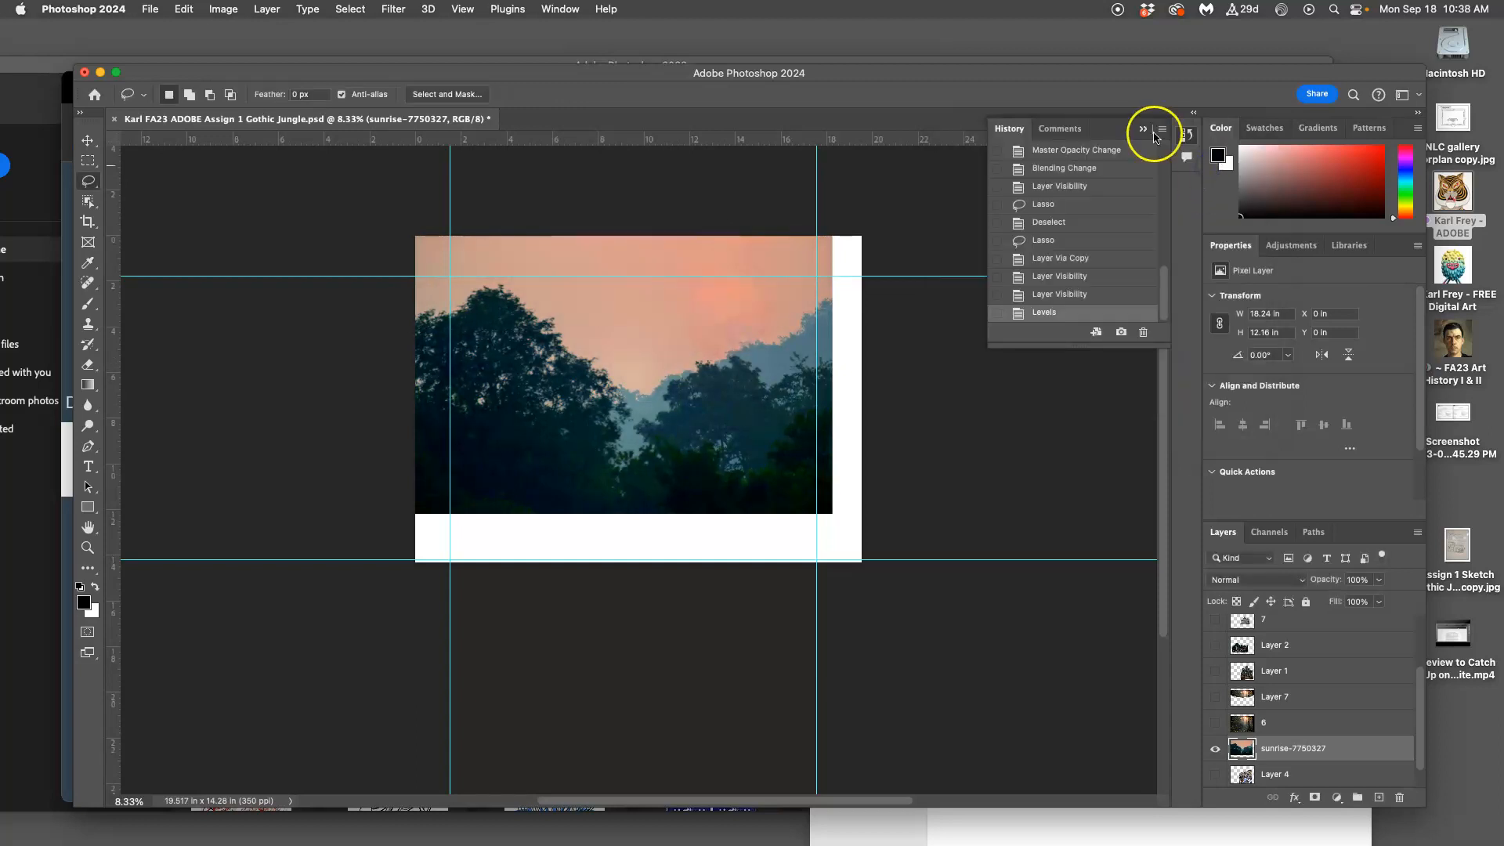
{"action": "left_click", "coordinate": [1047, 295]}
{"action": "left_click", "coordinate": [1051, 312]}
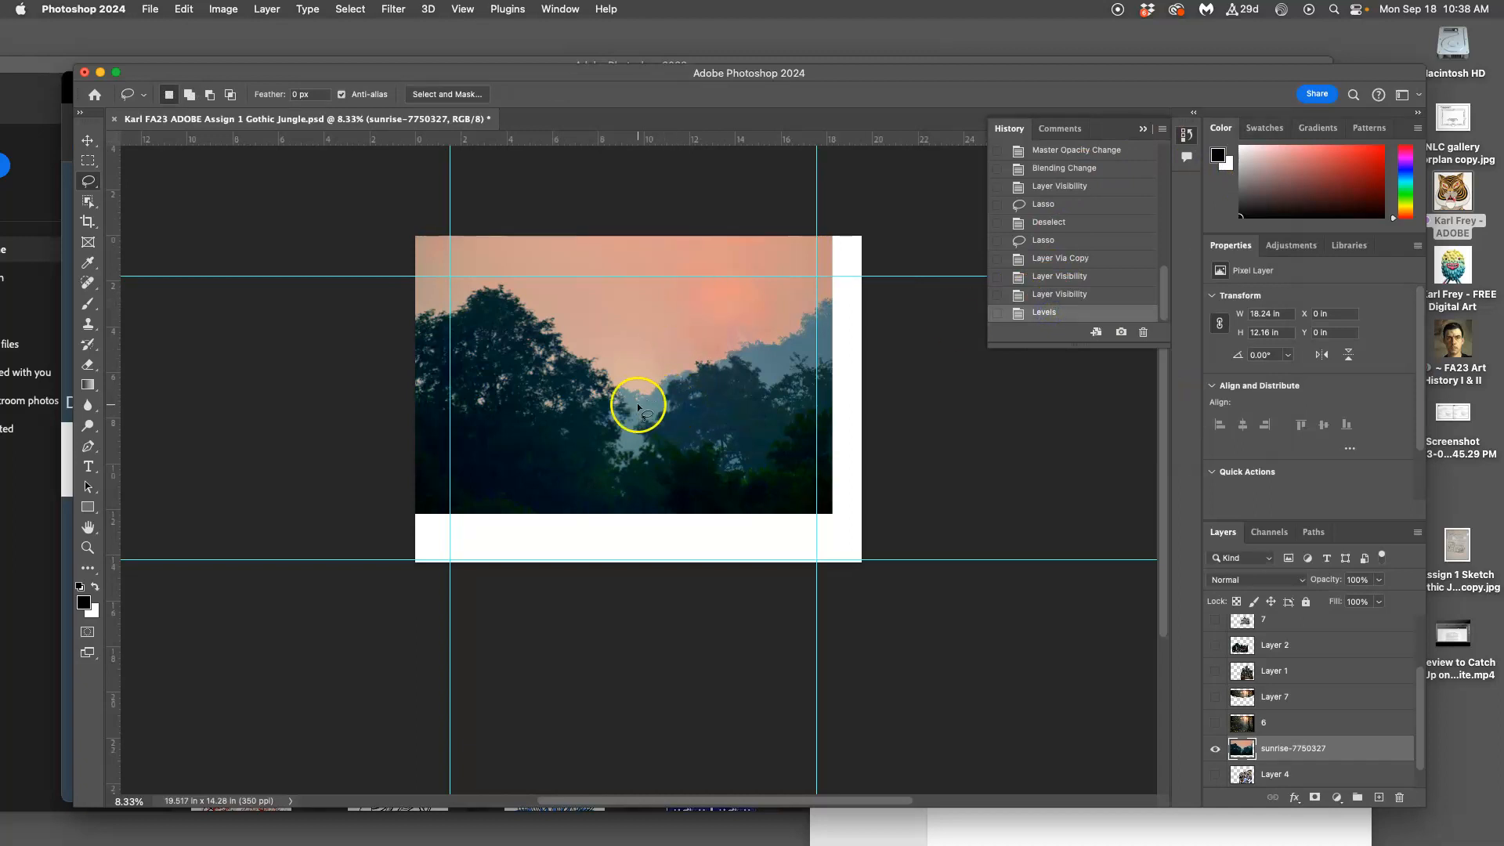
Apply Color Balance to the sunrise photo: midtones cyan -44, highlights yellow about -12, and shadows cyan -15 with blue +13
{"action": "left_click", "coordinate": [224, 9]}
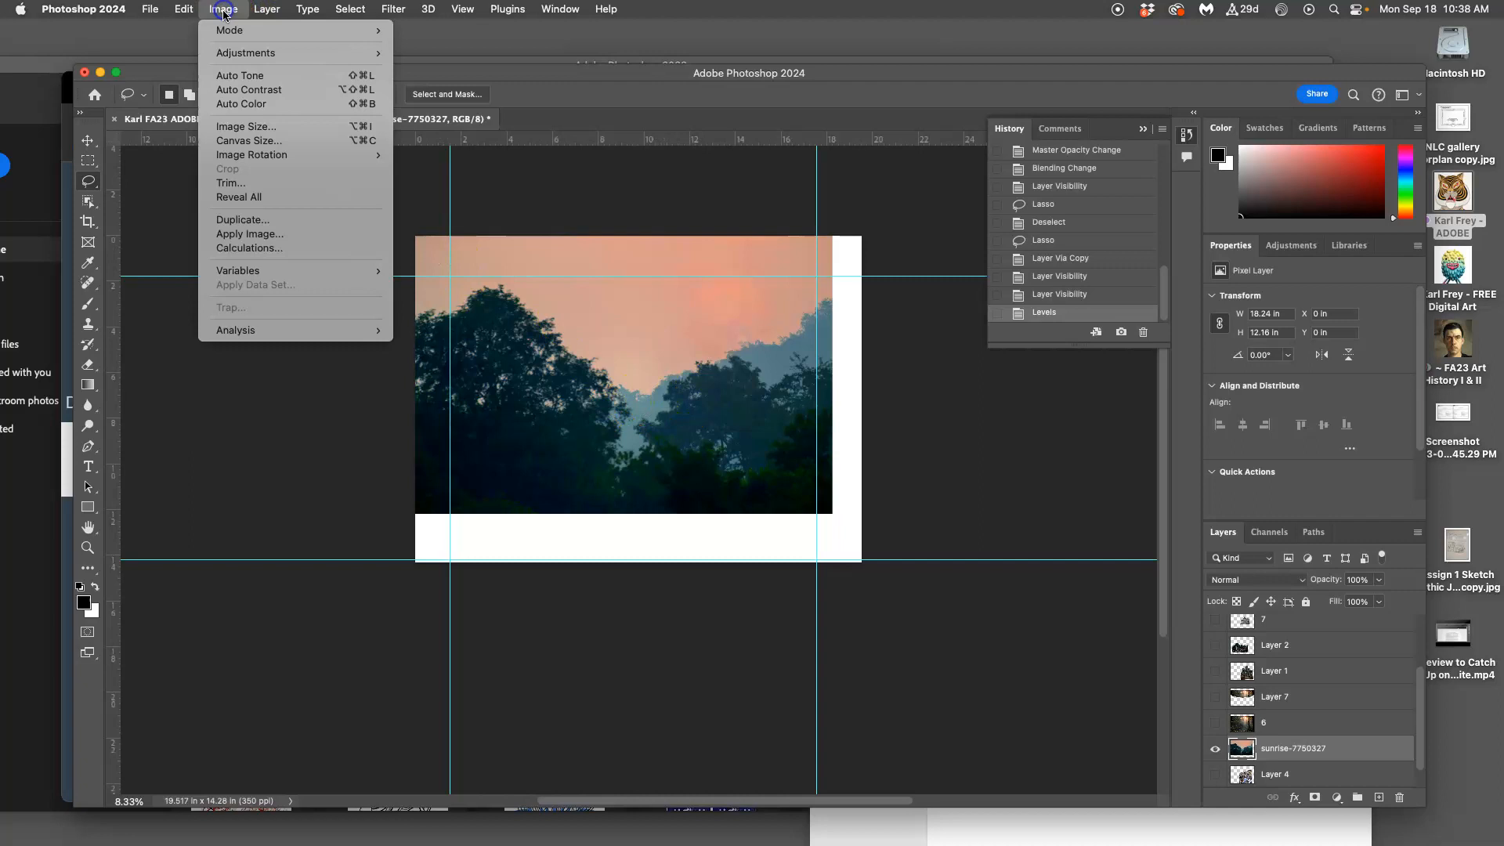
{"action": "mouse_move", "coordinate": [249, 52]}
{"action": "left_click", "coordinate": [474, 149]}
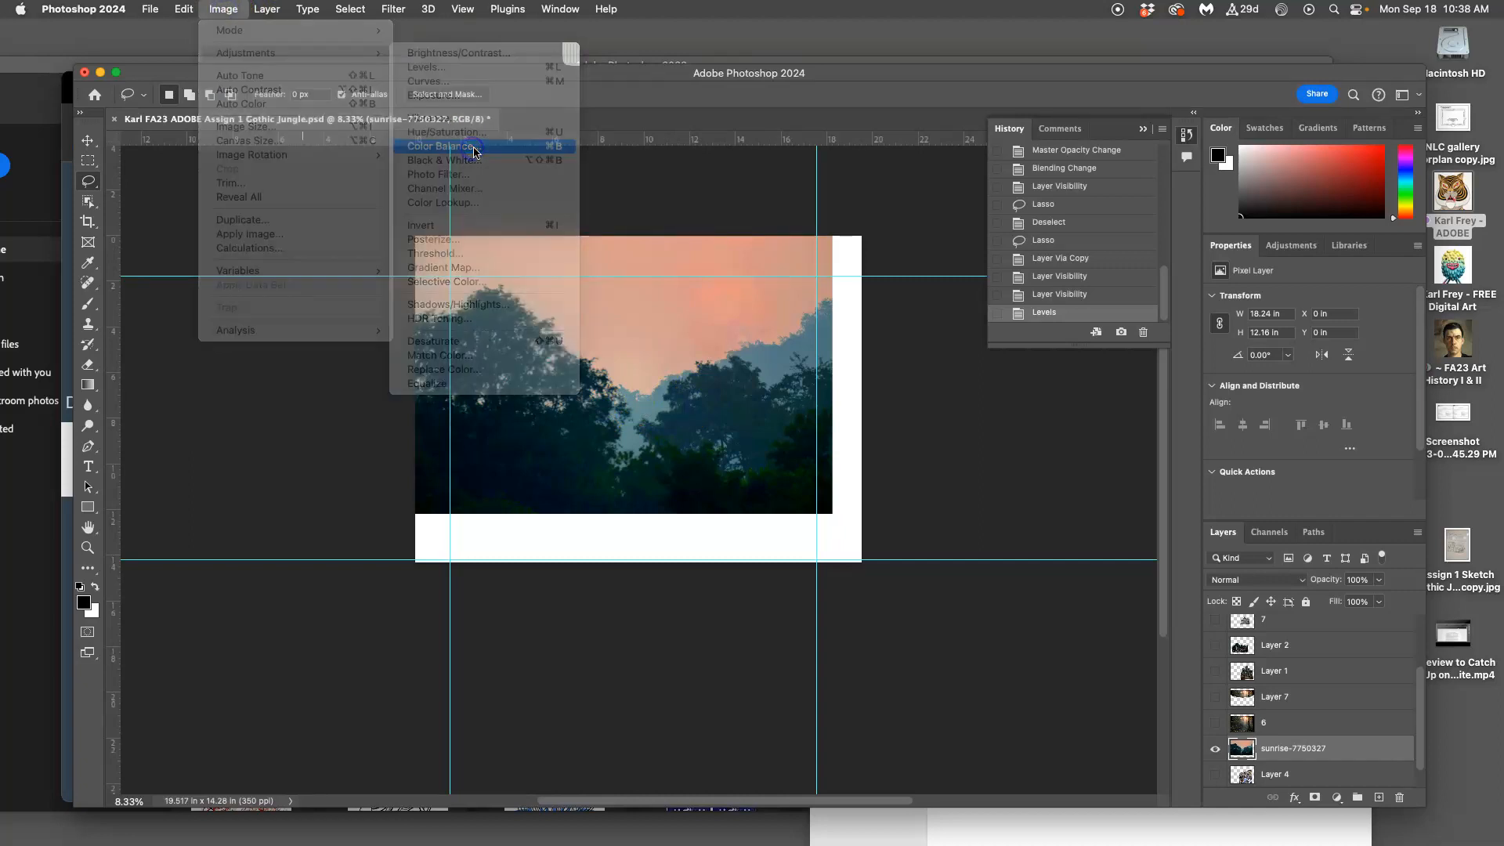
{"action": "left_click_drag", "start_coordinate": [1007, 198], "coordinate": [1031, 393]}
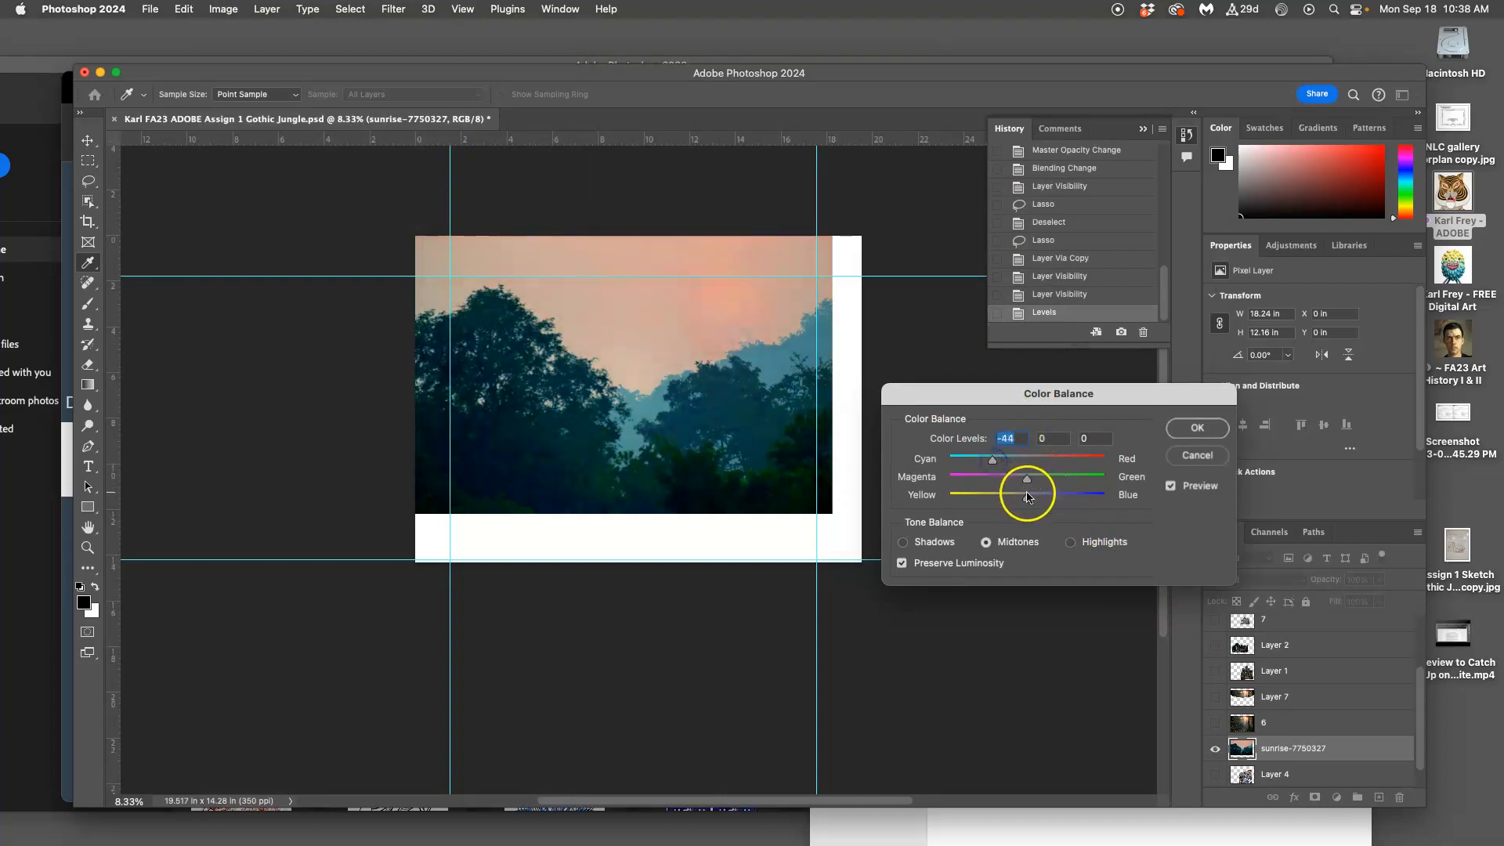
{"action": "mouse_move", "coordinate": [1041, 499]}
{"action": "left_mouse_down"}
{"action": "mouse_move", "coordinate": [1027, 481]}
{"action": "mouse_move", "coordinate": [1018, 502]}
{"action": "left_mouse_up"}
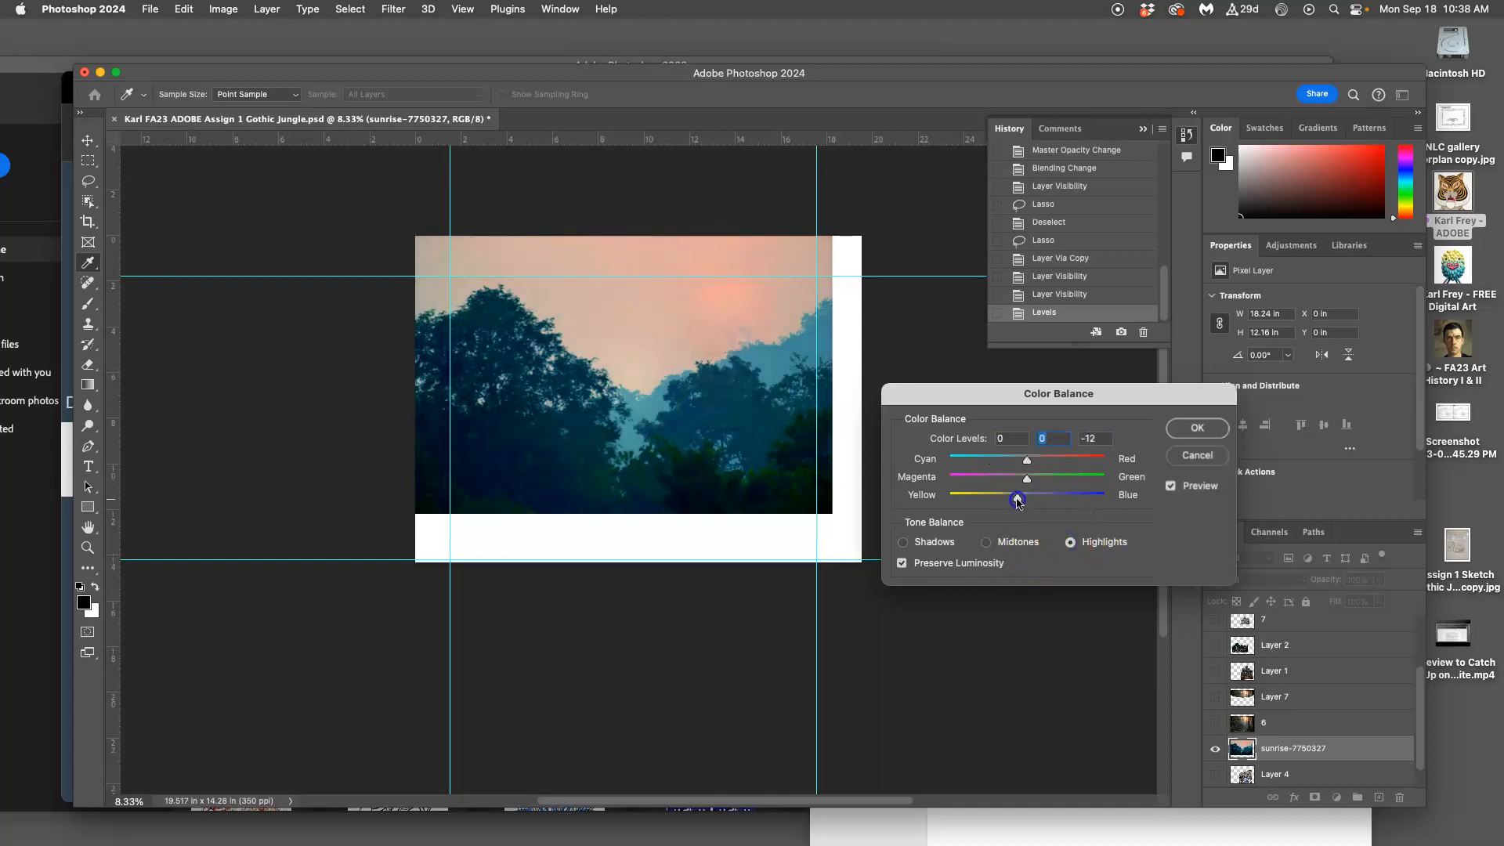
{"action": "left_click", "coordinate": [1027, 462]}
{"action": "left_click", "coordinate": [948, 542]}
{"action": "left_click", "coordinate": [1028, 463]}
{"action": "left_click_drag", "start_coordinate": [1029, 499], "coordinate": [1038, 500]}
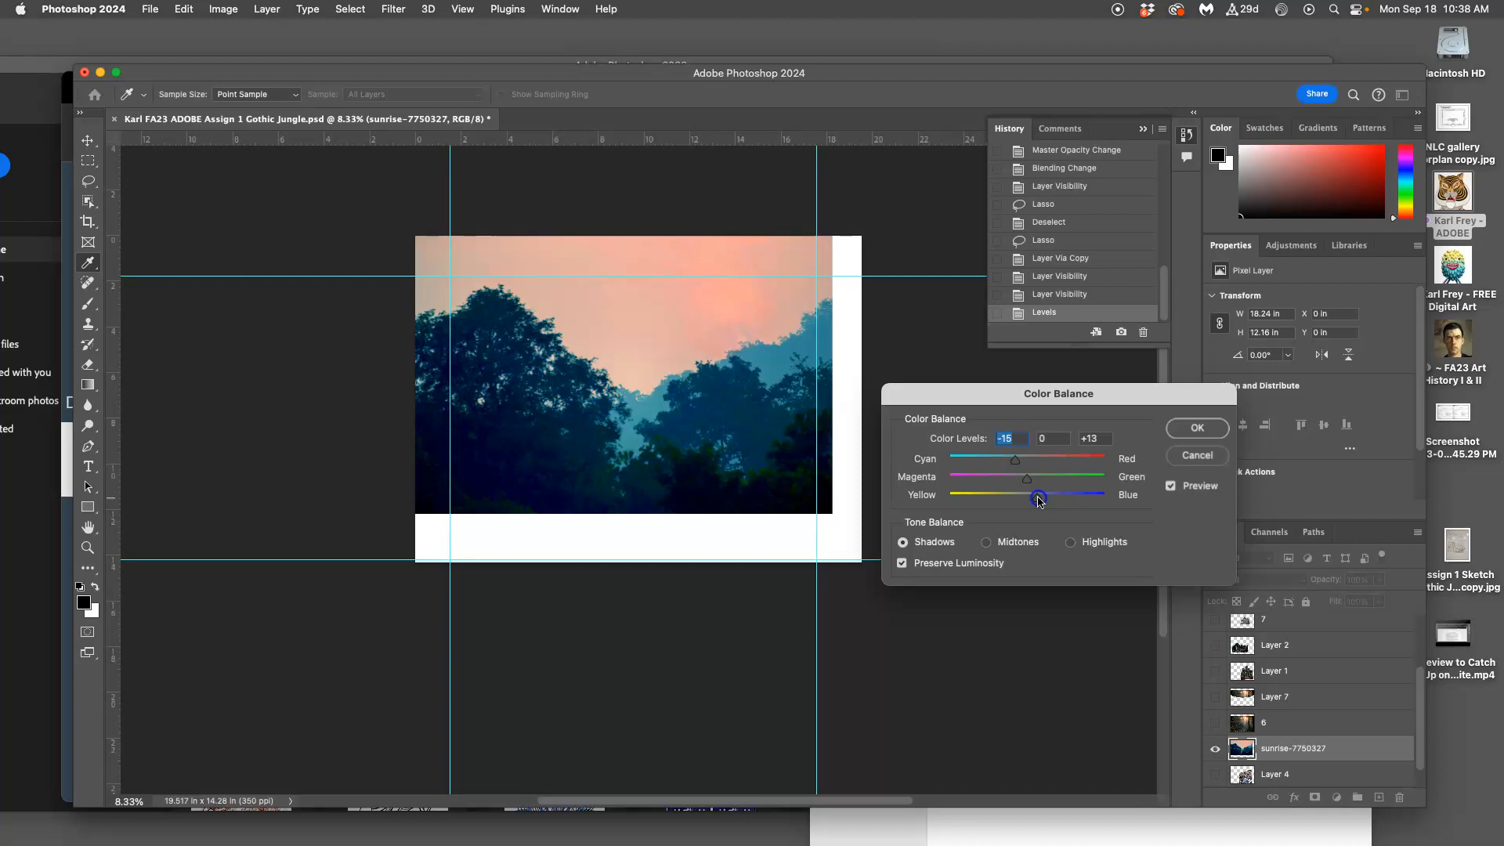
{"action": "left_click", "coordinate": [1194, 428]}
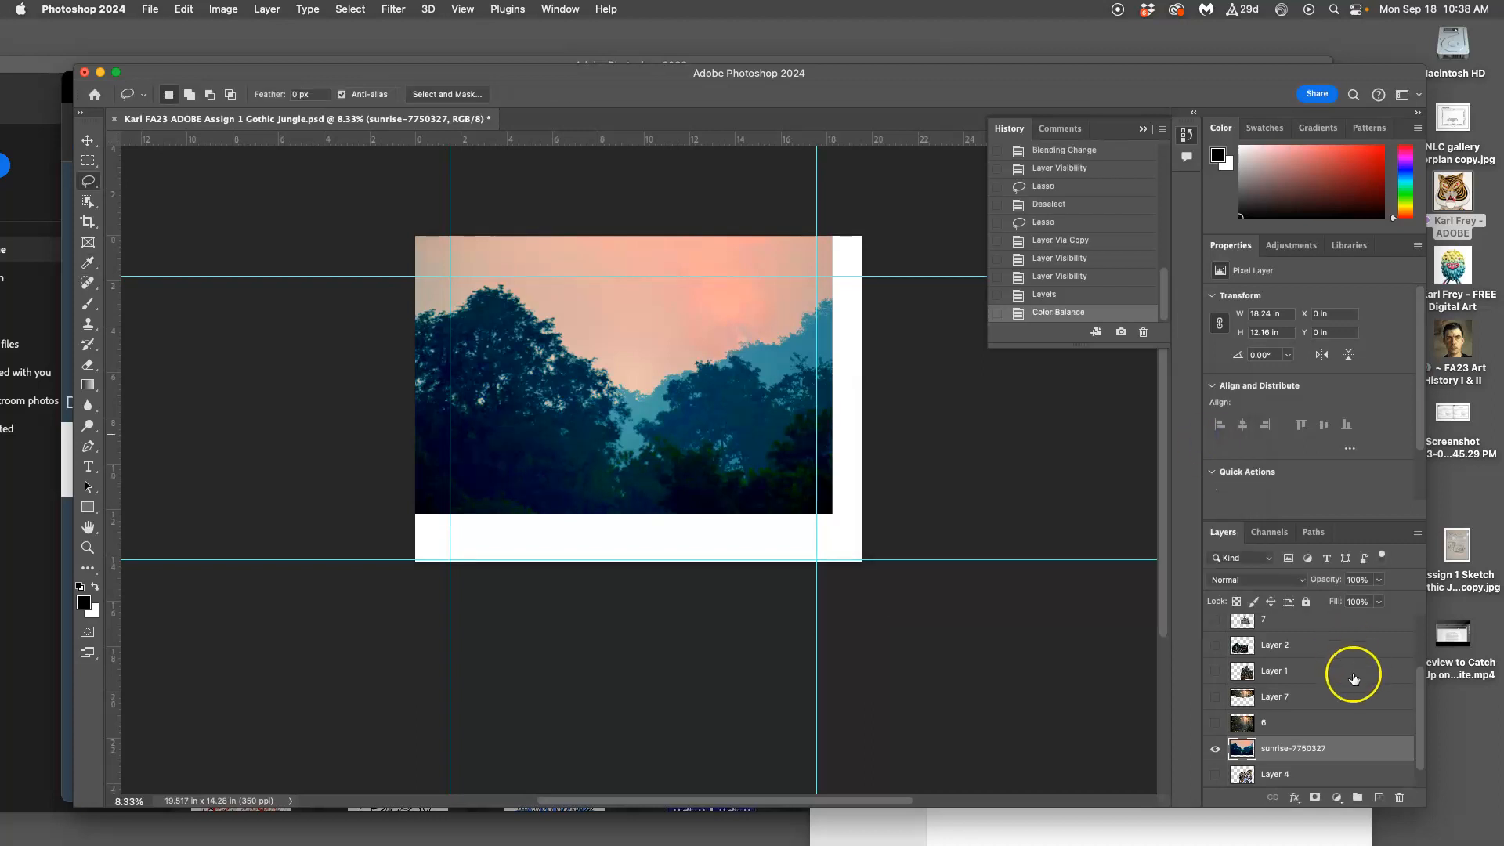
Compare the sunrise photo before Levels, after Levels and after Color Balance by stepping through the history states
{"action": "left_click", "coordinate": [1044, 294]}
{"action": "left_click", "coordinate": [1049, 313]}
{"action": "left_click", "coordinate": [1047, 293]}
{"action": "left_click", "coordinate": [1047, 278]}
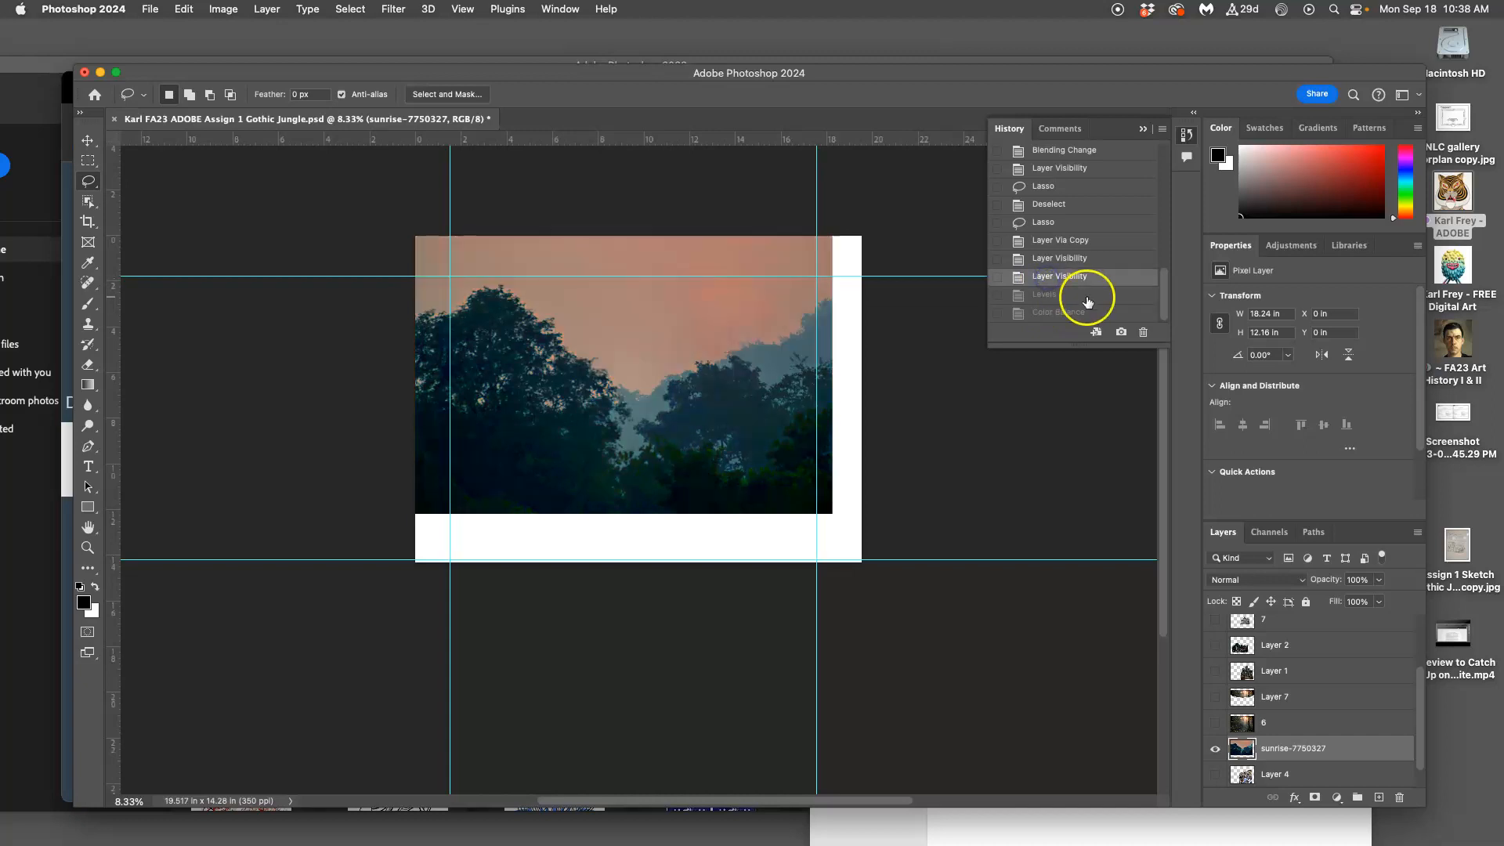
Apply Hue/Saturation with hue +6 and saturation +7 on top of the sunrise photo's Color Balance state, and compare before and after
{"action": "left_click", "coordinate": [1046, 297]}
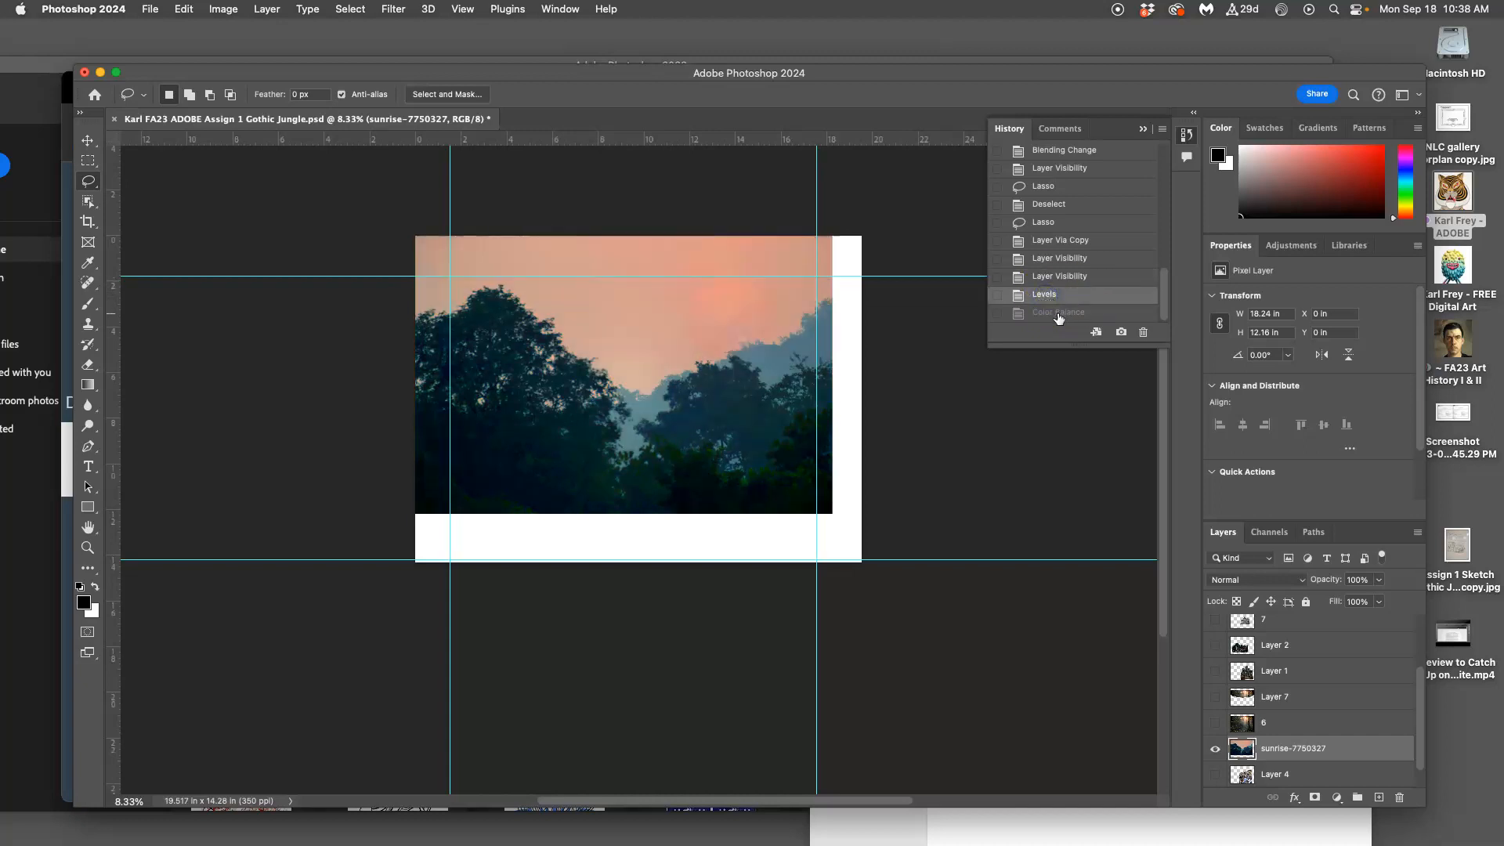
{"action": "left_click", "coordinate": [1058, 313]}
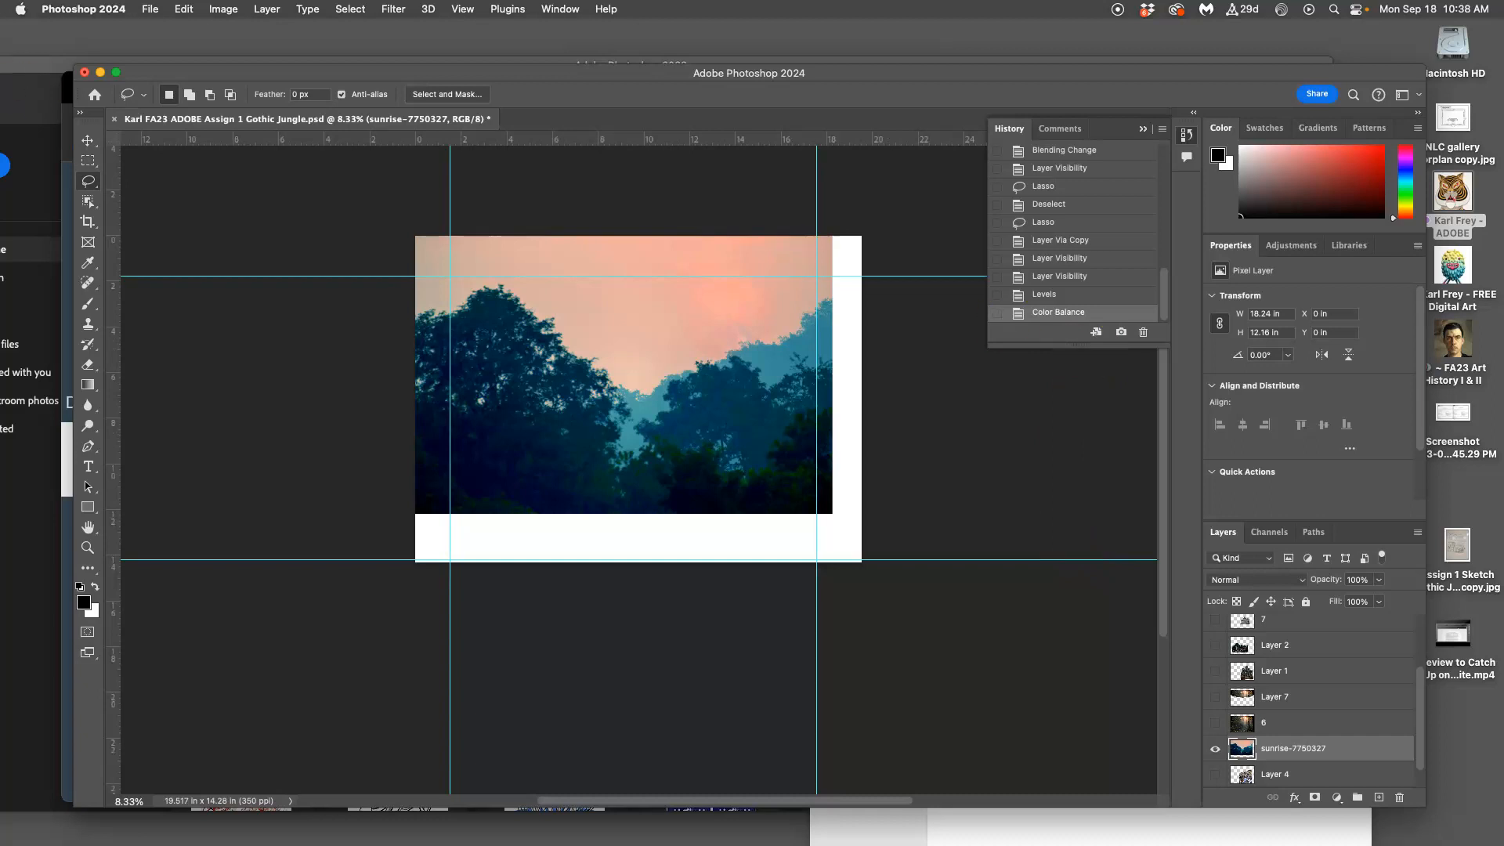
{"action": "left_click", "coordinate": [223, 9]}
{"action": "mouse_move", "coordinate": [235, 53]}
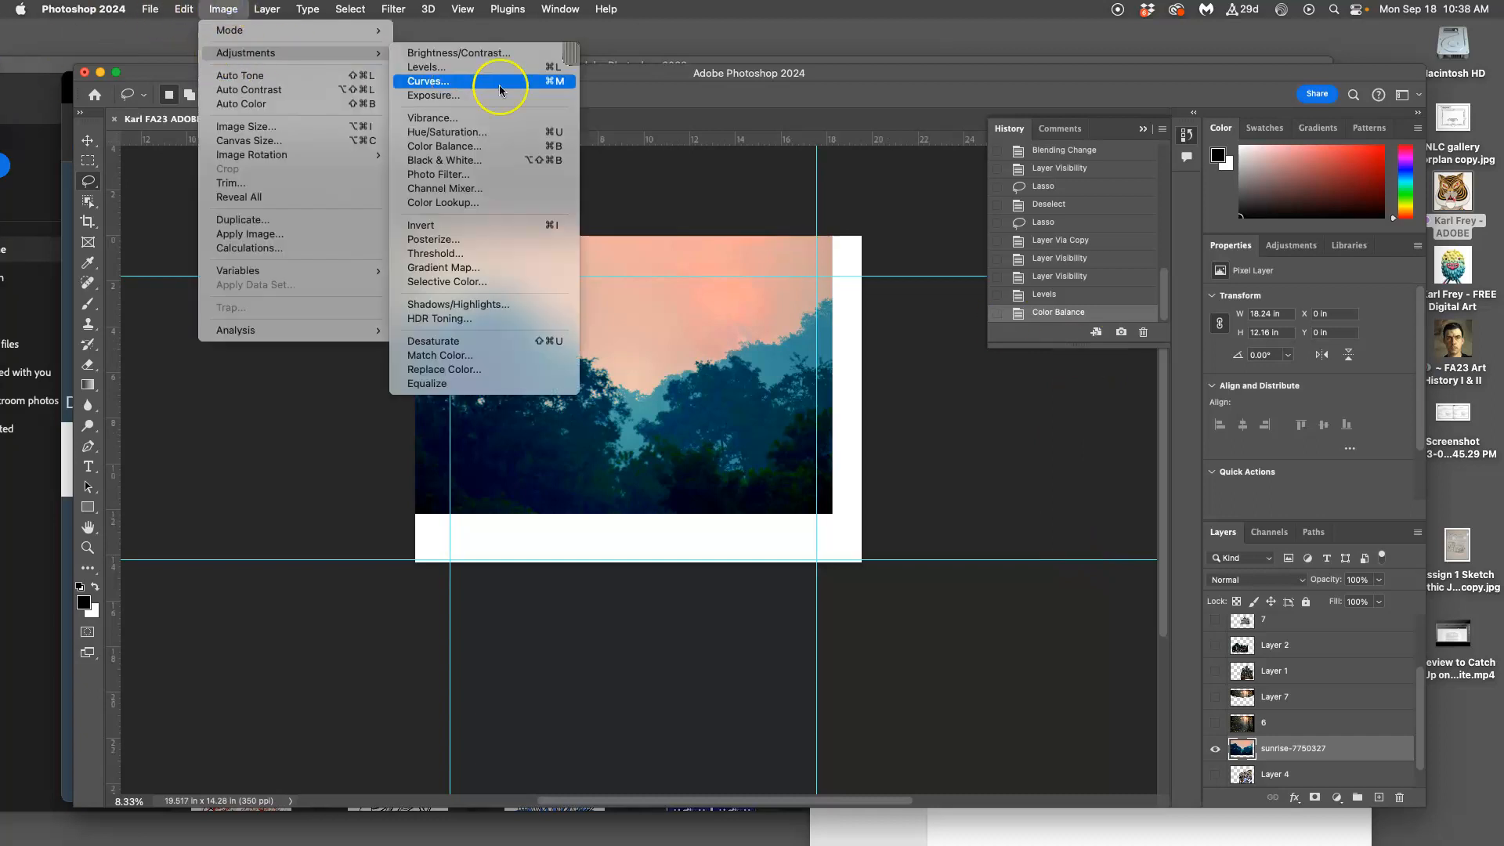
{"action": "left_click", "coordinate": [482, 132]}
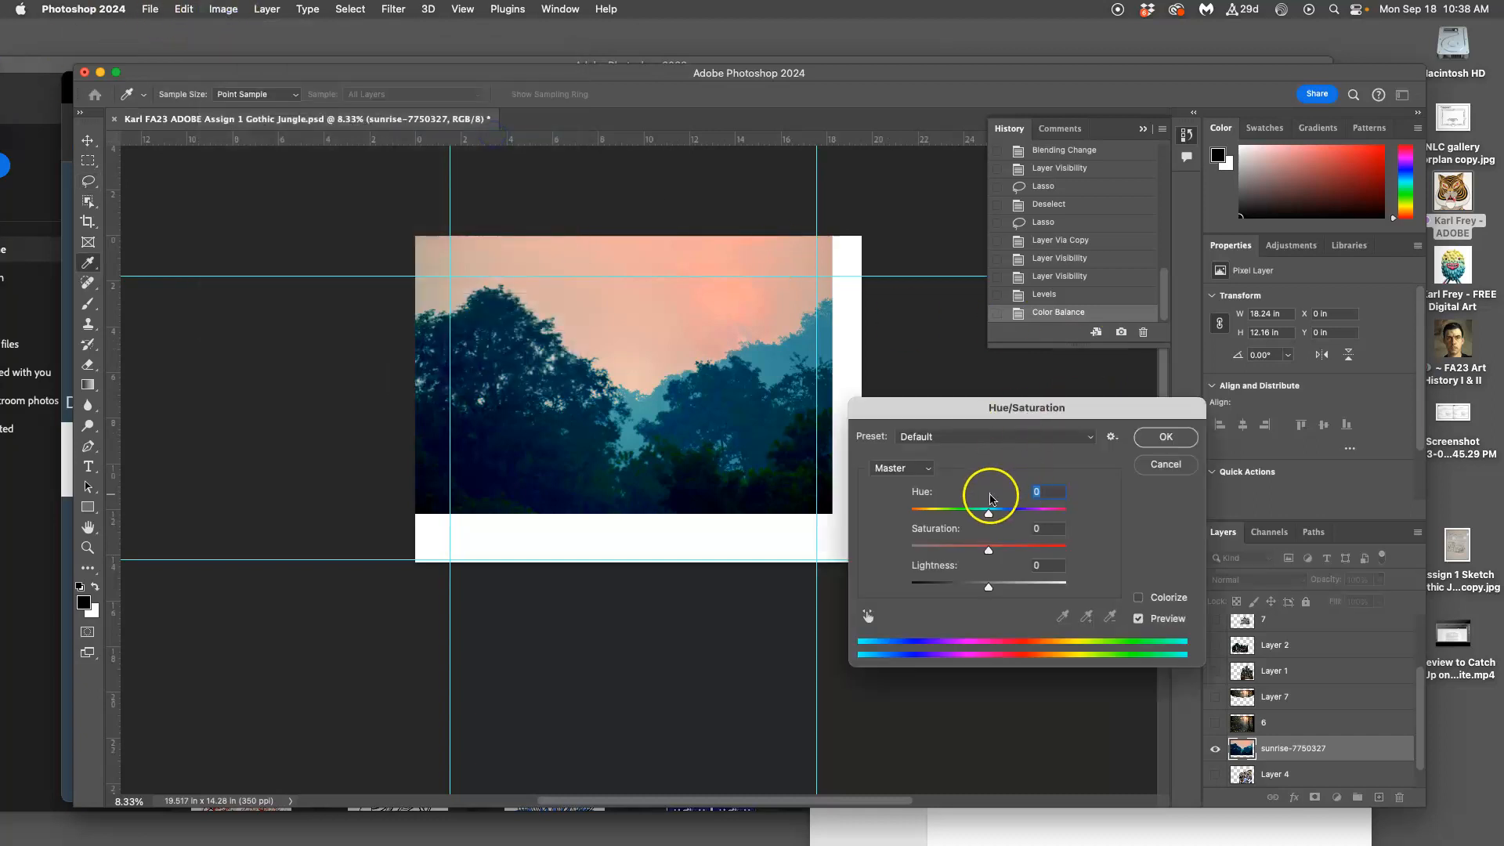
{"action": "mouse_move", "coordinate": [989, 517]}
{"action": "left_mouse_down"}
{"action": "mouse_move", "coordinate": [906, 514]}
{"action": "mouse_move", "coordinate": [1062, 513]}
{"action": "mouse_move", "coordinate": [987, 515]}
{"action": "left_mouse_up"}
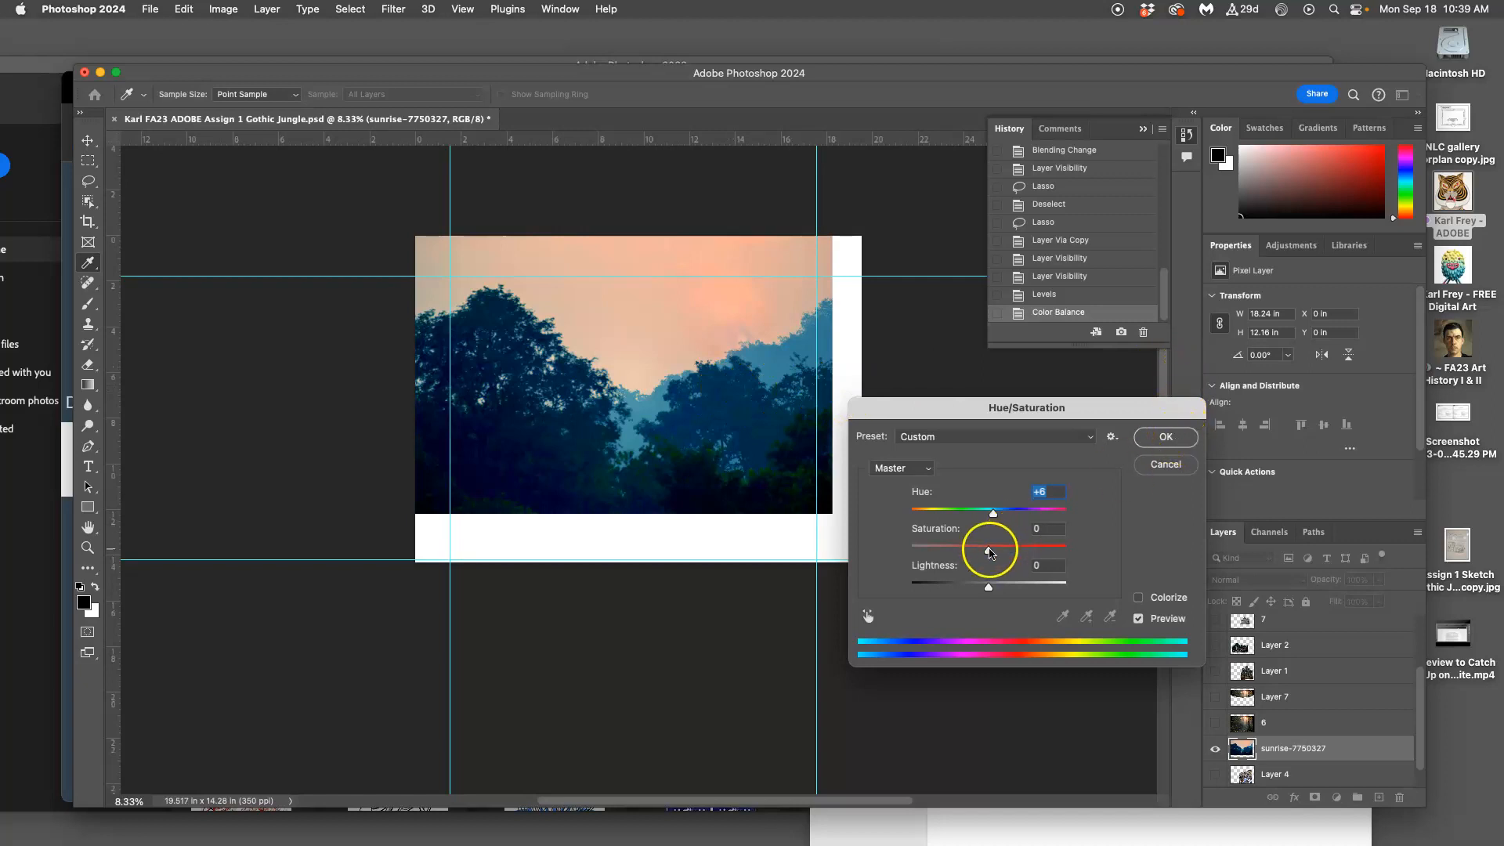
{"action": "mouse_move", "coordinate": [986, 550]}
{"action": "left_mouse_down"}
{"action": "mouse_move", "coordinate": [955, 549]}
{"action": "mouse_move", "coordinate": [995, 548]}
{"action": "left_mouse_up"}
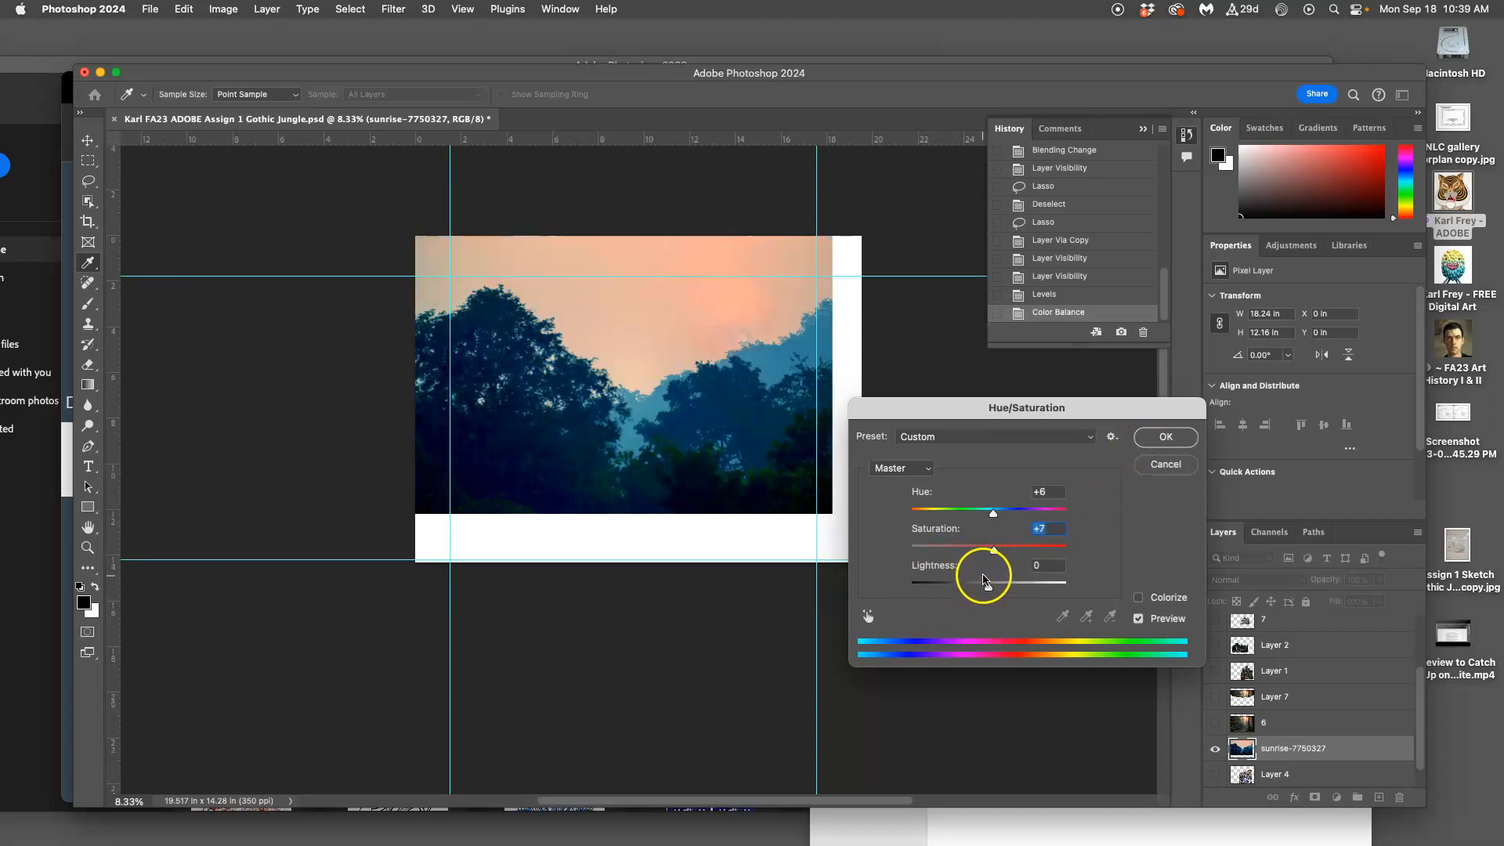
{"action": "left_click", "coordinate": [1157, 438]}
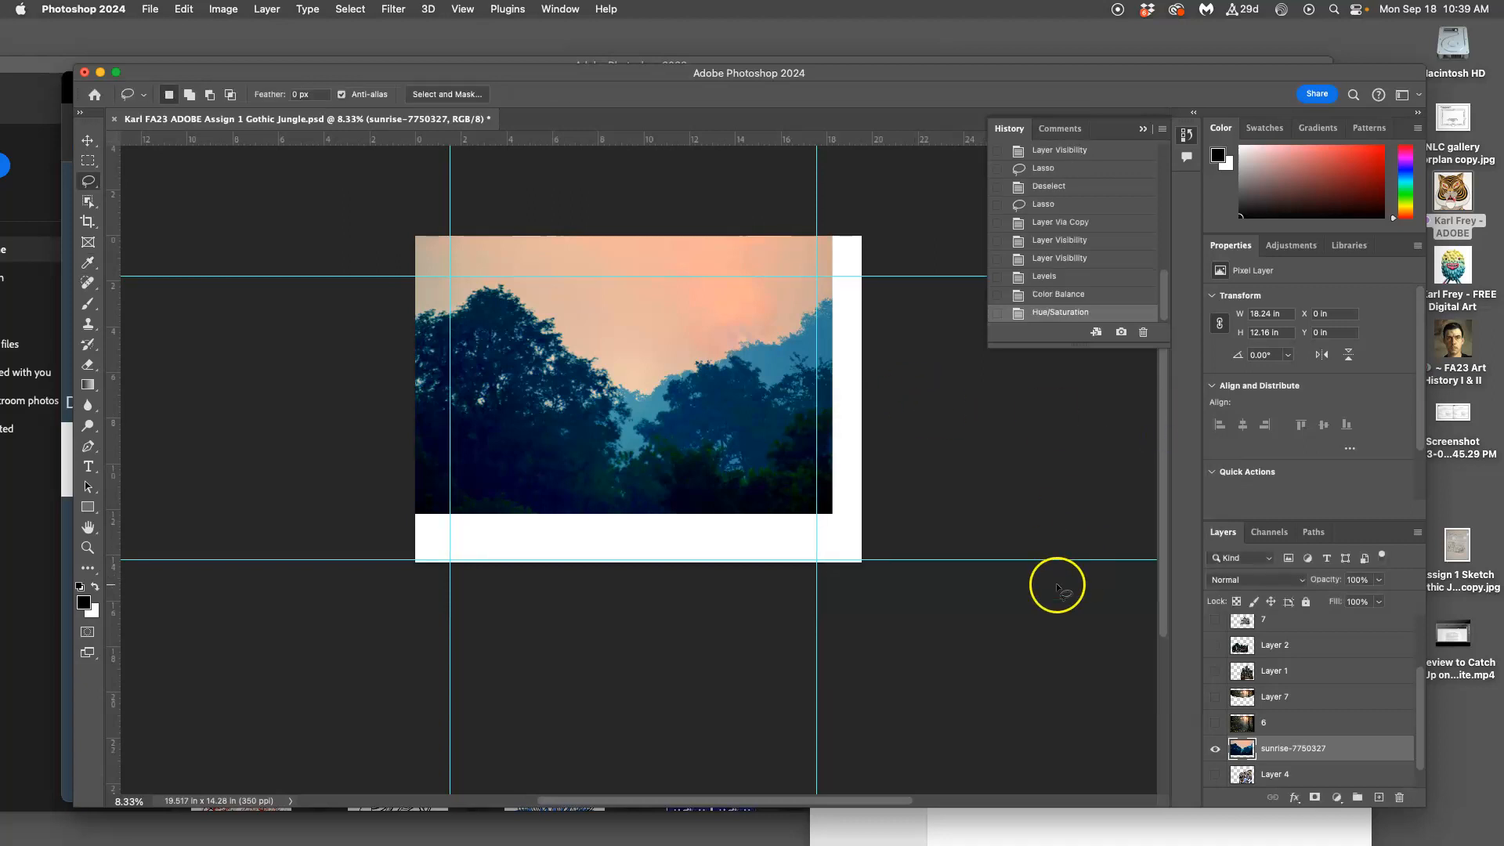
{"action": "left_click", "coordinate": [1056, 296]}
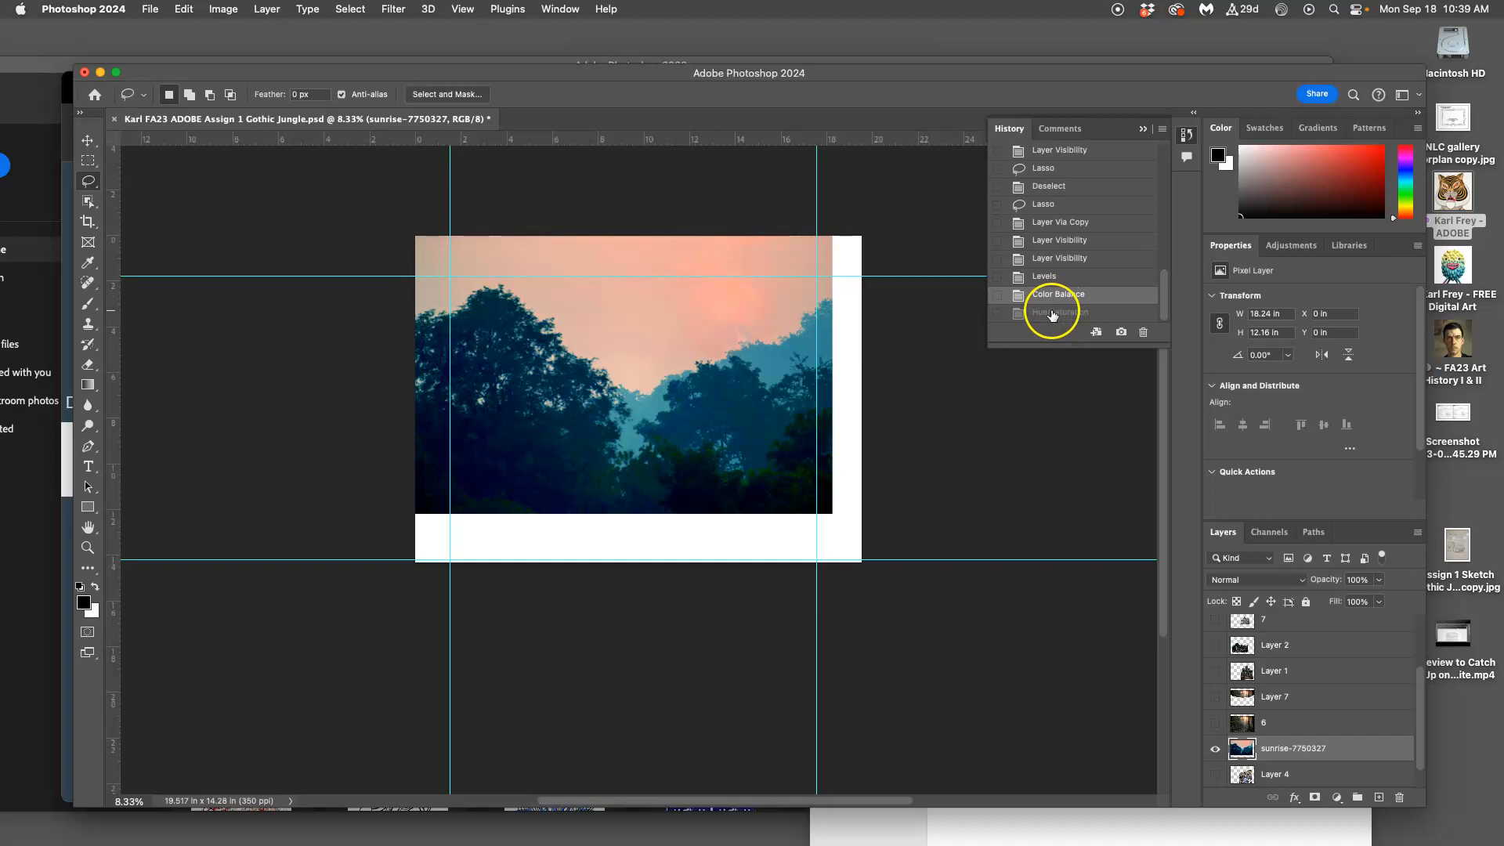
{"action": "left_click", "coordinate": [1052, 311]}
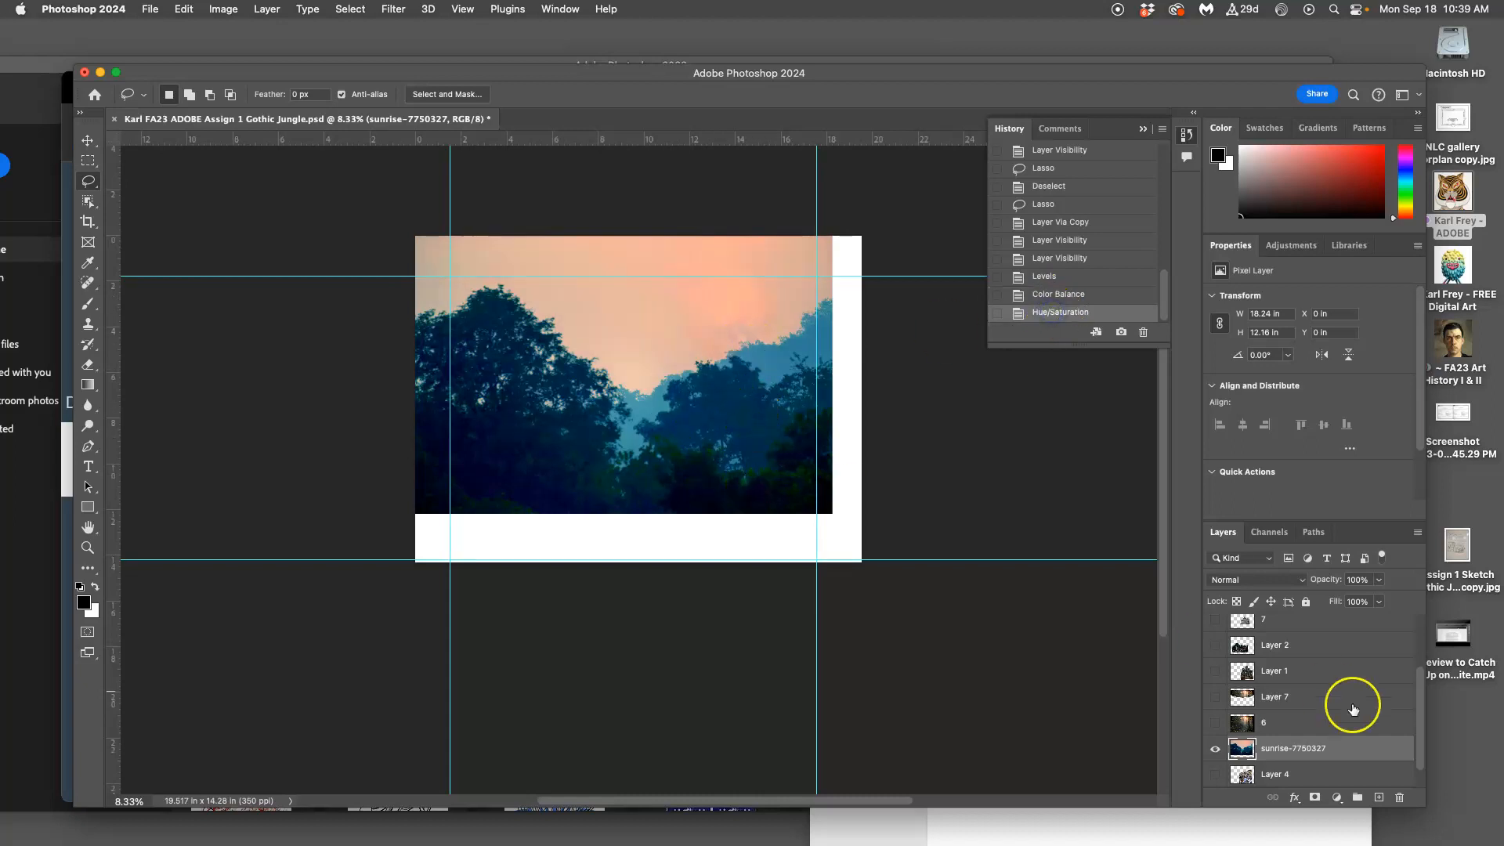
Show and select layer 6 and try different opacities over the sunrise photo, ending at 100%
{"action": "left_click", "coordinate": [1215, 723]}
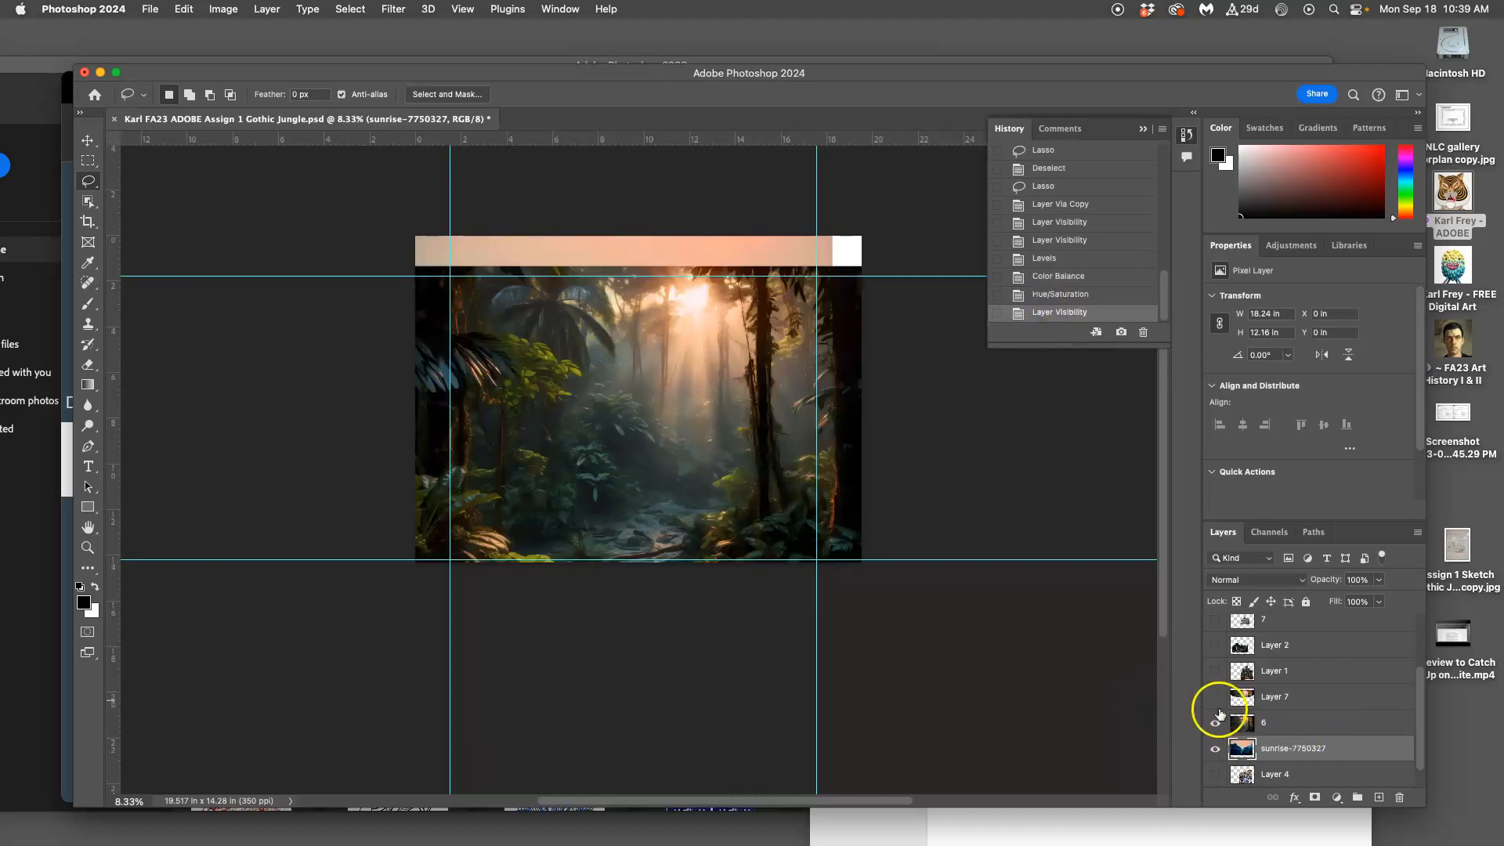
{"action": "left_click", "coordinate": [1275, 722]}
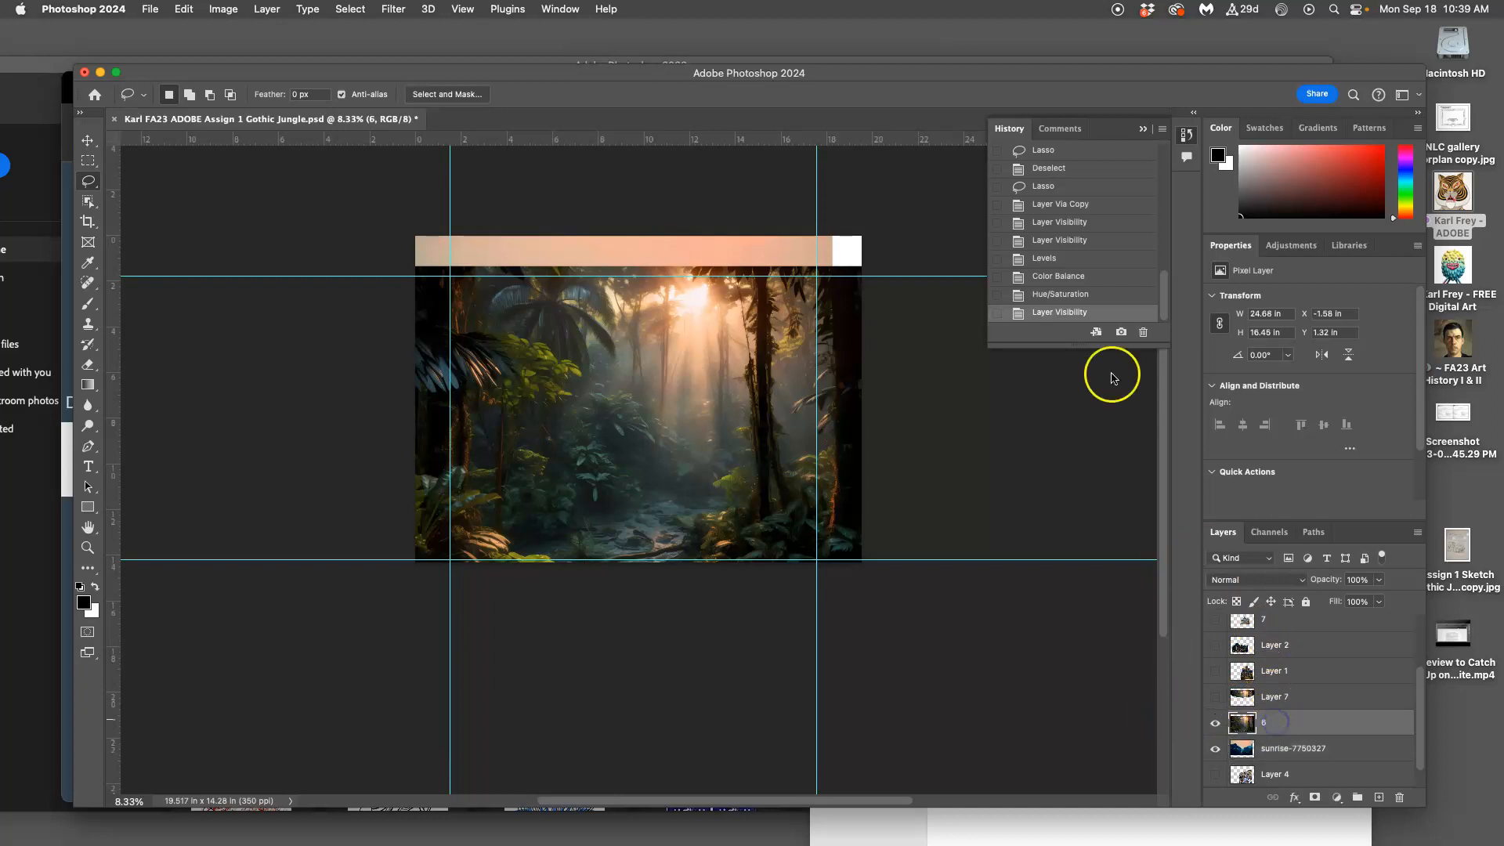
{"action": "scroll", "coordinate": [1351, 588], "scroll_direction": "left", "scroll_amount": 1}
{"action": "left_click", "coordinate": [1378, 580]}
{"action": "mouse_move", "coordinate": [1375, 602]}
{"action": "left_mouse_down"}
{"action": "mouse_move", "coordinate": [1346, 602]}
{"action": "mouse_move", "coordinate": [1378, 600]}
{"action": "left_mouse_up"}
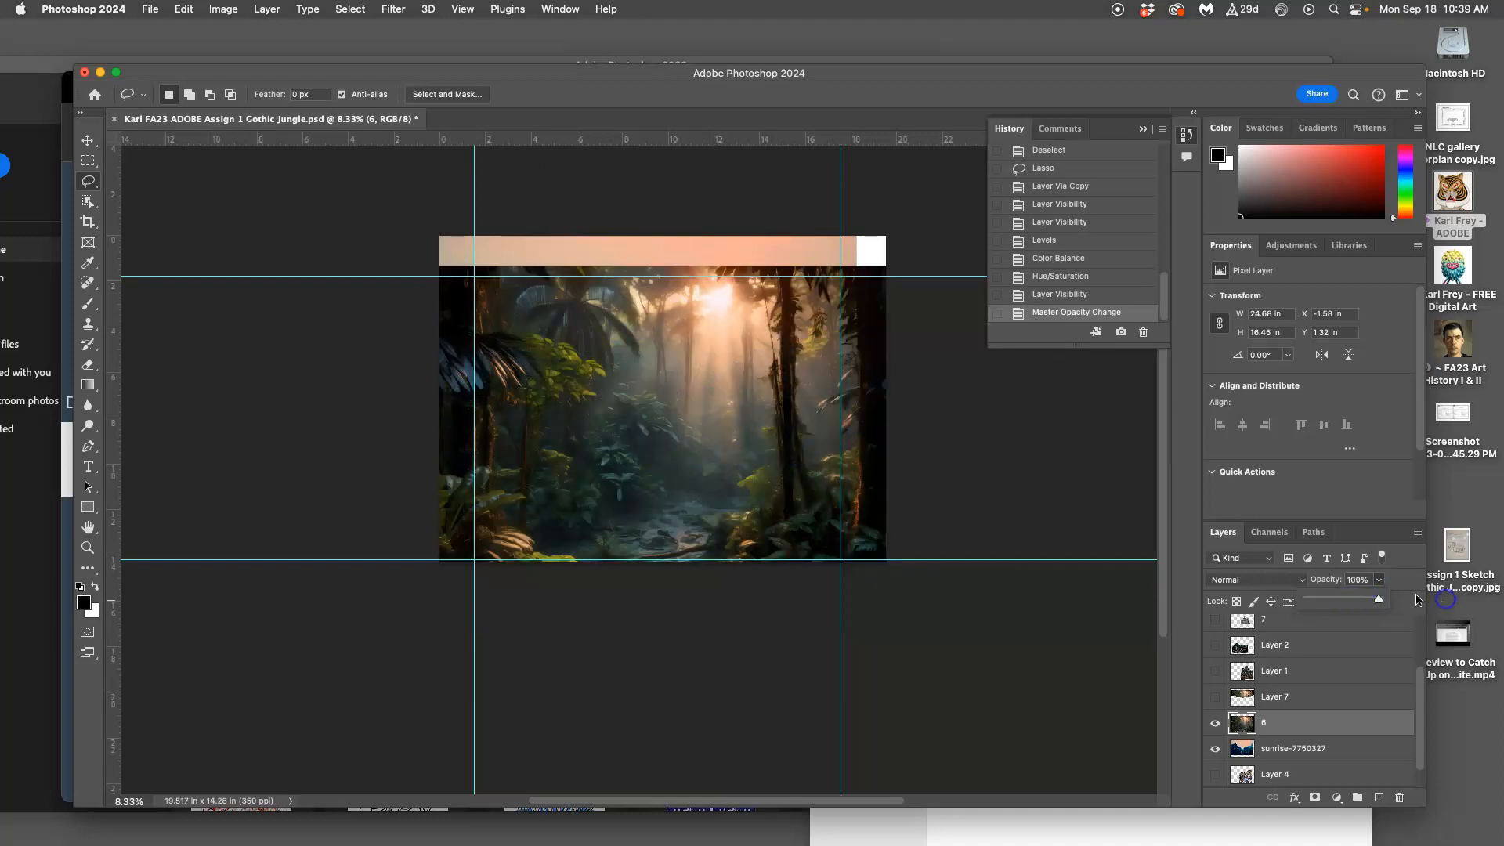
Apply Levels to jungle layer 6 with input values 7, 1.7 and 255
{"action": "left_click", "coordinate": [224, 9]}
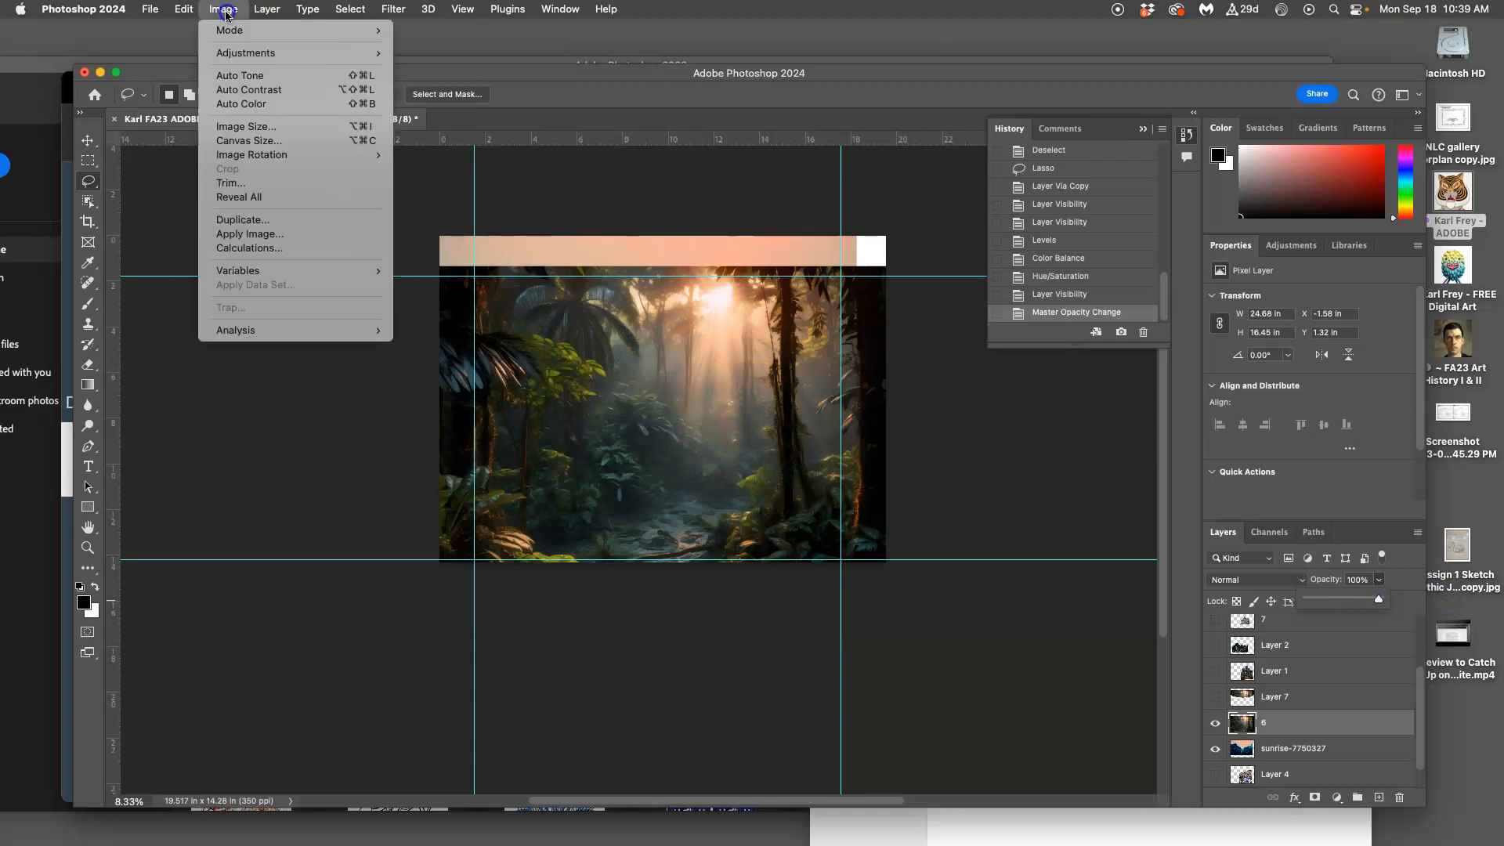
{"action": "mouse_move", "coordinate": [243, 53]}
{"action": "left_click", "coordinate": [413, 65]}
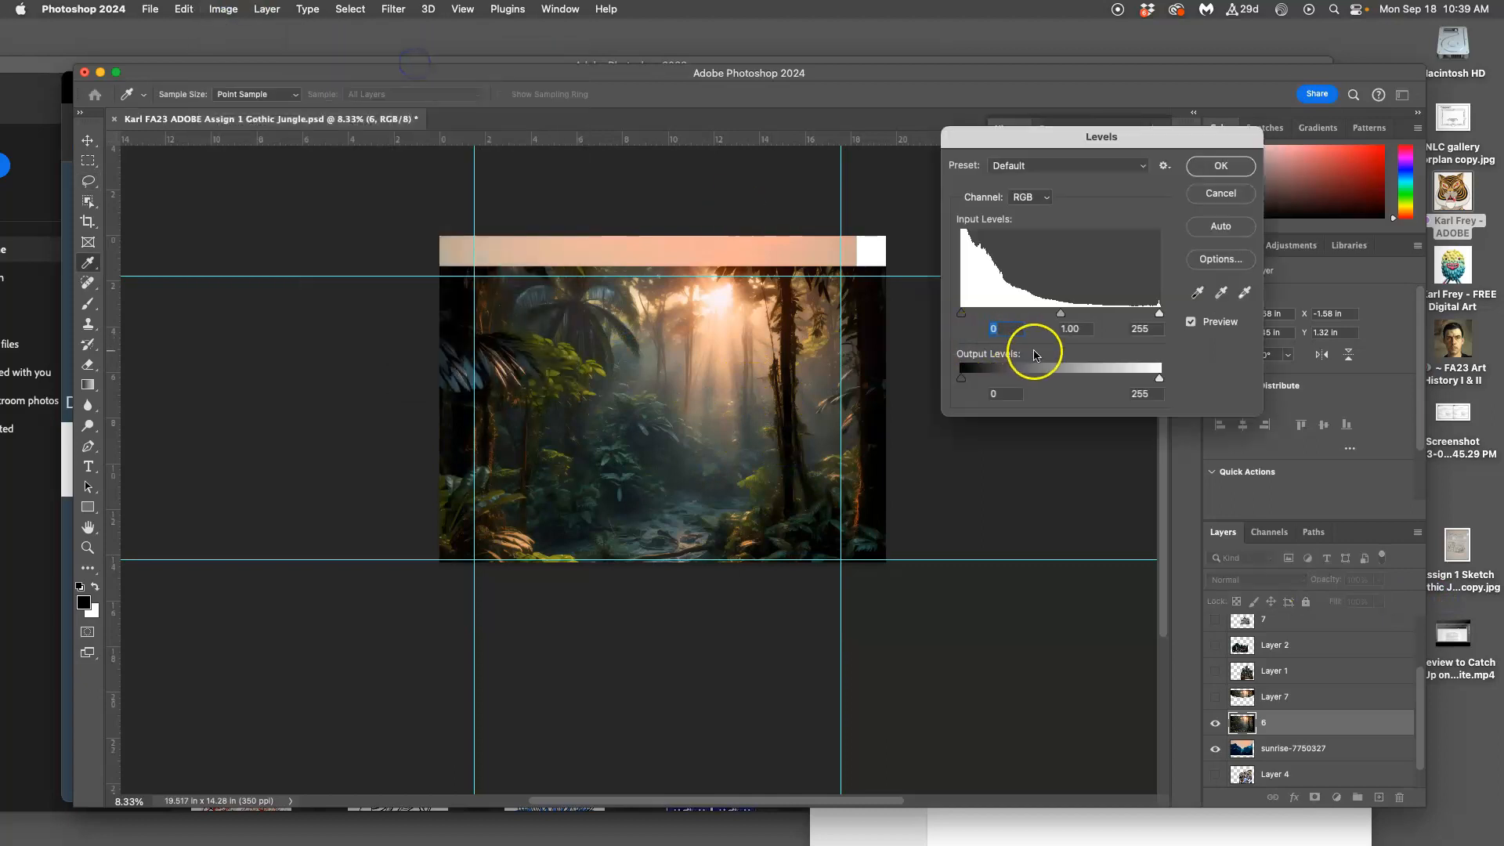
{"action": "left_click_drag", "start_coordinate": [1061, 313], "coordinate": [975, 317]}
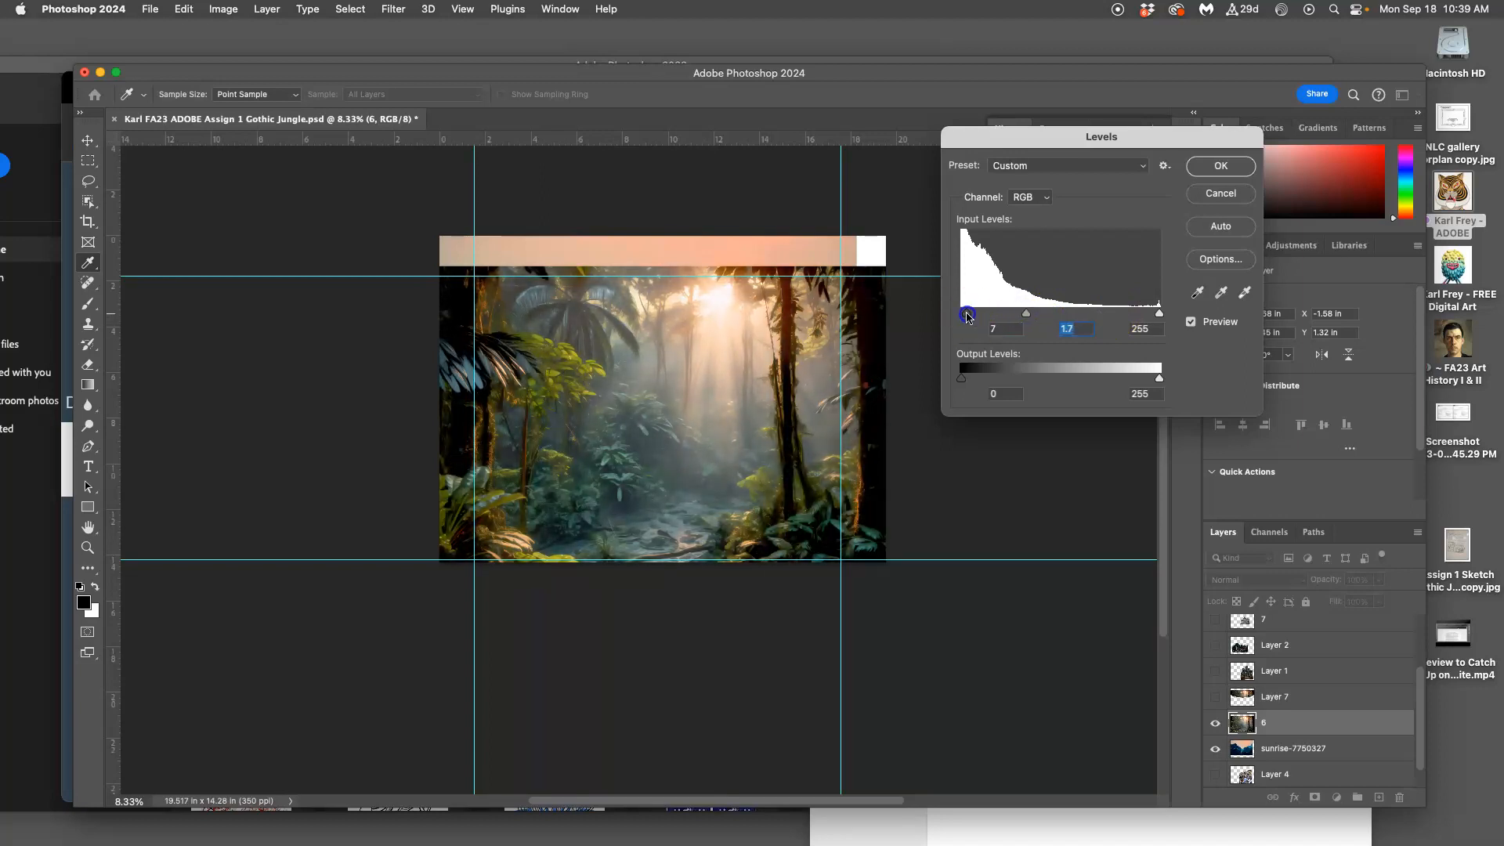
{"action": "mouse_move", "coordinate": [1157, 314]}
{"action": "left_mouse_down"}
{"action": "mouse_move", "coordinate": [1067, 313]}
{"action": "mouse_move", "coordinate": [1167, 309]}
{"action": "left_mouse_up"}
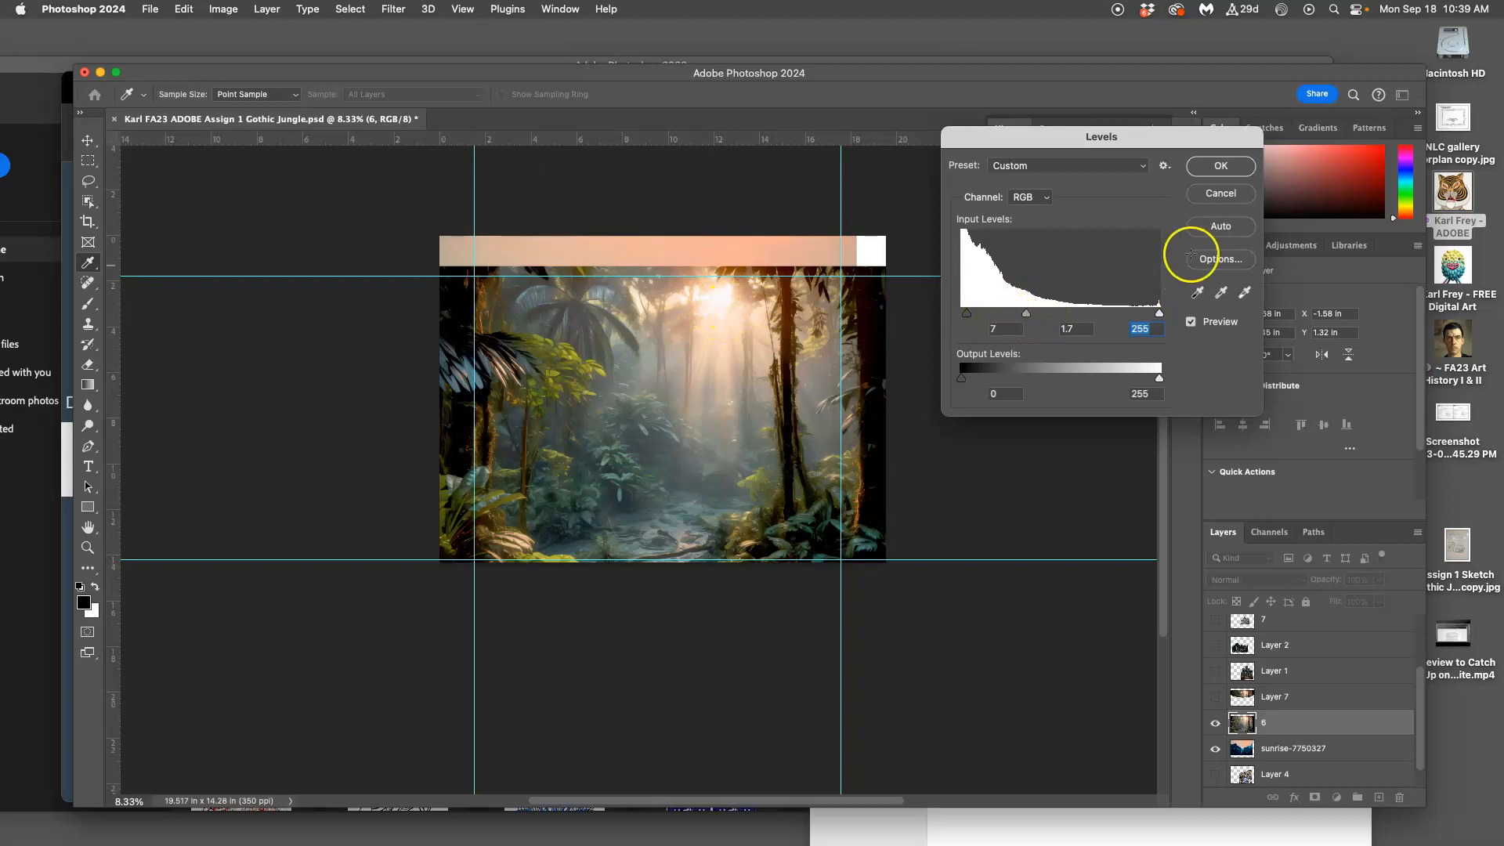
{"action": "left_click", "coordinate": [1219, 166]}
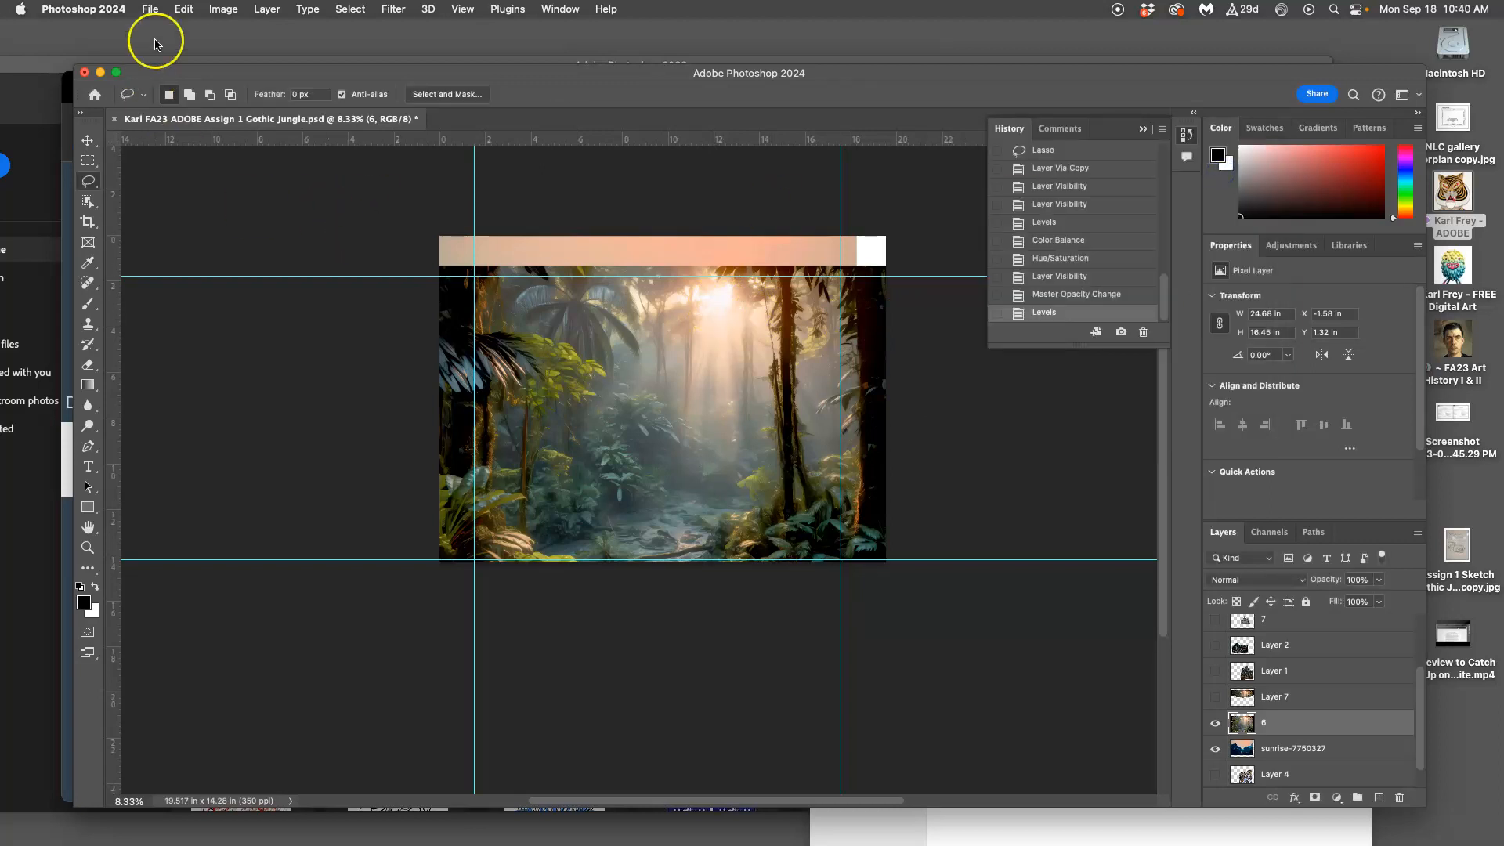
Apply Color Balance to layer 6: midtones -11, -13, +20; highlights yellow -12; shadows cyan -11 and blue +14
{"action": "left_click", "coordinate": [223, 8]}
{"action": "mouse_move", "coordinate": [354, 57]}
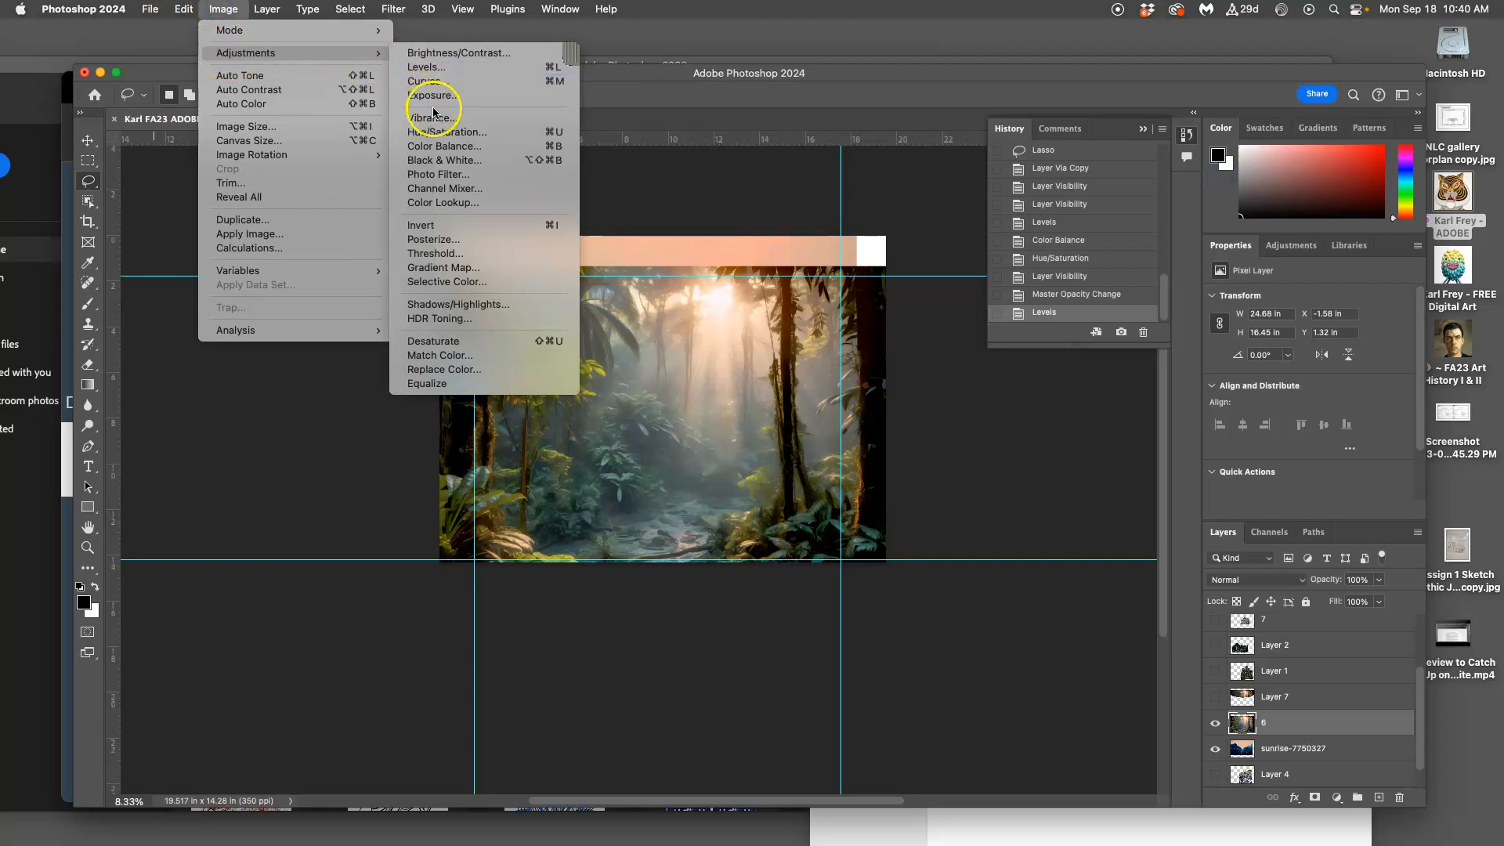
{"action": "left_click", "coordinate": [444, 147]}
{"action": "left_click_drag", "start_coordinate": [1028, 499], "coordinate": [1030, 502]}
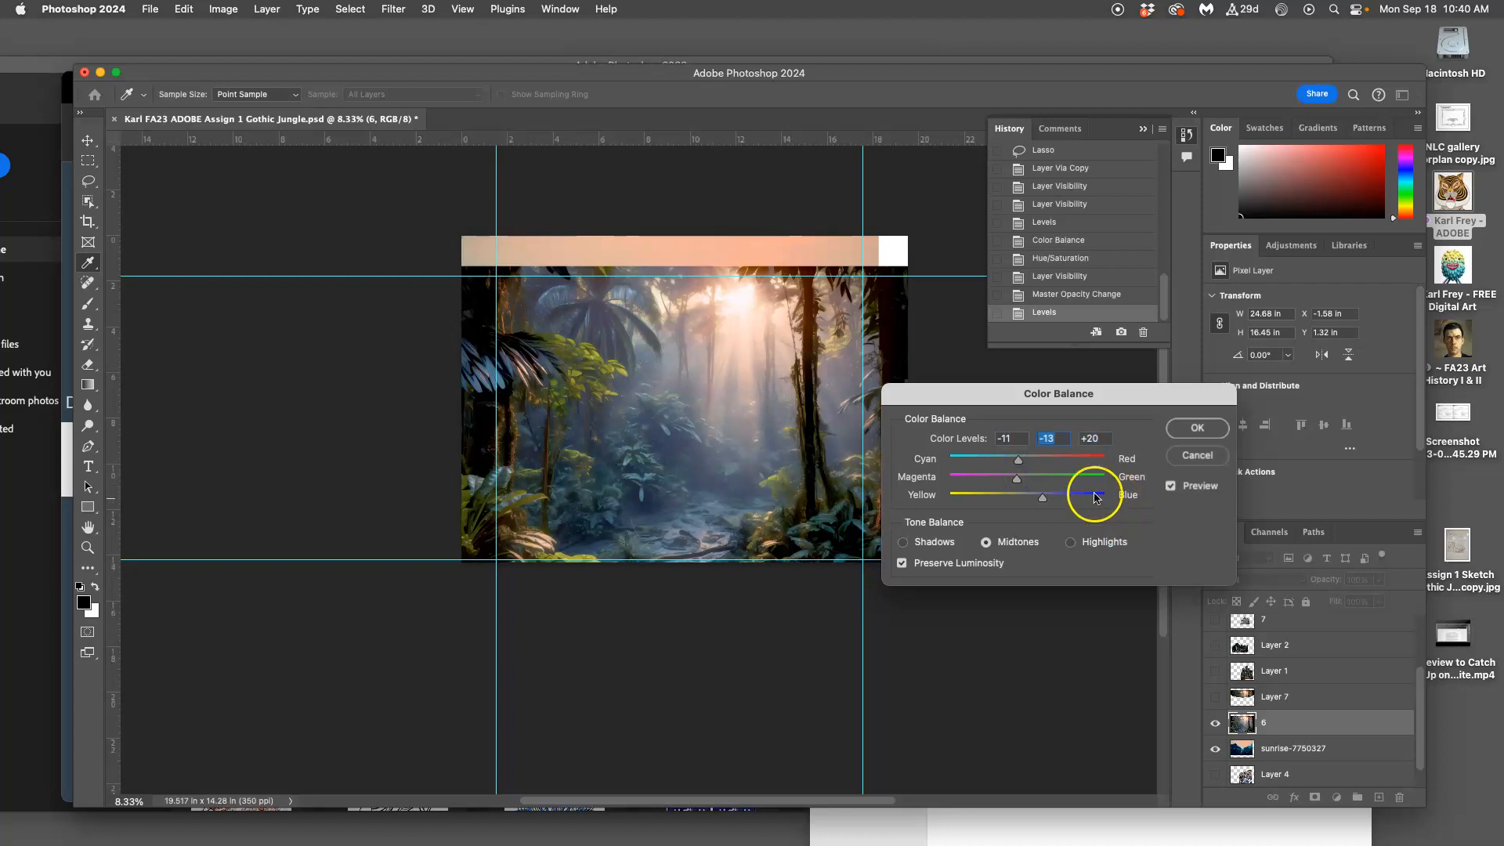
{"action": "left_click", "coordinate": [1069, 542]}
{"action": "left_click_drag", "start_coordinate": [1029, 496], "coordinate": [1026, 501]}
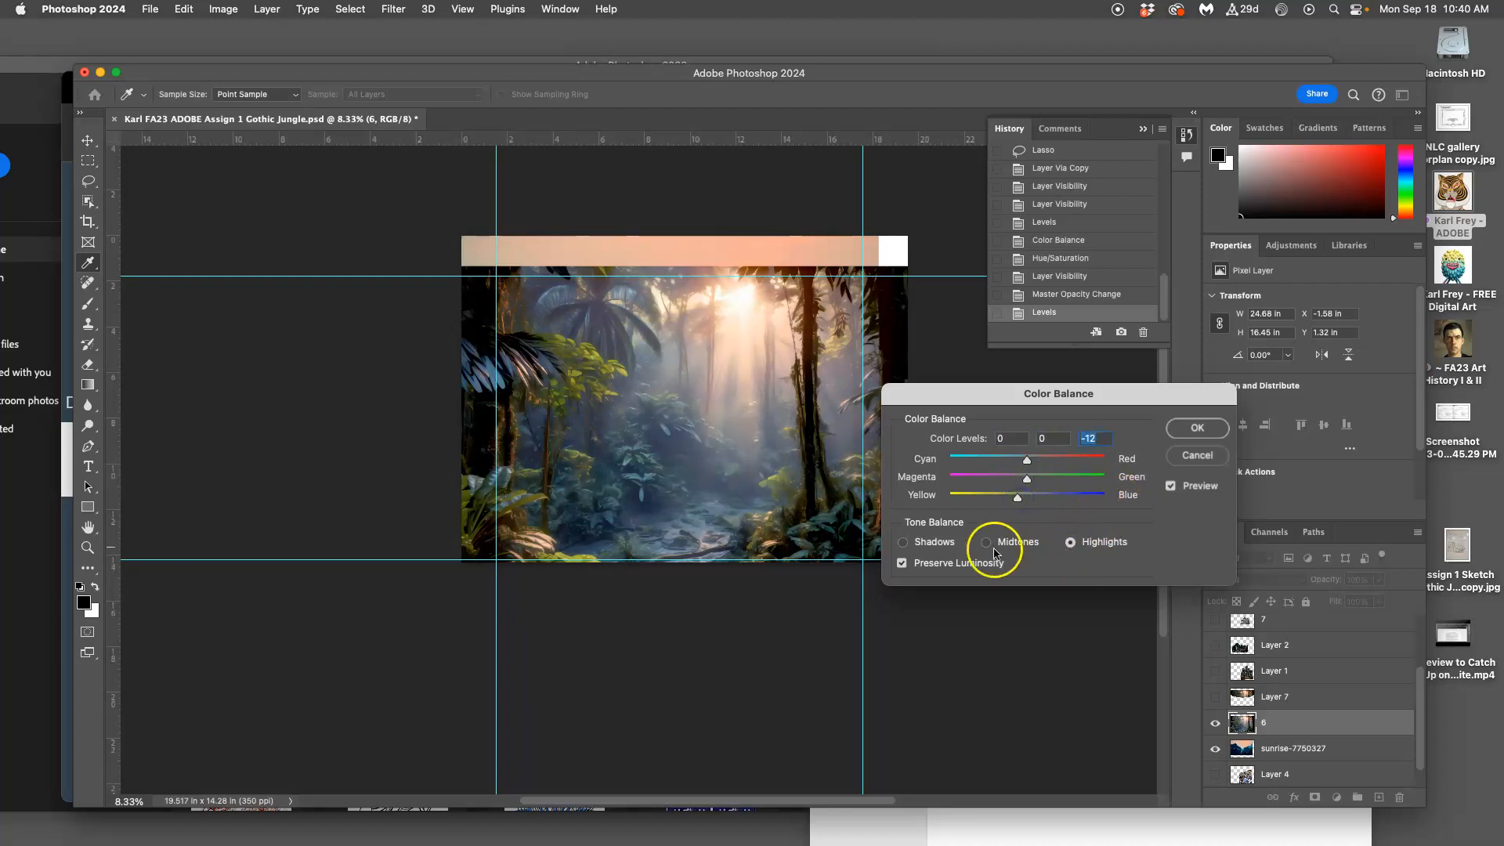
{"action": "left_click", "coordinate": [903, 542]}
{"action": "left_click_drag", "start_coordinate": [1026, 497], "coordinate": [1042, 501]}
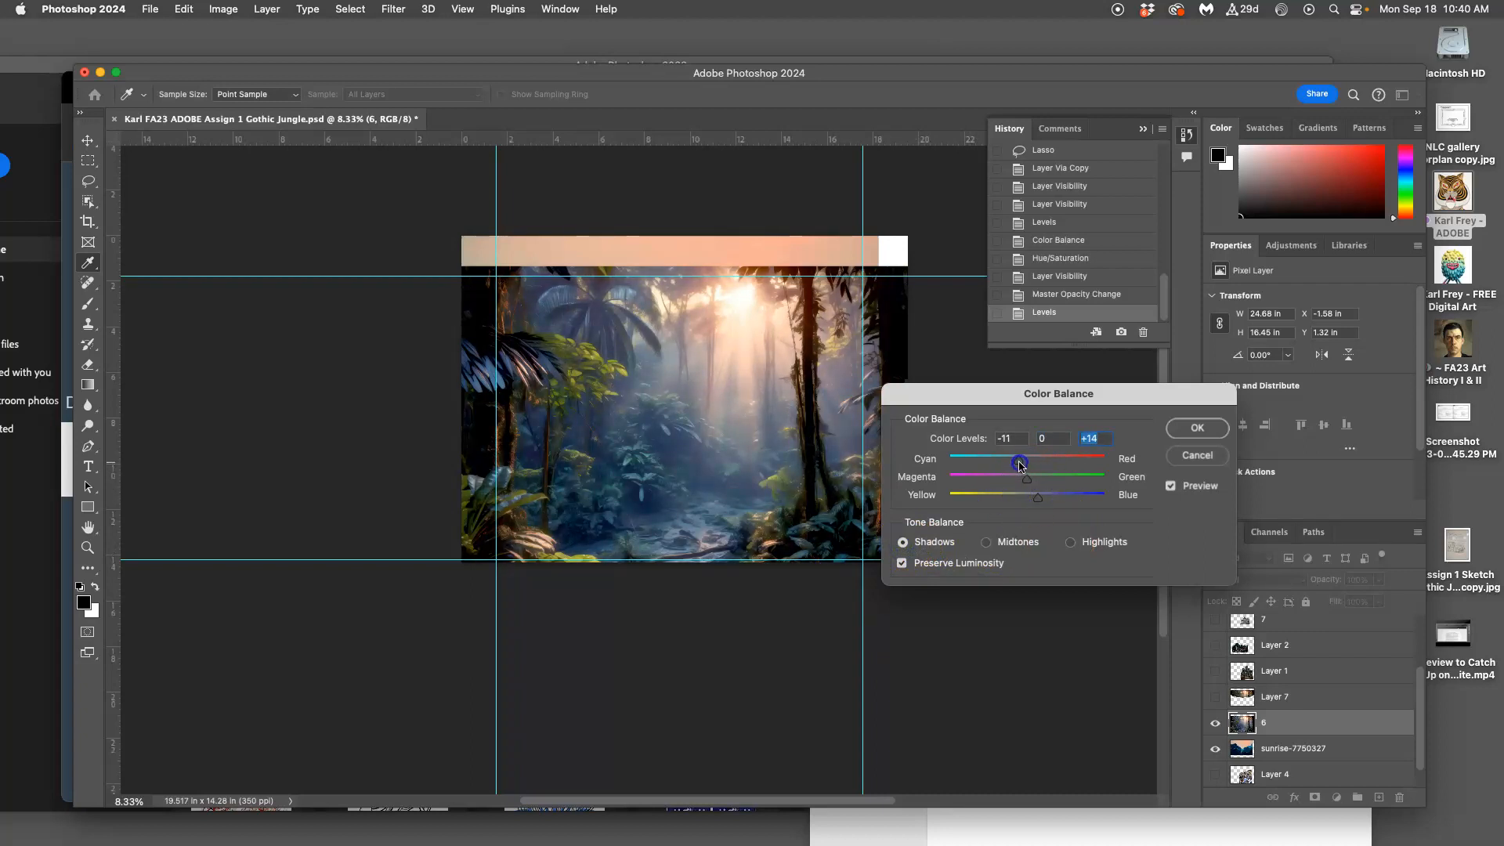
{"action": "left_click", "coordinate": [1197, 428]}
Compare layer 6 before Levels, after Levels and after Color Balance by stepping through the history states
{"action": "left_click", "coordinate": [1057, 278]}
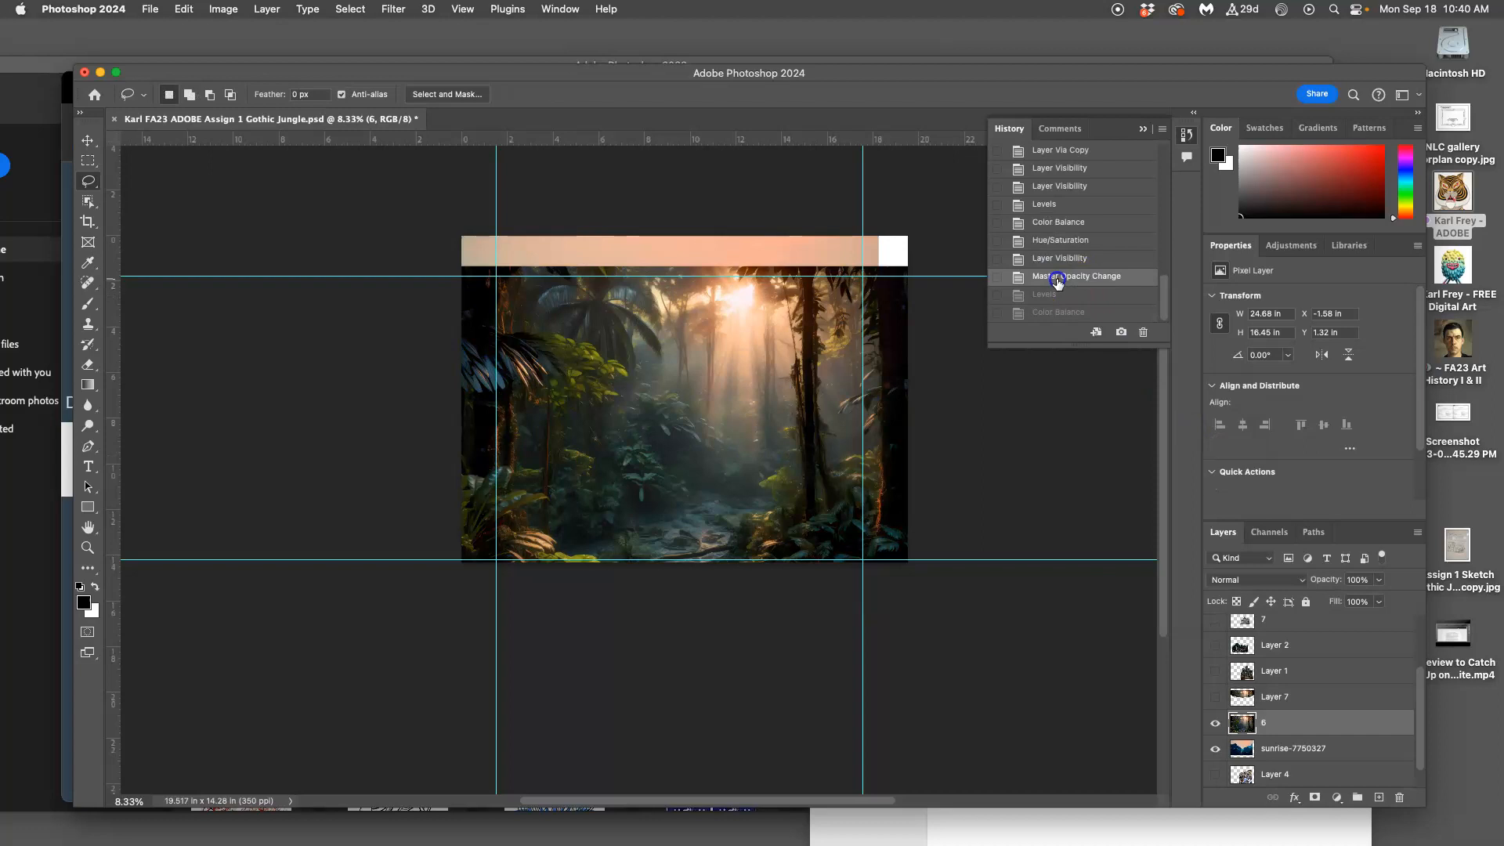
{"action": "left_click", "coordinate": [1059, 296]}
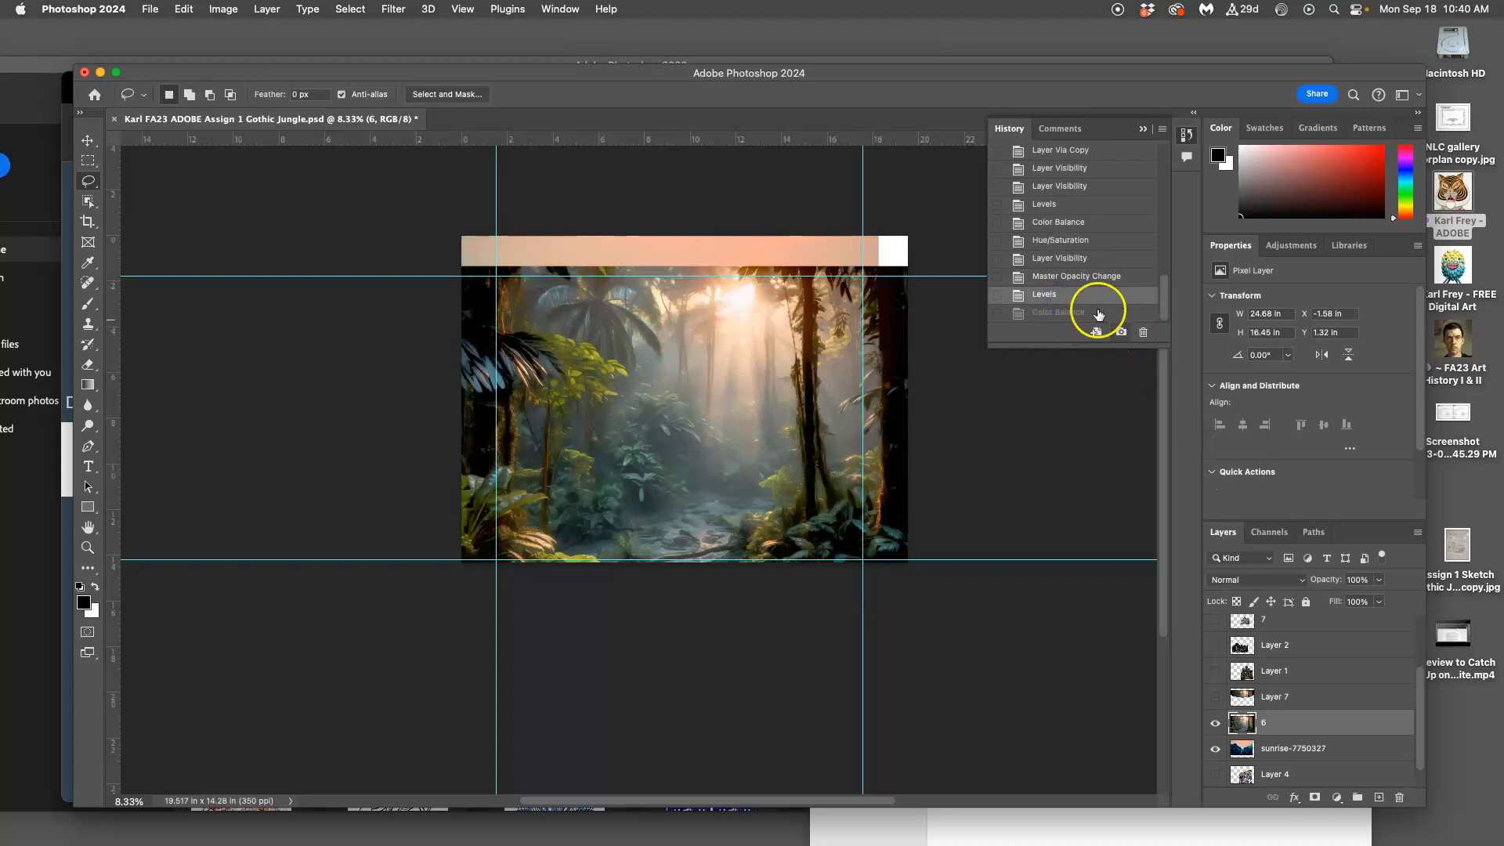
{"action": "left_click", "coordinate": [1066, 311]}
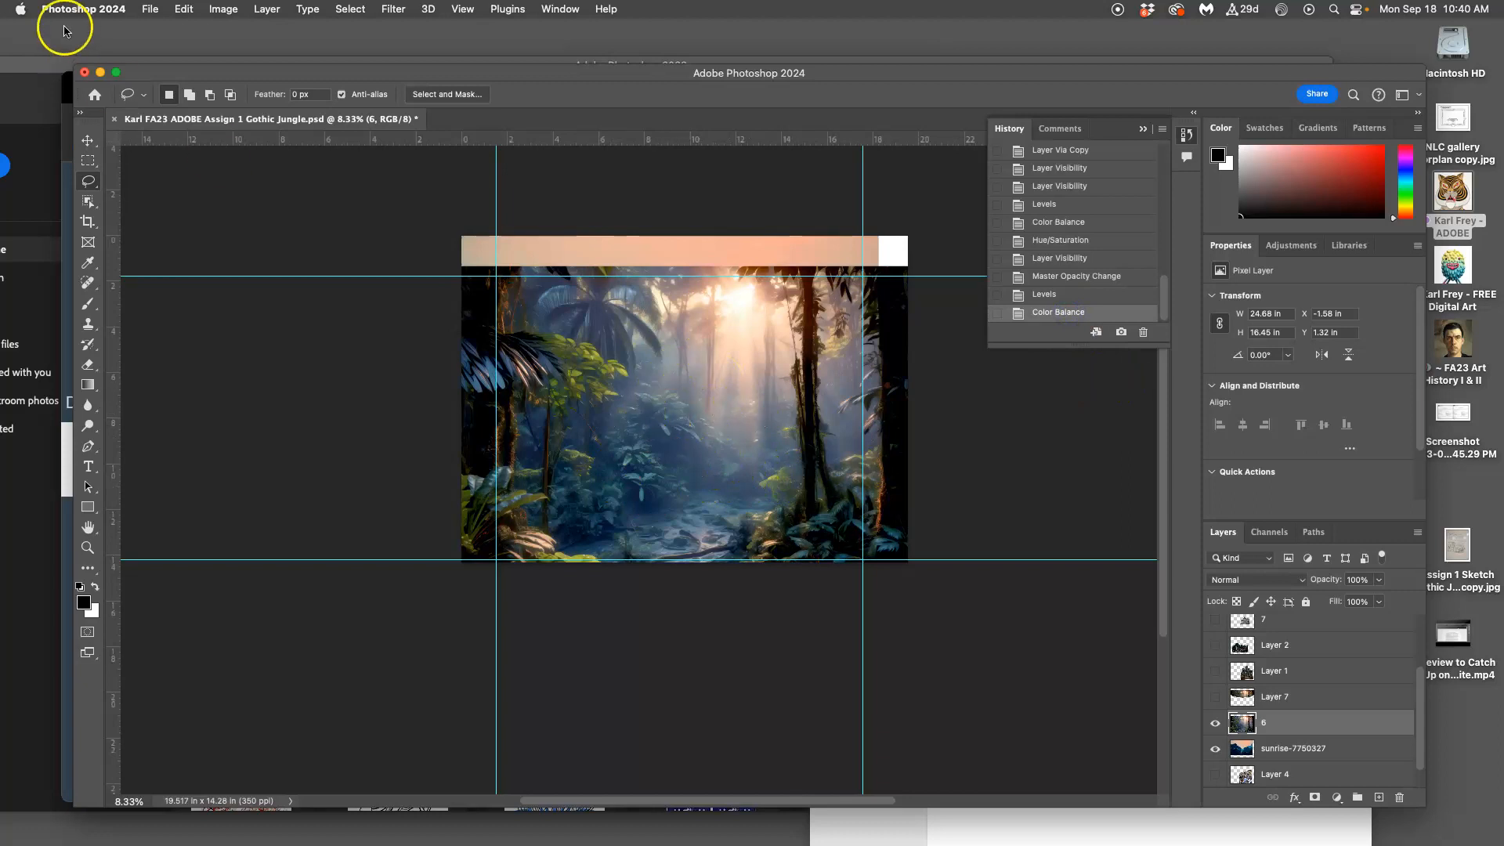
Apply Hue/Saturation to layer 6 with hue +5 and saturation -9
{"action": "left_click", "coordinate": [224, 9]}
{"action": "mouse_move", "coordinate": [245, 53]}
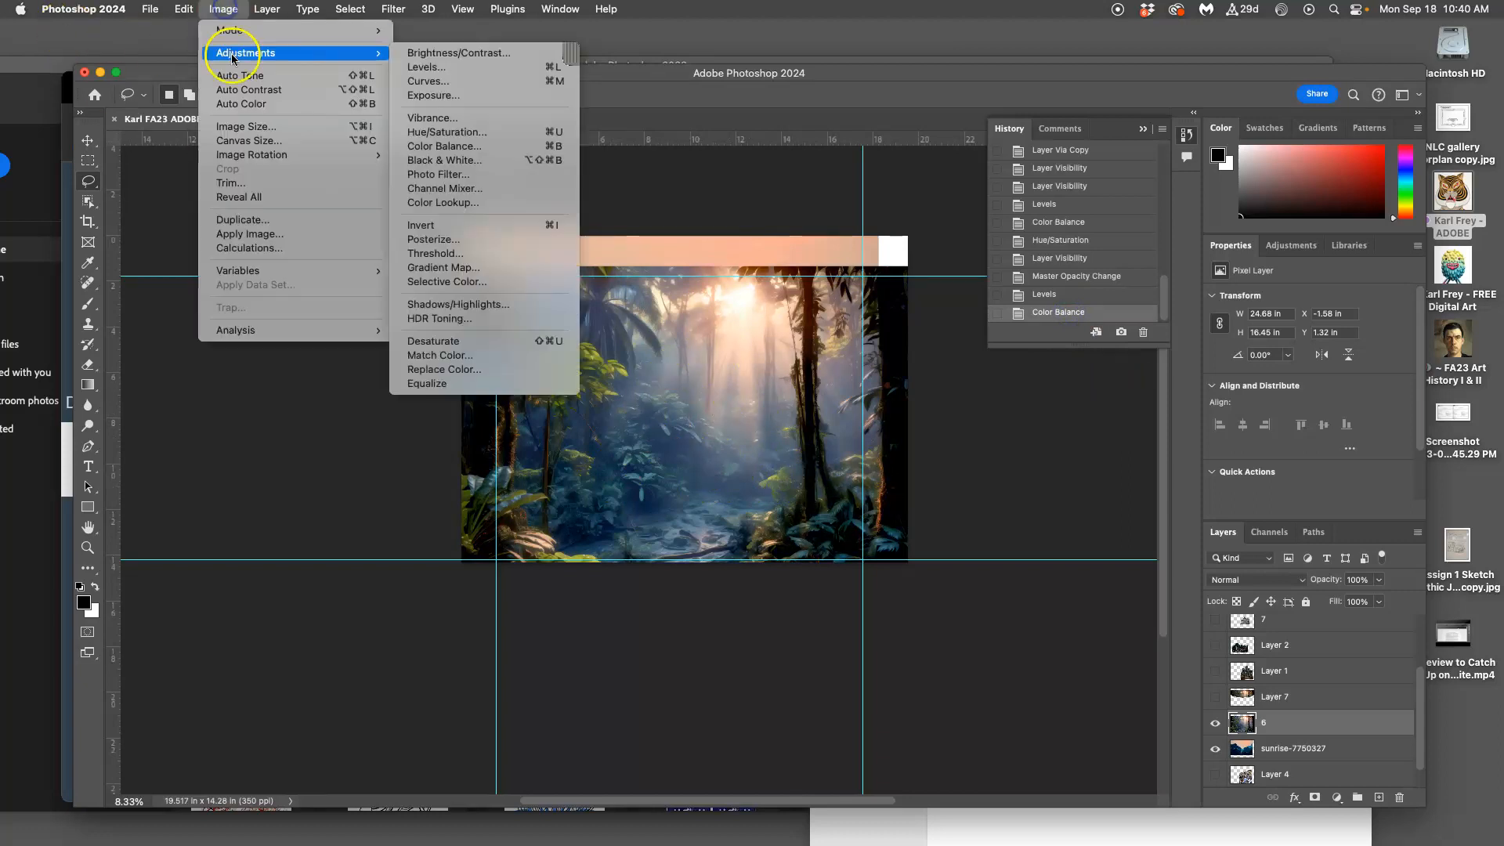
{"action": "left_click", "coordinate": [470, 133]}
{"action": "mouse_move", "coordinate": [988, 513]}
{"action": "left_mouse_down"}
{"action": "mouse_move", "coordinate": [972, 515]}
{"action": "mouse_move", "coordinate": [1004, 515]}
{"action": "left_mouse_up"}
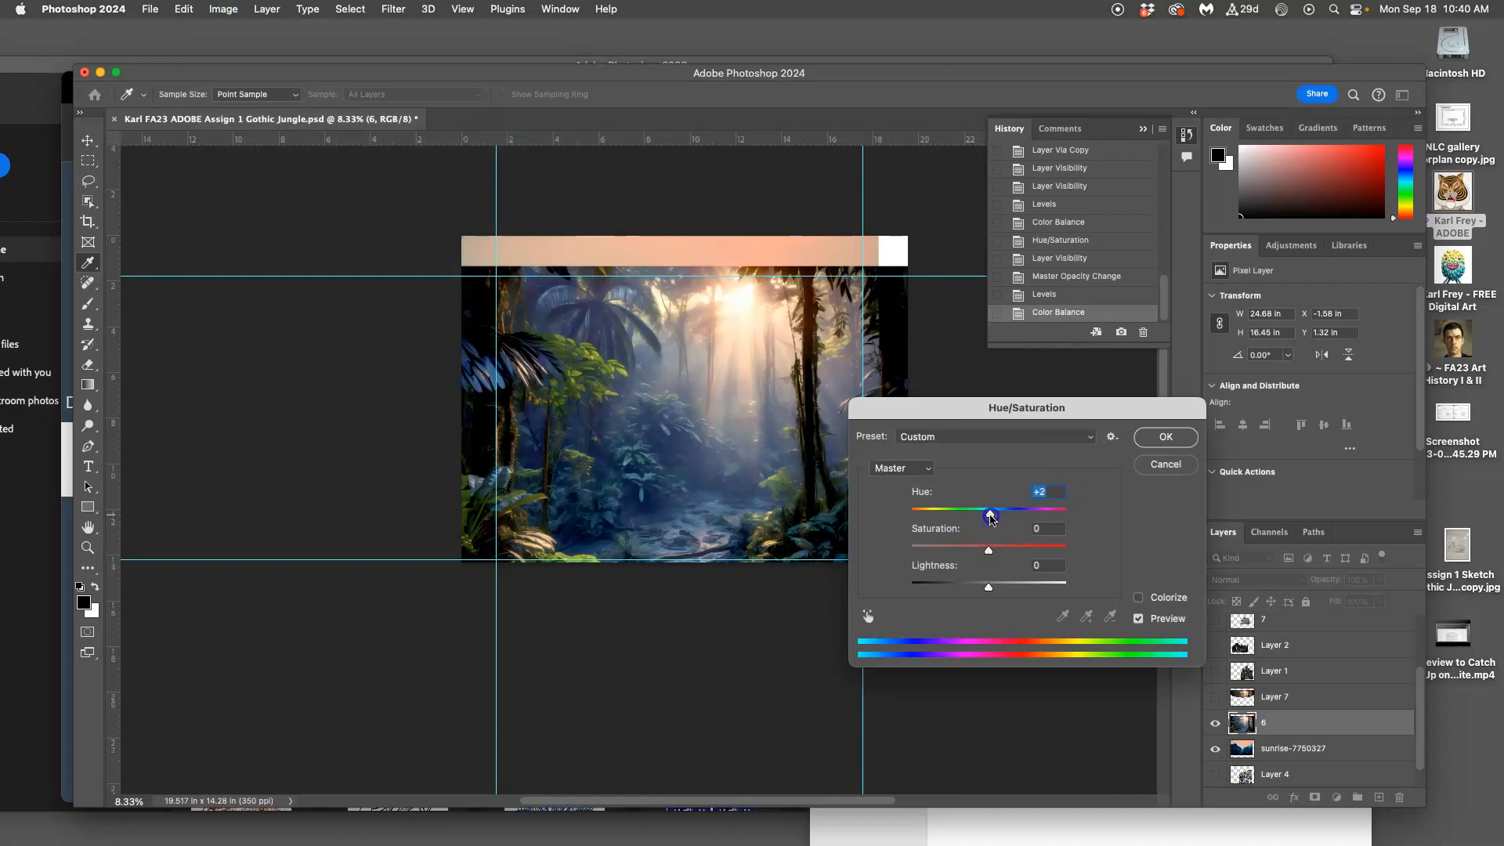
{"action": "mouse_move", "coordinate": [989, 550]}
{"action": "left_mouse_down"}
{"action": "mouse_move", "coordinate": [1014, 546]}
{"action": "mouse_move", "coordinate": [972, 553]}
{"action": "left_mouse_up"}
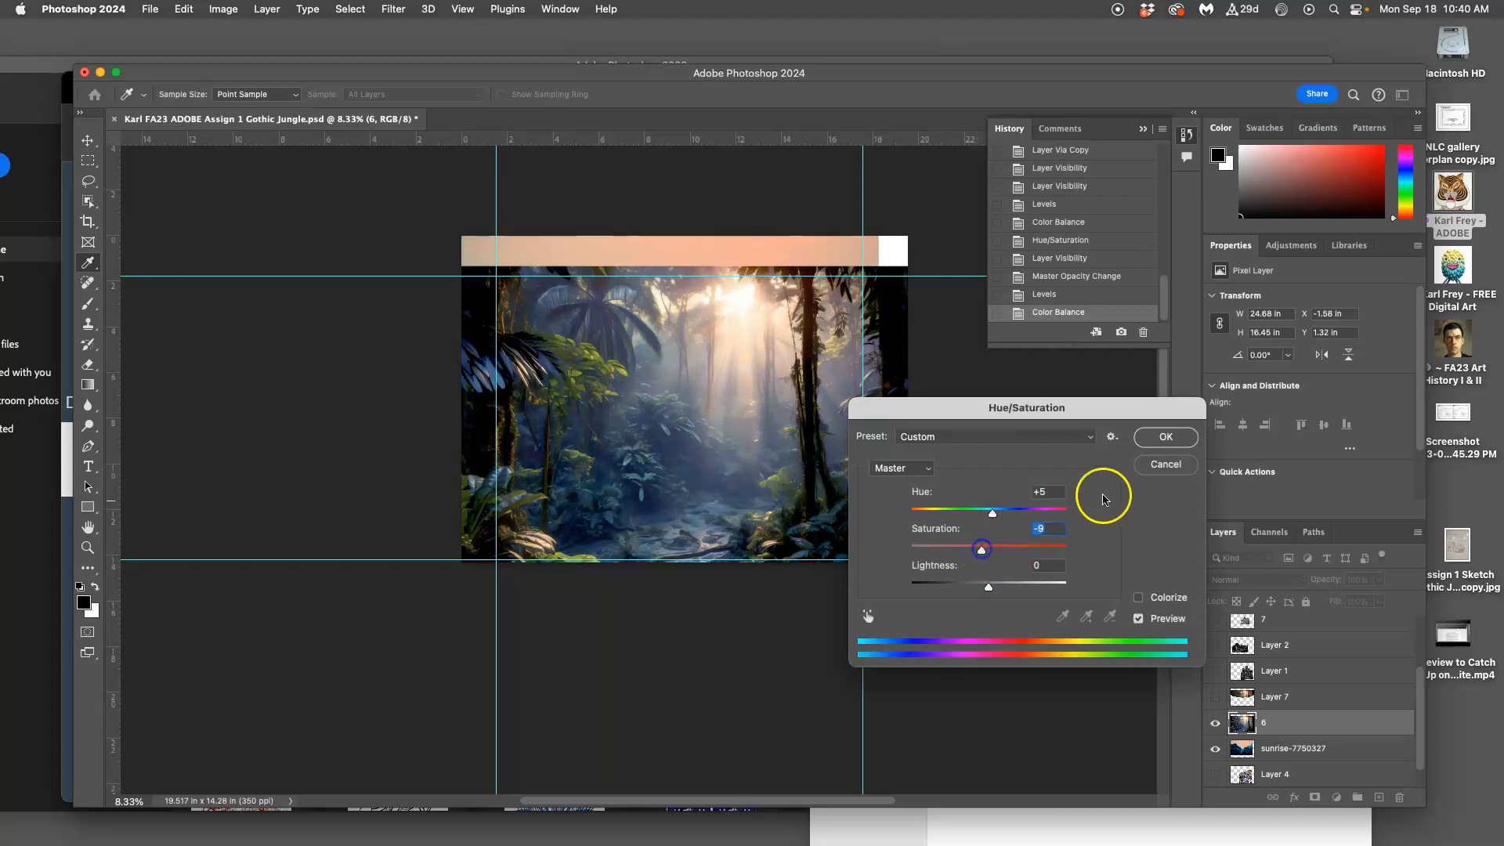
{"action": "left_click", "coordinate": [1163, 438]}
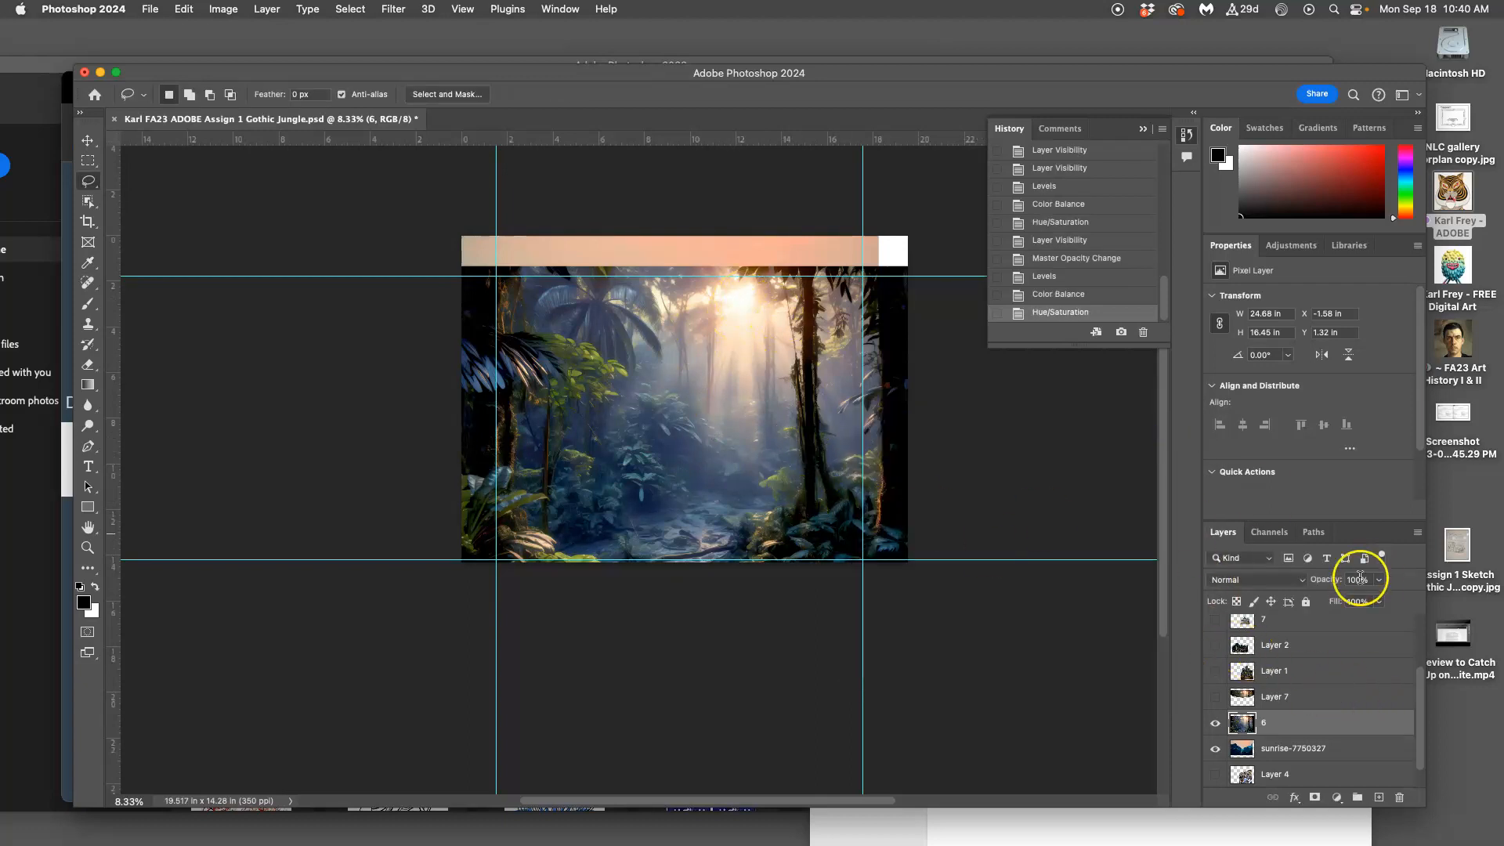
Toggle the visibility of layer 6, Layer 7 and Layer 1 to check how they combine with the recolored jungle photo
{"action": "left_click", "coordinate": [1216, 725]}
{"action": "left_click", "coordinate": [1216, 724]}
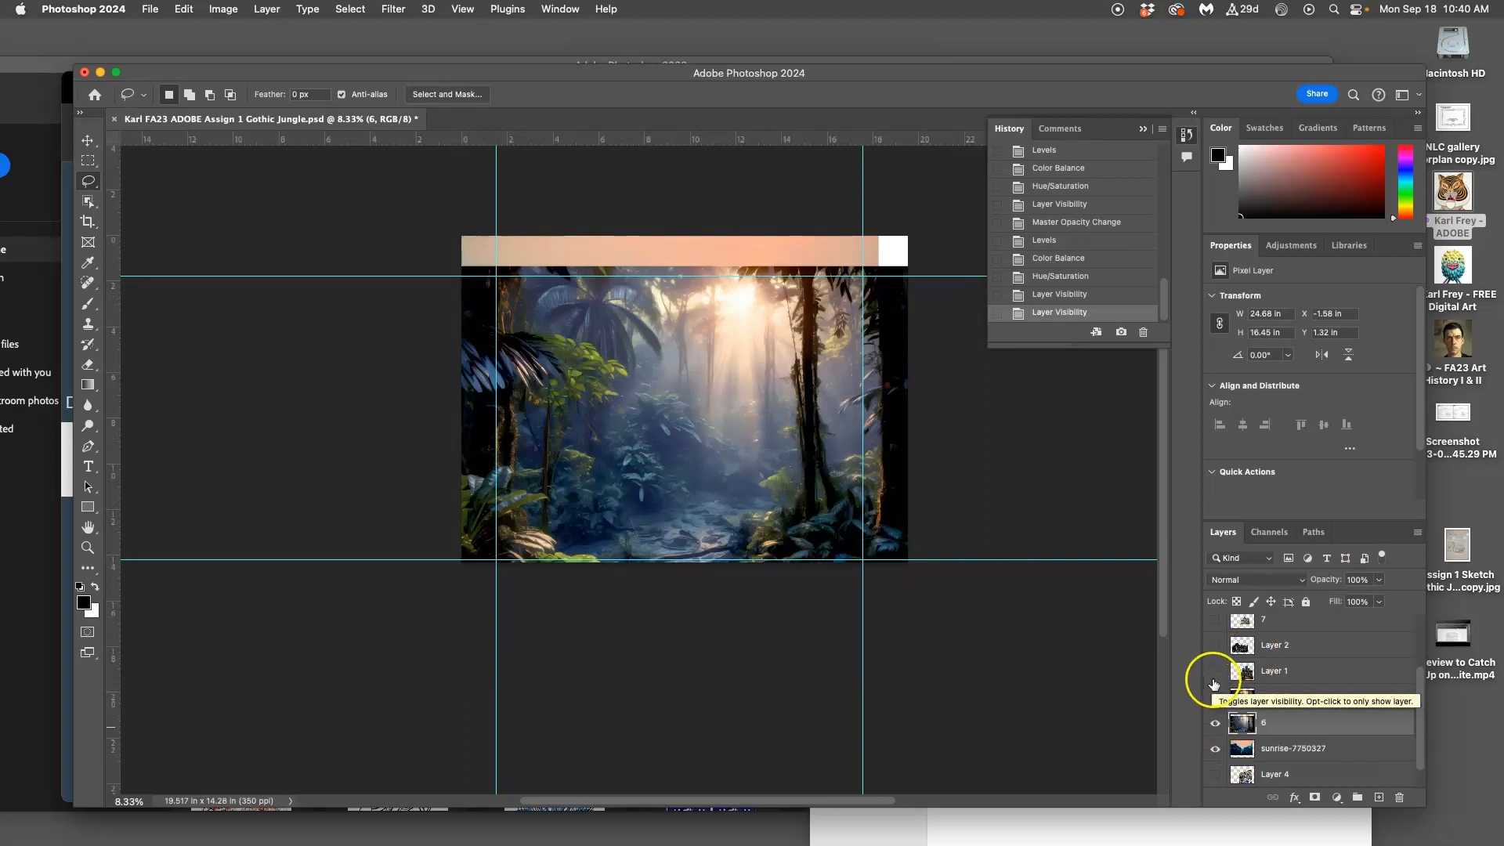
{"action": "left_click", "coordinate": [1216, 697]}
{"action": "left_click", "coordinate": [1216, 671]}
{"action": "left_click", "coordinate": [1216, 671]}
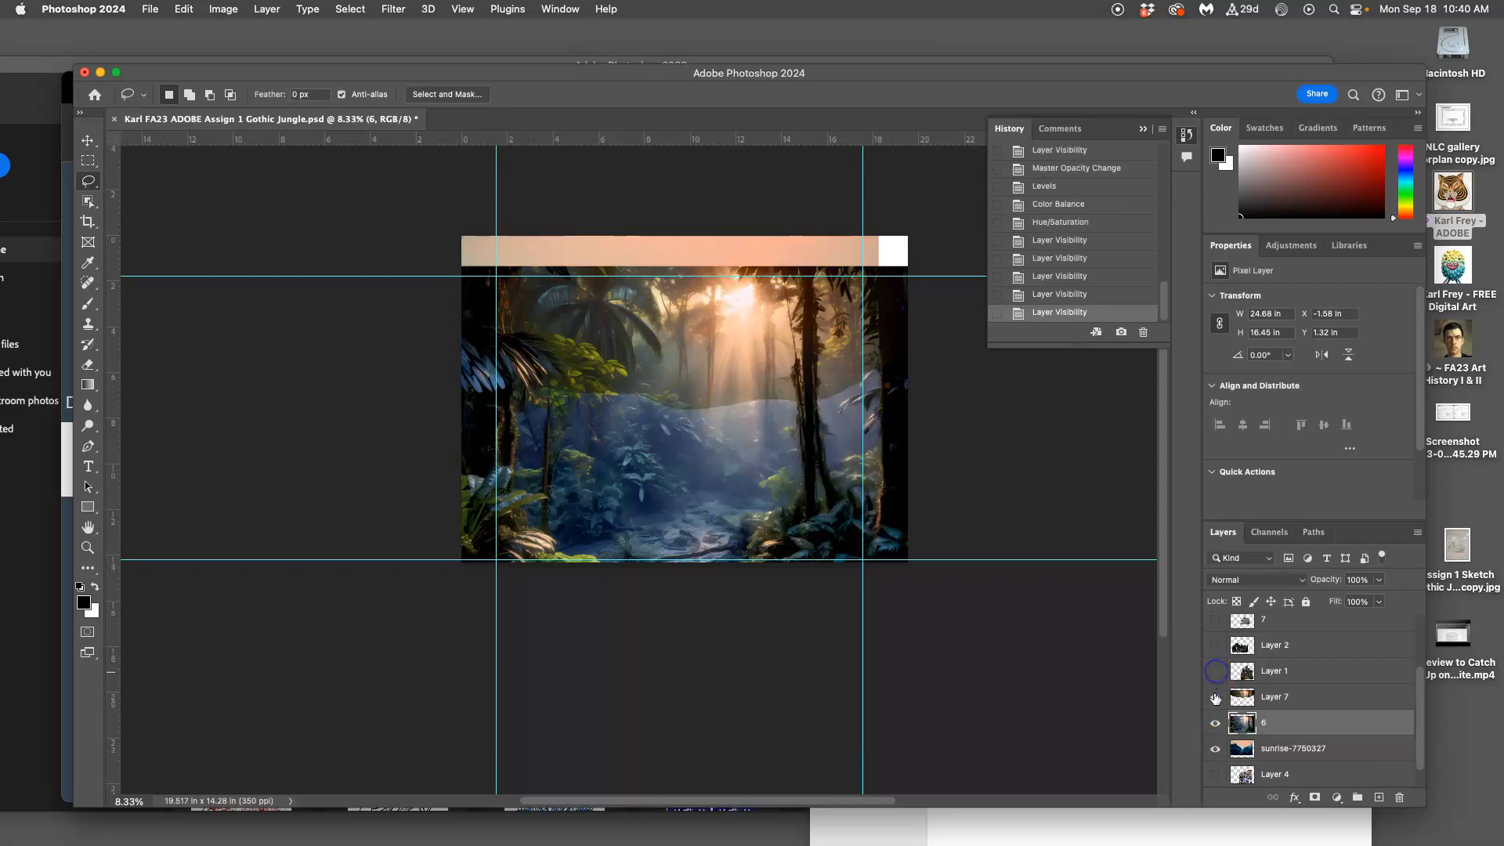
{"action": "left_click", "coordinate": [1216, 697]}
Show Layer 1, Layer 2, layer 7, Layer 6 and Layer 5 to view the ruins and foreground plants over the jungle background
{"action": "left_click", "coordinate": [1216, 671]}
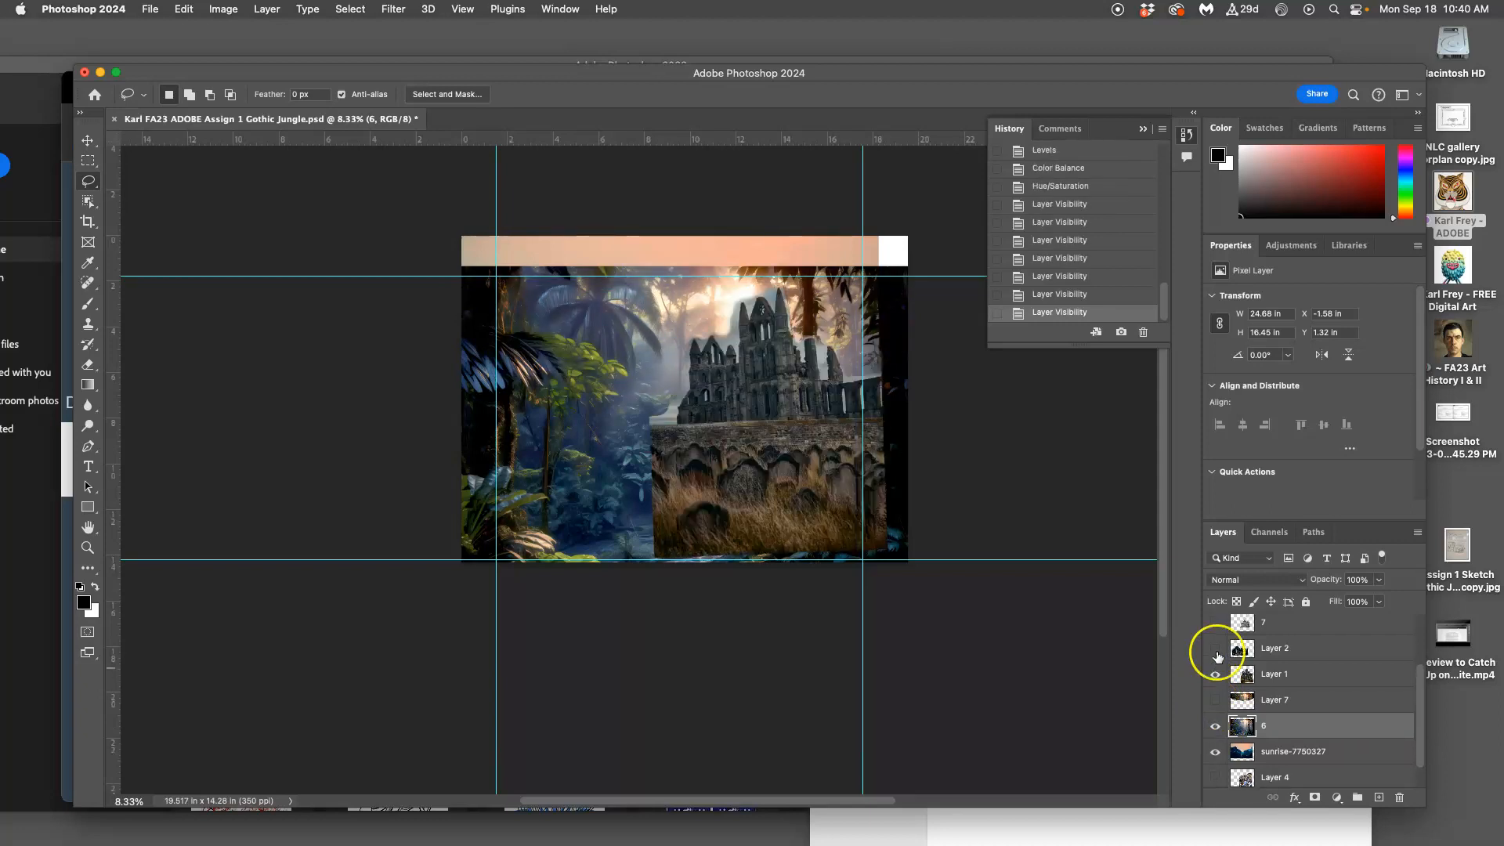
{"action": "left_click", "coordinate": [1215, 645]}
{"action": "left_click", "coordinate": [1215, 627]}
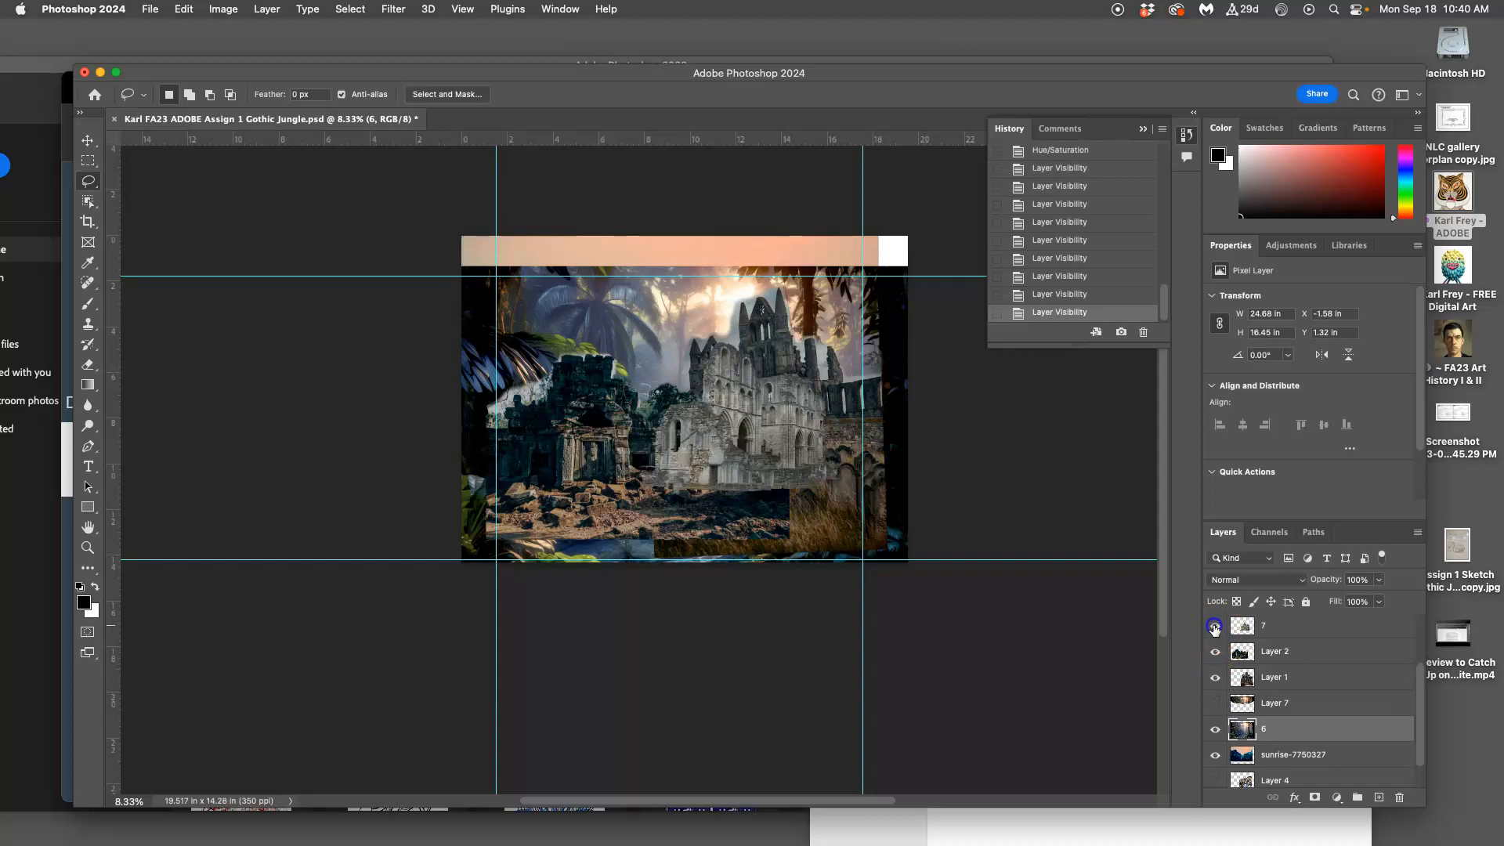
{"action": "scroll", "coordinate": [1215, 640], "scroll_direction": "up", "scroll_amount": 2}
{"action": "left_click", "coordinate": [1215, 646]}
{"action": "left_click", "coordinate": [1215, 626]}
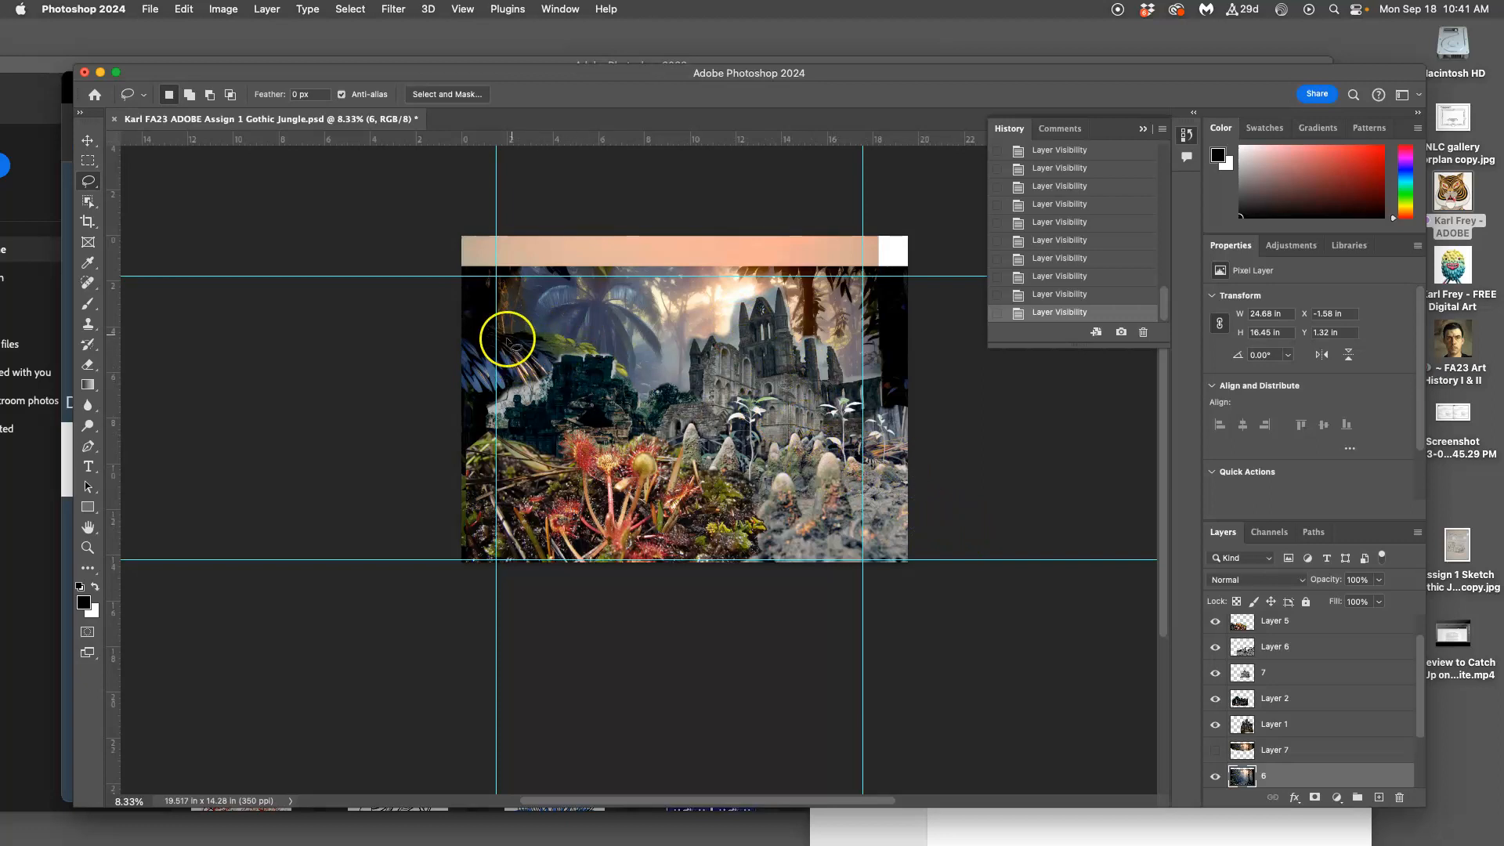
Hide the ruins and foreground plant layers again and toggle jungle layer 6 off and on over the sunrise photo
{"action": "left_click", "coordinate": [1214, 621]}
{"action": "left_click_drag", "start_coordinate": [1217, 662], "coordinate": [1215, 729]}
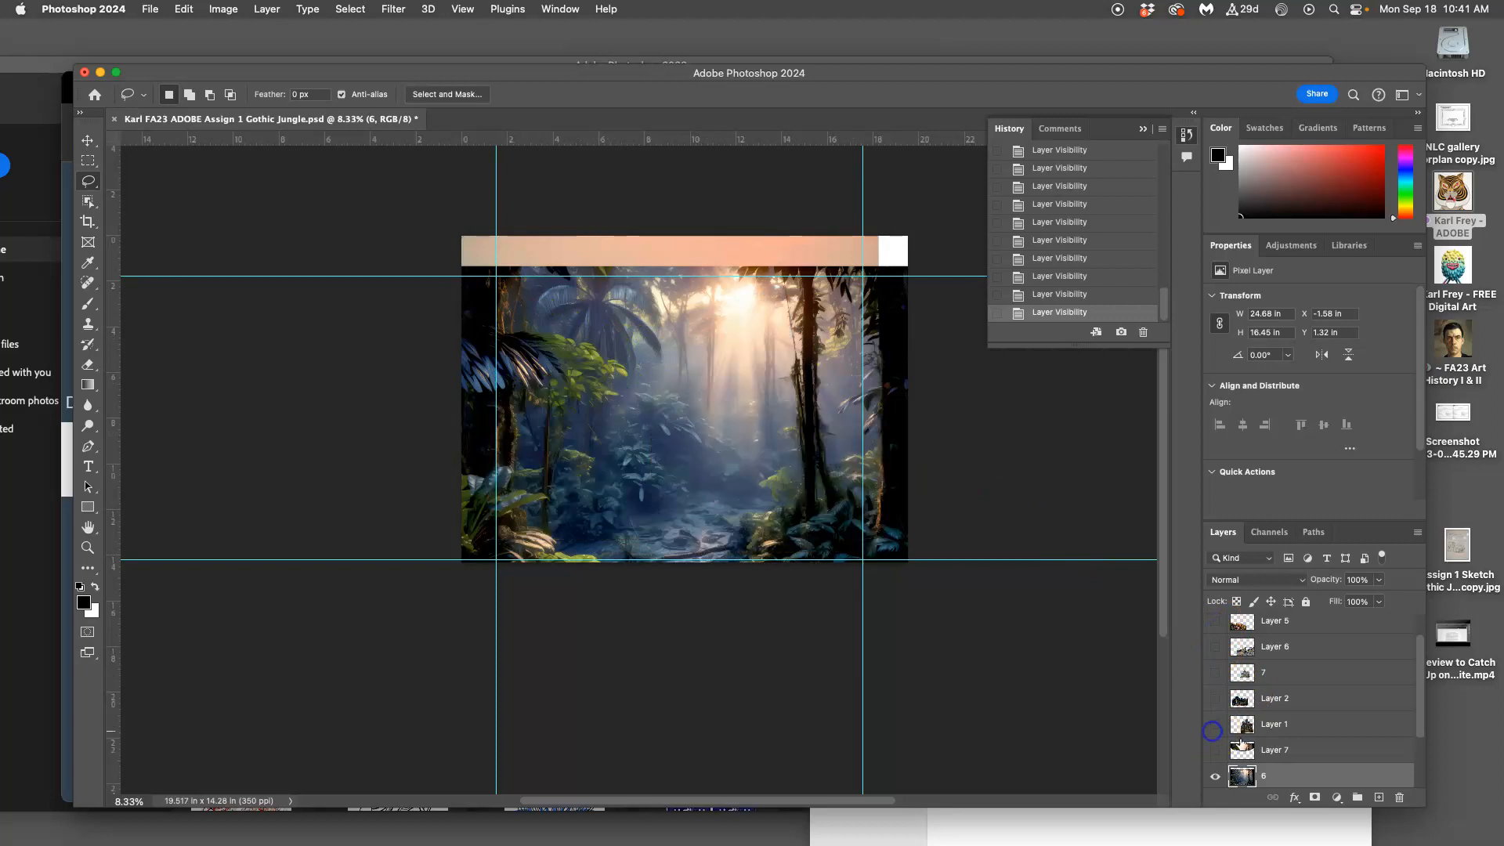
{"action": "scroll", "coordinate": [1263, 776], "scroll_direction": "down", "scroll_amount": 1}
{"action": "left_click", "coordinate": [1216, 749]}
{"action": "left_click", "coordinate": [1216, 748]}
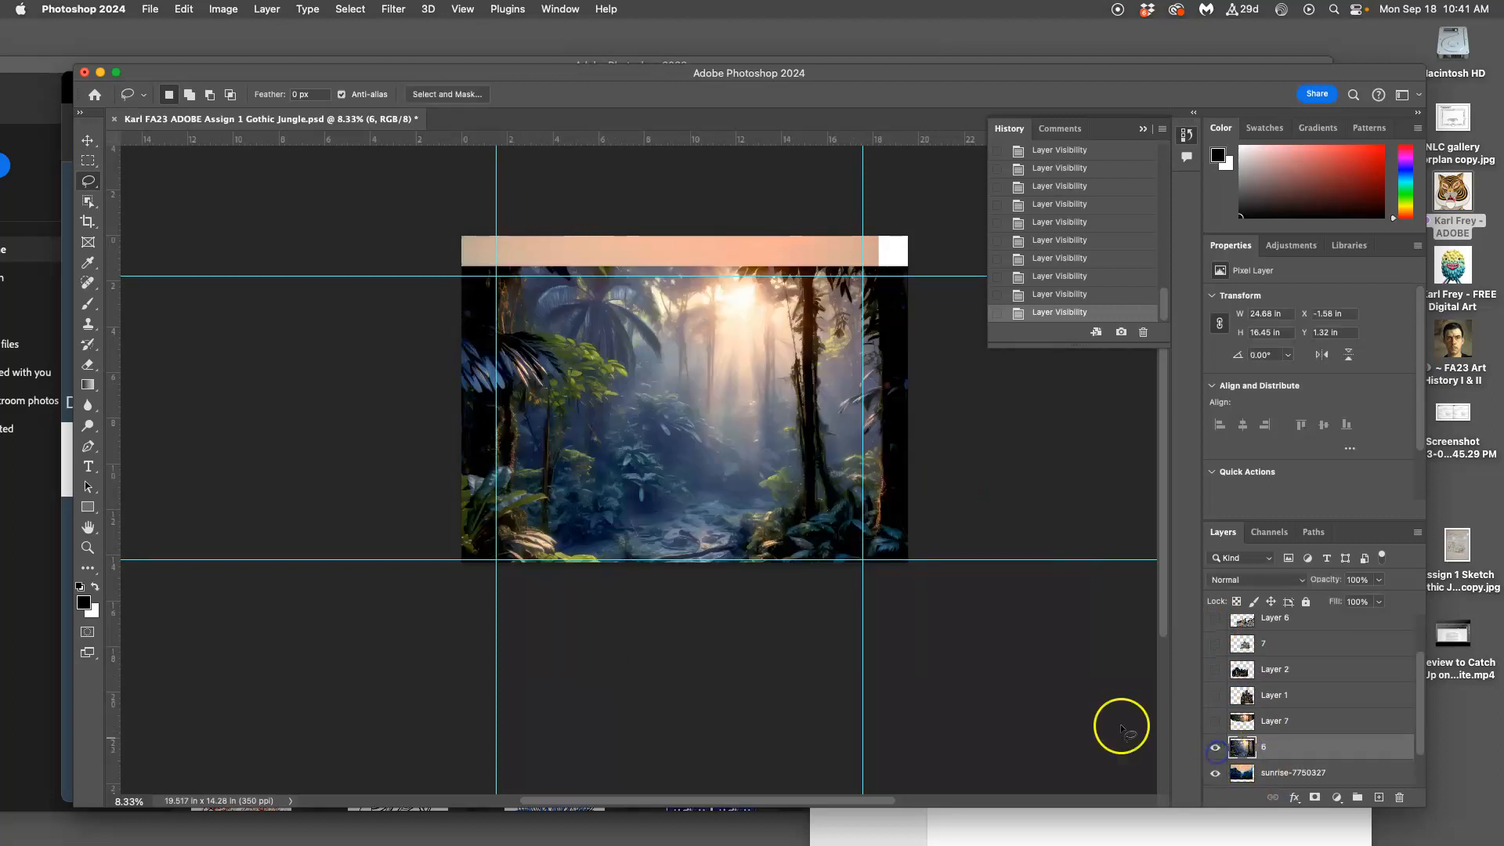
Choose the Eraser with a soft brush and increase its size to 396 px
{"action": "left_click", "coordinate": [87, 364]}
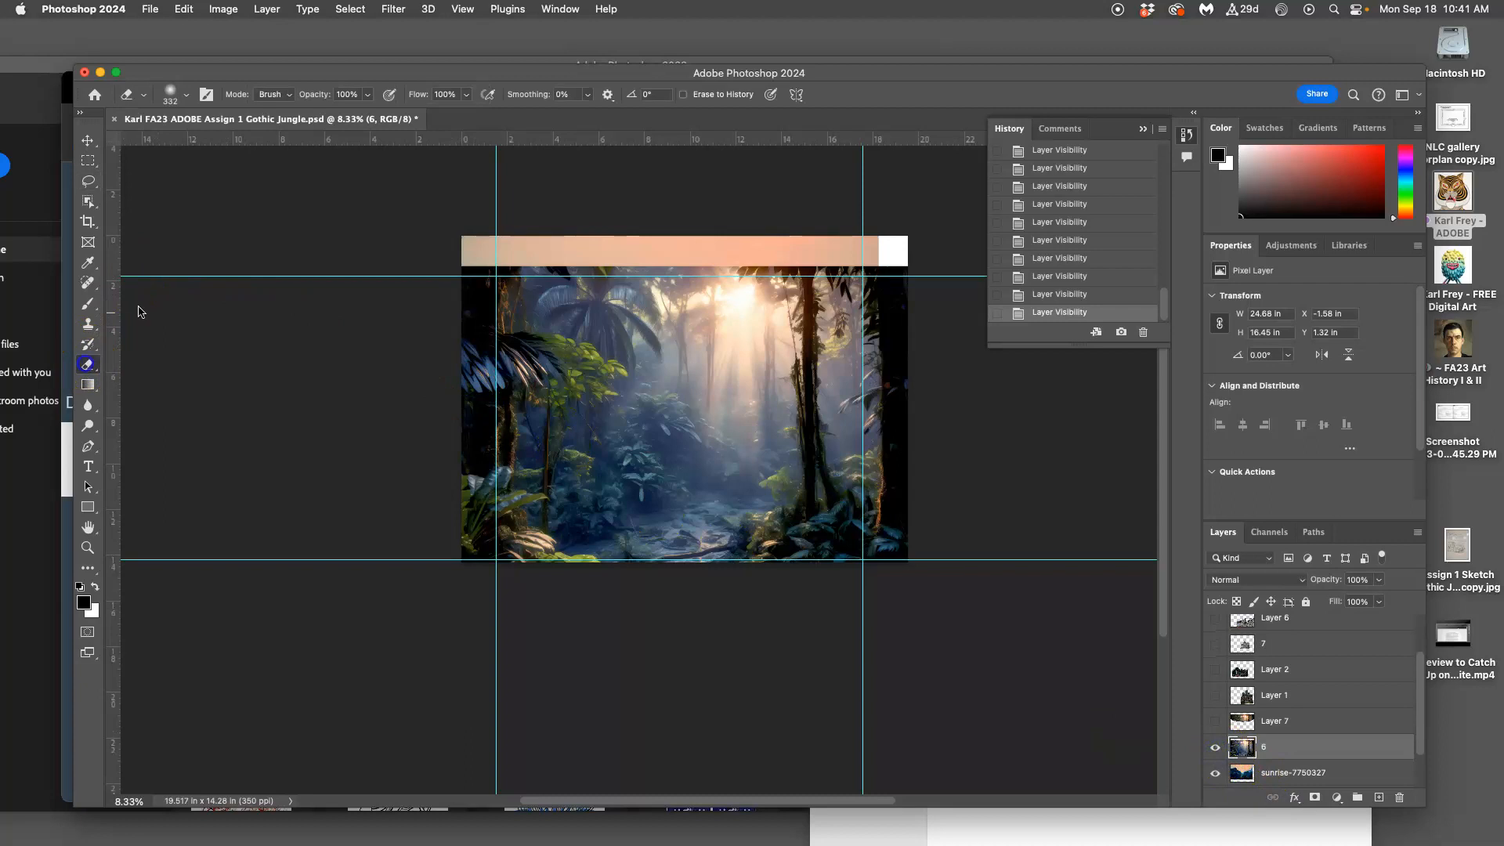
{"action": "left_click", "coordinate": [187, 95]}
{"action": "left_click_drag", "start_coordinate": [212, 142], "coordinate": [221, 142]}
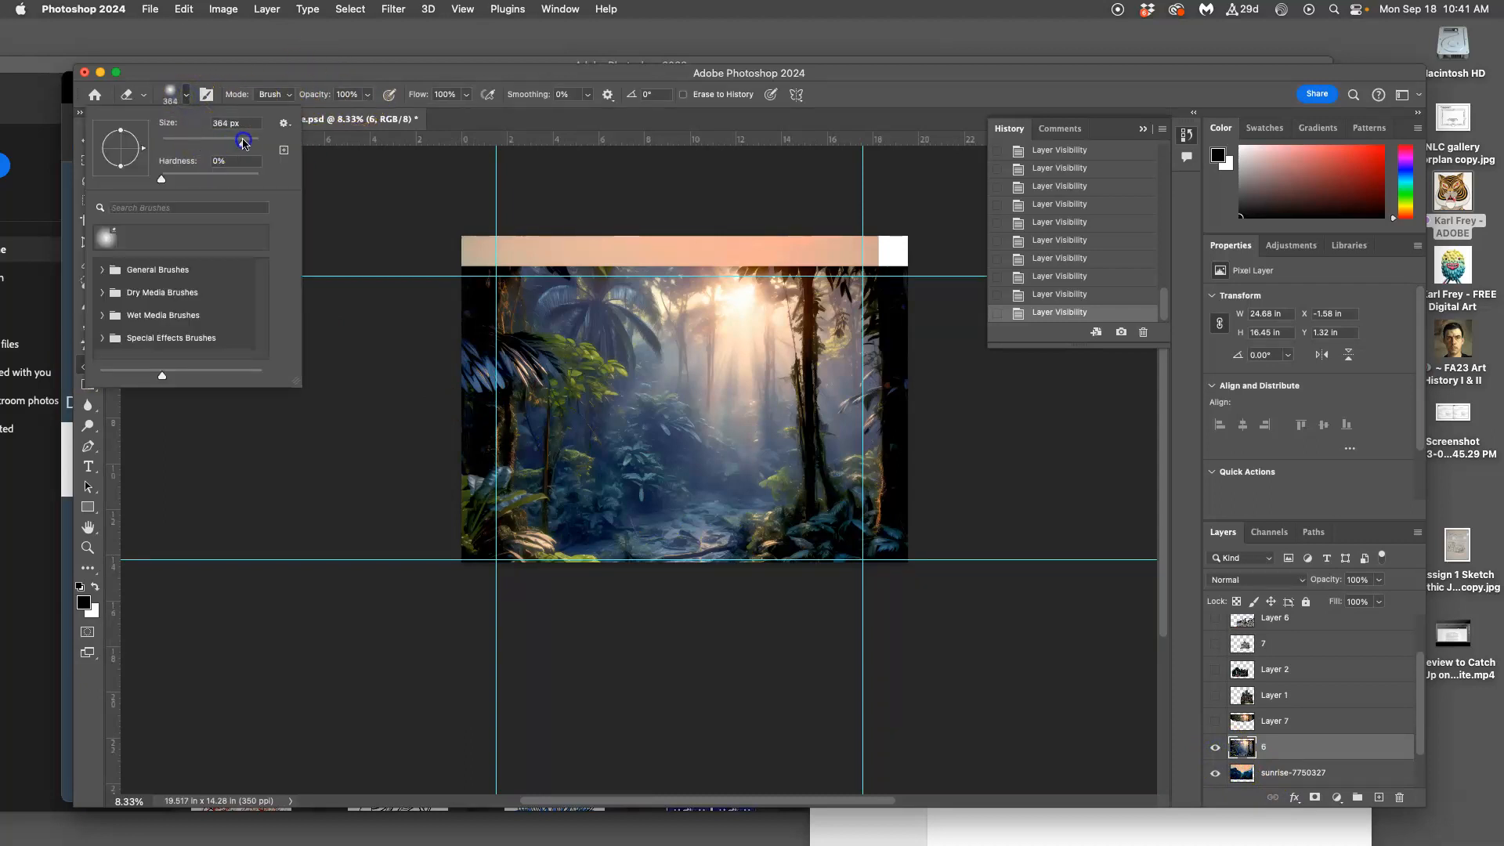
Try erasing the green foliage and upper-left corner of jungle layer 6, and roll the history back to before the eraser strokes
{"action": "left_click", "coordinate": [584, 357]}
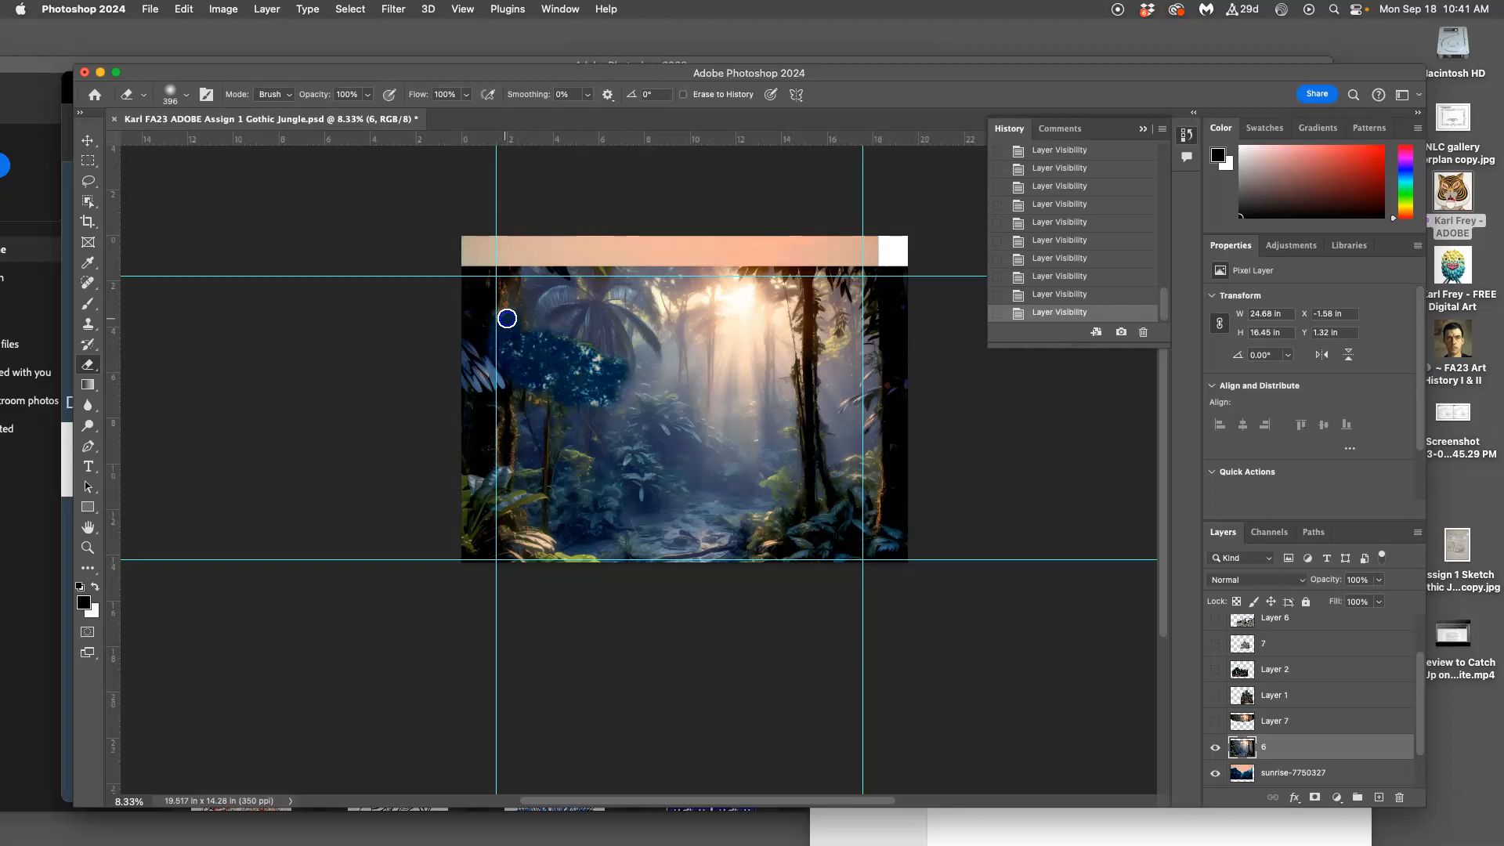
{"action": "left_click_drag", "start_coordinate": [500, 308], "coordinate": [506, 290]}
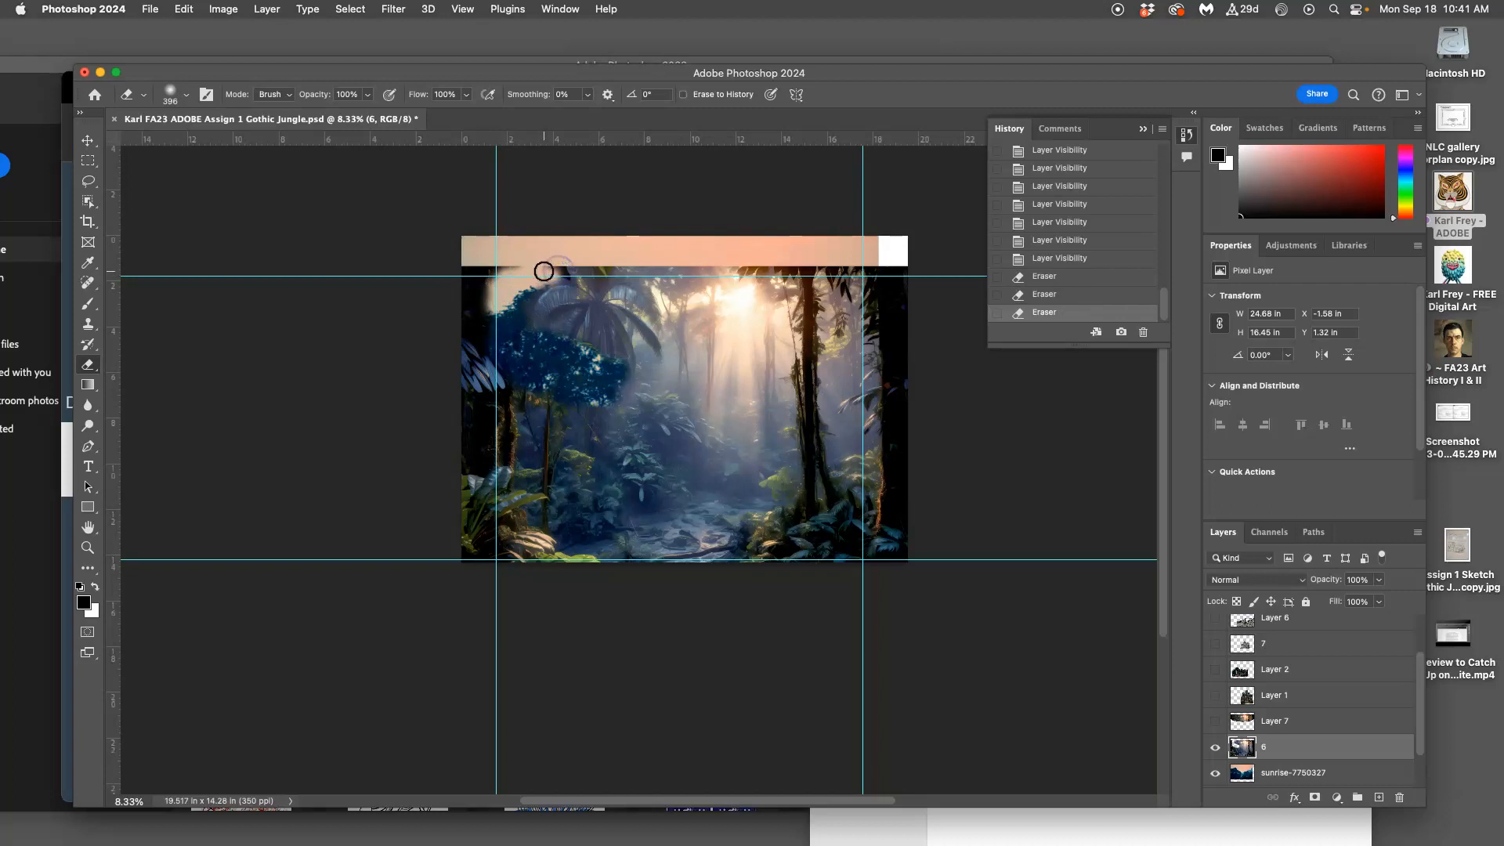
{"action": "key", "text": "super+z"}
{"action": "key", "text": "super+z"}
{"action": "key", "text": "super+z"}
{"action": "key", "text": "super+z"}
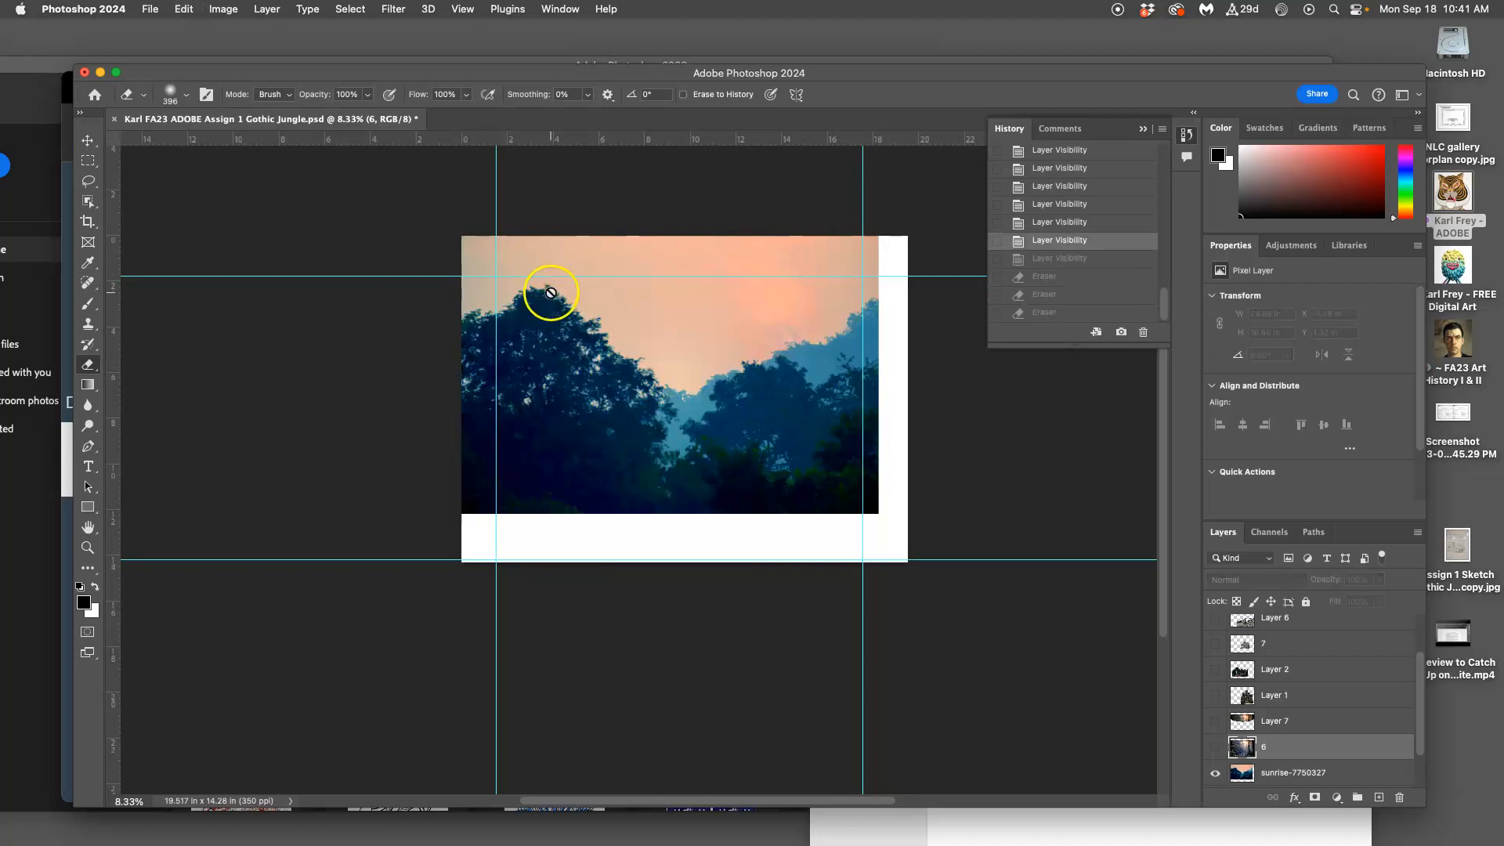
{"action": "left_click", "coordinate": [1047, 277]}
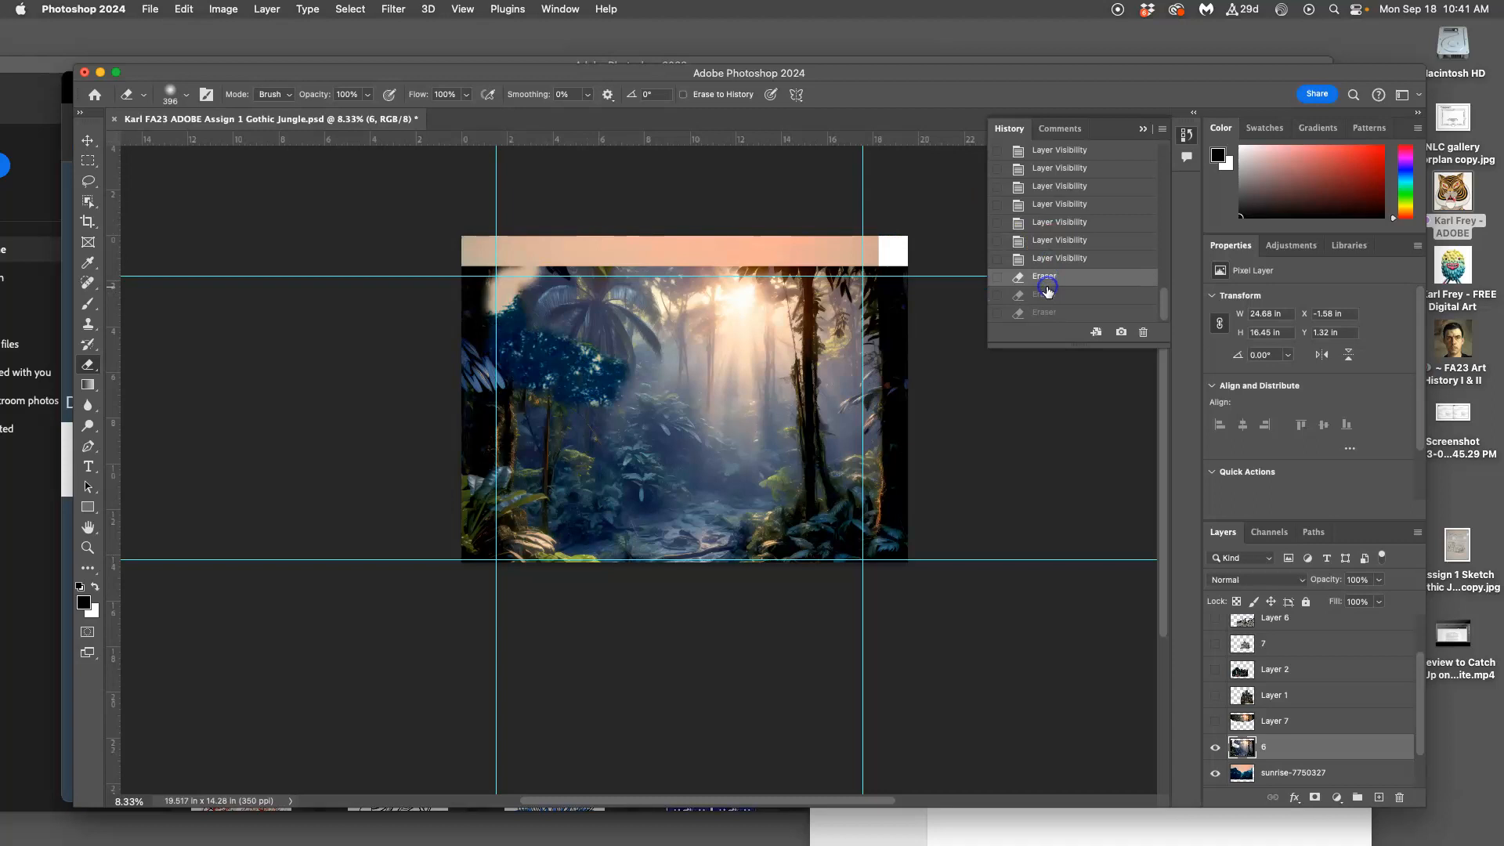
{"action": "left_click", "coordinate": [1044, 259]}
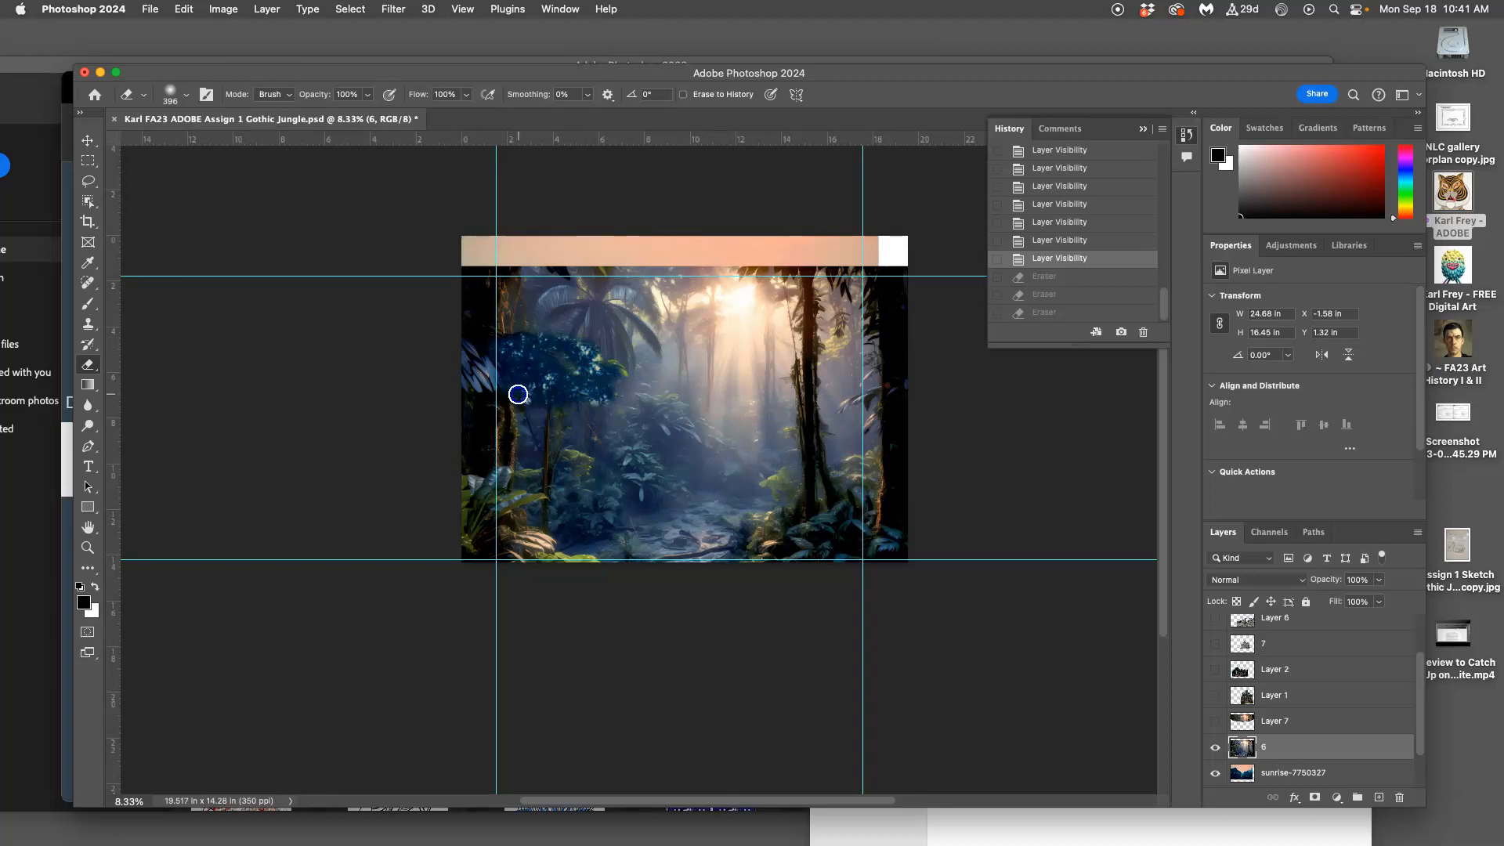
Erase layer 6's left foliage to reveal the blue tree, and soften the photo's upper areas and sides with the Eraser at 48% opacity
{"action": "left_click", "coordinate": [518, 394]}
{"action": "left_click", "coordinate": [367, 94]}
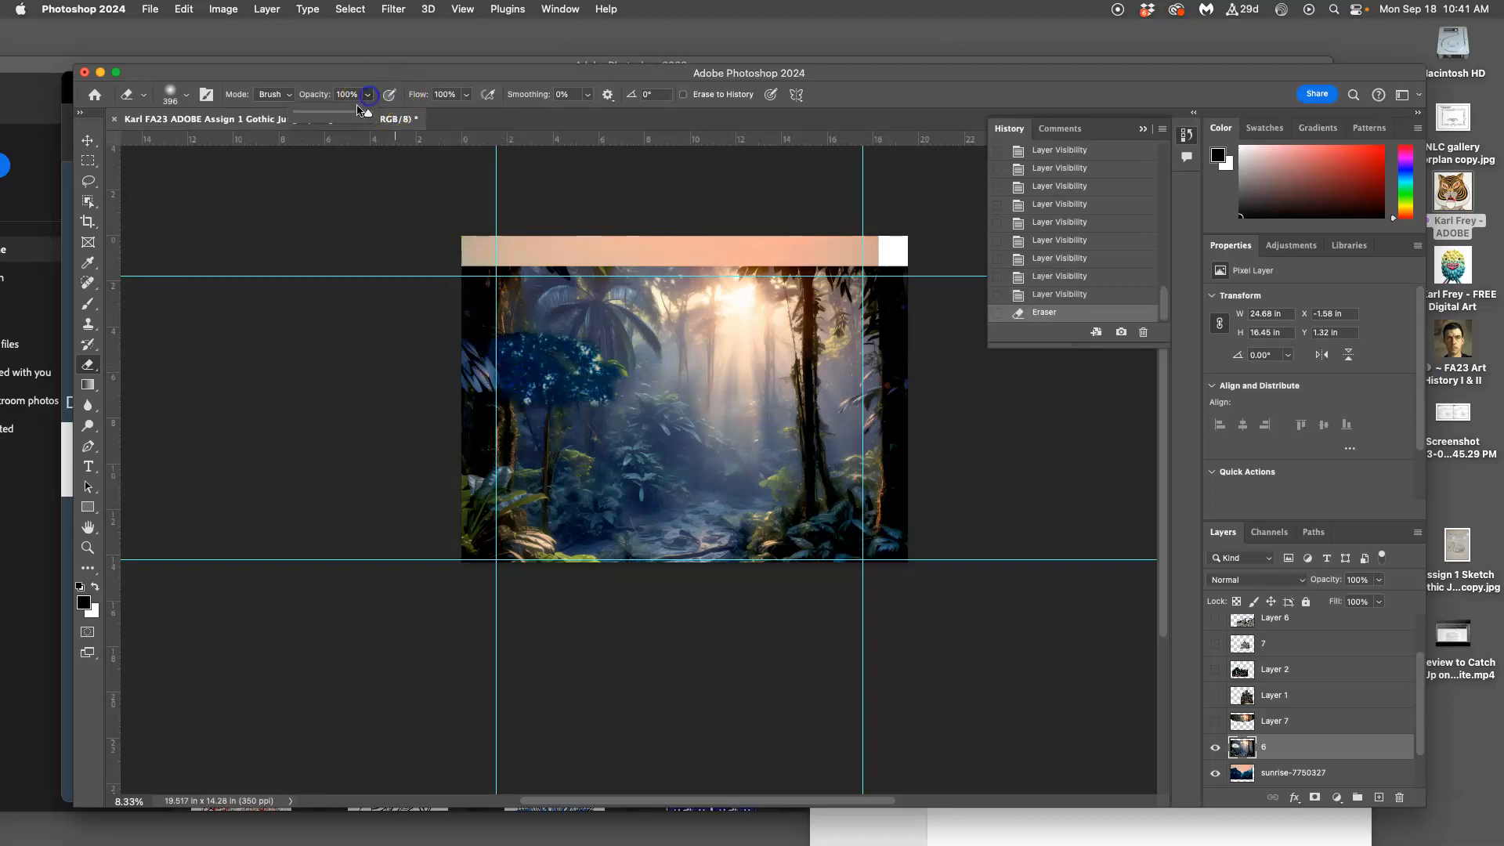
{"action": "left_click", "coordinate": [513, 322]}
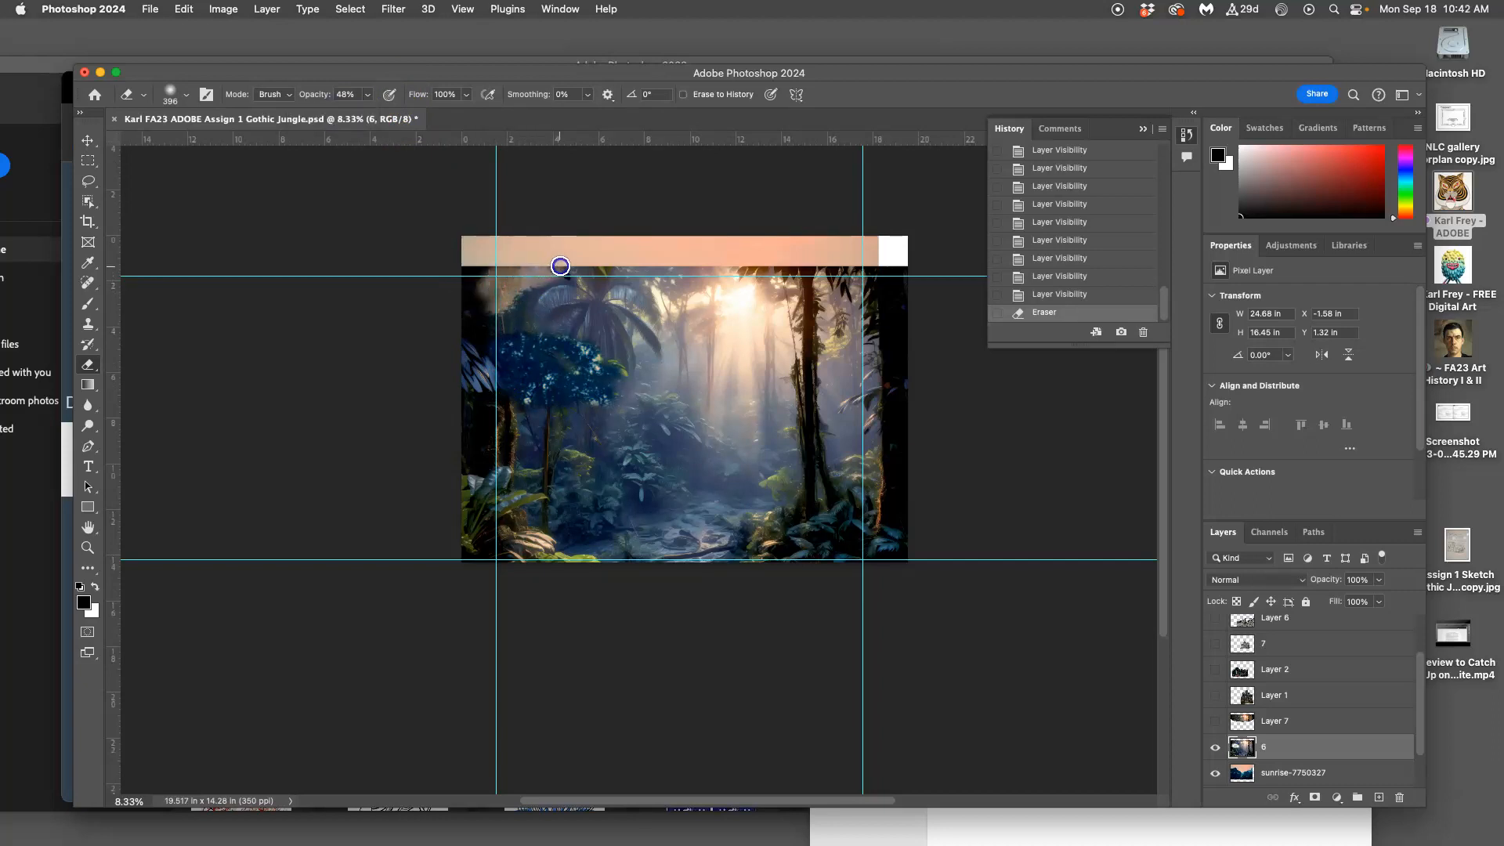
{"action": "left_click_drag", "start_coordinate": [574, 262], "coordinate": [721, 268]}
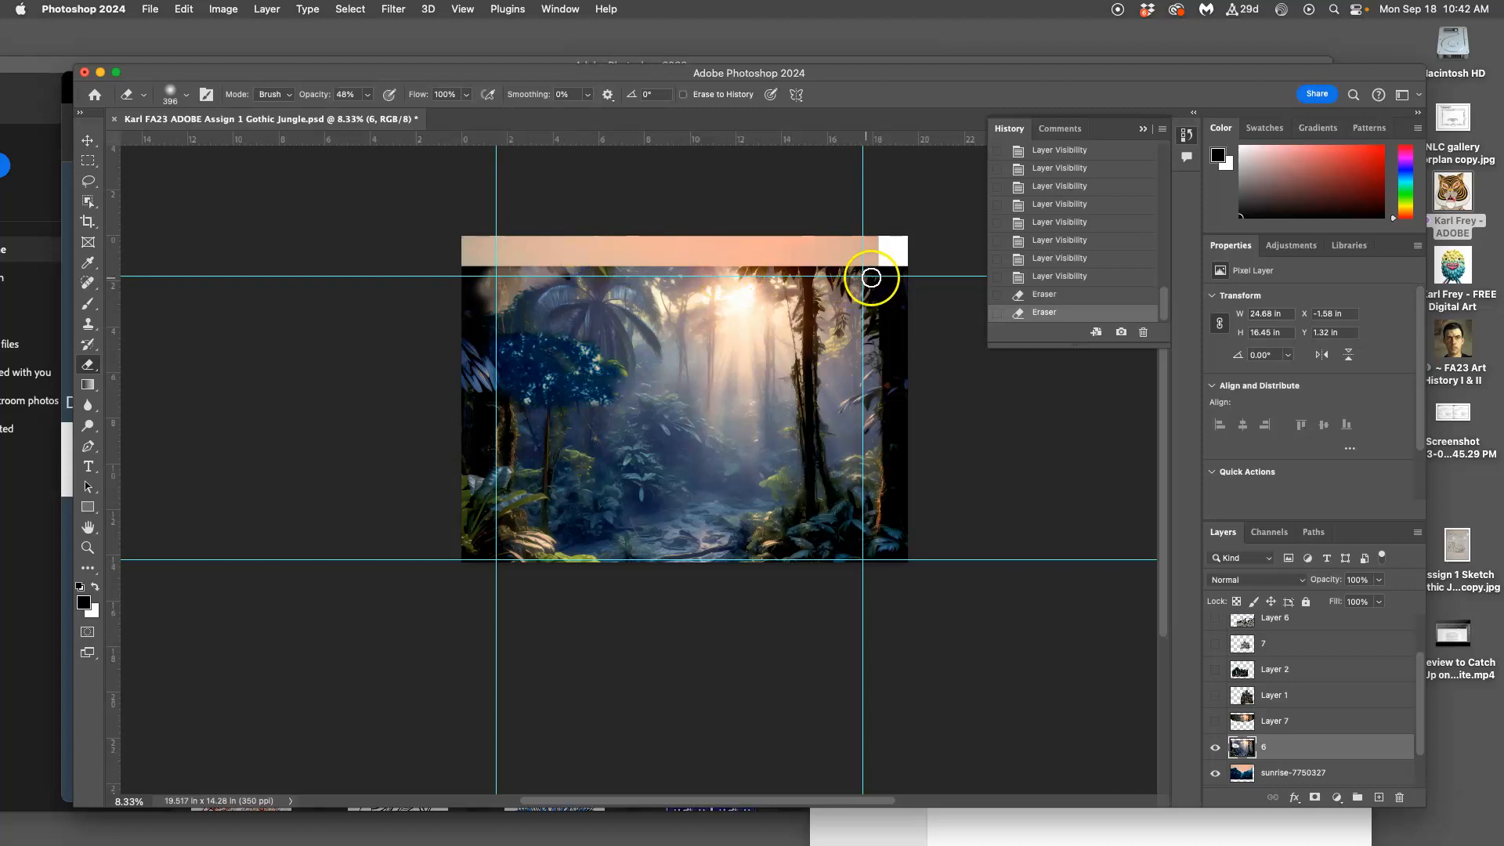
{"action": "mouse_move", "coordinate": [900, 376]}
{"action": "left_mouse_down"}
{"action": "mouse_move", "coordinate": [867, 430]}
{"action": "mouse_move", "coordinate": [564, 396]}
{"action": "mouse_move", "coordinate": [526, 407]}
{"action": "left_mouse_up"}
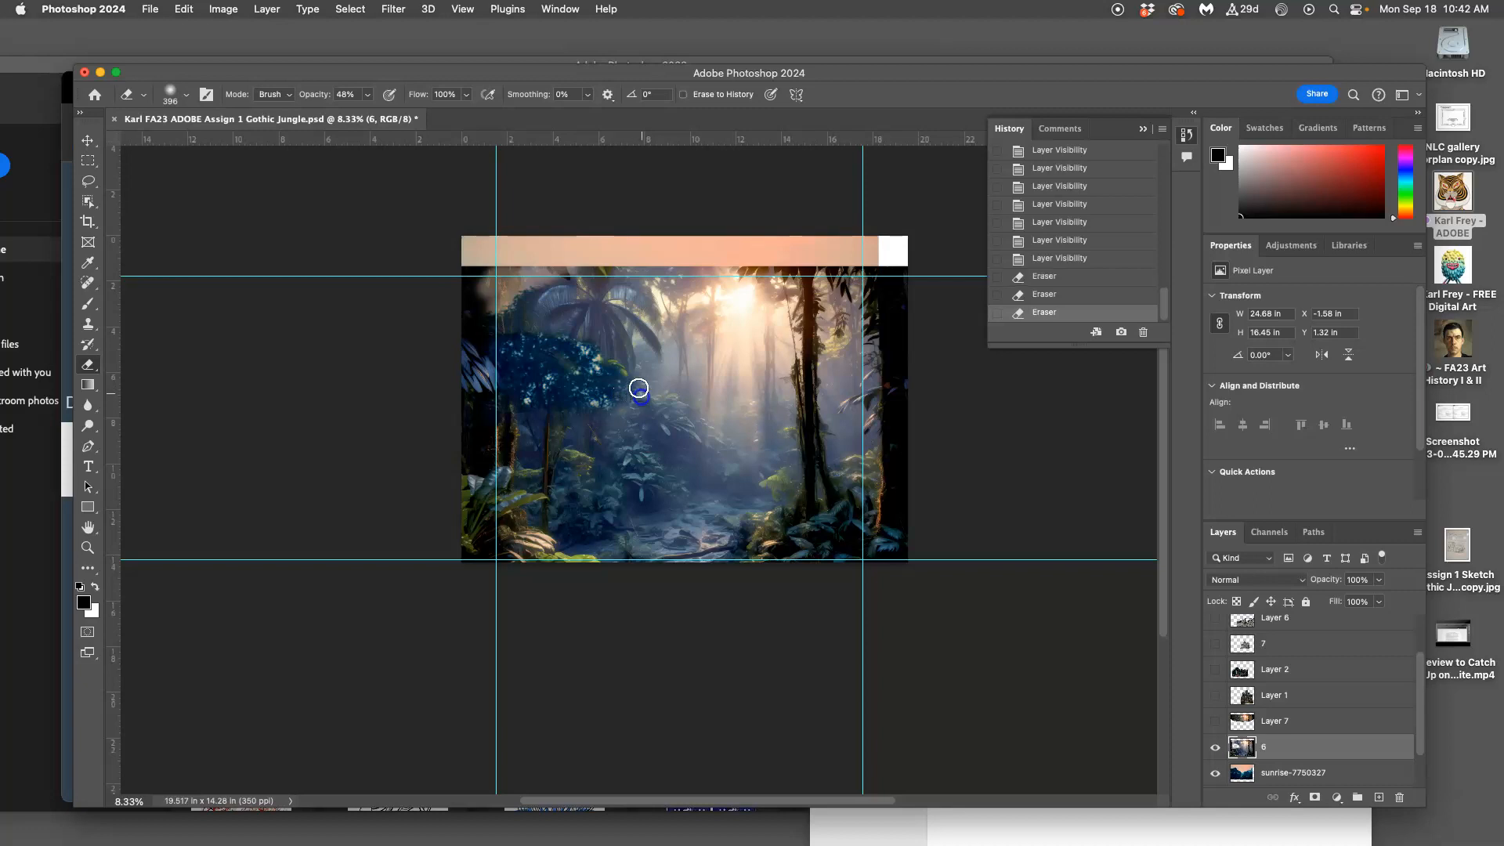
Toggle Layer 7 on and off to check its contents, and delete the layer
{"action": "left_click", "coordinate": [1215, 722]}
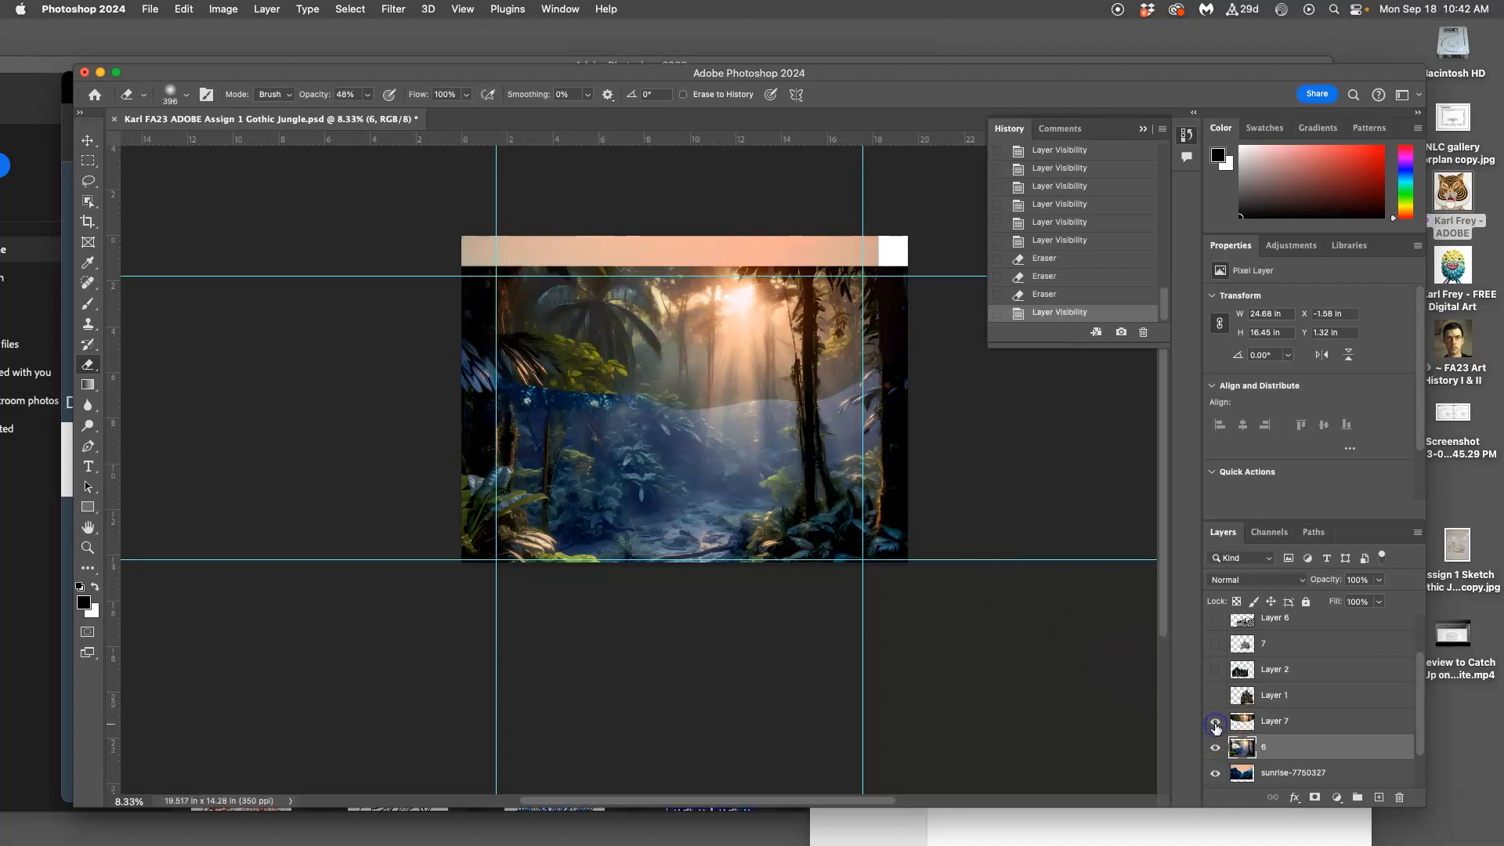
{"action": "left_click", "coordinate": [1215, 727]}
{"action": "left_click", "coordinate": [1257, 716]}
{"action": "key", "text": "Delete"}
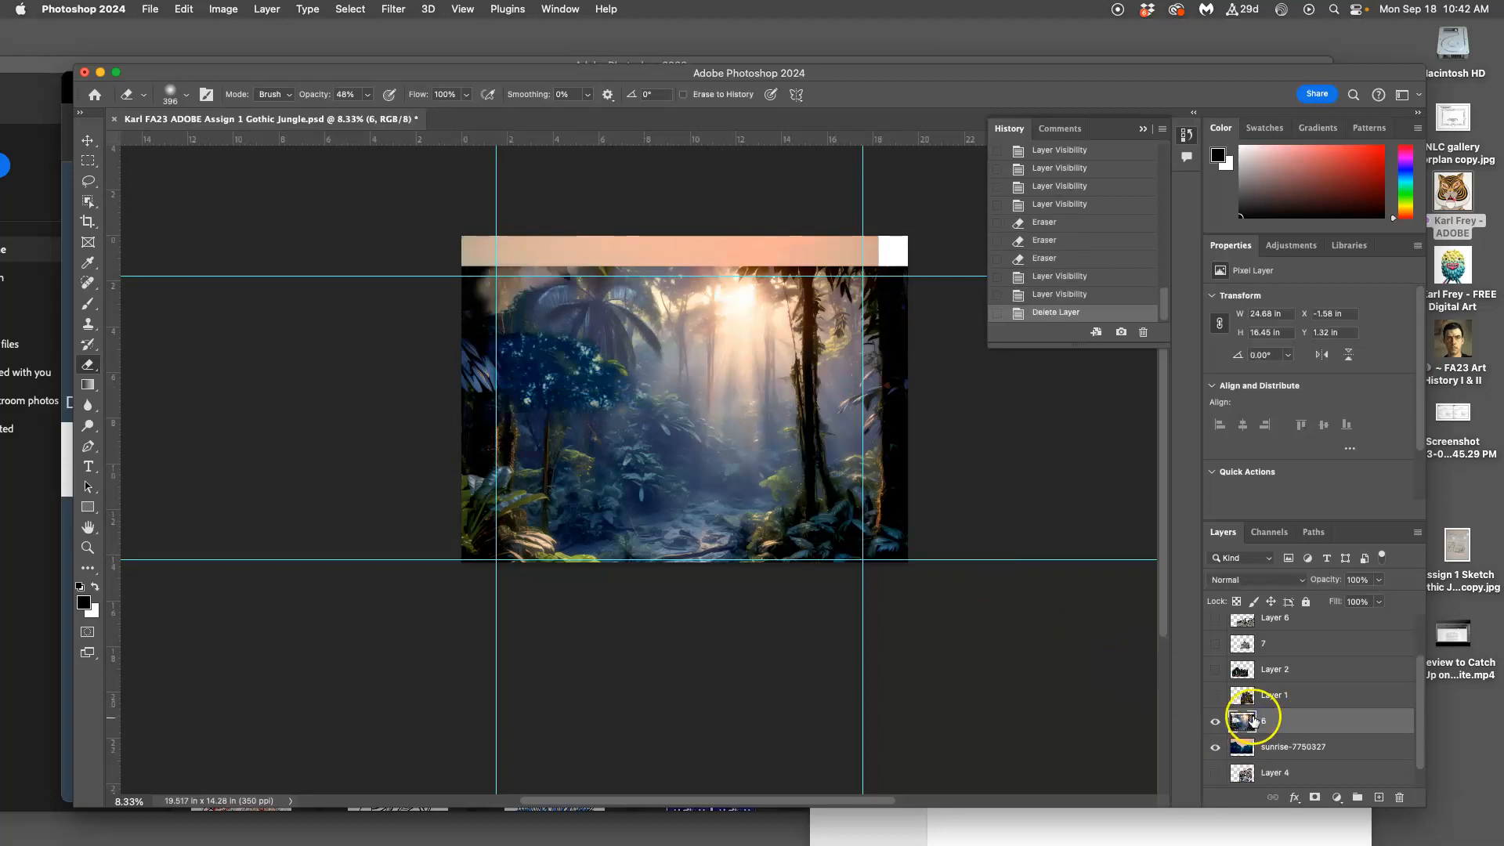
Show the abbey ruins on Layer 1, toggle Layer 2 on and off, and select Layer 1
{"action": "left_click", "coordinate": [1215, 697]}
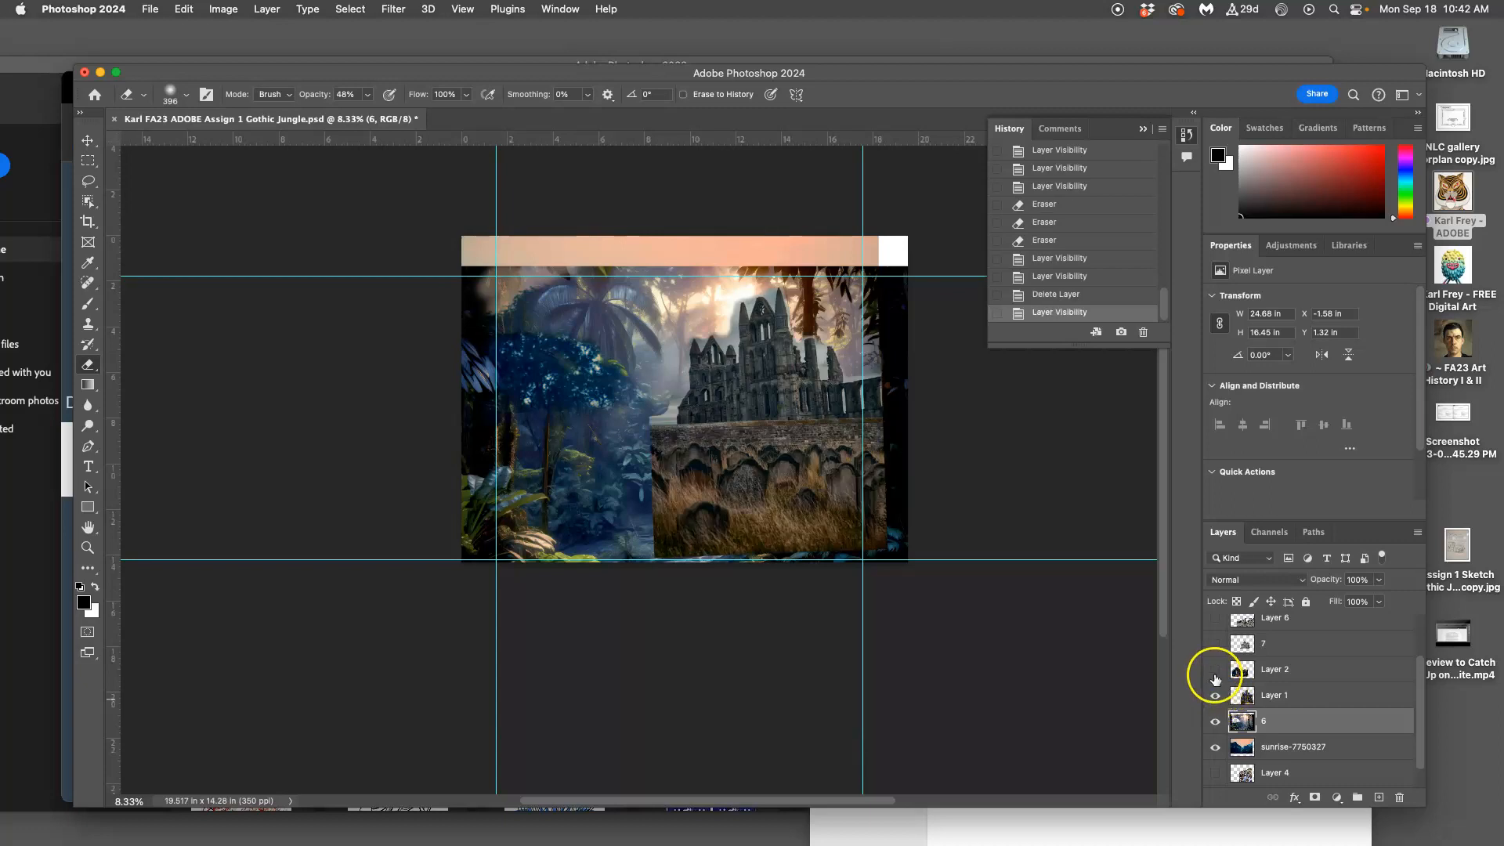
{"action": "left_click", "coordinate": [1215, 670]}
{"action": "left_click", "coordinate": [1215, 673]}
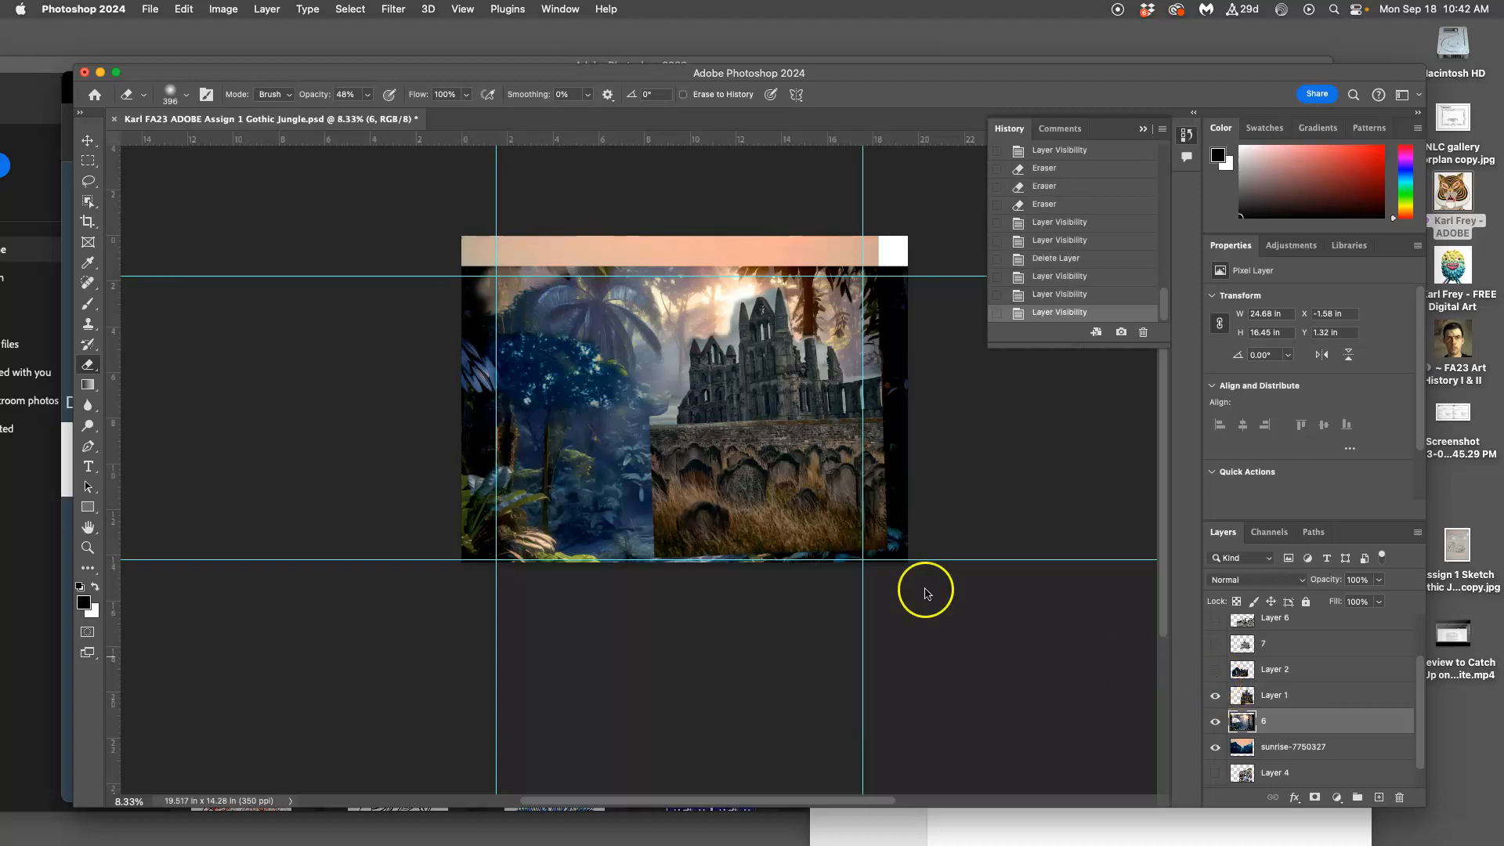
{"action": "left_click", "coordinate": [1287, 698]}
Toggle Layer 1's visibility and examine close up how the ruins match the jungle background
{"action": "left_click", "coordinate": [1215, 697]}
{"action": "left_click", "coordinate": [1214, 697]}
{"action": "key", "text": "super+plus"}
{"action": "key", "text": "super+plus"}
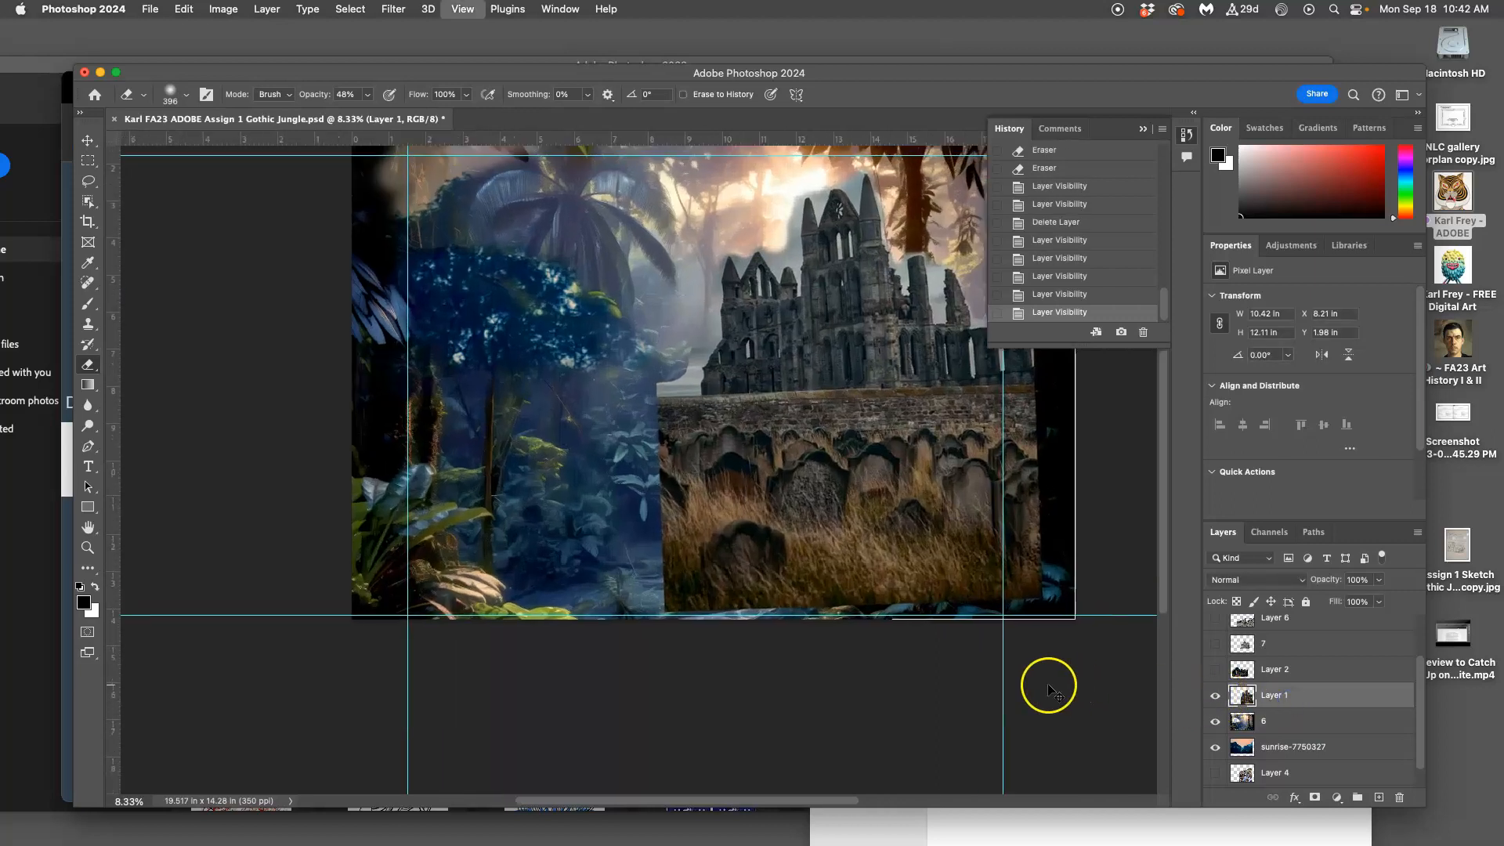
{"action": "left_click_drag", "start_coordinate": [849, 484], "coordinate": [680, 650]}
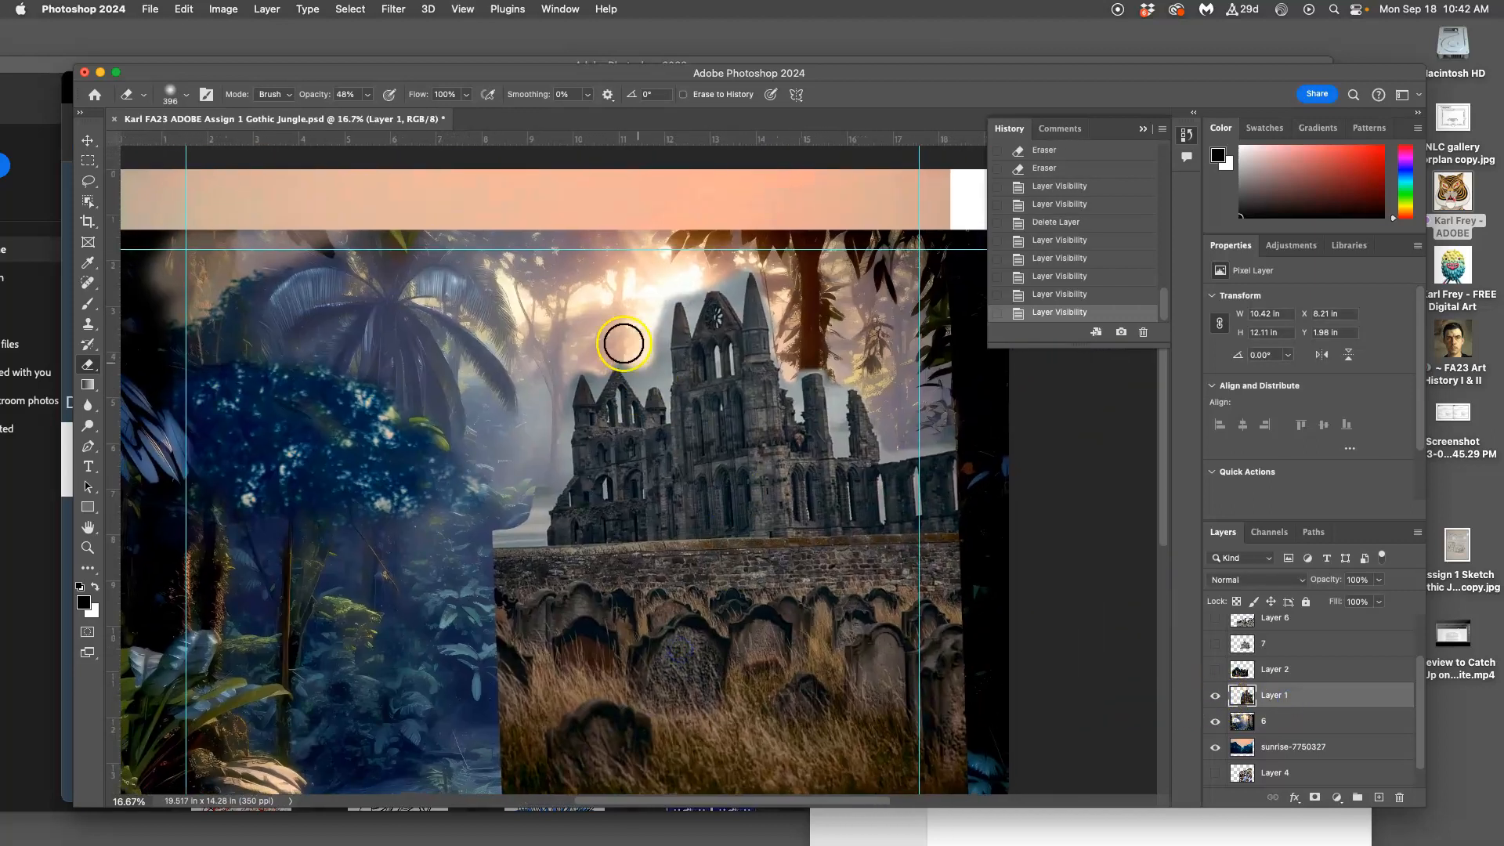
{"action": "left_click", "coordinate": [1216, 697]}
{"action": "left_click", "coordinate": [1217, 697]}
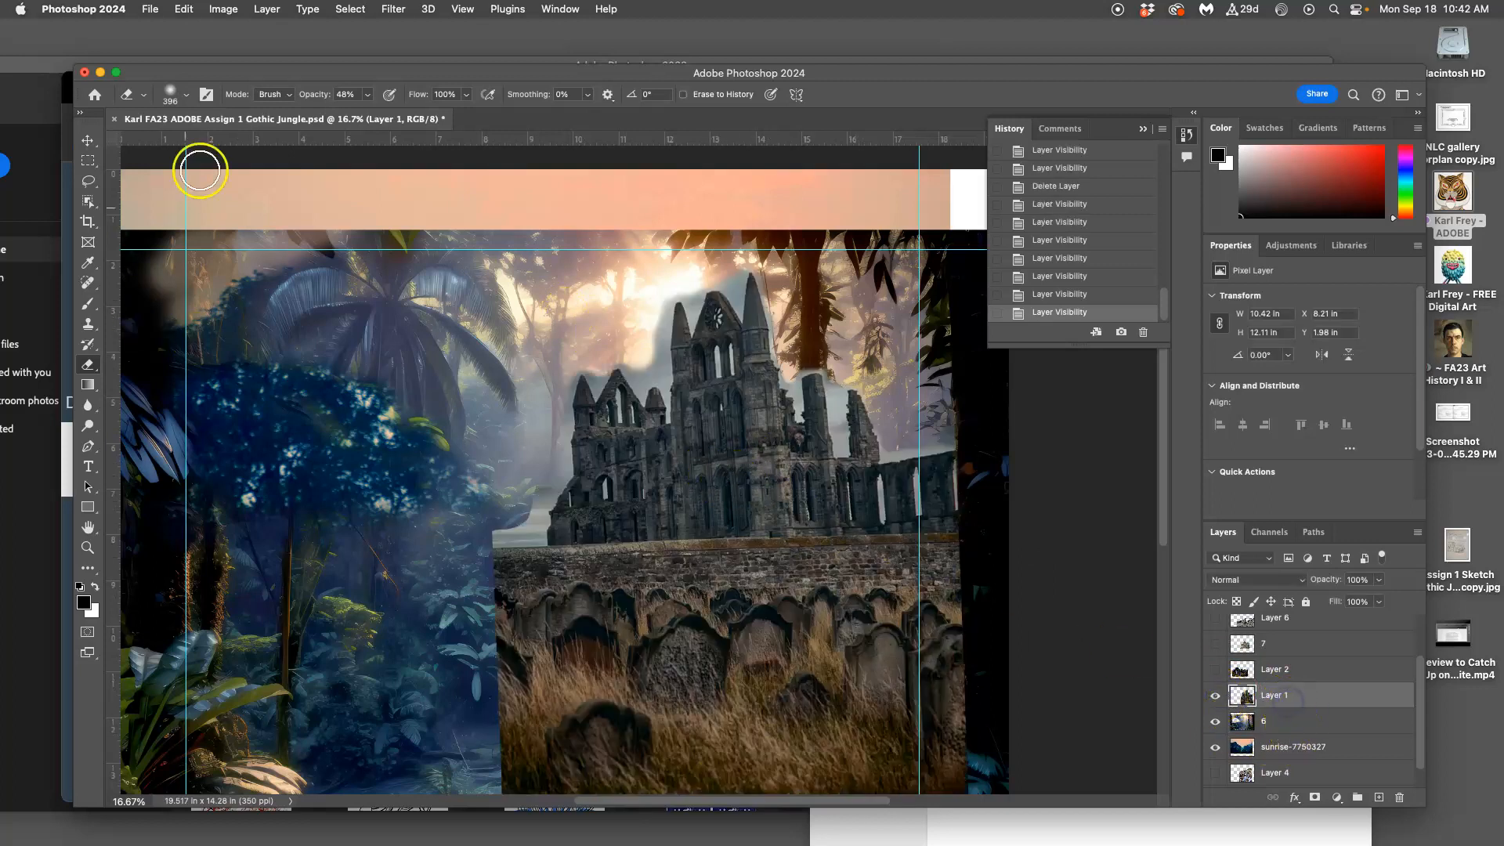
Apply Levels to Layer 1 with the midtone input at 0.77 and the white input at 221
{"action": "left_click", "coordinate": [222, 8]}
{"action": "mouse_move", "coordinate": [221, 52]}
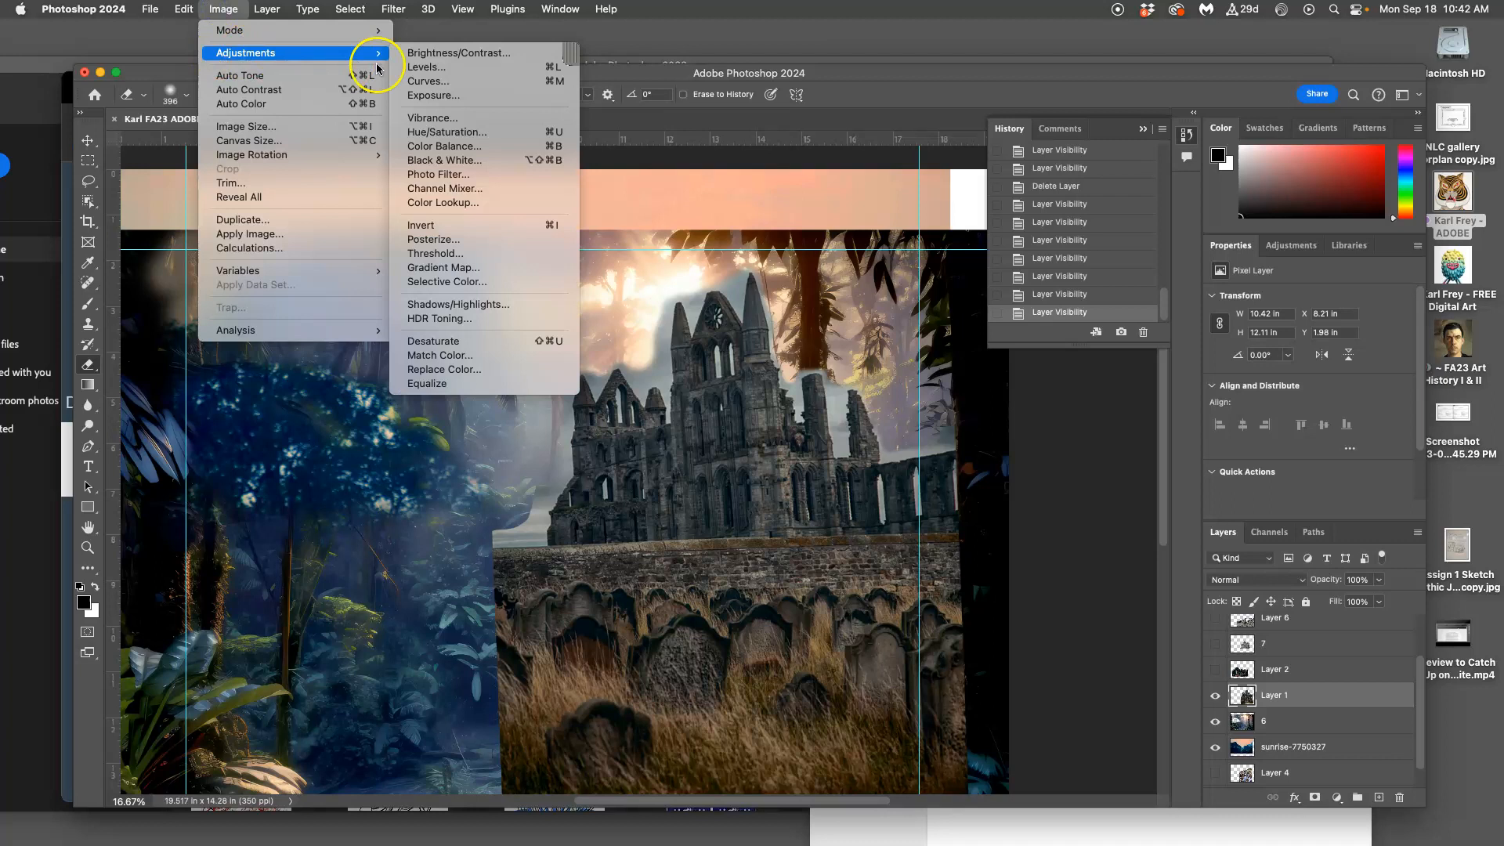
{"action": "left_click", "coordinate": [532, 66]}
{"action": "mouse_move", "coordinate": [1060, 313]}
{"action": "left_mouse_down"}
{"action": "mouse_move", "coordinate": [1042, 319]}
{"action": "mouse_move", "coordinate": [1076, 318]}
{"action": "left_mouse_up"}
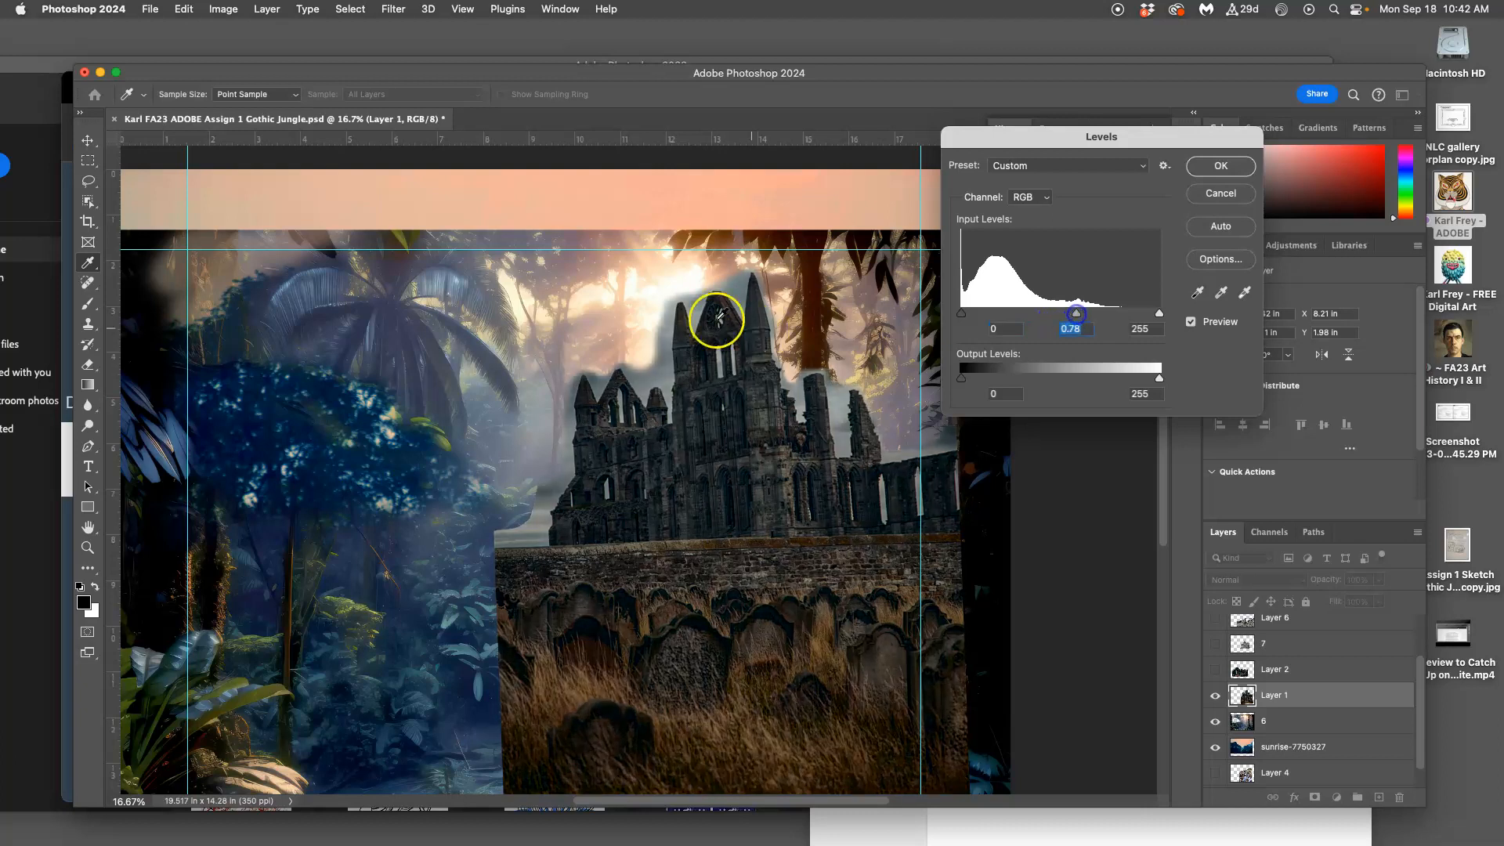
{"action": "mouse_move", "coordinate": [961, 315]}
{"action": "left_mouse_down"}
{"action": "mouse_move", "coordinate": [1015, 318]}
{"action": "mouse_move", "coordinate": [942, 313]}
{"action": "left_mouse_up"}
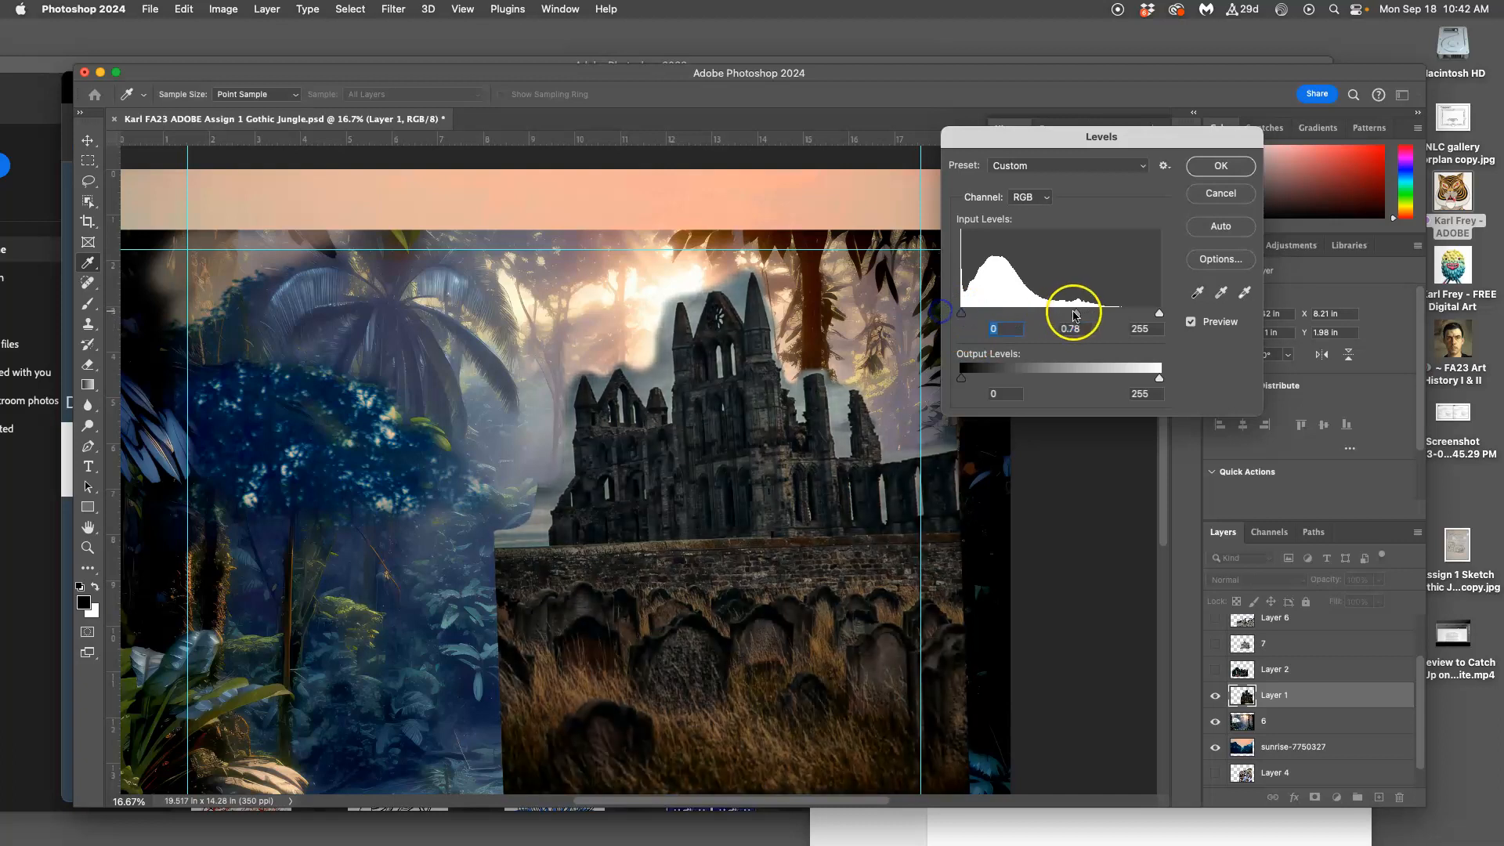
{"action": "left_click_drag", "start_coordinate": [1074, 315], "coordinate": [1068, 316]}
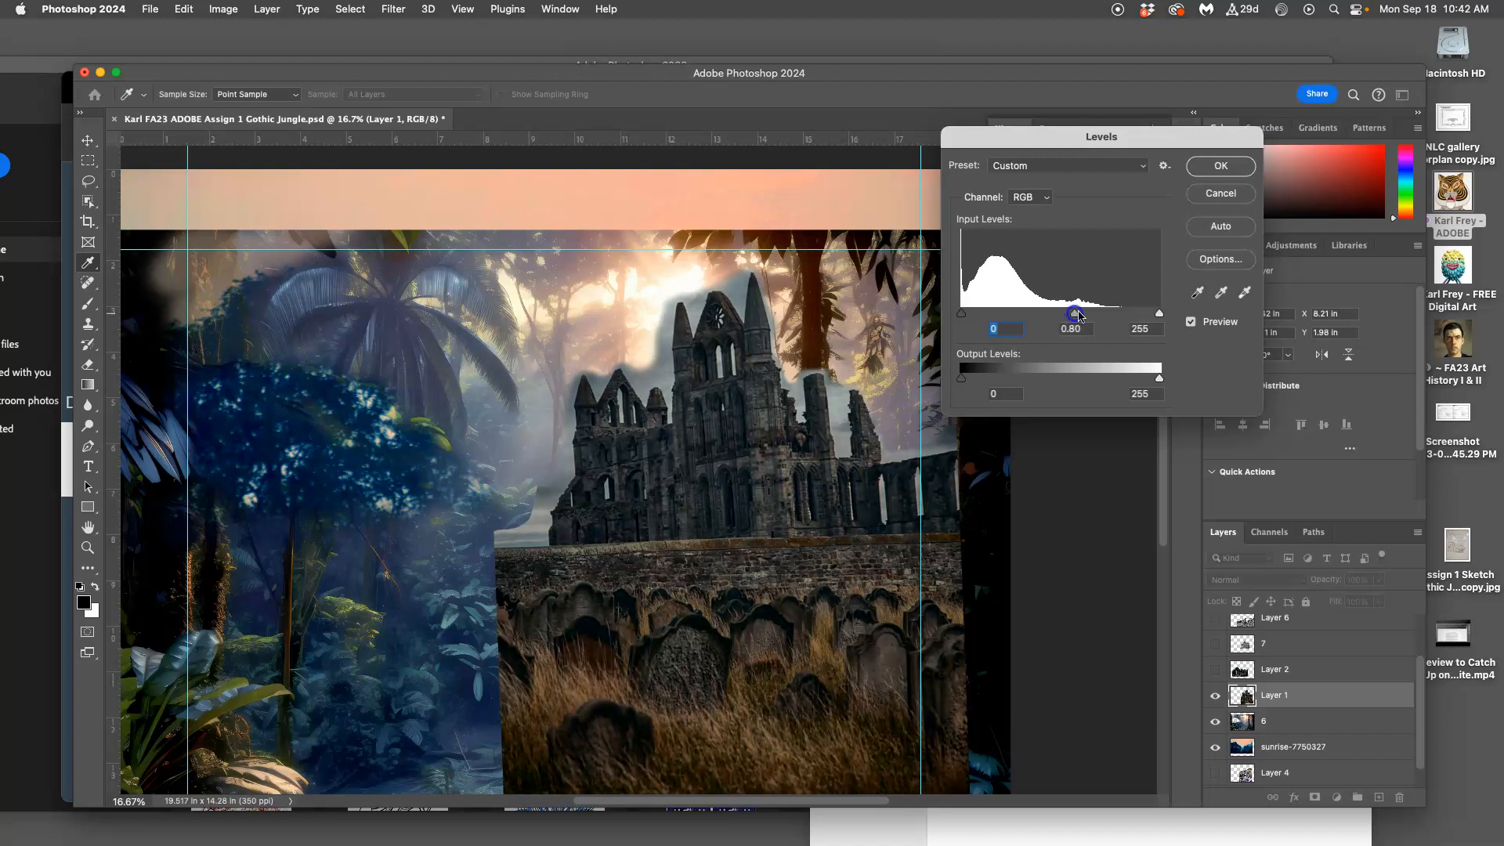
{"action": "left_click_drag", "start_coordinate": [1159, 314], "coordinate": [1064, 318]}
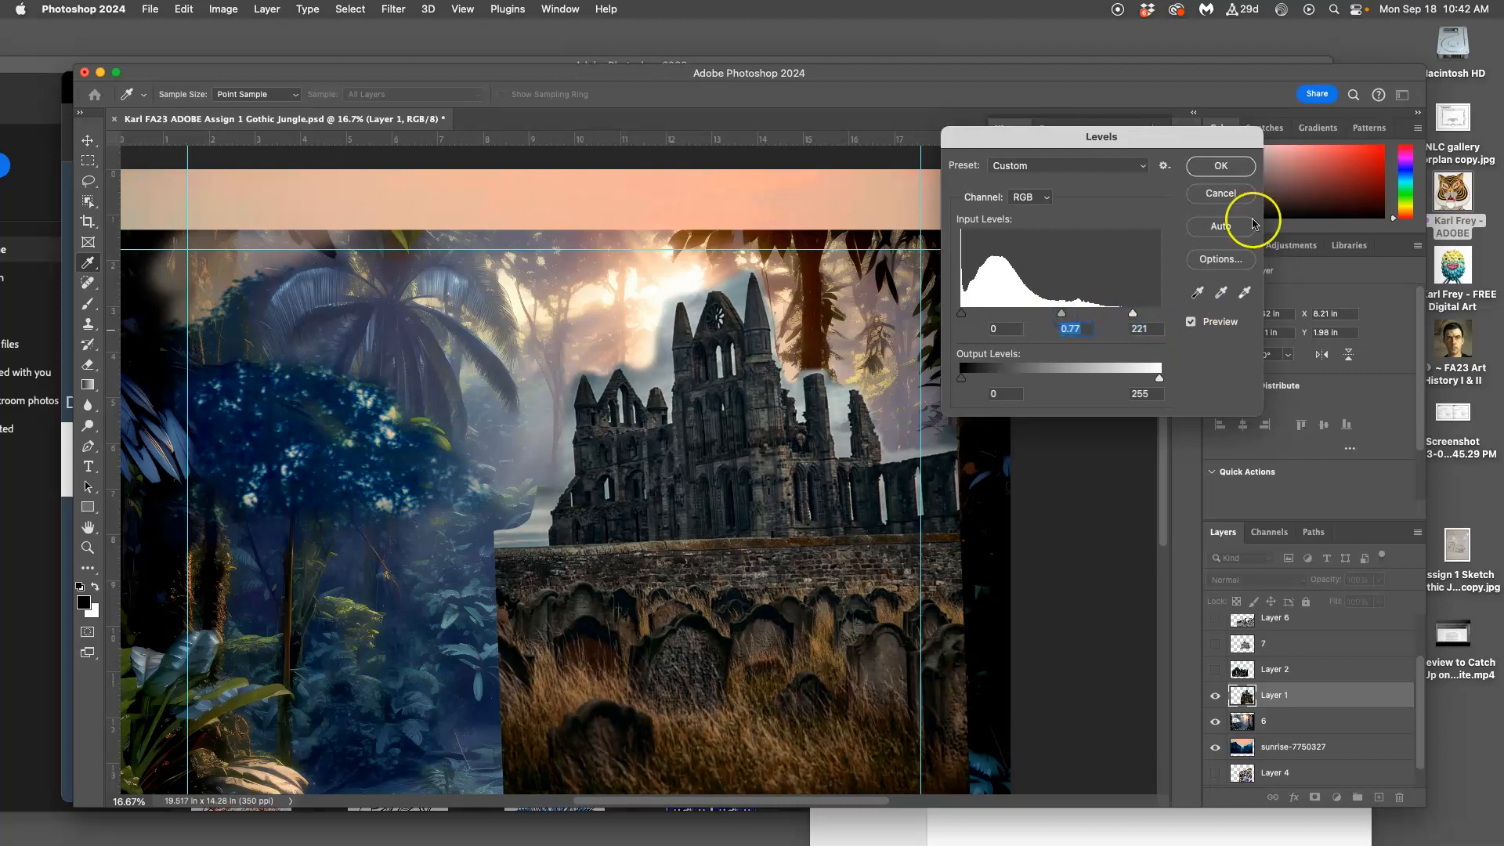
{"action": "left_click", "coordinate": [1236, 167]}
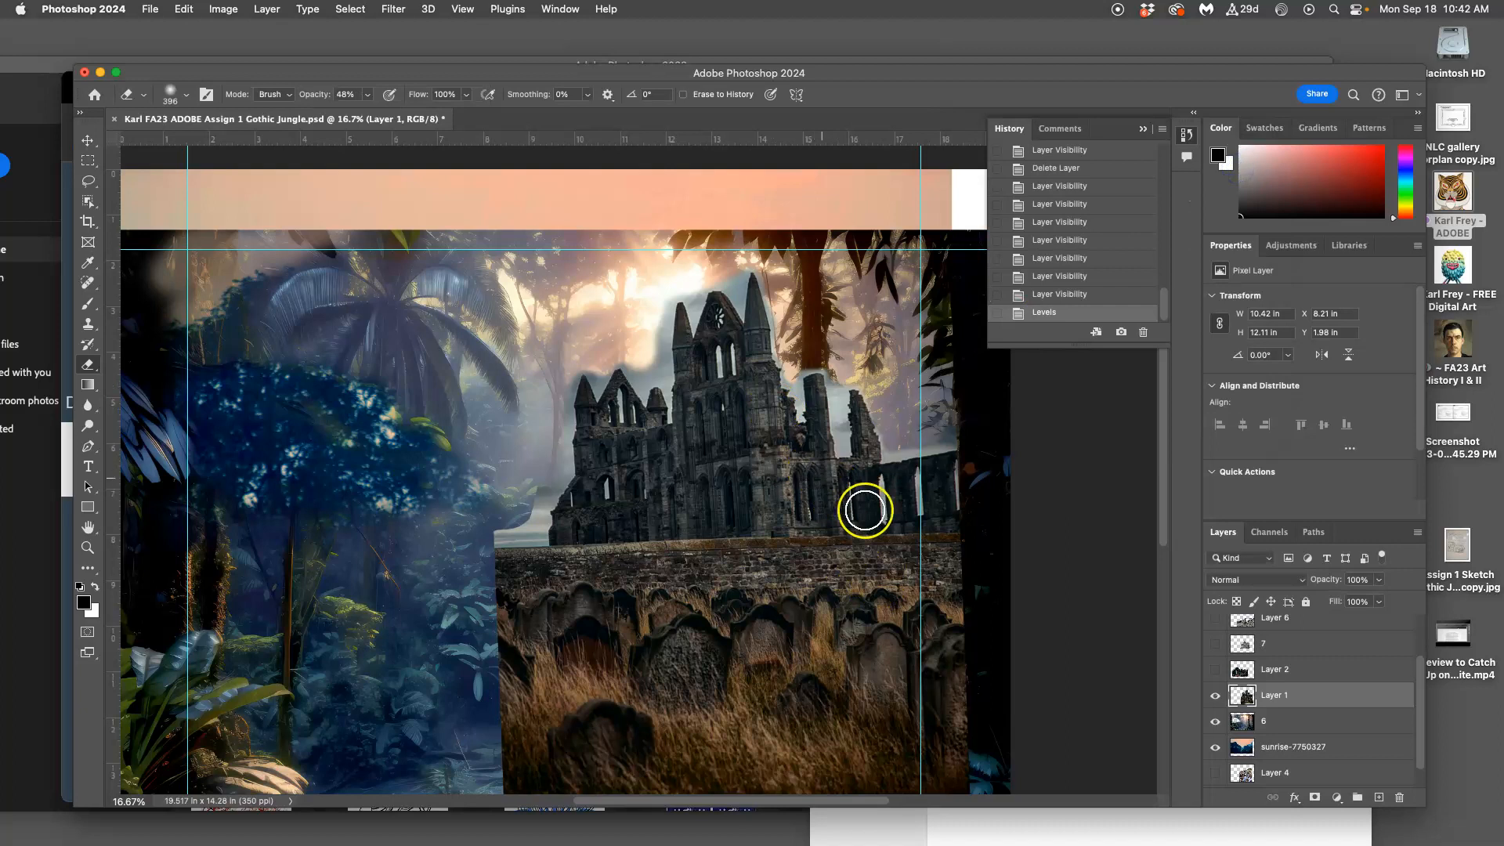
Start a Color Balance on Layer 1, shifting the midtones to cyan -15 and magenta -8 with slightly more blue
{"action": "left_click", "coordinate": [223, 8]}
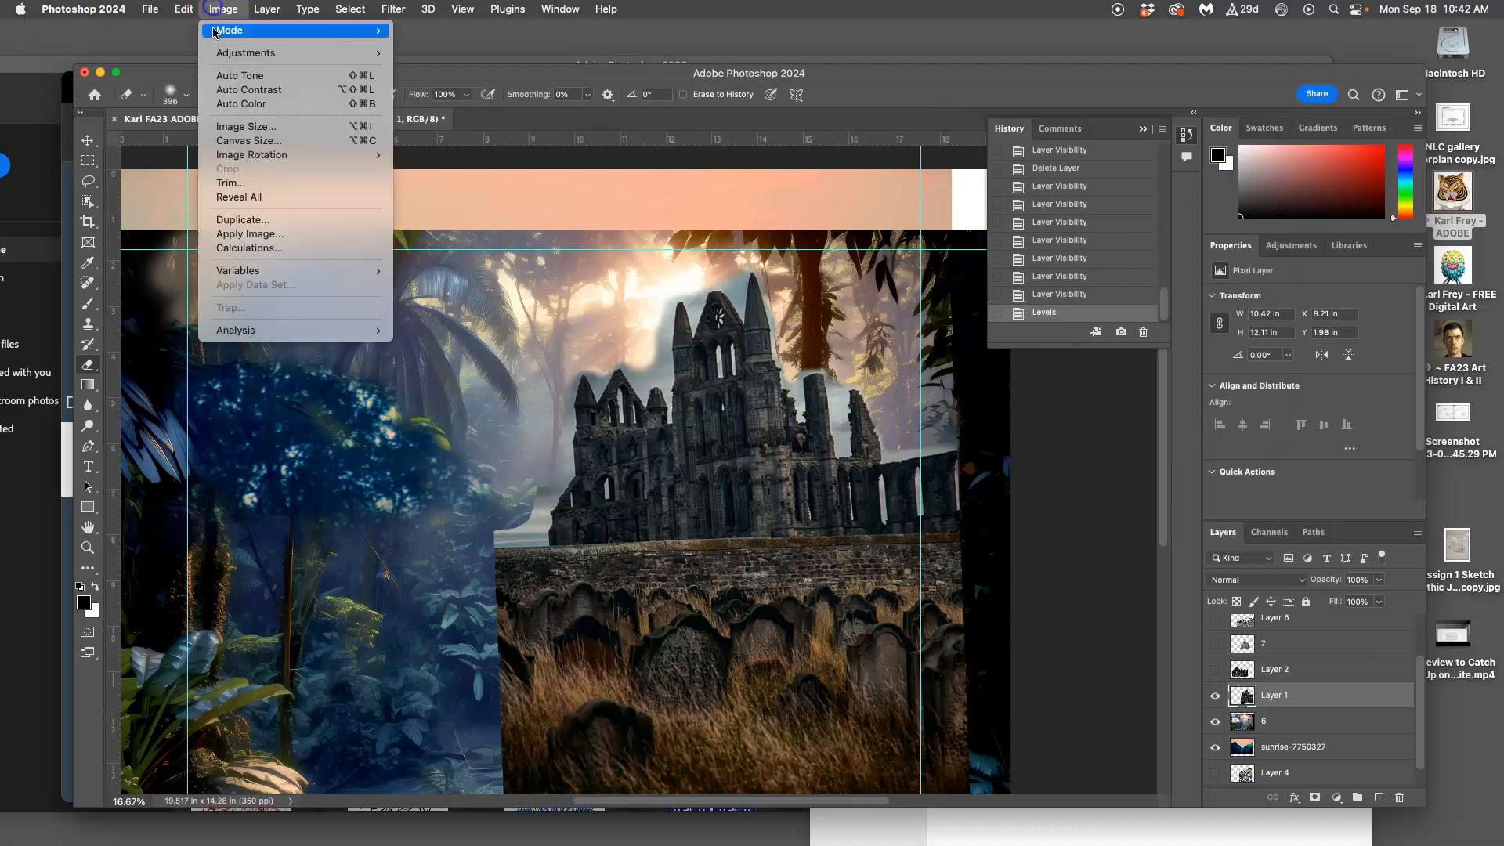
{"action": "mouse_move", "coordinate": [259, 52]}
{"action": "left_click", "coordinate": [444, 146]}
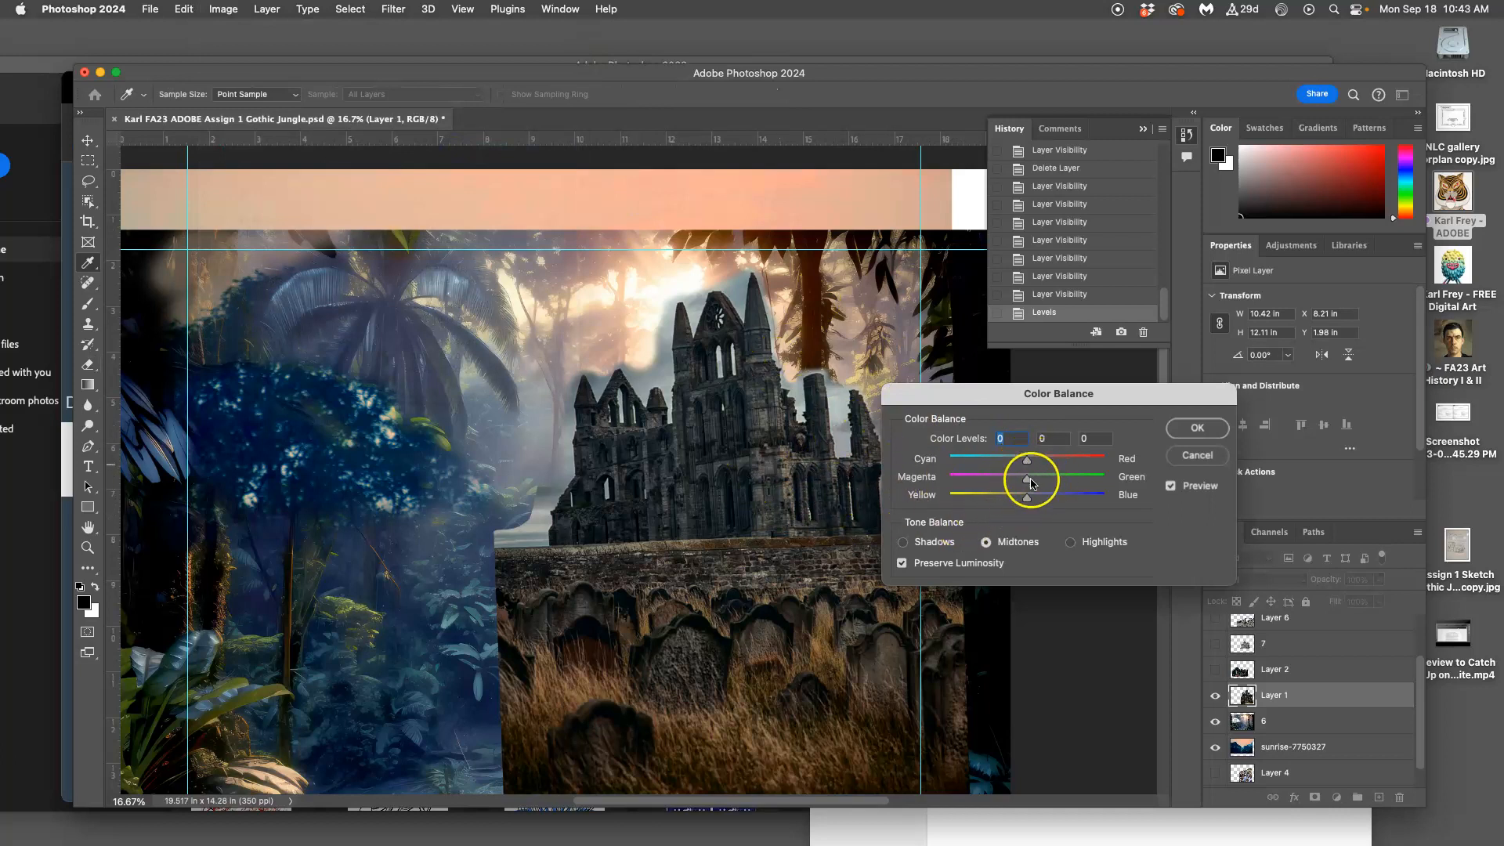
{"action": "left_click_drag", "start_coordinate": [1027, 461], "coordinate": [1016, 461]}
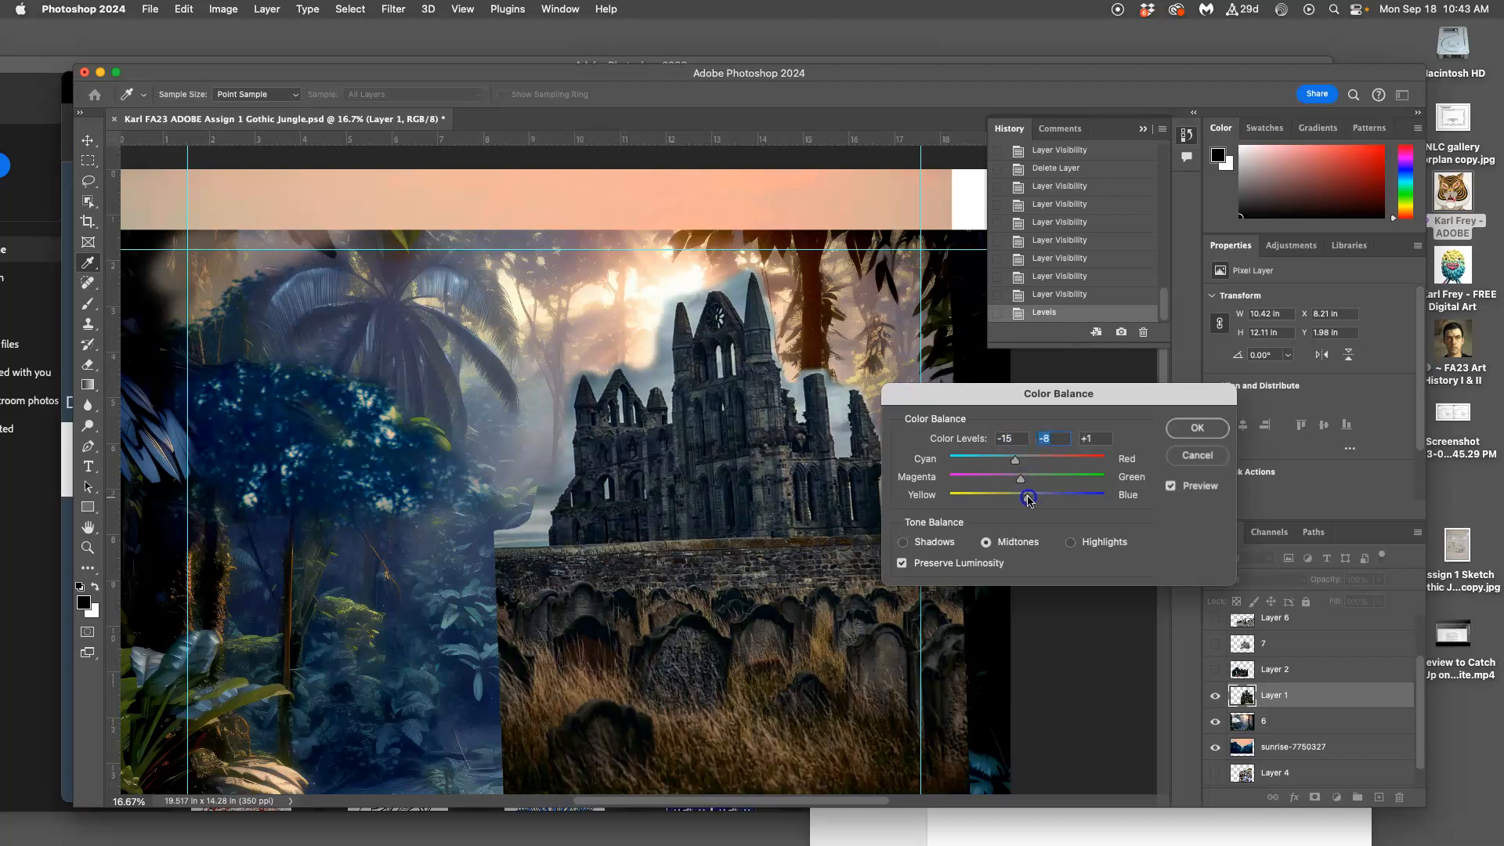
{"action": "left_click_drag", "start_coordinate": [1032, 500], "coordinate": [1032, 499]}
Set the Color Balance highlights to +15, 0, -10, shift the shadows slightly toward cyan, and apply the adjustment to Layer 1
{"action": "left_click", "coordinate": [1069, 542]}
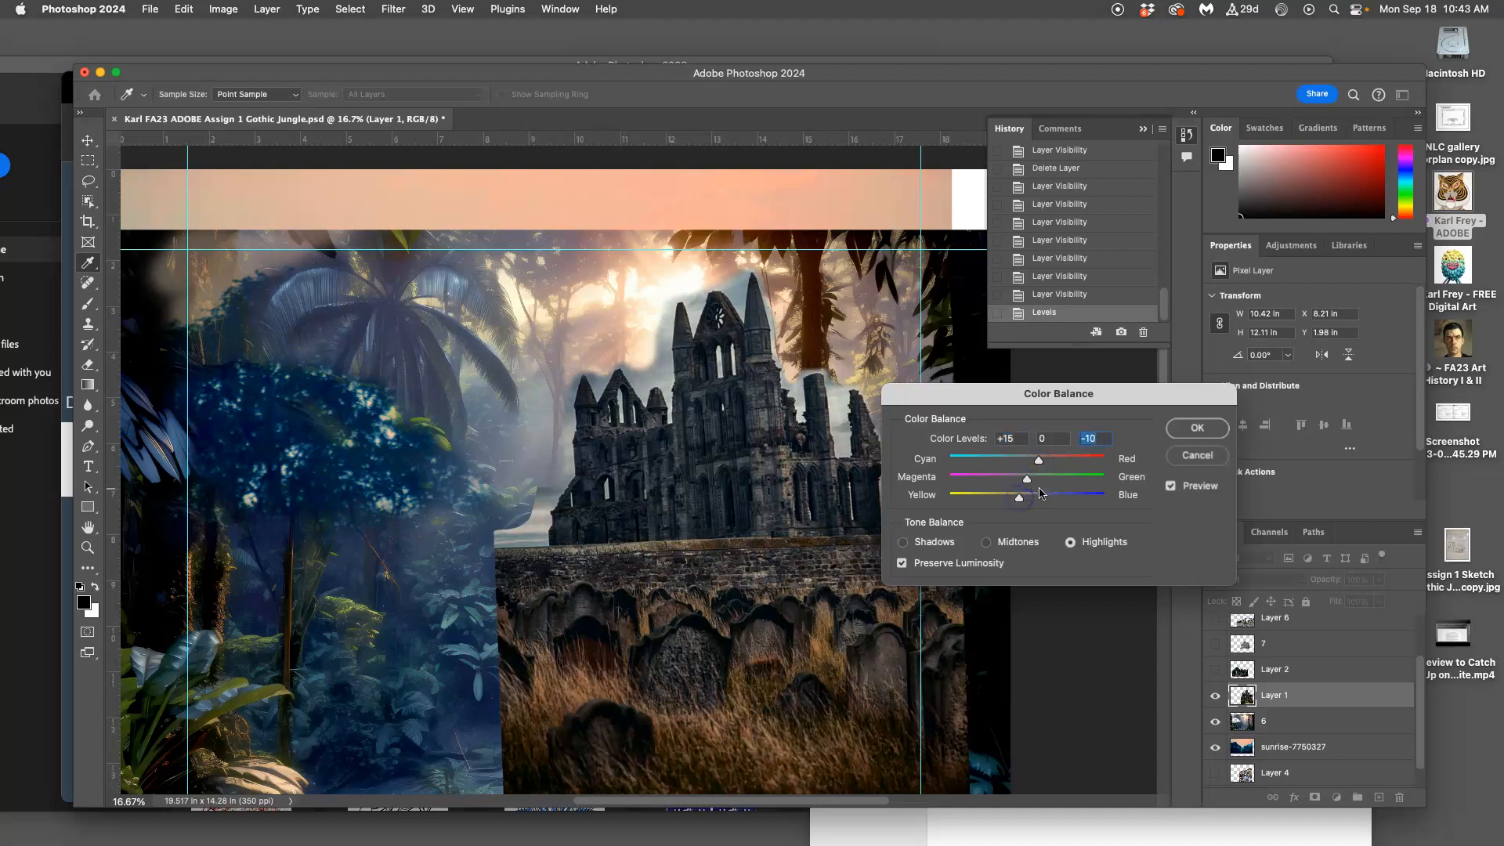
{"action": "left_click", "coordinate": [903, 541]}
{"action": "left_click_drag", "start_coordinate": [1009, 457], "coordinate": [1018, 462]}
{"action": "left_click", "coordinate": [1196, 428]}
{"action": "key", "text": "e"}
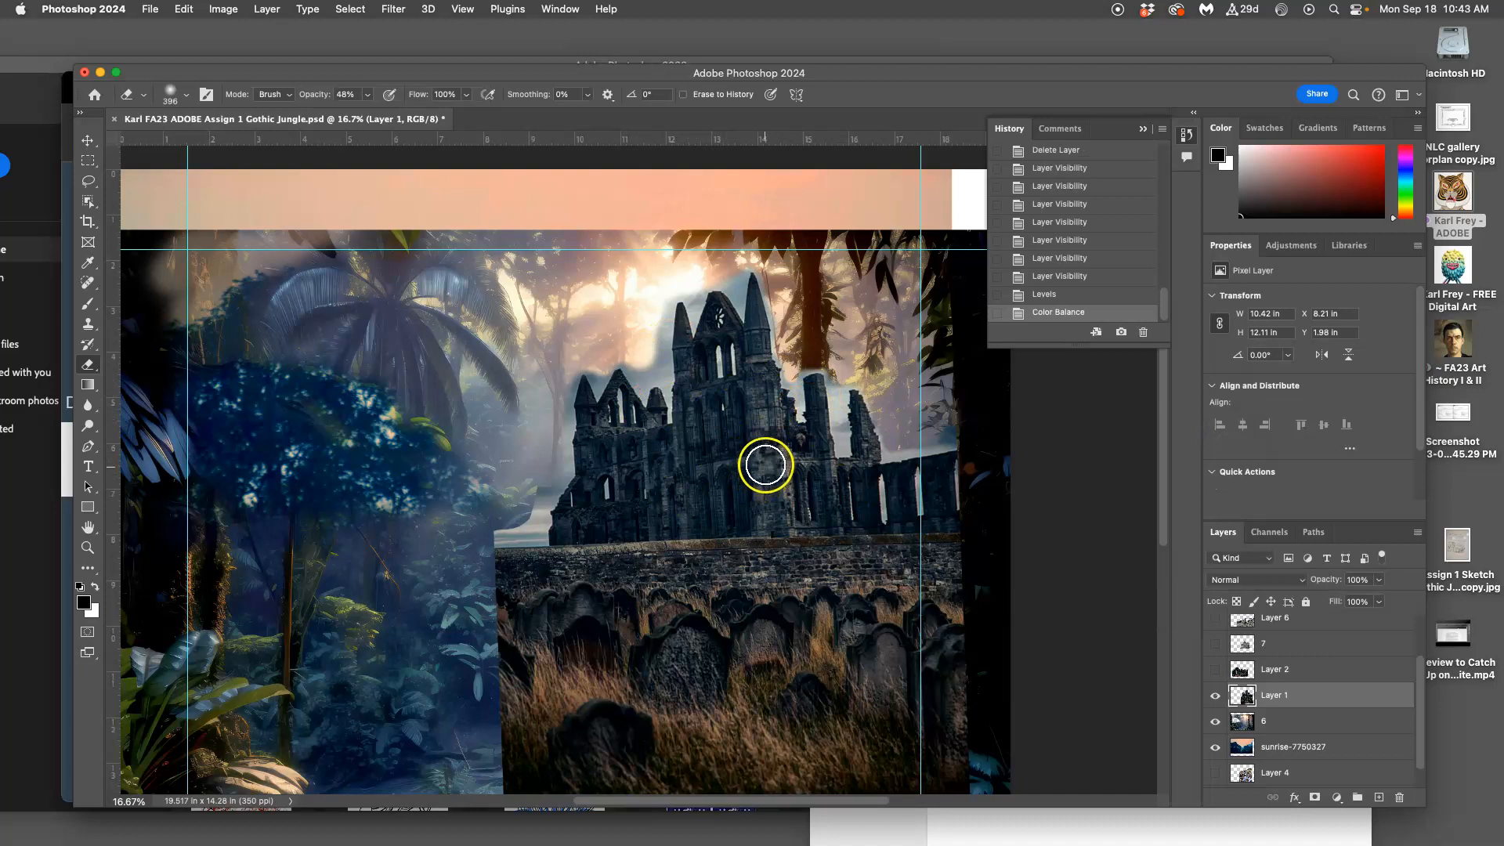
Apply Hue/Saturation to Layer 1 with hue +7 and saturation +6
{"action": "left_click", "coordinate": [223, 8]}
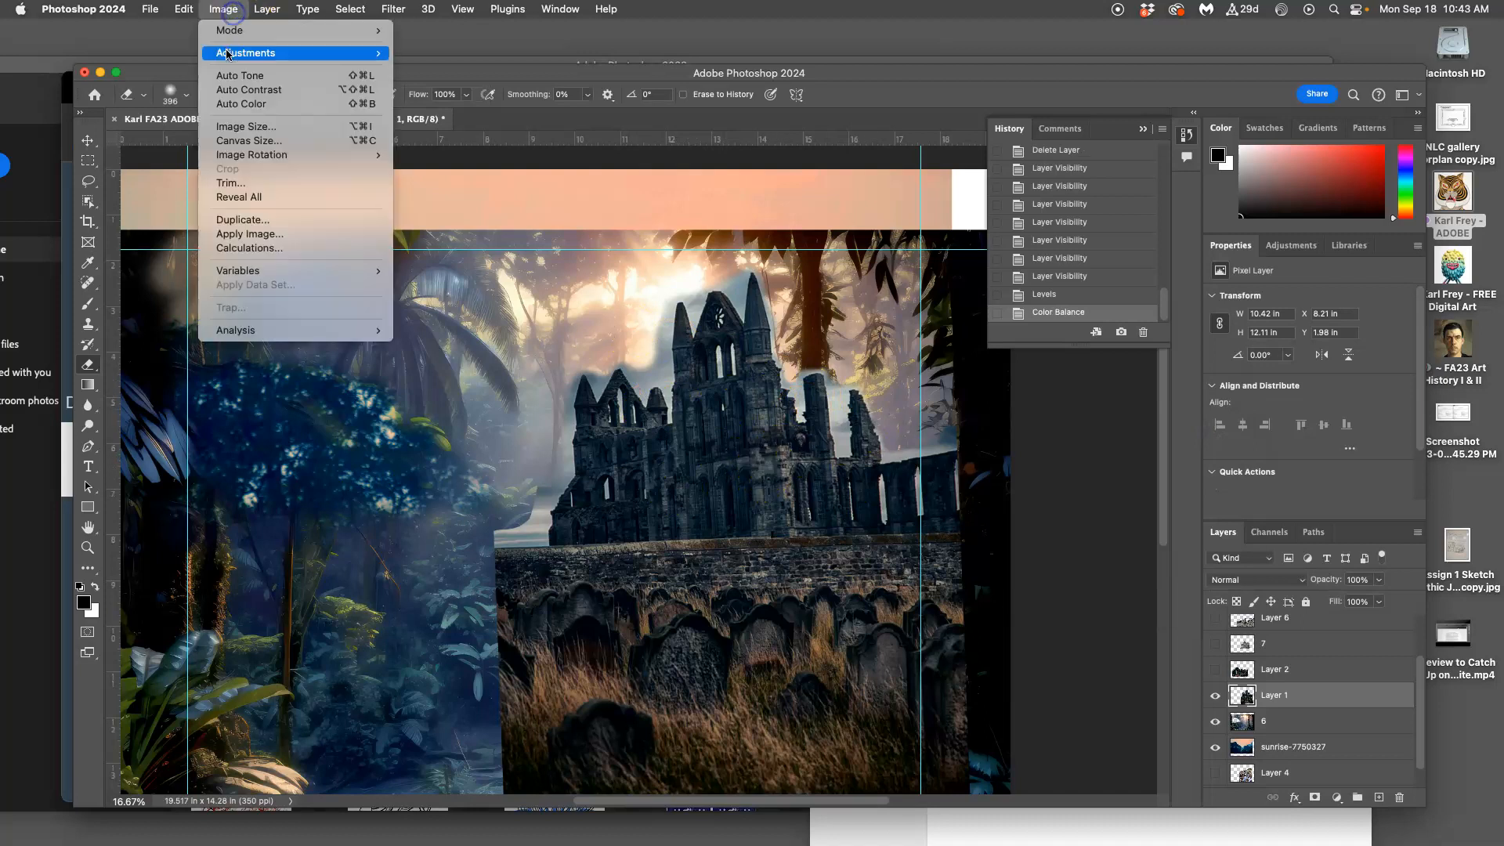
{"action": "mouse_move", "coordinate": [251, 53]}
{"action": "left_click", "coordinate": [443, 132]}
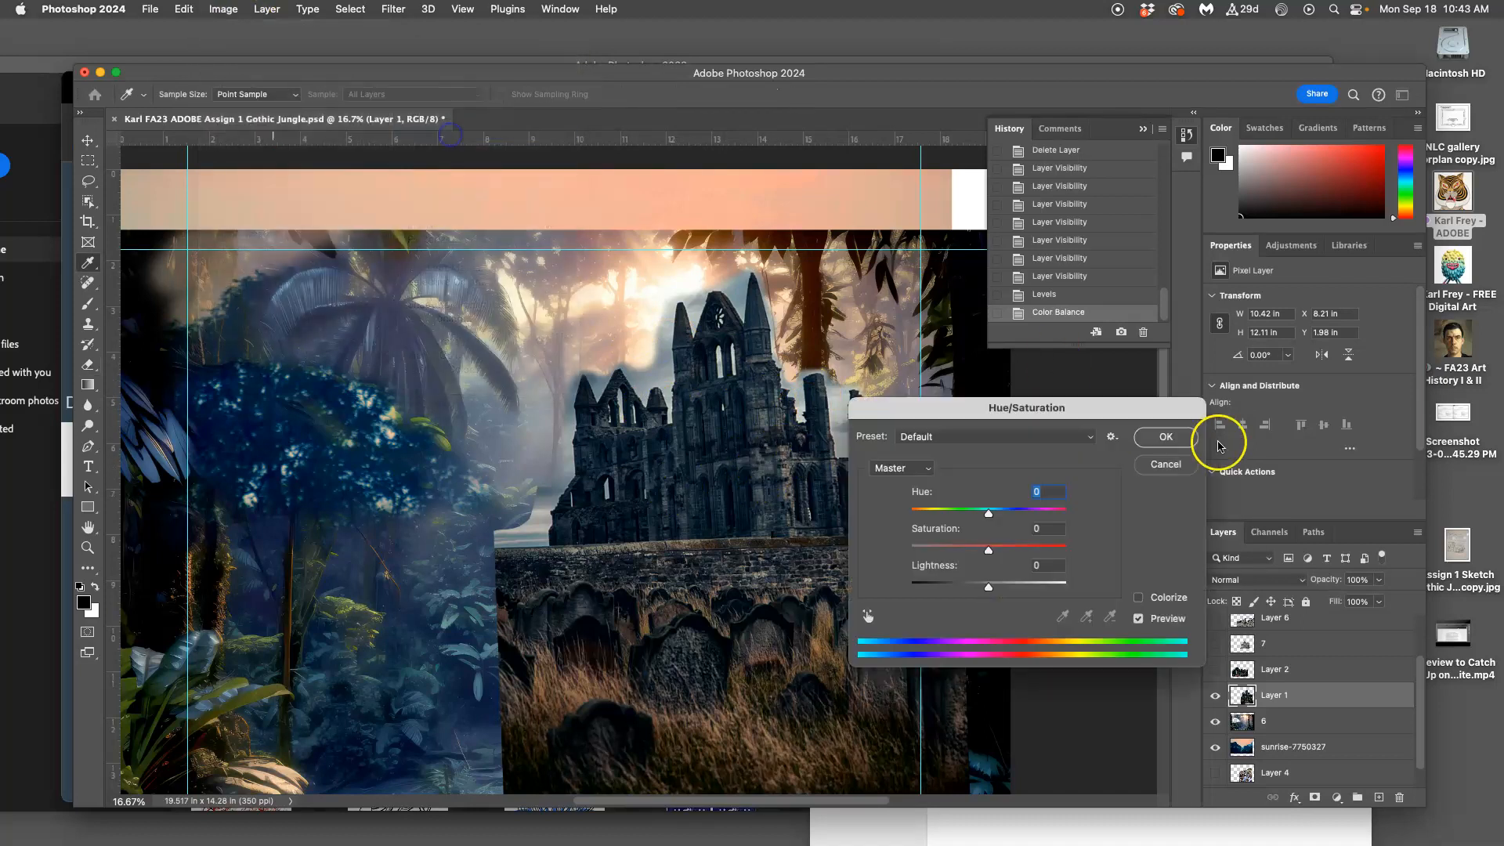
{"action": "left_click_drag", "start_coordinate": [996, 517], "coordinate": [973, 517]}
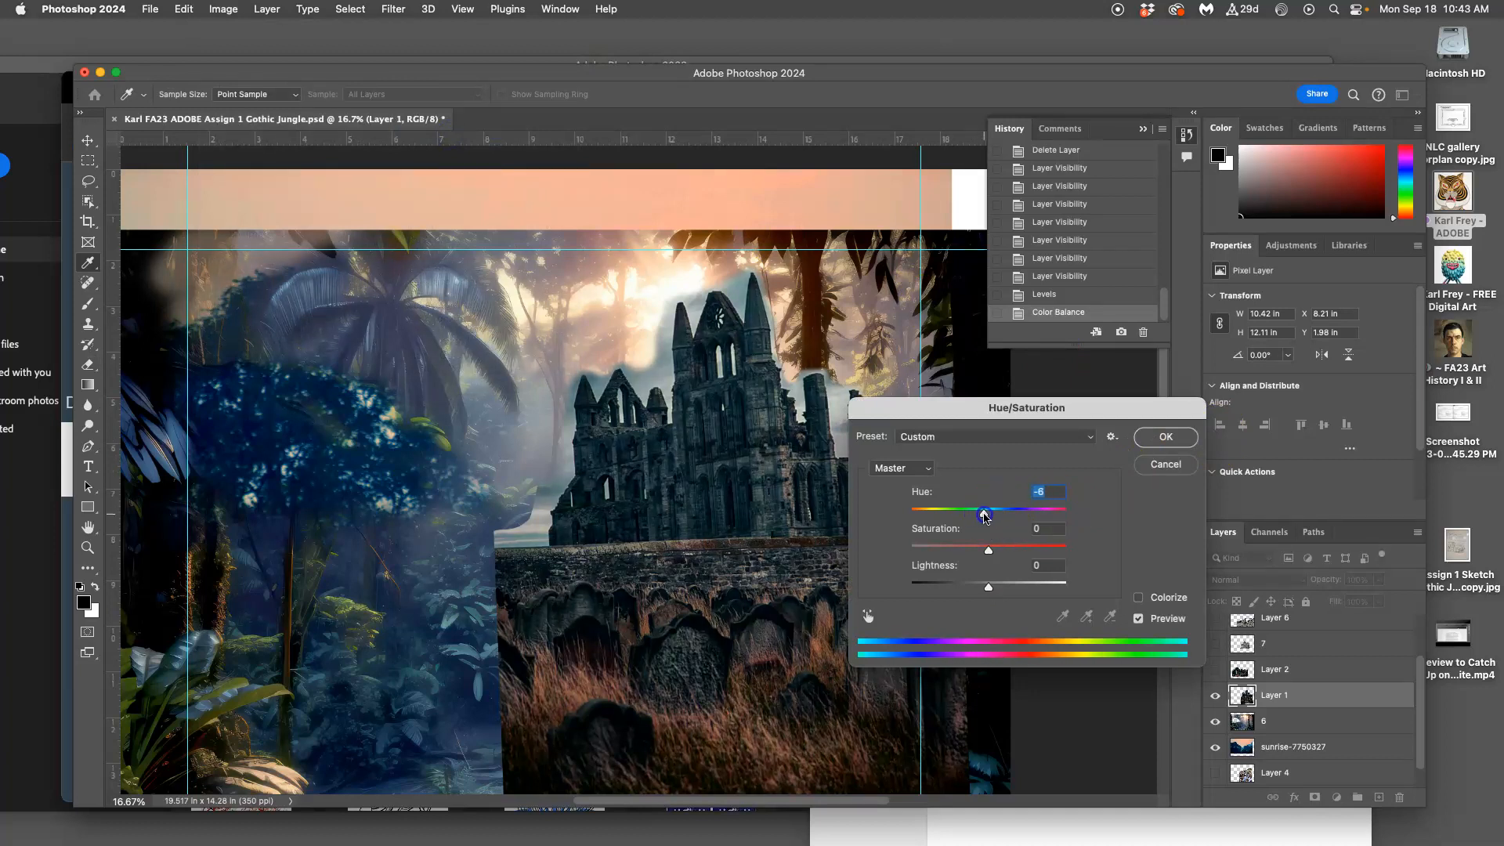
{"action": "left_click", "coordinate": [990, 552]}
{"action": "left_click_drag", "start_coordinate": [981, 553], "coordinate": [950, 553]}
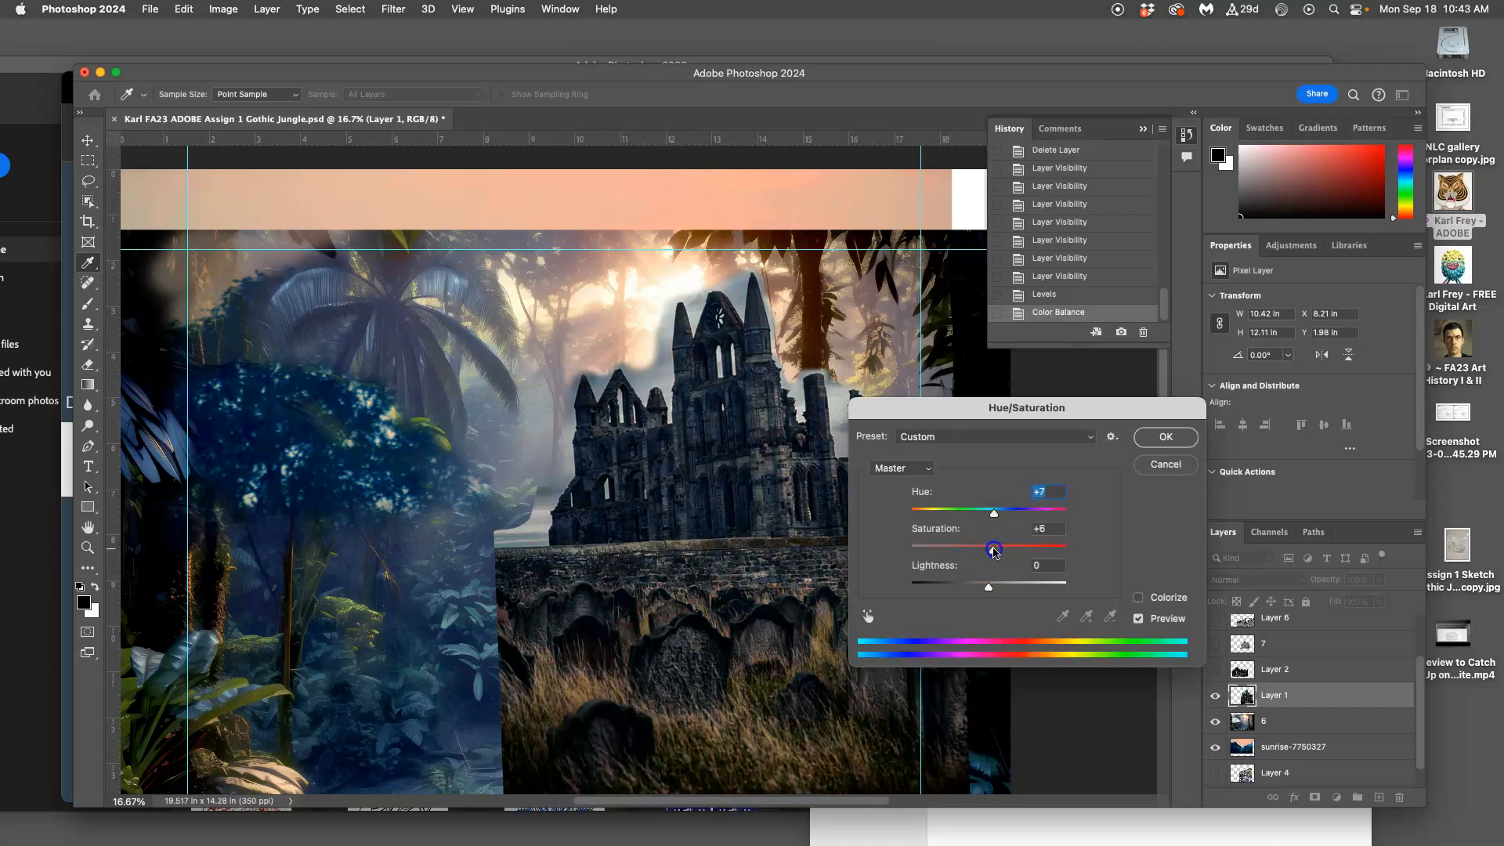
{"action": "left_click", "coordinate": [1162, 436]}
{"action": "key", "text": "e"}
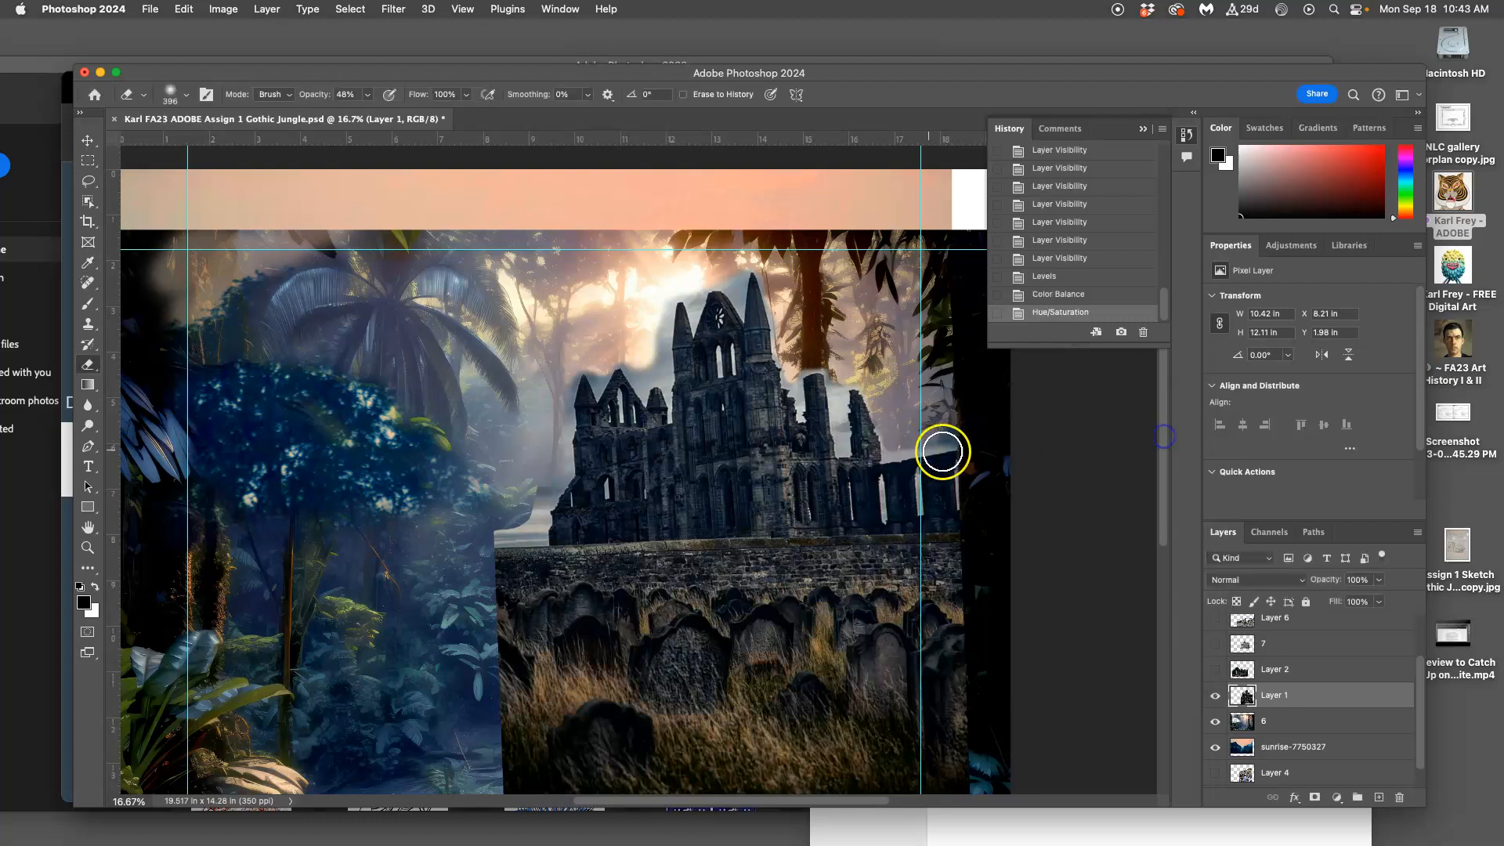
Compare Layer 1 before and after its Levels, Color Balance and Hue/Saturation adjustments by revisiting the history states
{"action": "left_click", "coordinate": [1071, 265]}
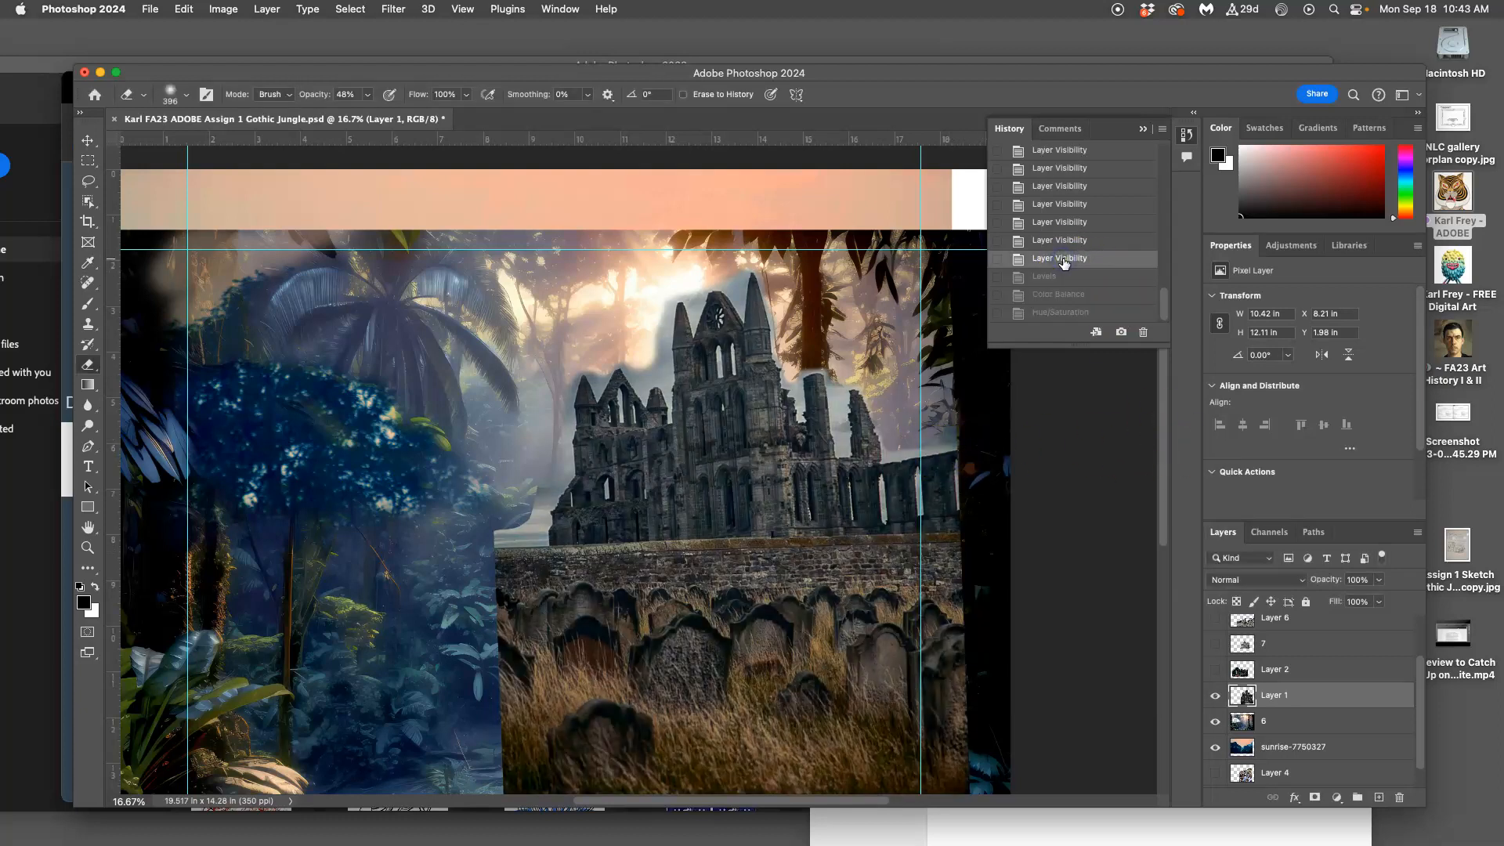
{"action": "left_click", "coordinate": [1054, 294]}
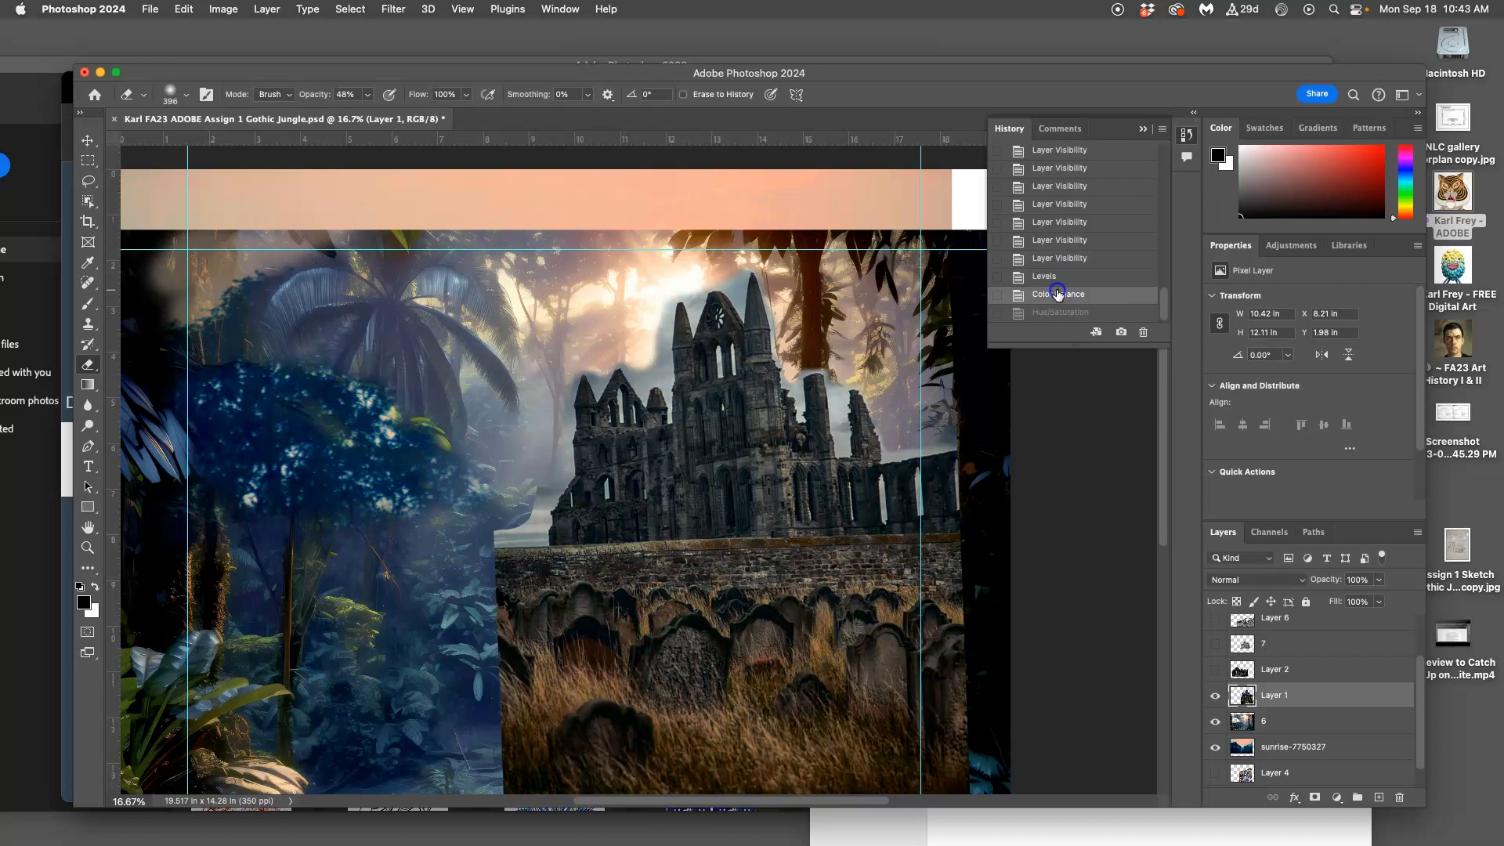
{"action": "left_click", "coordinate": [1067, 313]}
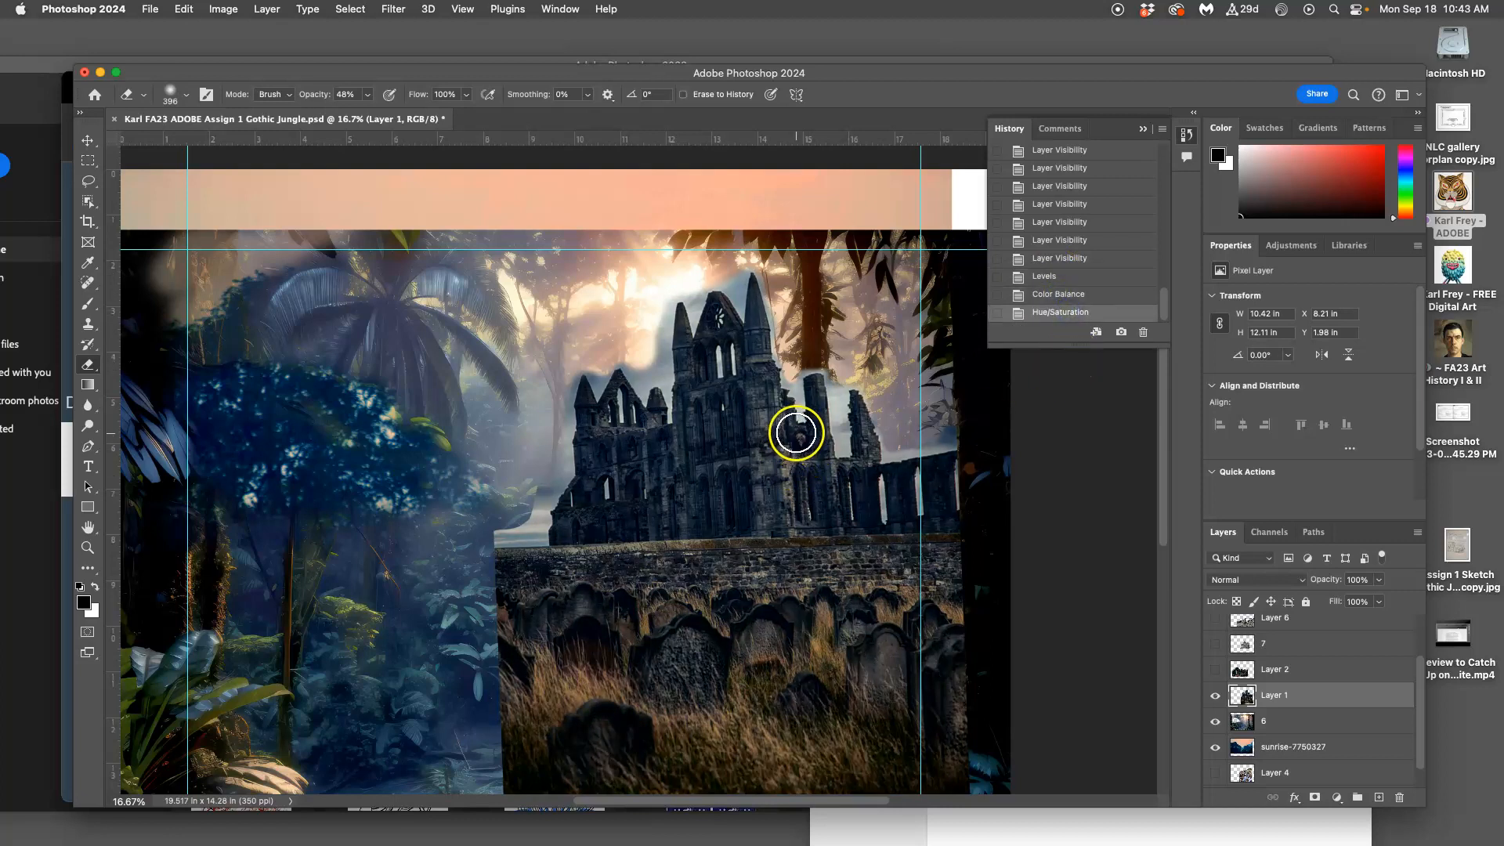
Select Layer 1's leftover sky around the abbey's central spires and left towers with the contiguous Magic Wand at tolerance 32
{"action": "key", "text": "super+equal"}
{"action": "scroll", "coordinate": [771, 407], "scroll_direction": "up", "scroll_amount": 5}
{"action": "scroll", "coordinate": [771, 406], "scroll_direction": "right", "scroll_amount": 3}
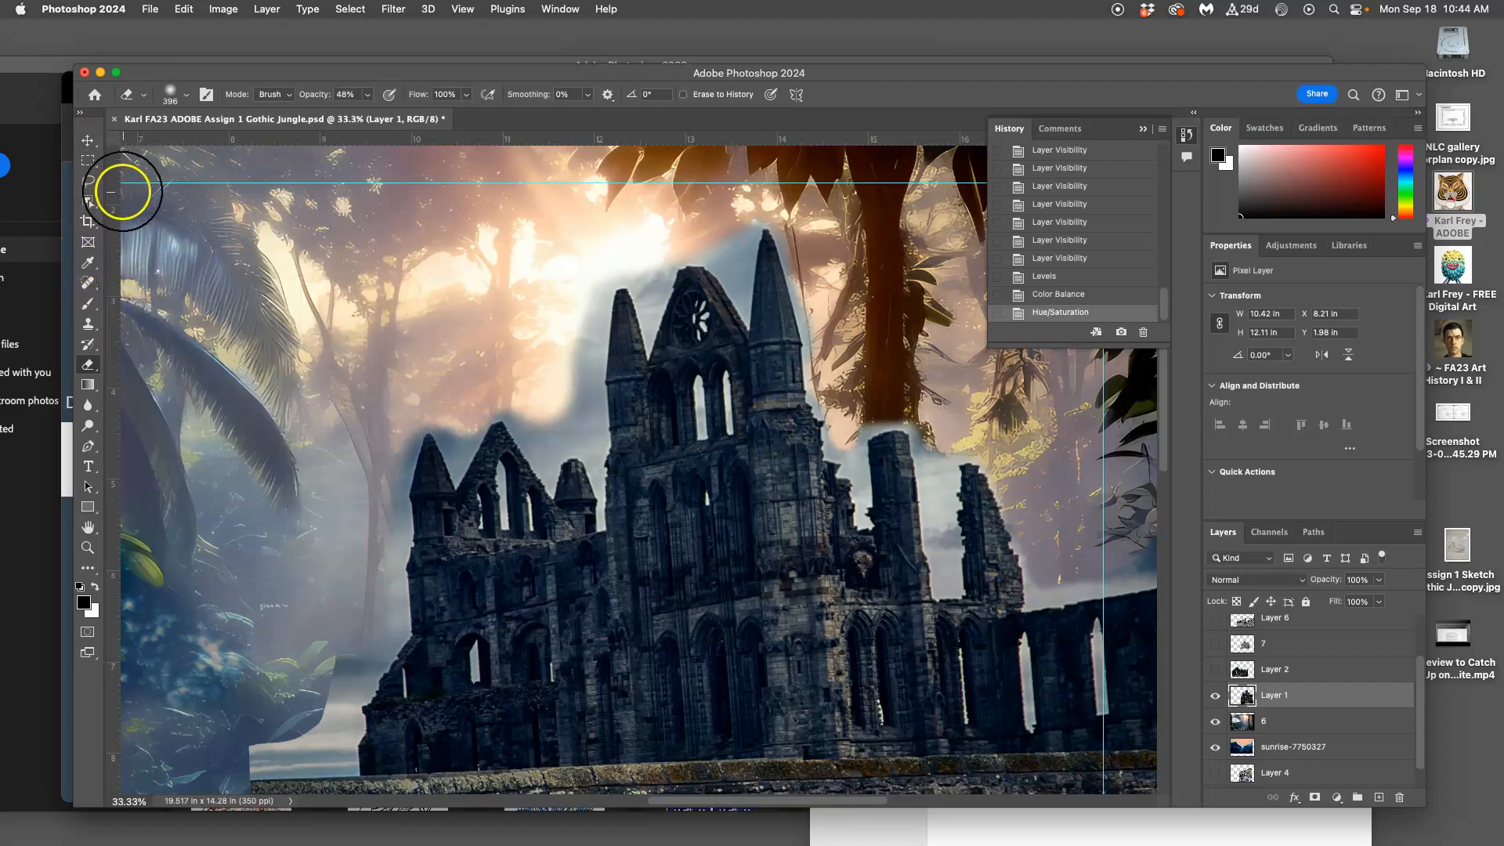
{"action": "left_click", "coordinate": [91, 206]}
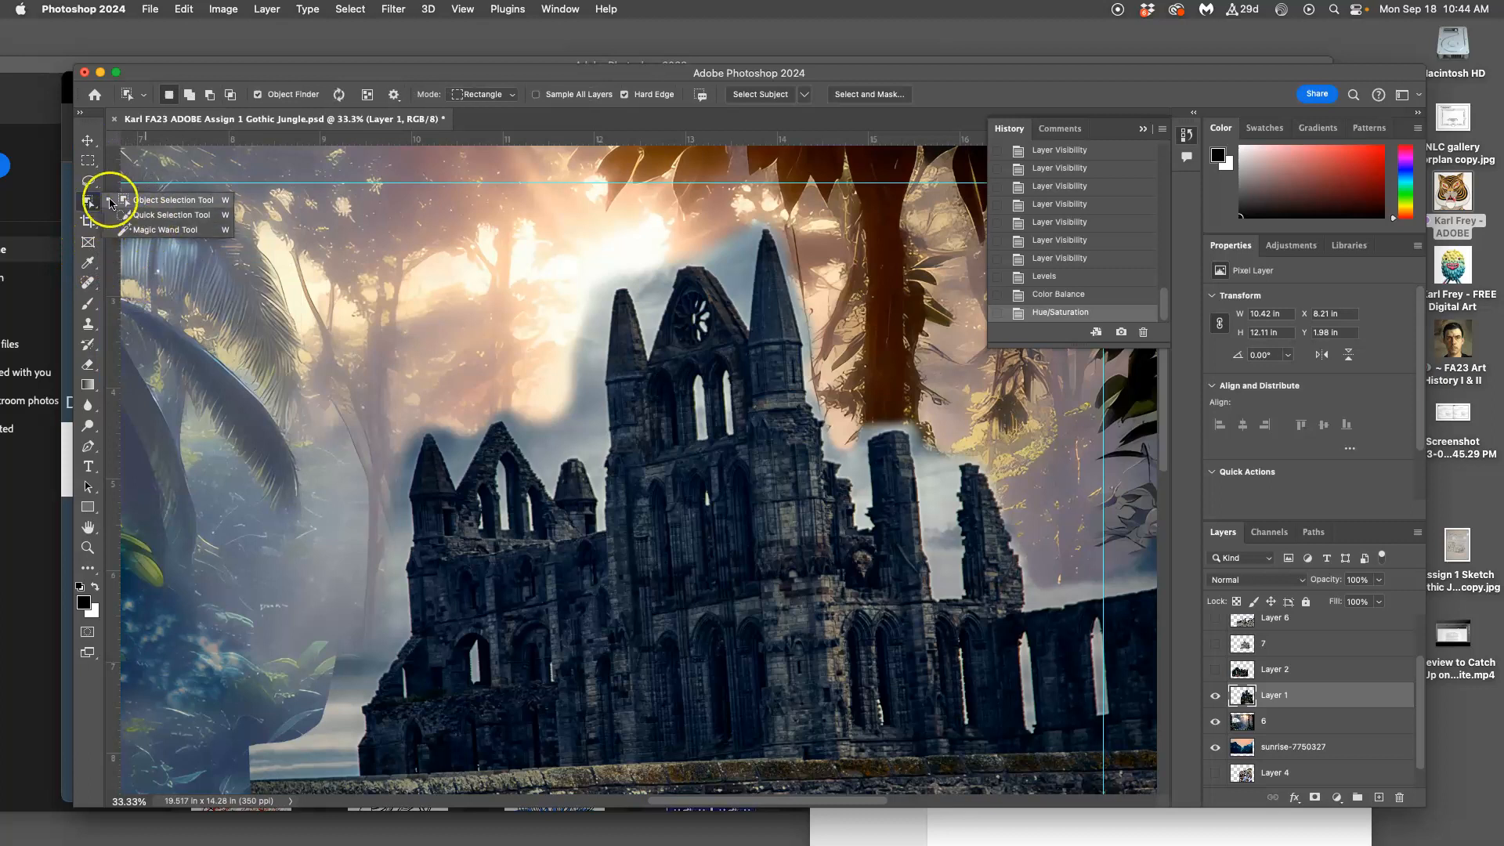
{"action": "left_click", "coordinate": [163, 233]}
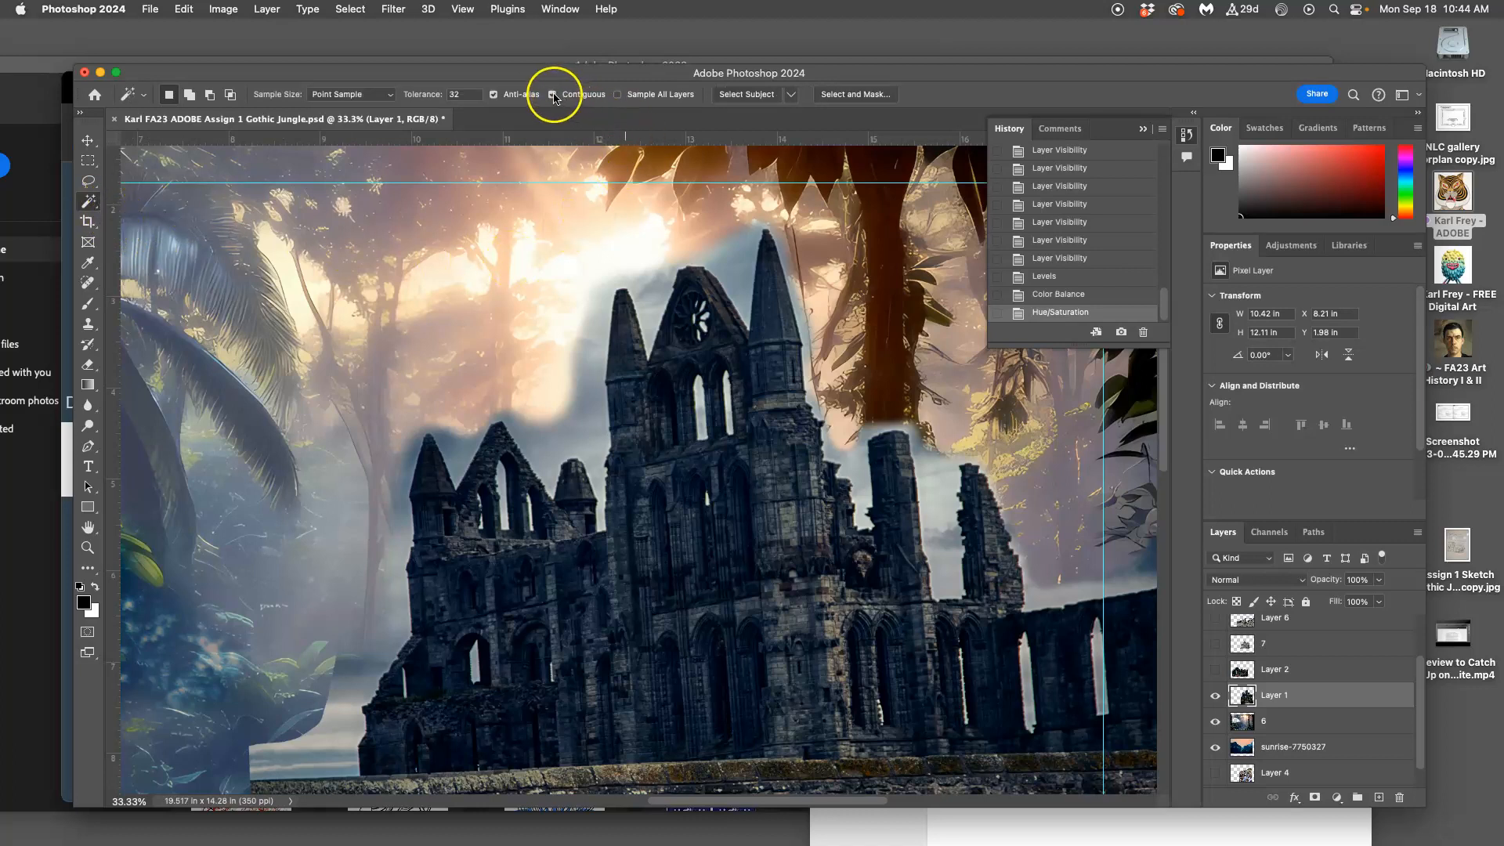
{"action": "left_click", "coordinate": [737, 269]}
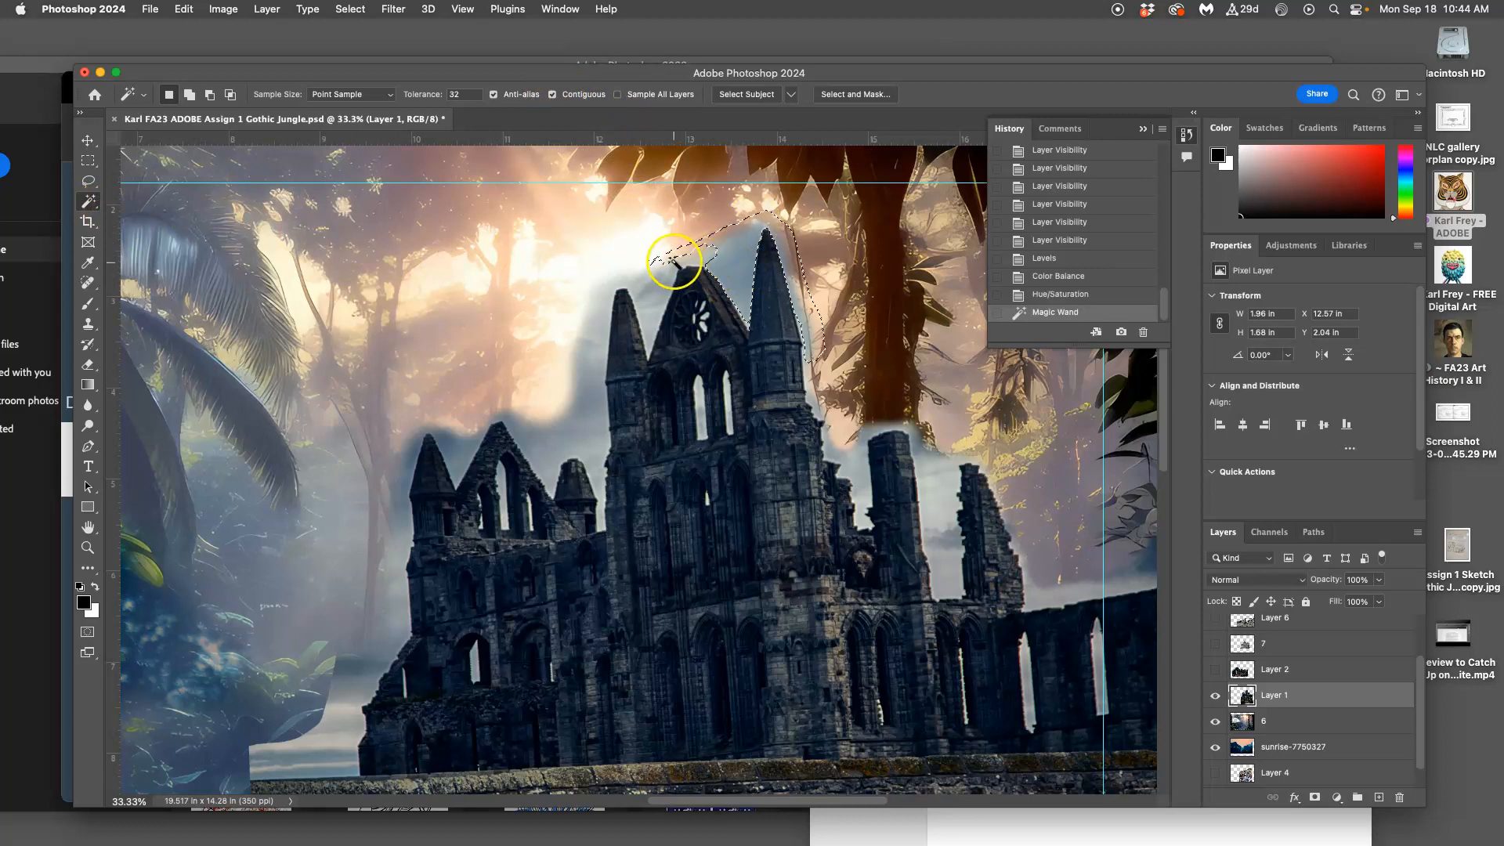
{"action": "left_click", "coordinate": [666, 291], "text": "shift"}
{"action": "left_click", "coordinate": [652, 312]}
{"action": "left_click", "coordinate": [574, 419], "text": "shift"}
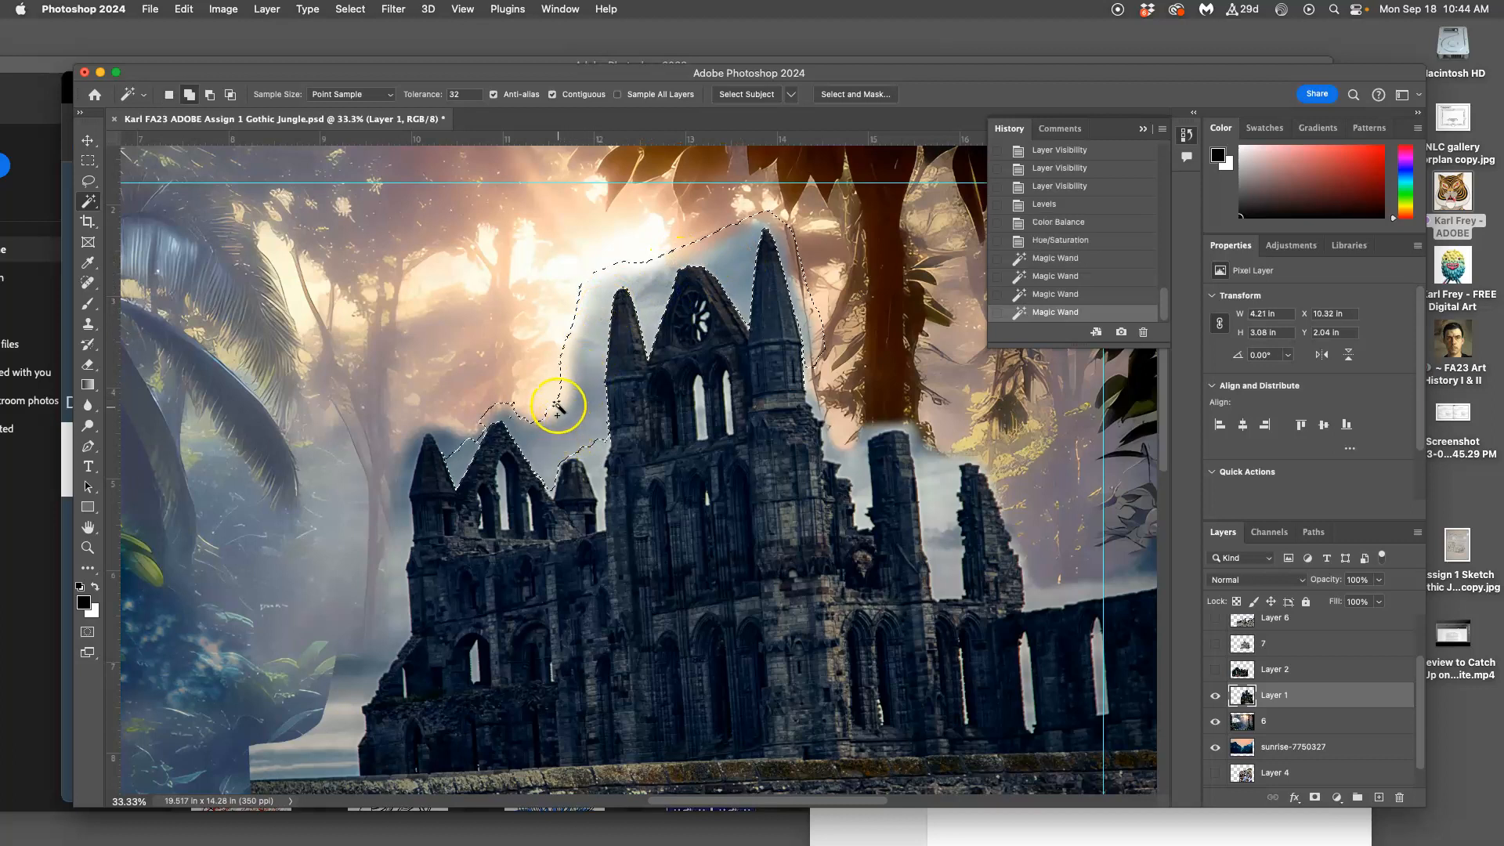
{"action": "left_click", "coordinate": [448, 441], "text": "shift"}
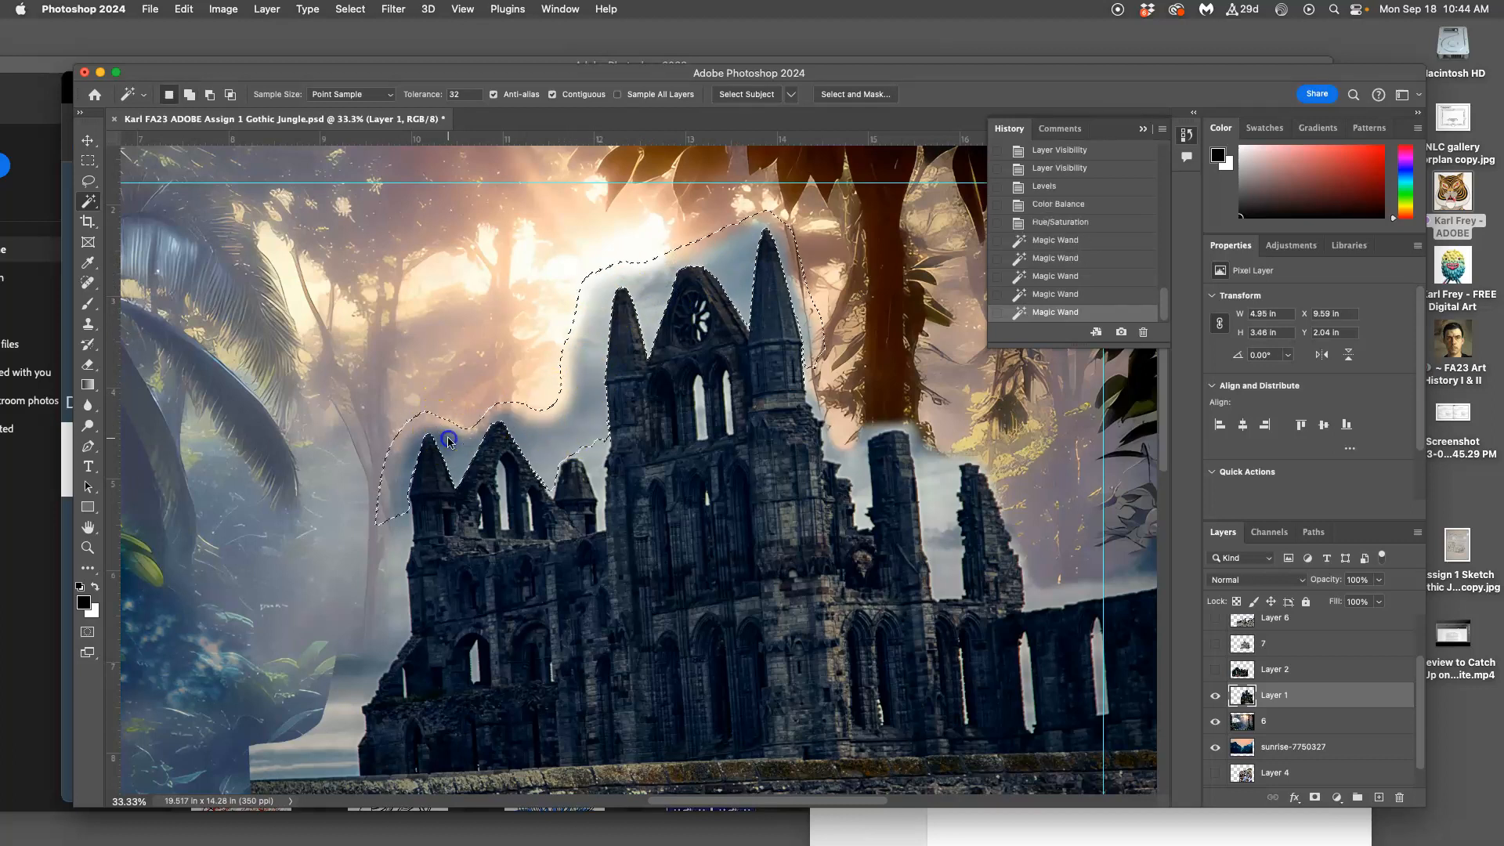
{"action": "left_click", "coordinate": [597, 456], "text": "shift"}
{"action": "left_click", "coordinate": [603, 514], "text": "shift"}
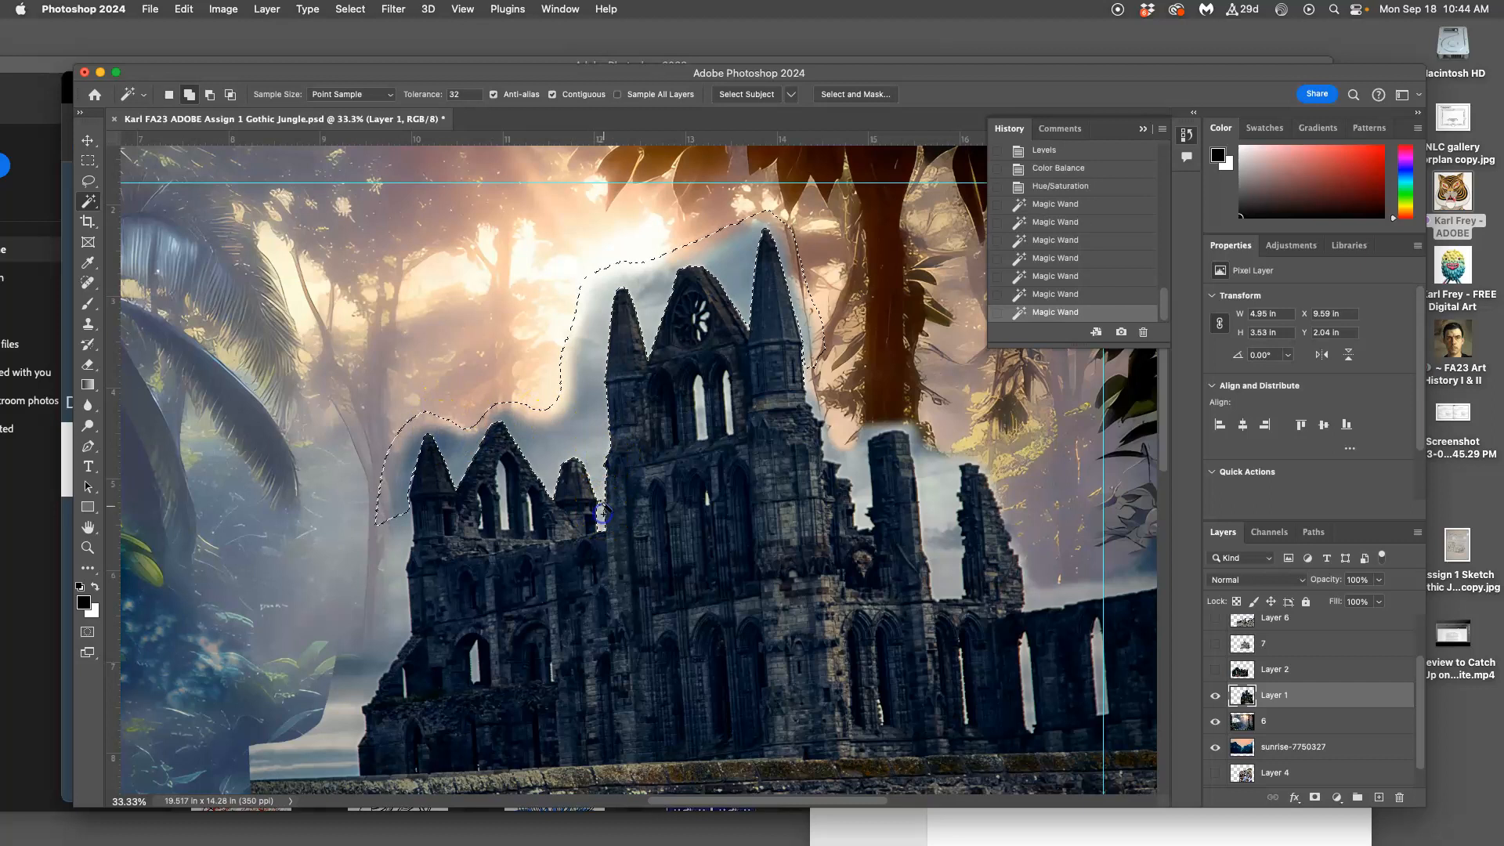
Add the sky showing through the central tower's tall arched windows to the Magic Wand selection
{"action": "left_click", "coordinate": [699, 395], "text": "shift"}
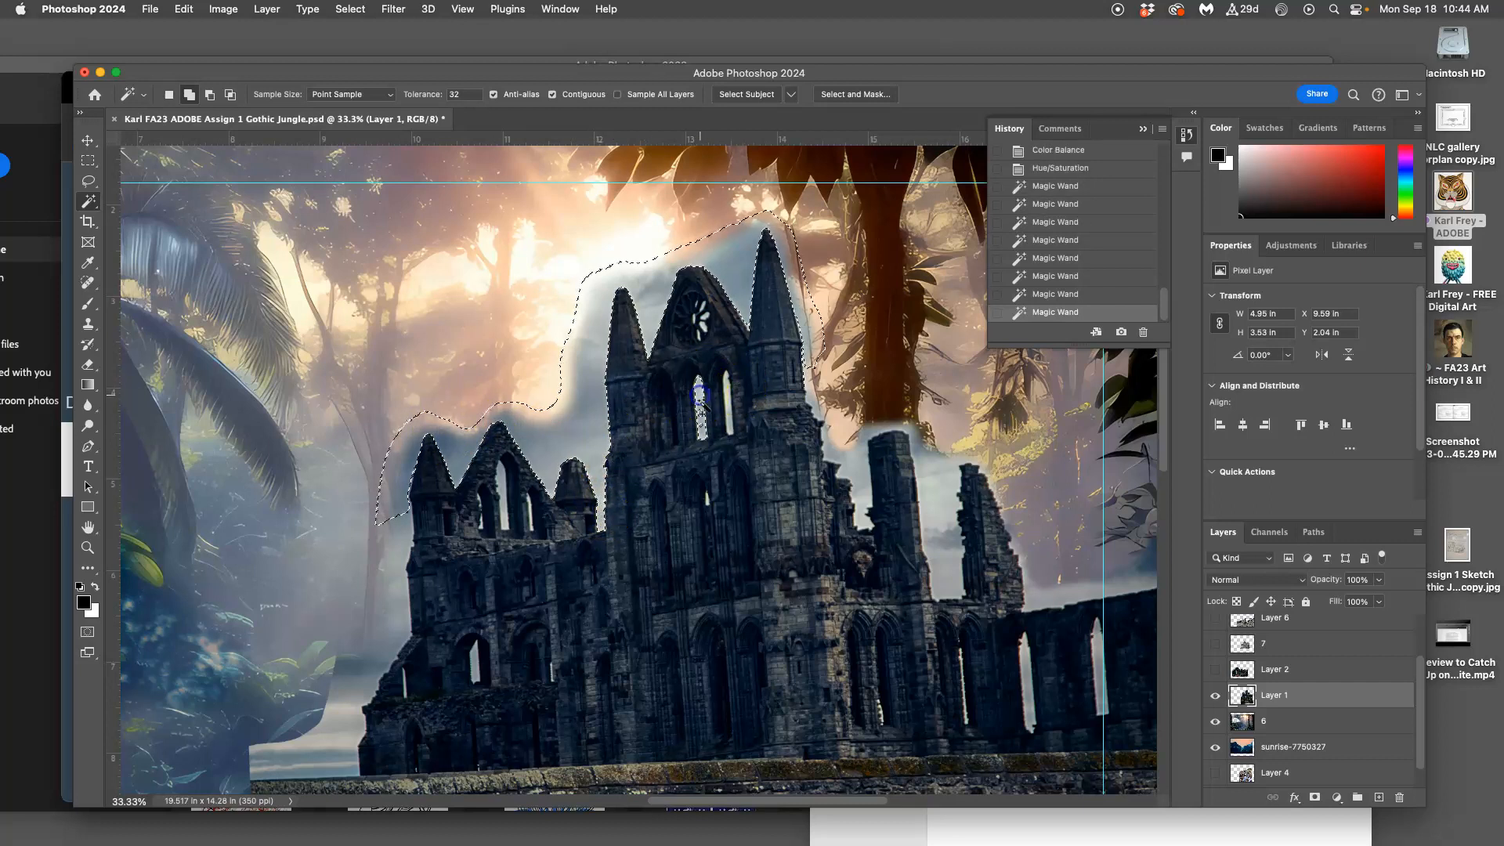
{"action": "left_click", "coordinate": [728, 391], "text": "shift"}
{"action": "left_click", "coordinate": [705, 423], "text": "shift"}
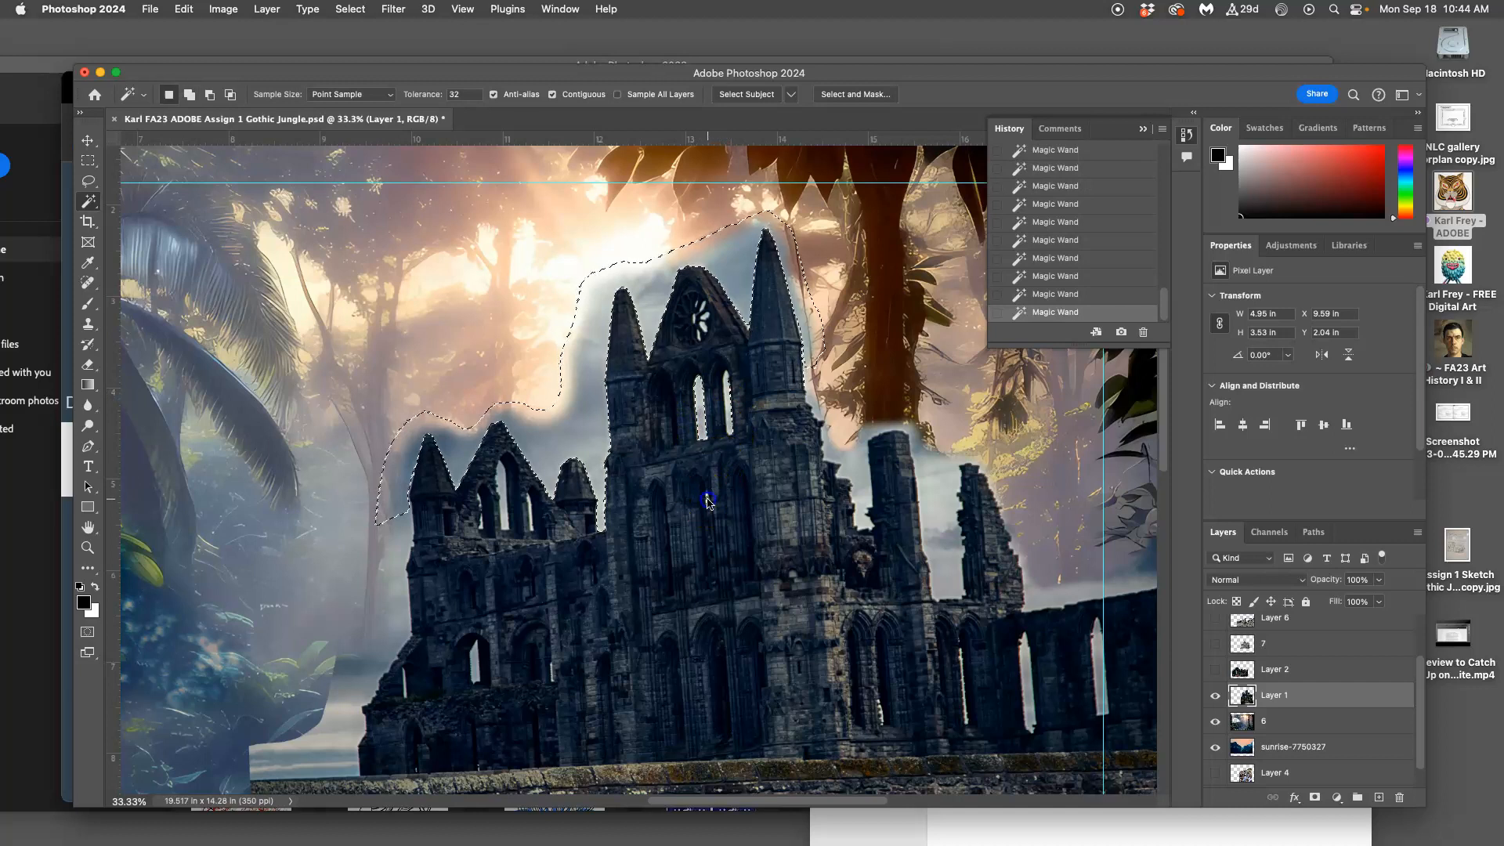
Extend the selection over the leftover sky around the broken pillars and above the right-hand wall of the abbey
{"action": "left_click", "coordinate": [815, 398], "text": "shift"}
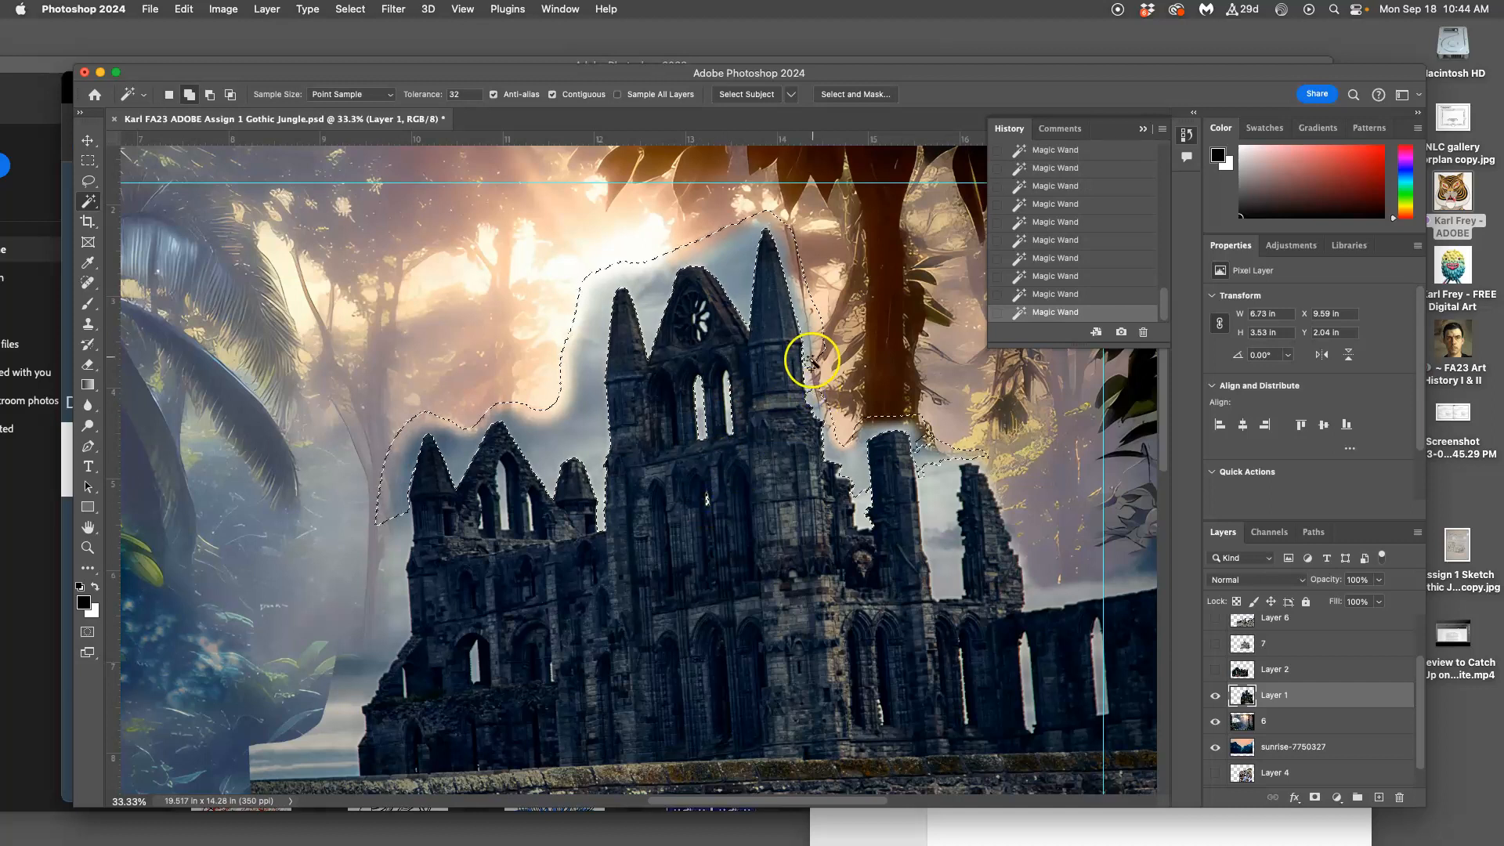
{"action": "left_click", "coordinate": [952, 501], "text": "shift"}
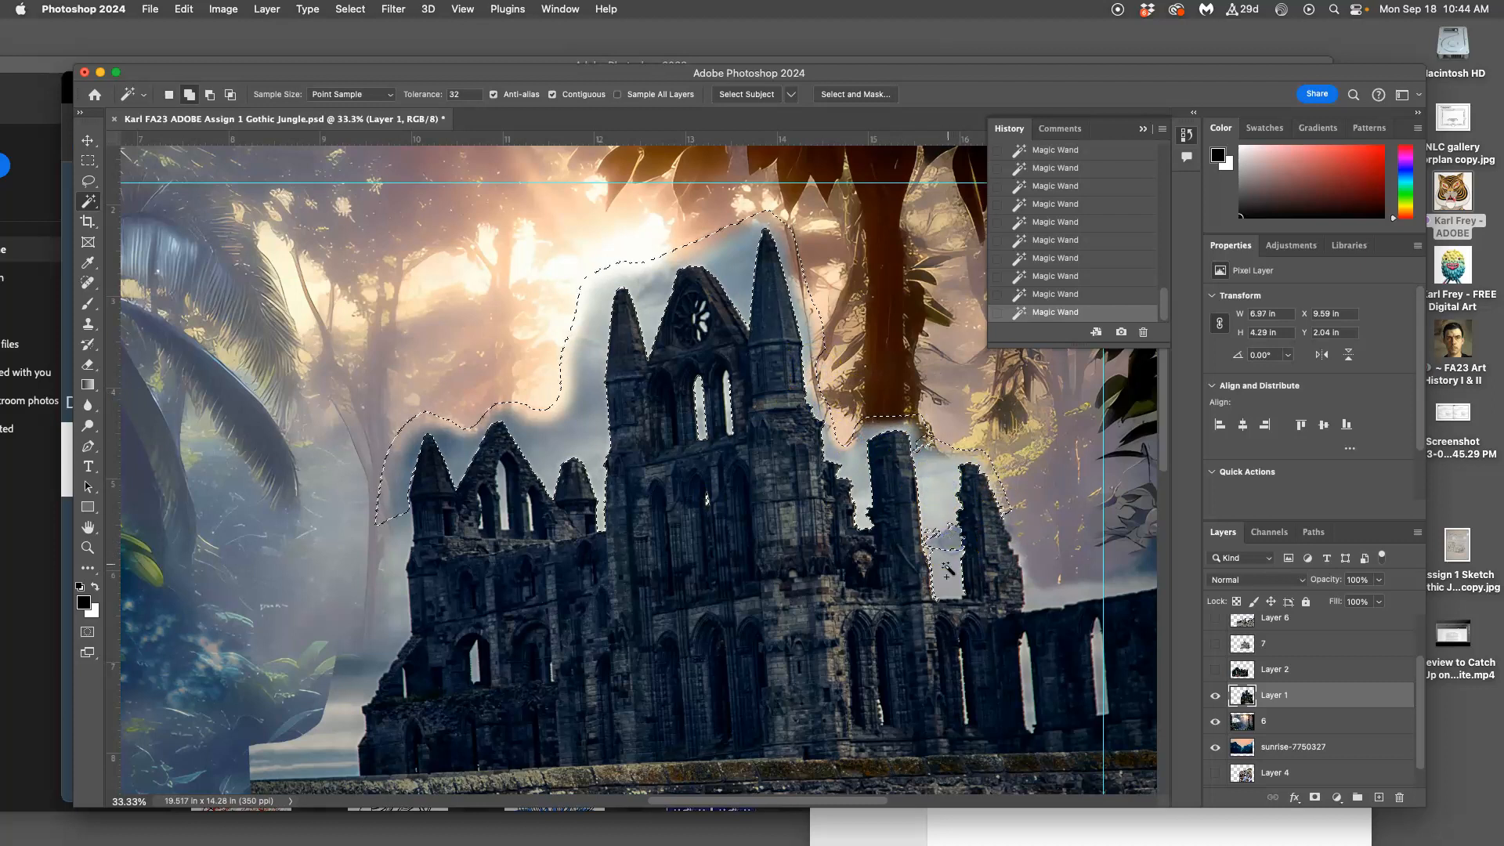
{"action": "left_click", "coordinate": [952, 538], "text": "shift"}
{"action": "left_click", "coordinate": [939, 548], "text": "shift"}
{"action": "left_click", "coordinate": [1036, 568], "text": "shift"}
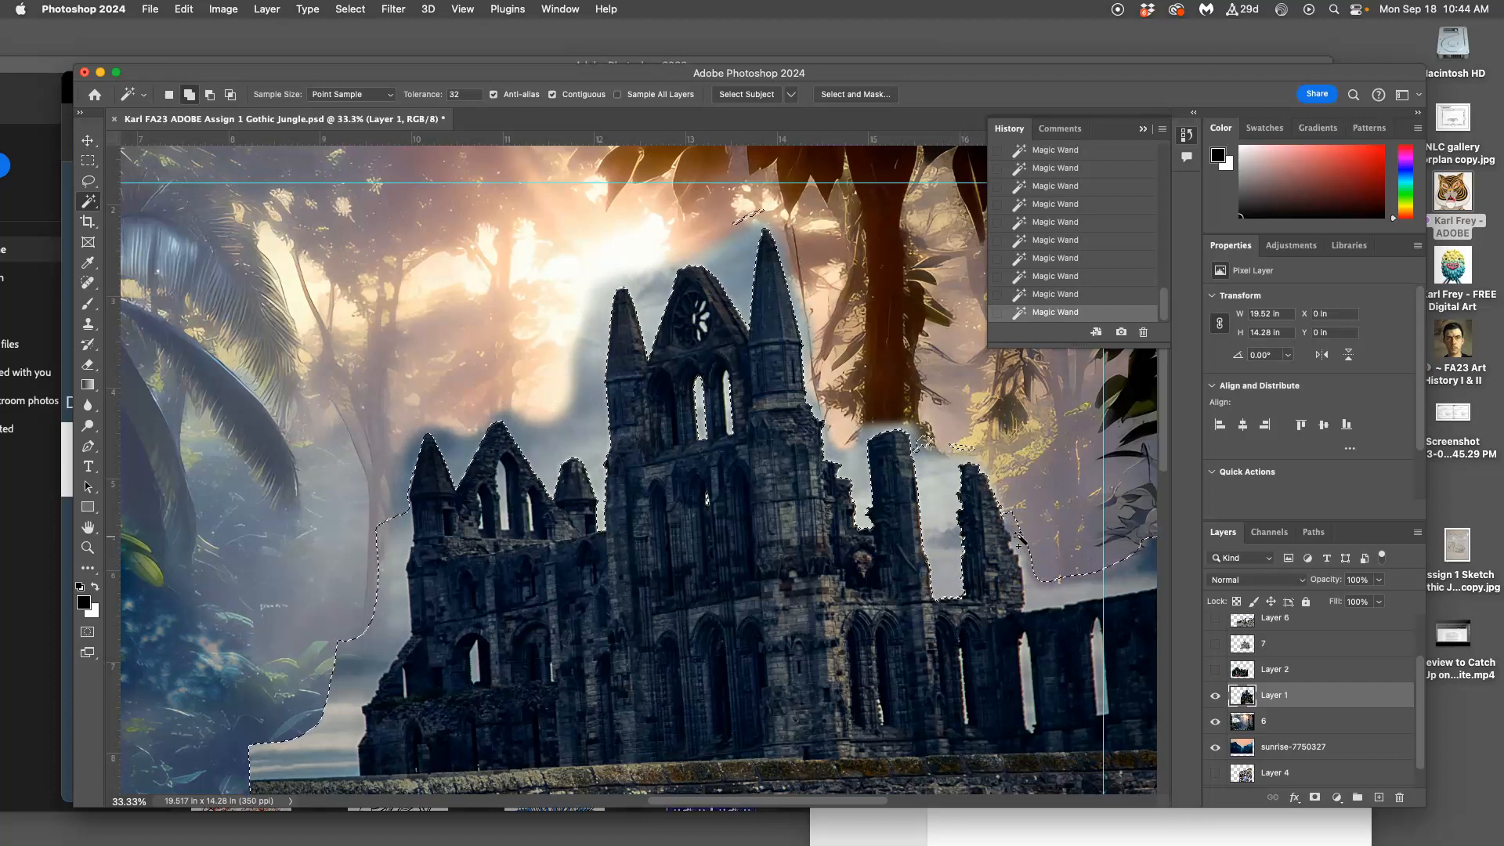
{"action": "left_click", "coordinate": [1022, 544]}
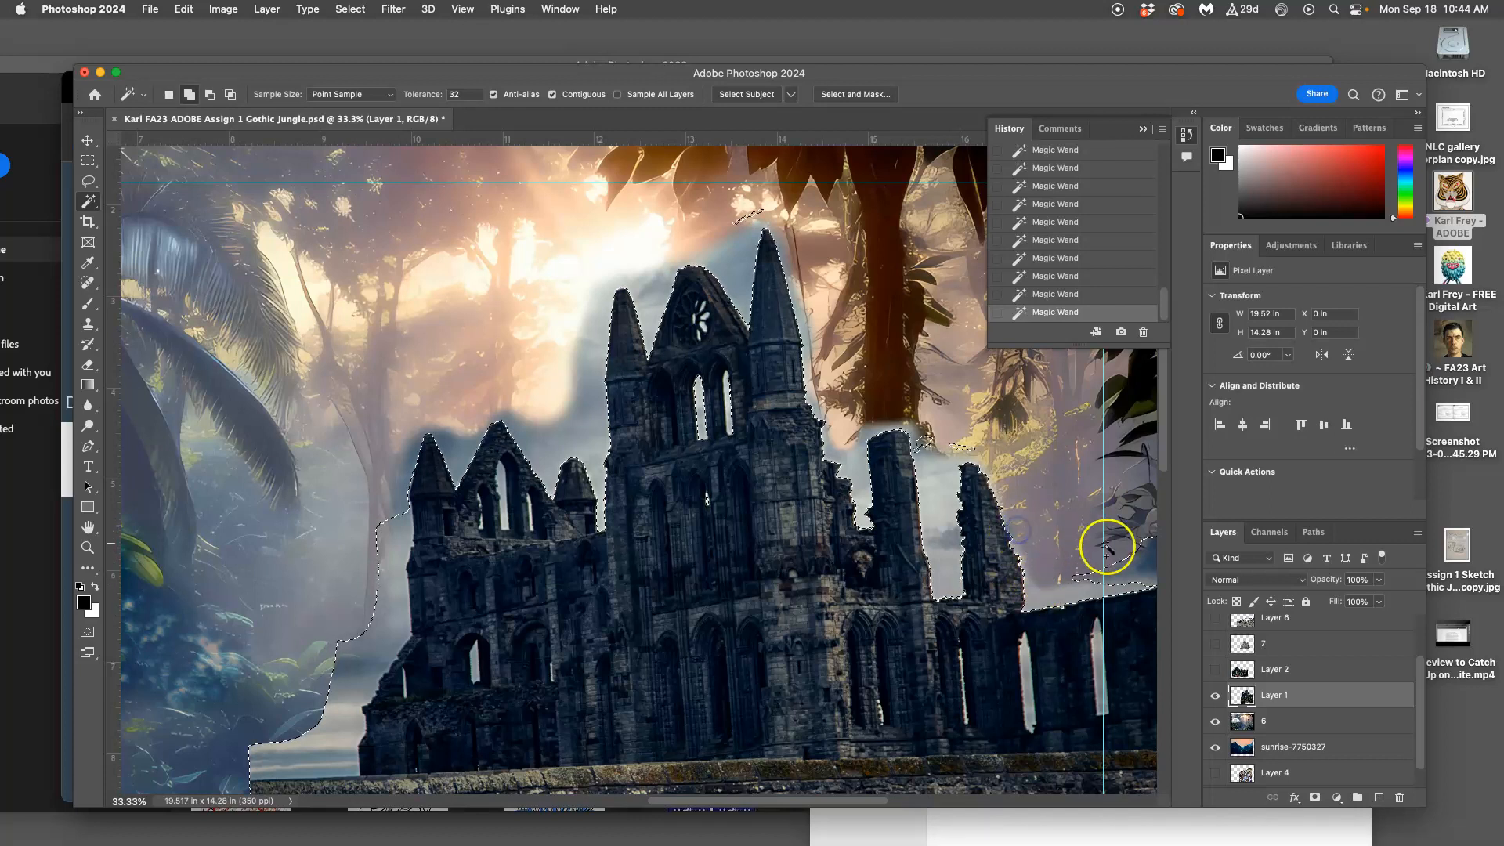
{"action": "left_click", "coordinate": [1152, 546]}
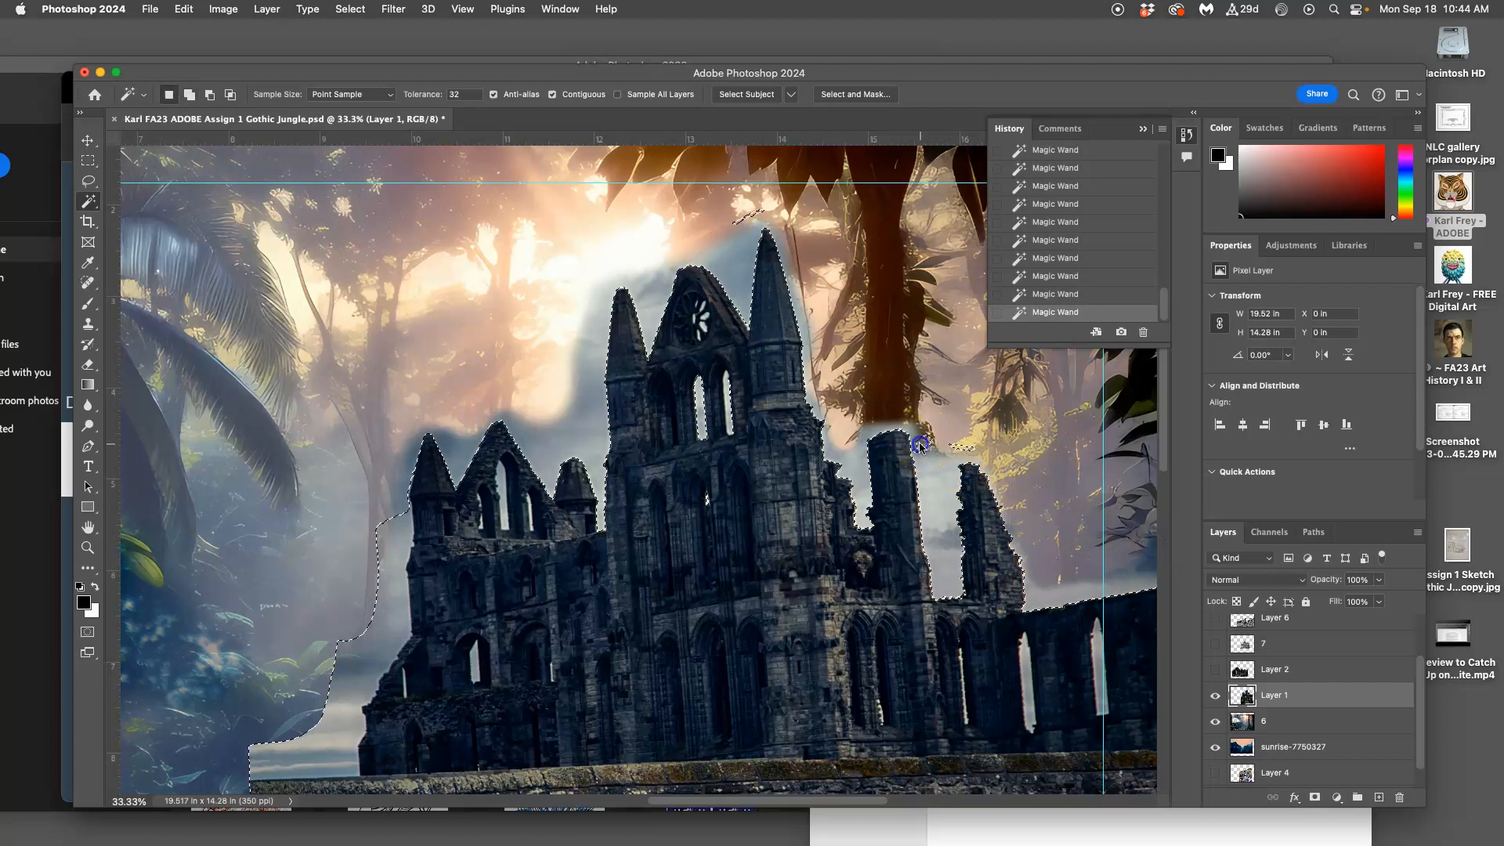
Add the two narrow window openings in the abbey's right-hand wall to the selection
{"action": "left_click", "coordinate": [1024, 662]}
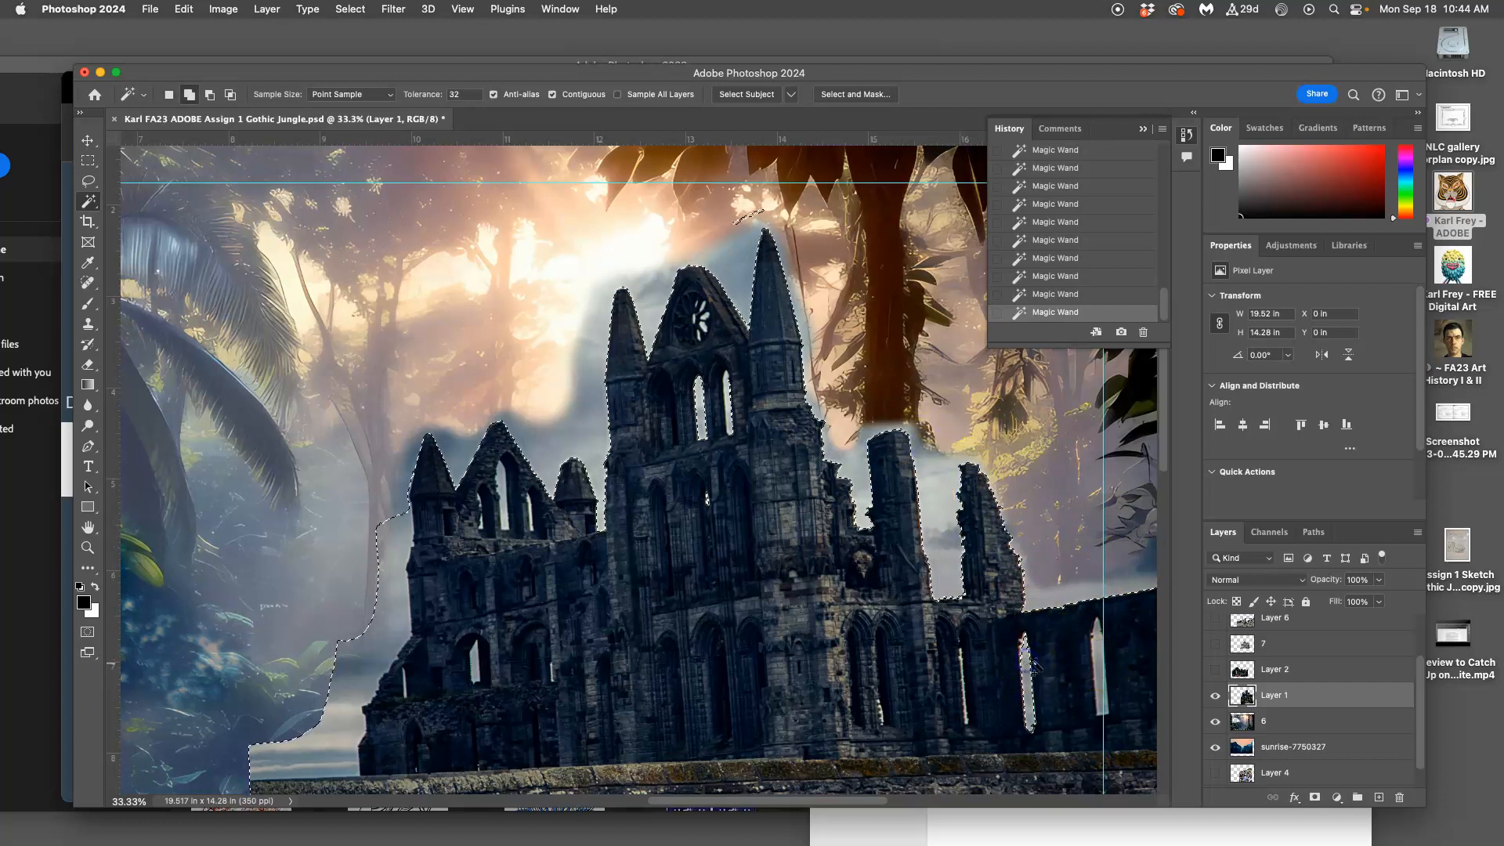
{"action": "left_click", "coordinate": [1097, 640]}
{"action": "left_click", "coordinate": [1099, 686], "text": "shift"}
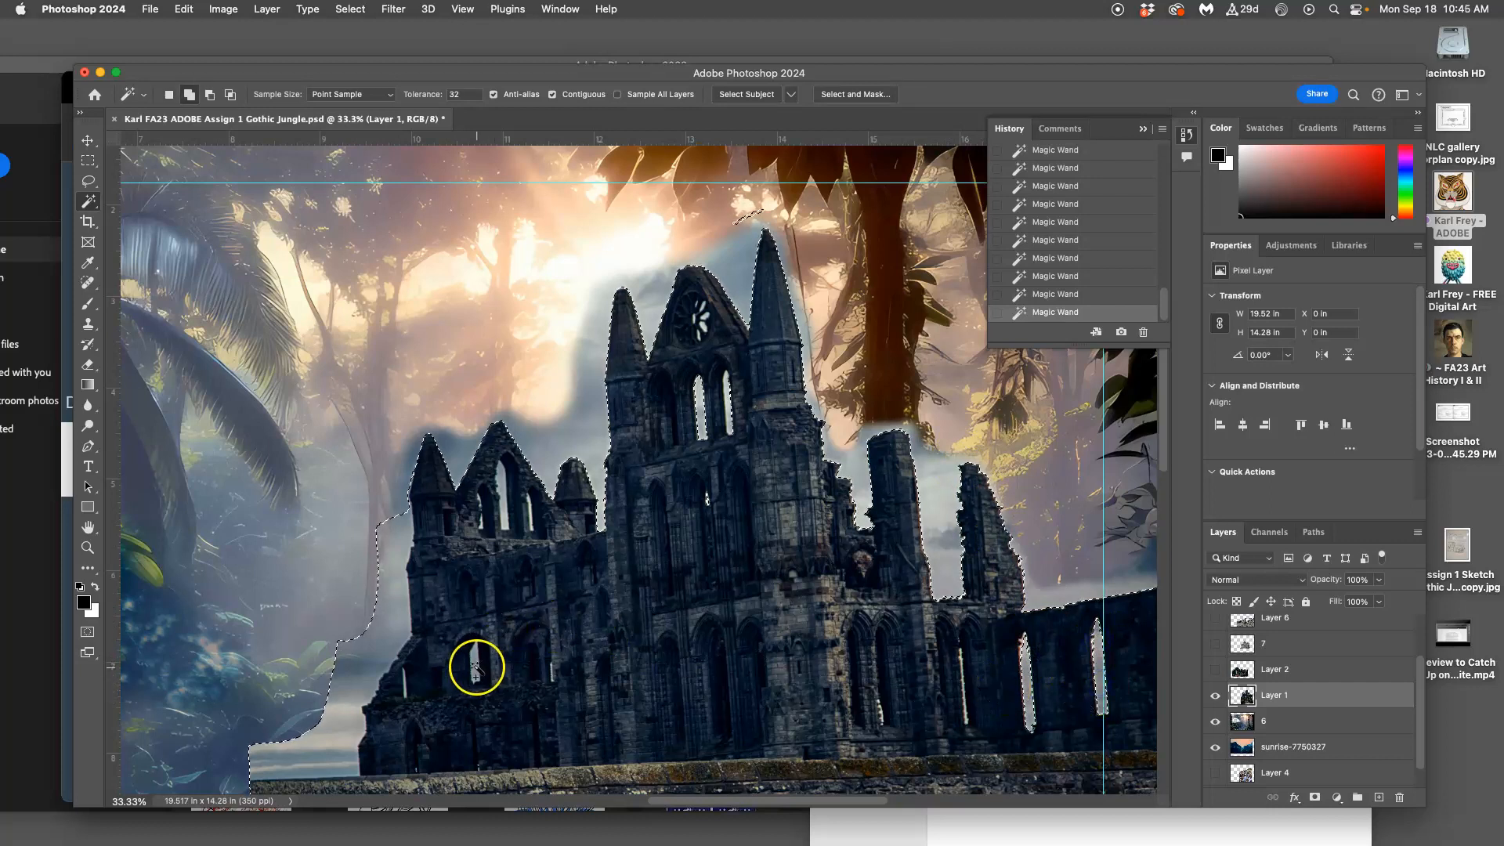
Add the sky strip beside the abbey's left edge, down to the stone wall, to the selection
{"action": "left_click", "coordinate": [399, 542], "text": "alt"}
{"action": "left_click", "coordinate": [393, 631], "text": "alt"}
{"action": "left_click", "coordinate": [350, 705], "text": "alt"}
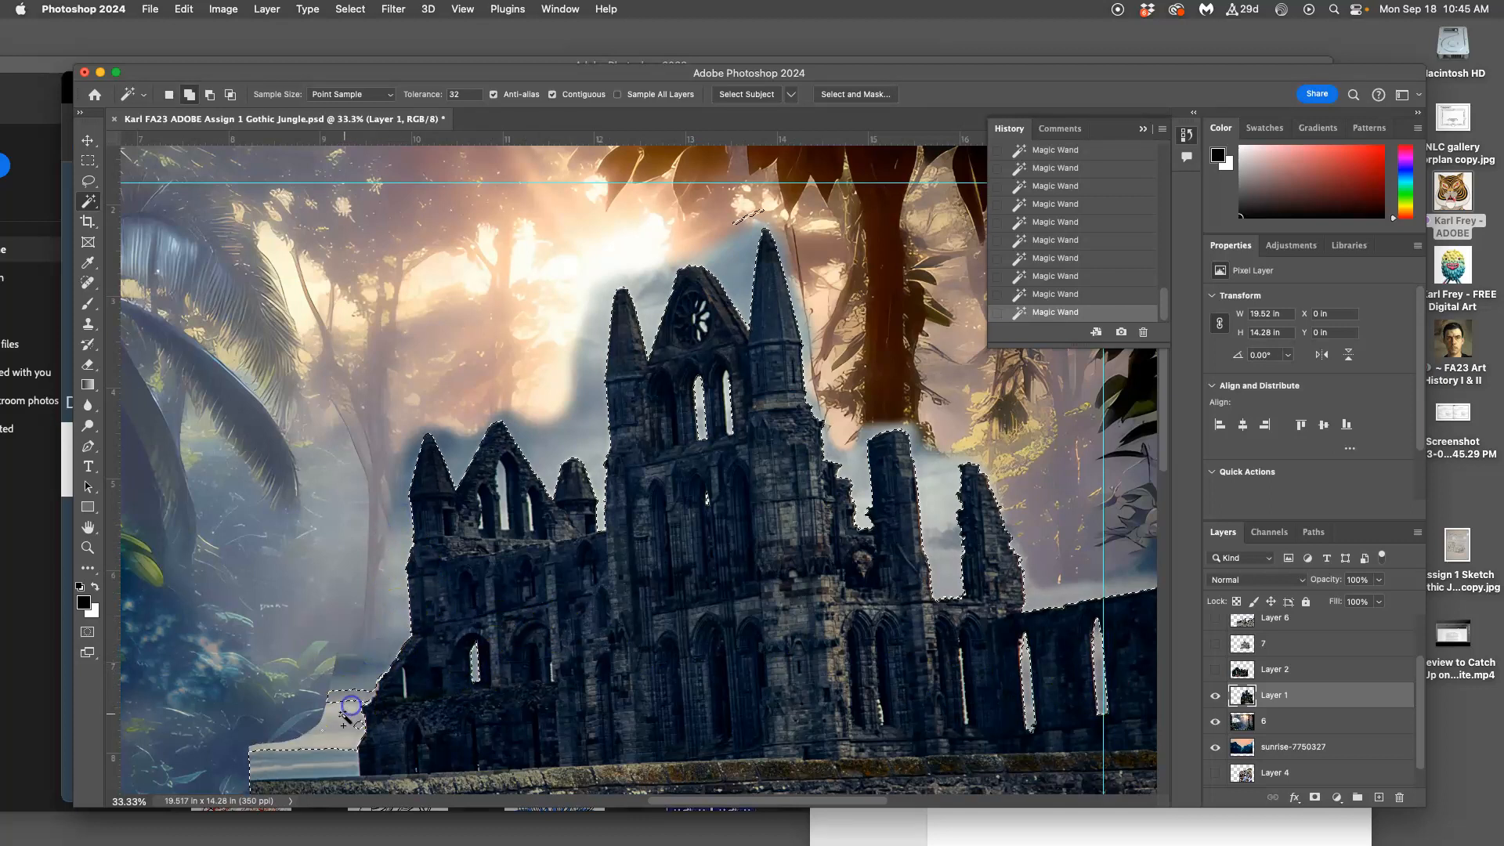
{"action": "left_click", "coordinate": [350, 697], "text": "alt"}
{"action": "left_click", "coordinate": [345, 722], "text": "alt"}
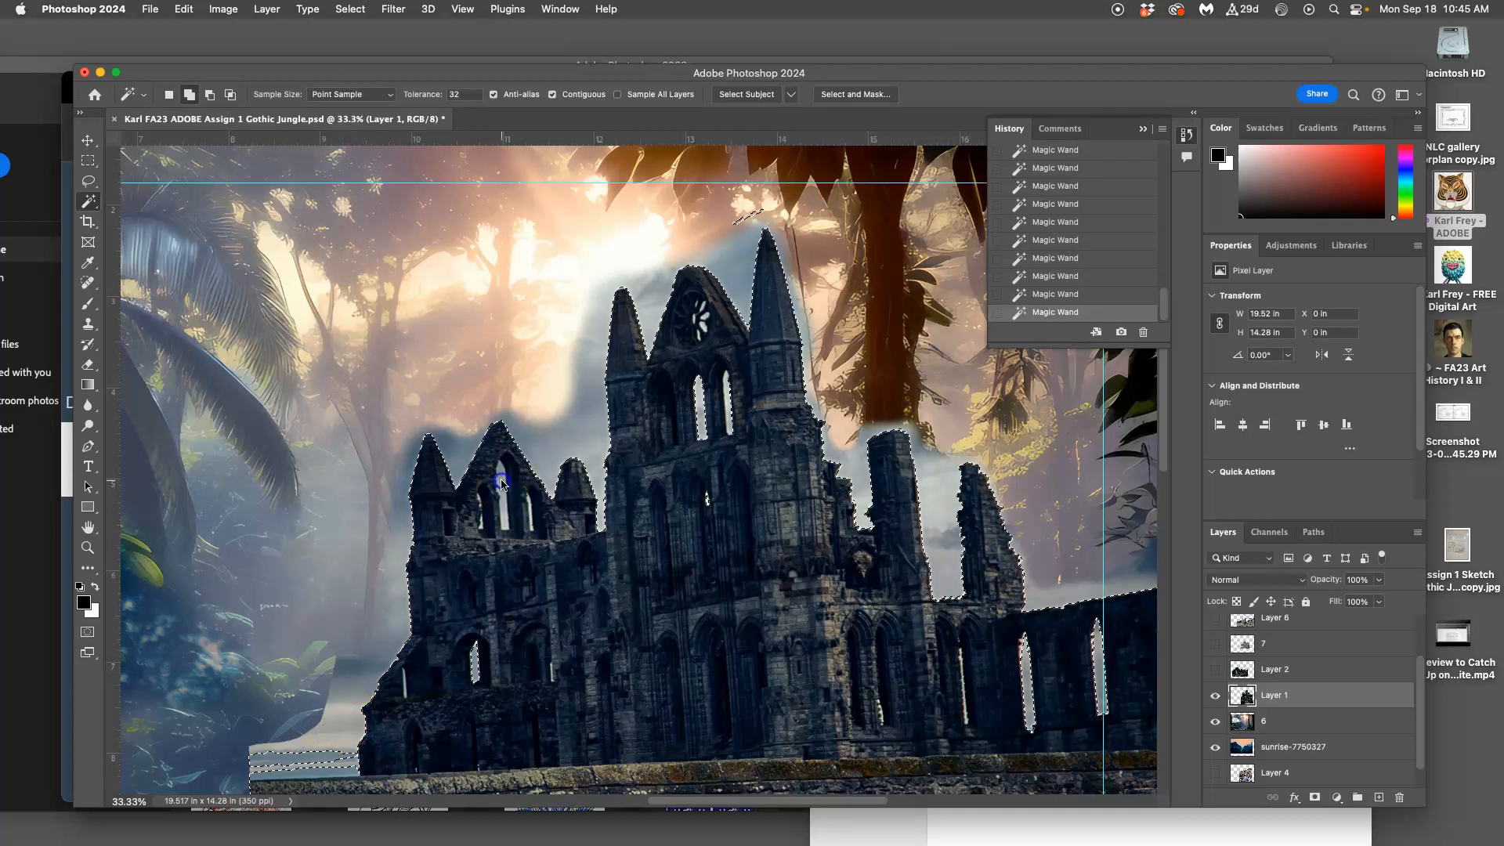
Add the sky inside the left gable's arches and the central tower's right arched window to the selection
{"action": "left_click", "coordinate": [506, 522], "text": "shift"}
{"action": "left_click", "coordinate": [529, 509], "text": "shift"}
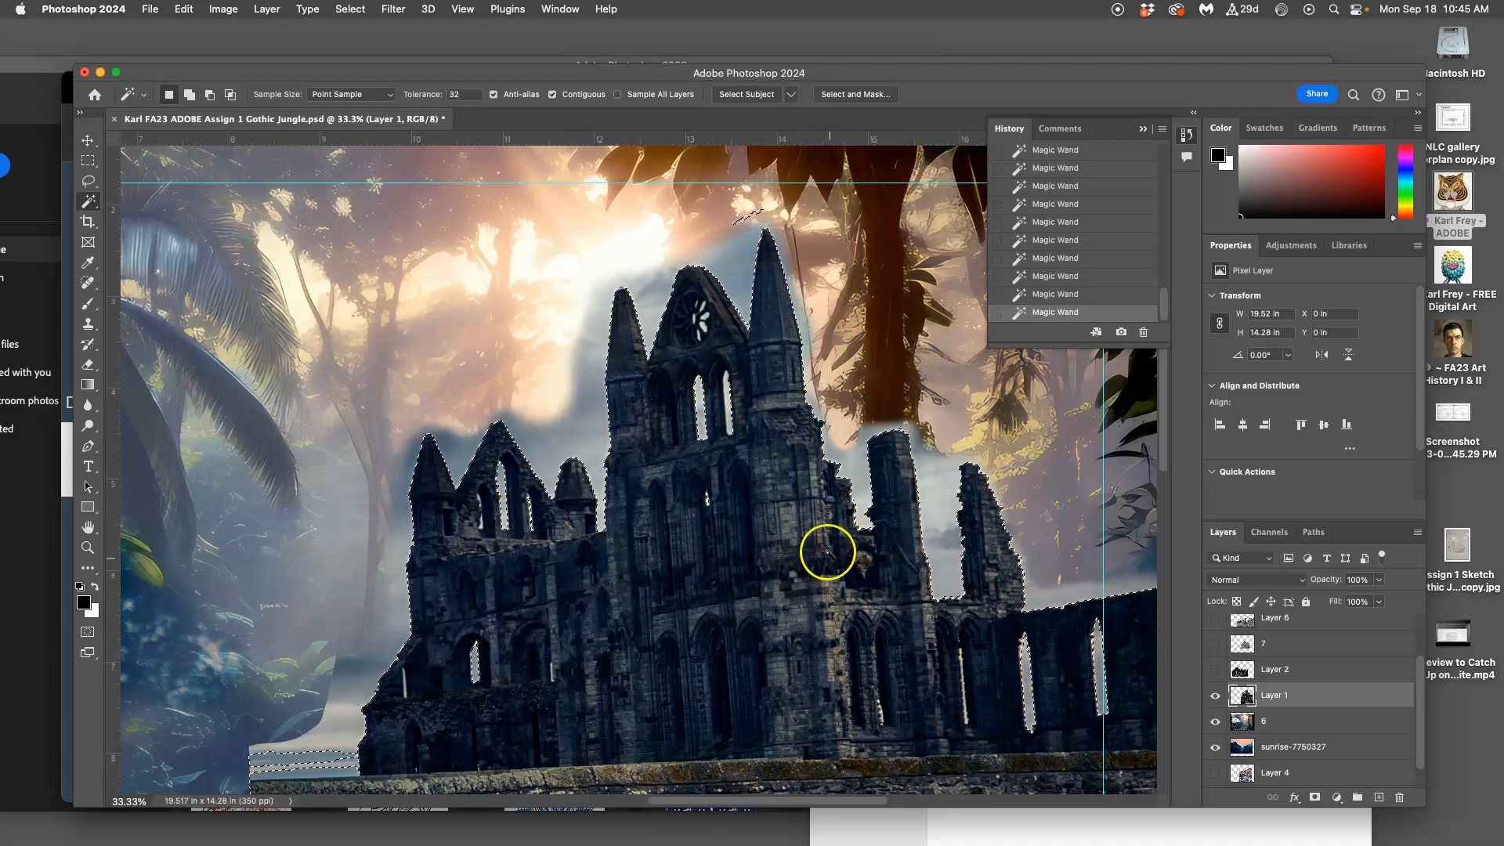
{"action": "left_click", "coordinate": [728, 397]}
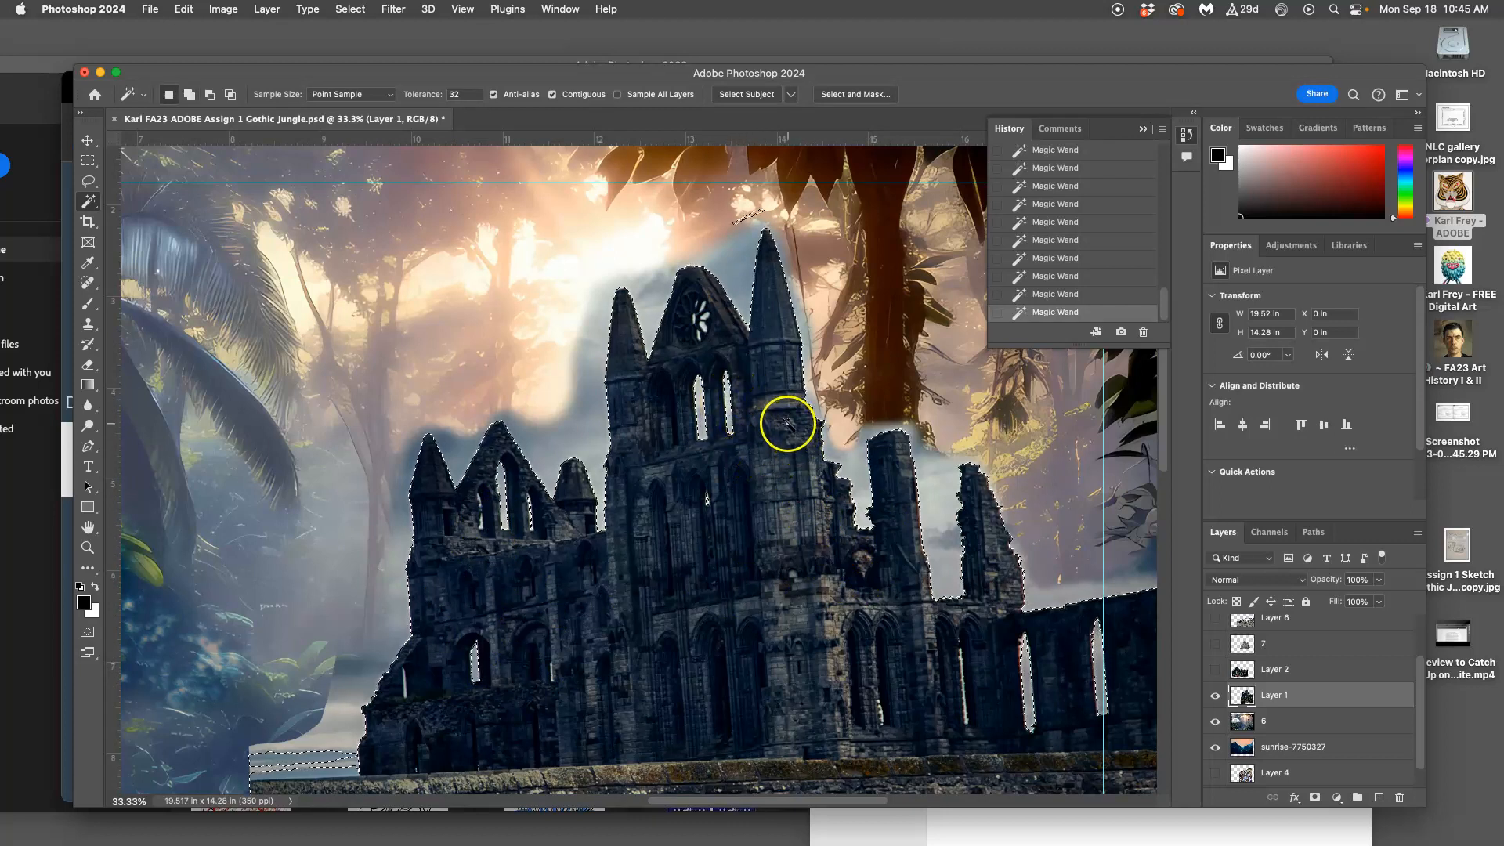
Delete the selected sky from Layer 1, deselect, and compare the result with the history state before the deletion
{"action": "key", "text": "Delete"}
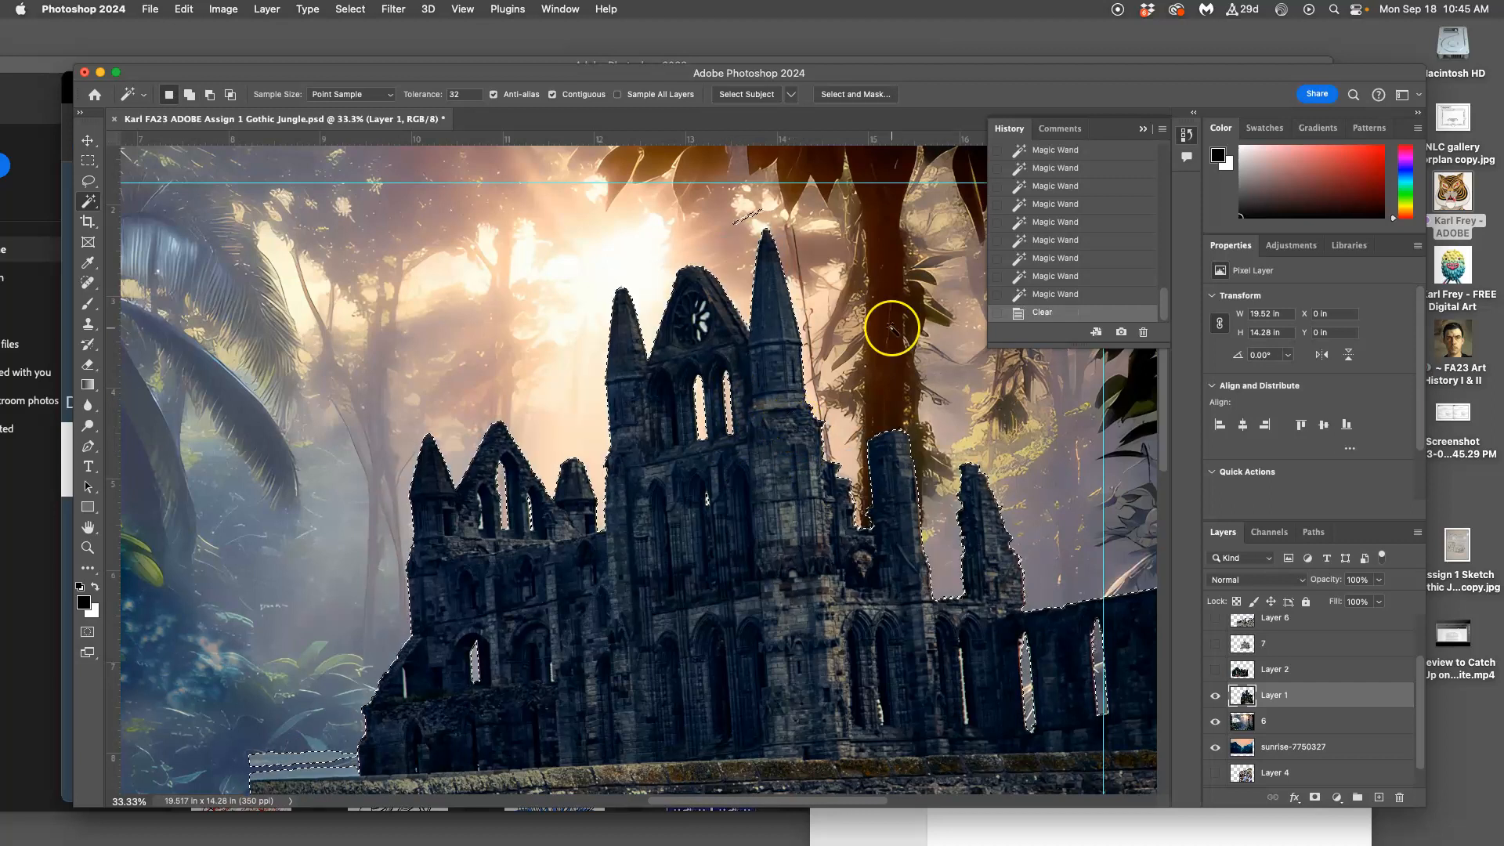
{"action": "key", "text": "super+d"}
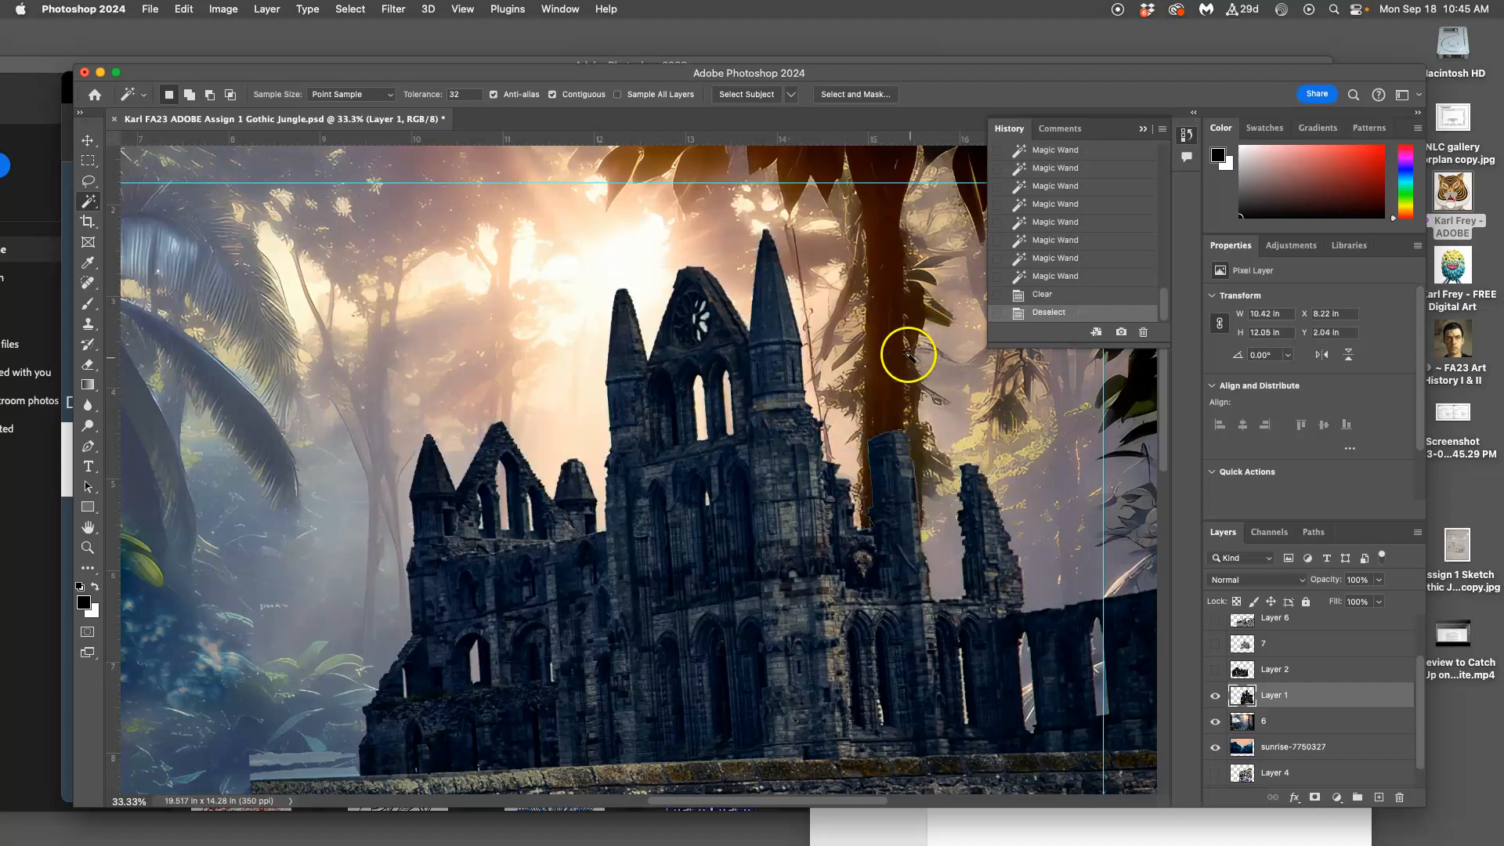
{"action": "left_click", "coordinate": [1052, 278]}
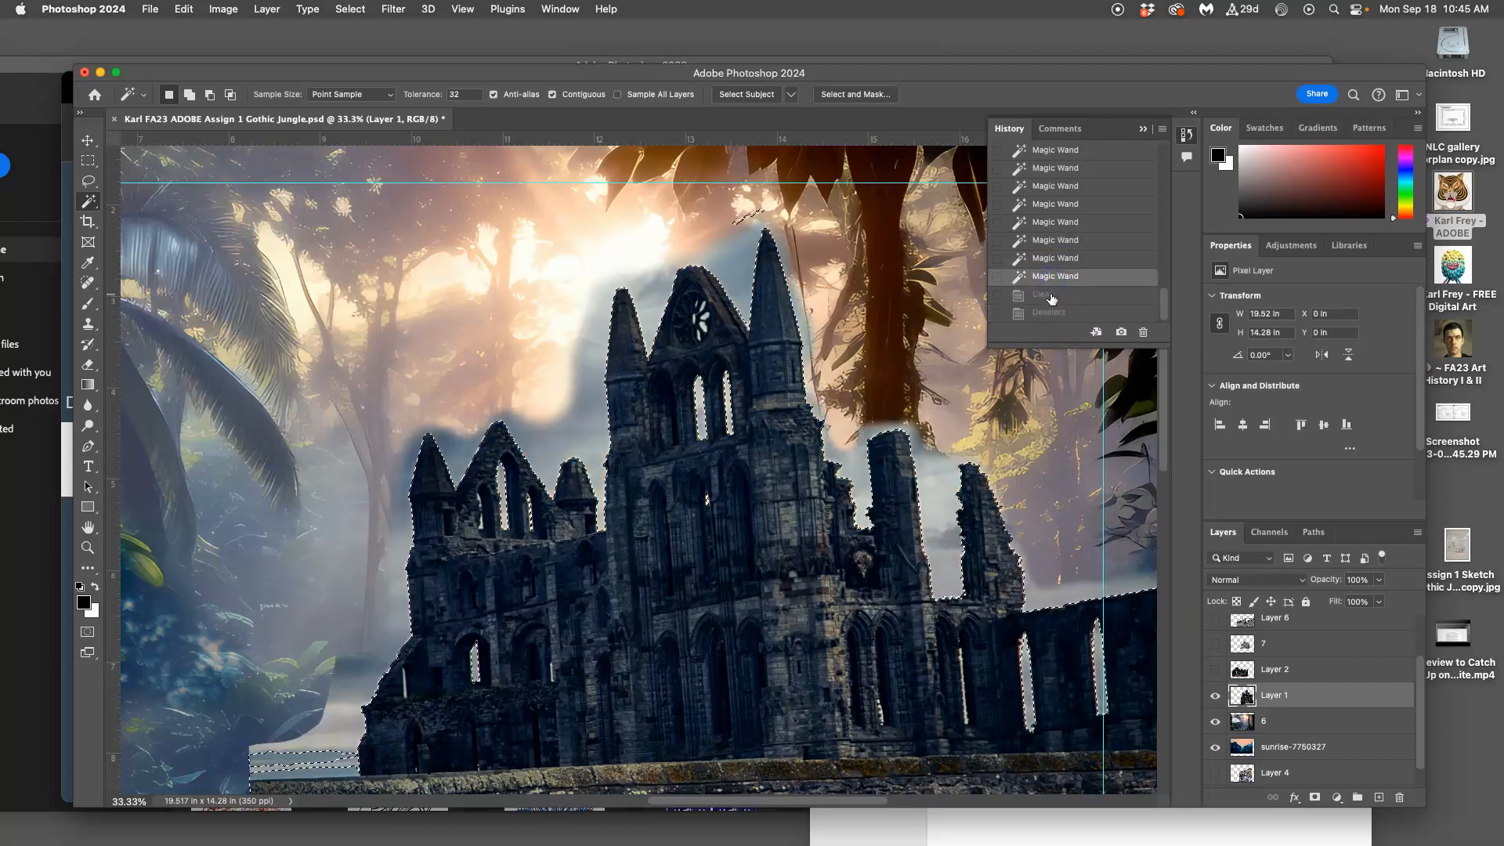
{"action": "left_click", "coordinate": [1051, 312]}
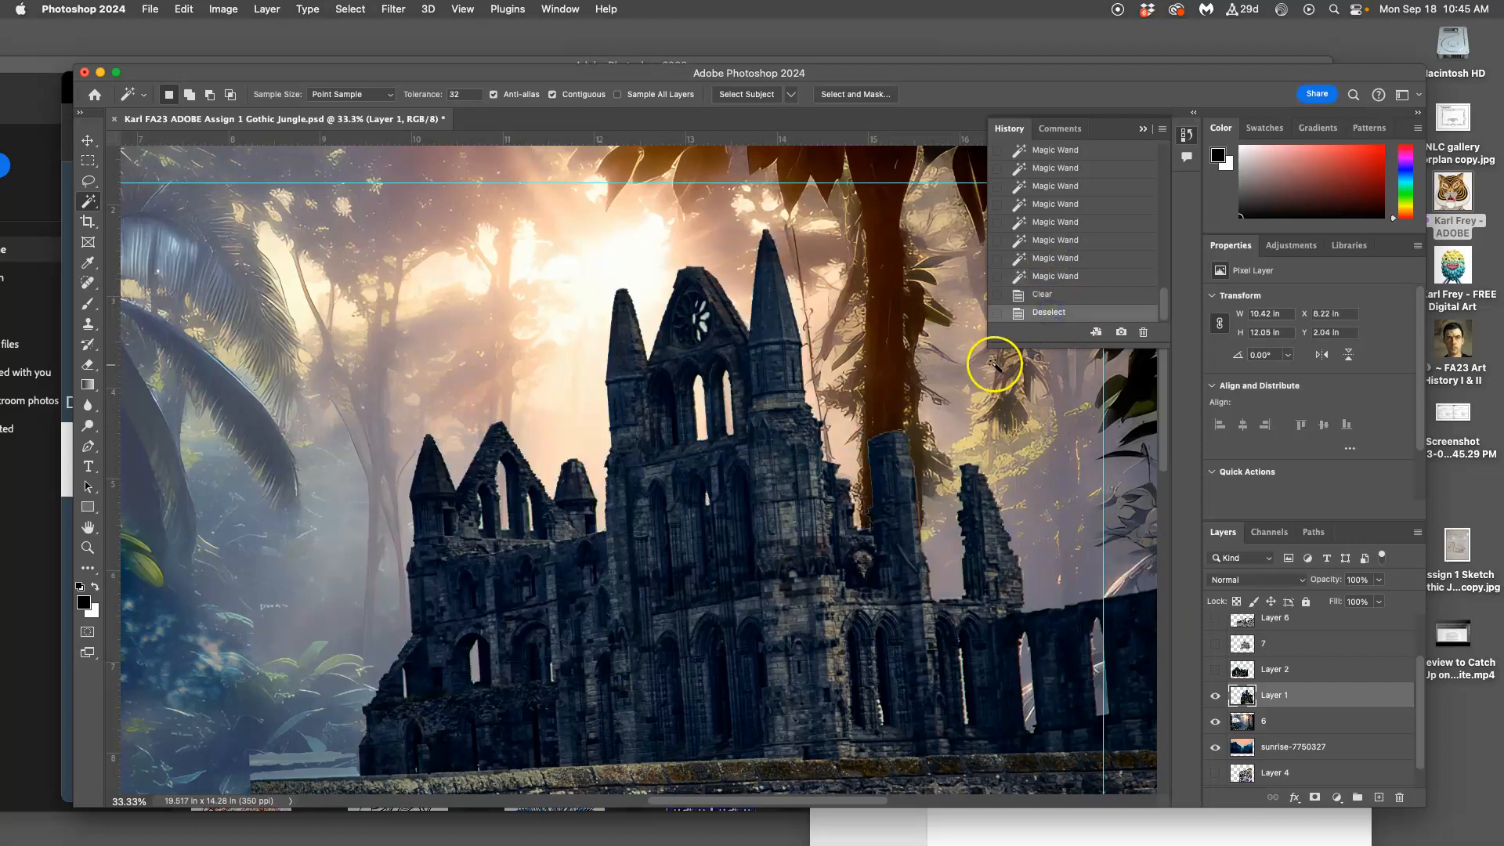
Select the sky pieces inside the central gable's rose window with the Magic Wand, delete them from Layer 1 and deselect
{"action": "key", "text": "super+equal"}
{"action": "key", "text": "super+equal"}
{"action": "left_click_drag", "start_coordinate": [840, 419], "coordinate": [642, 584]}
{"action": "left_click_drag", "start_coordinate": [743, 353], "coordinate": [810, 436]}
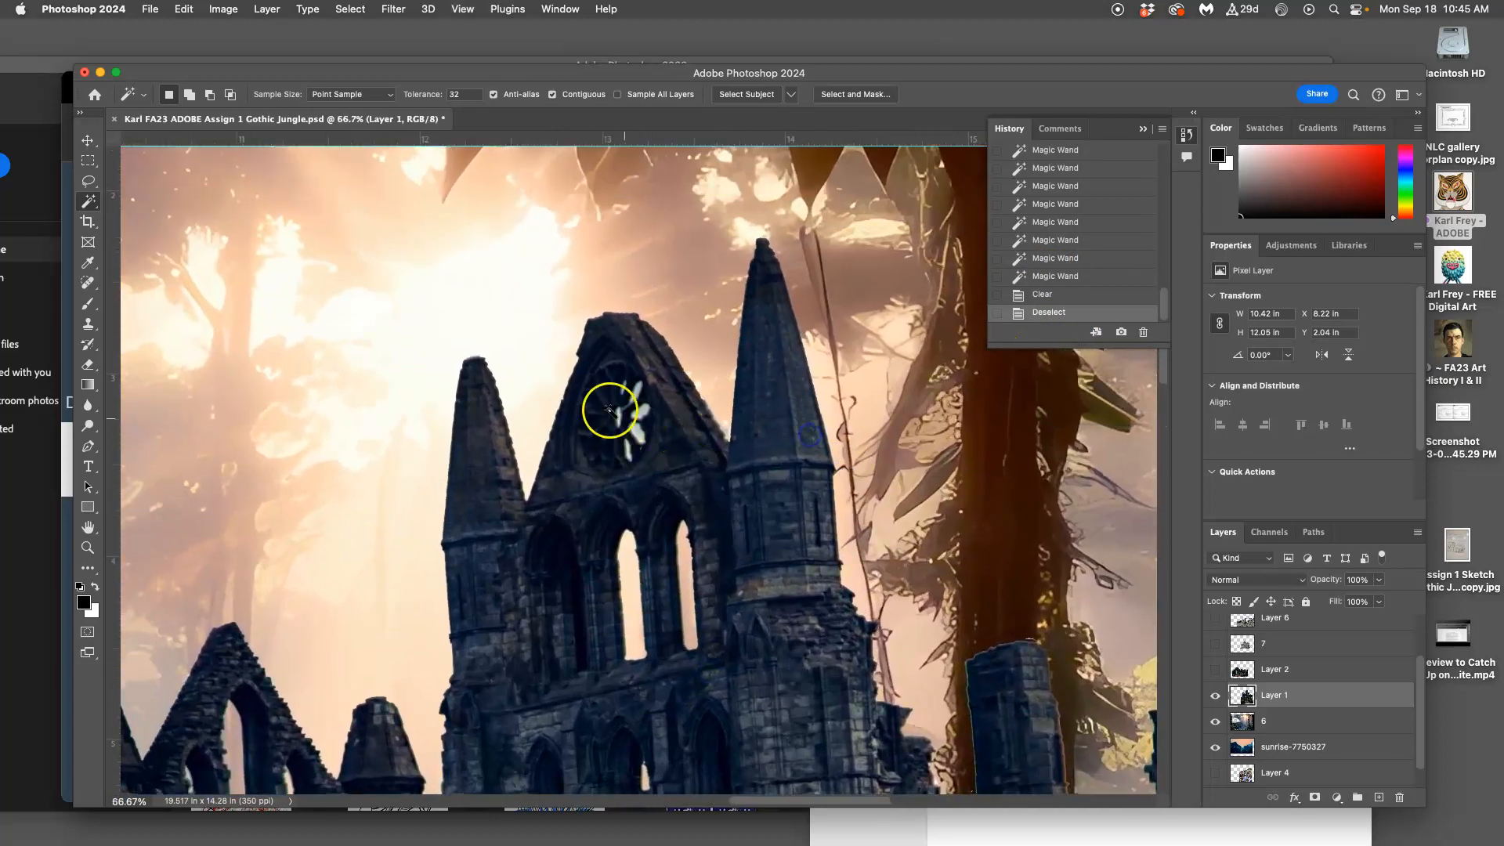
{"action": "left_click", "coordinate": [640, 415]}
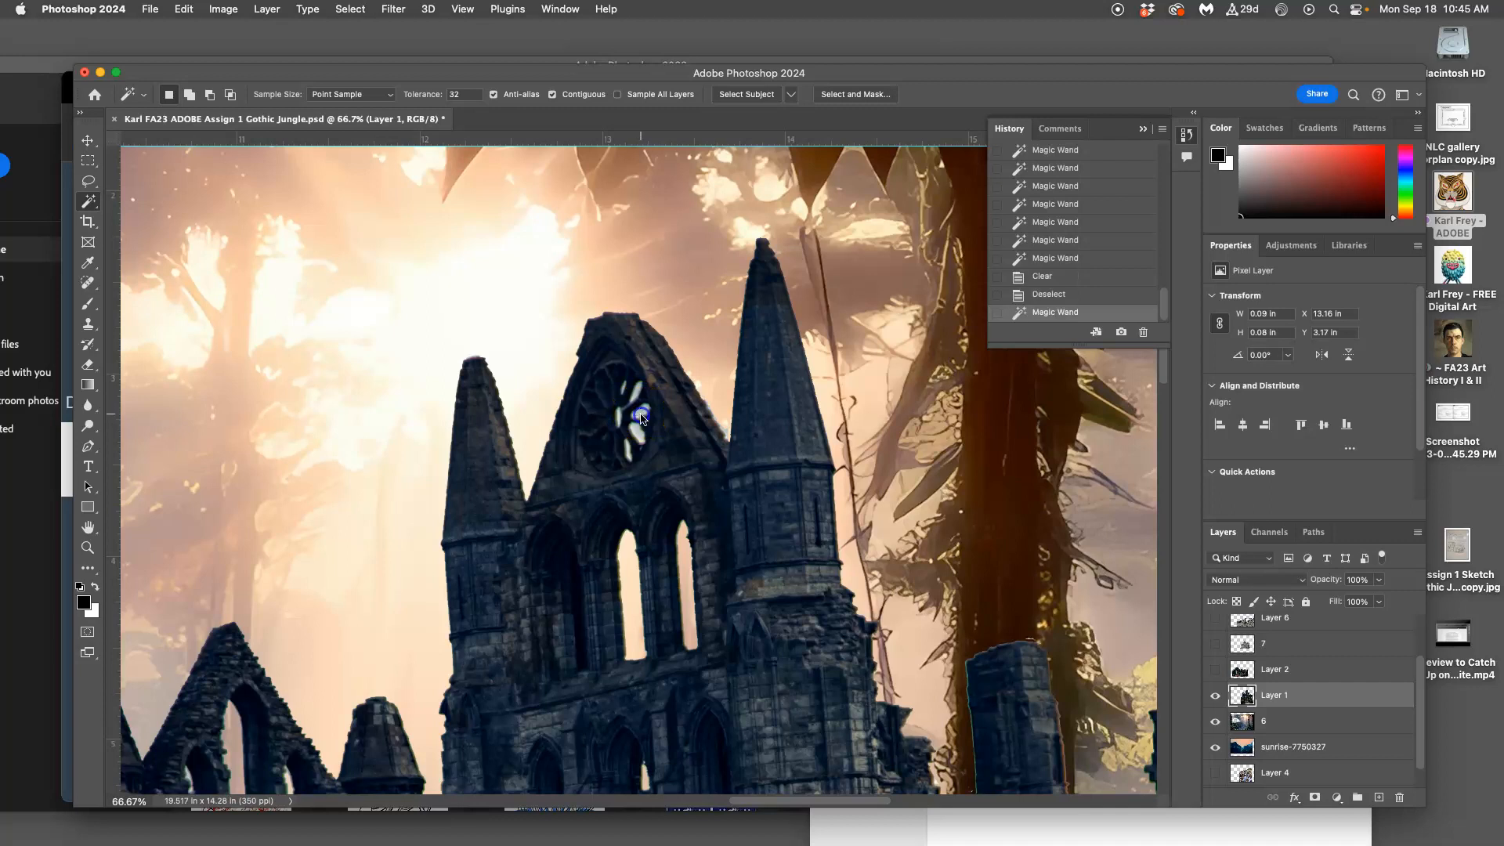
{"action": "left_click", "coordinate": [637, 390]}
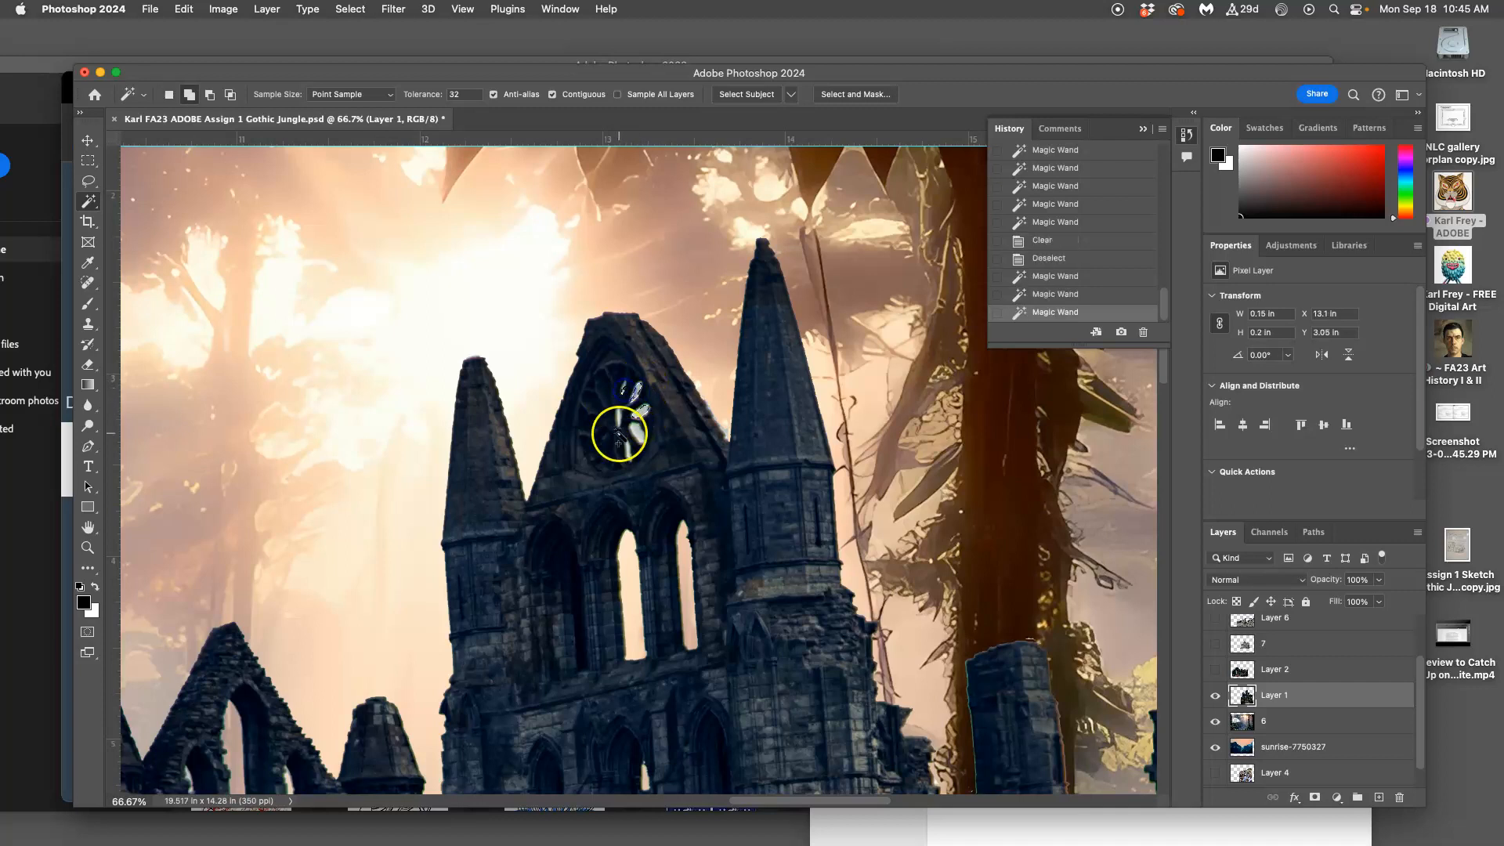
{"action": "left_click", "coordinate": [619, 415]}
{"action": "left_click", "coordinate": [641, 436], "text": "shift"}
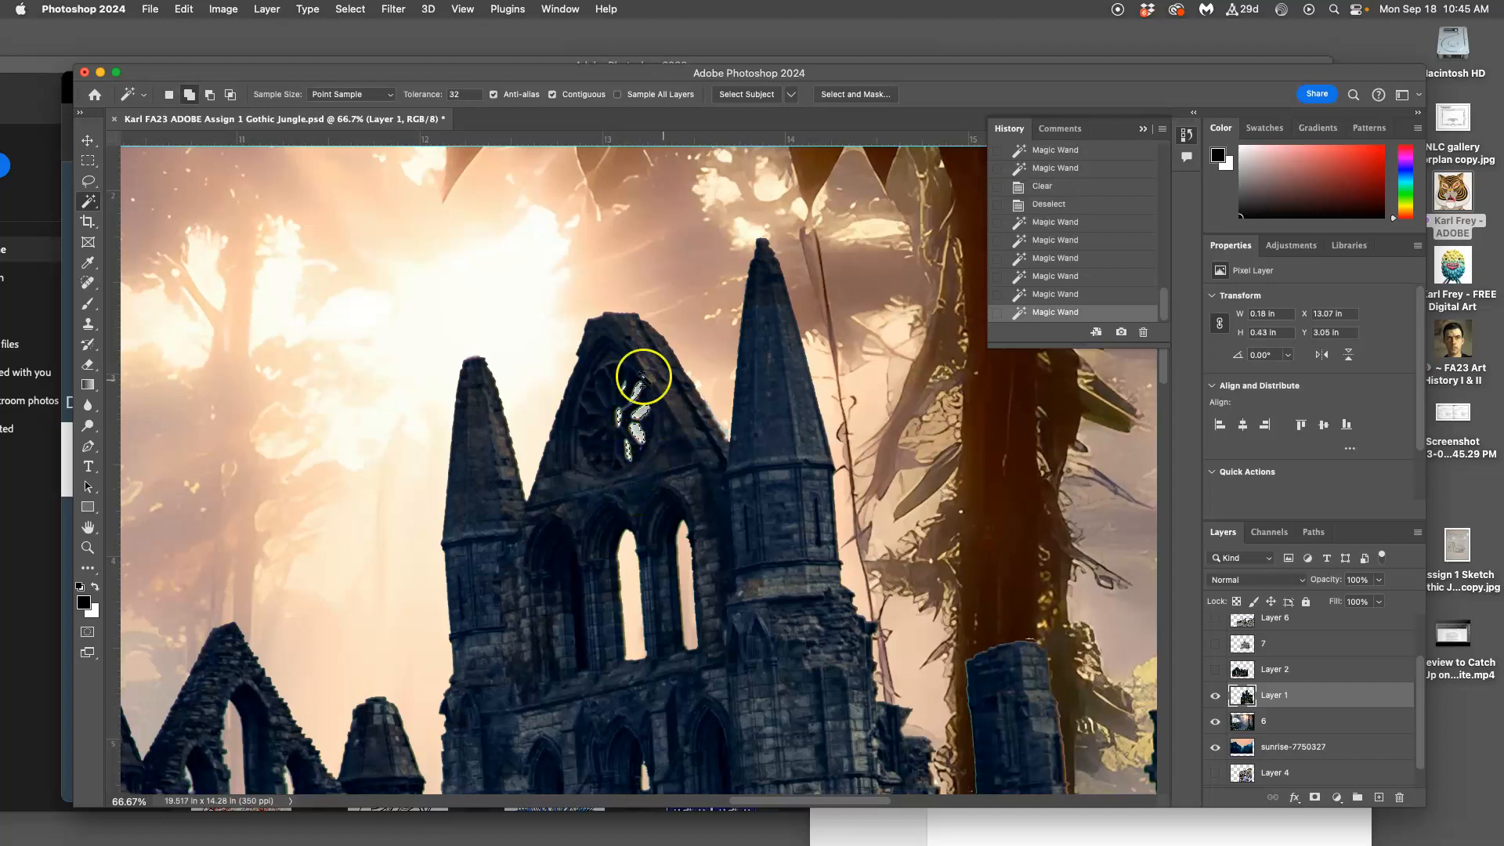
{"action": "key", "text": "Delete"}
{"action": "key", "text": "Delete"}
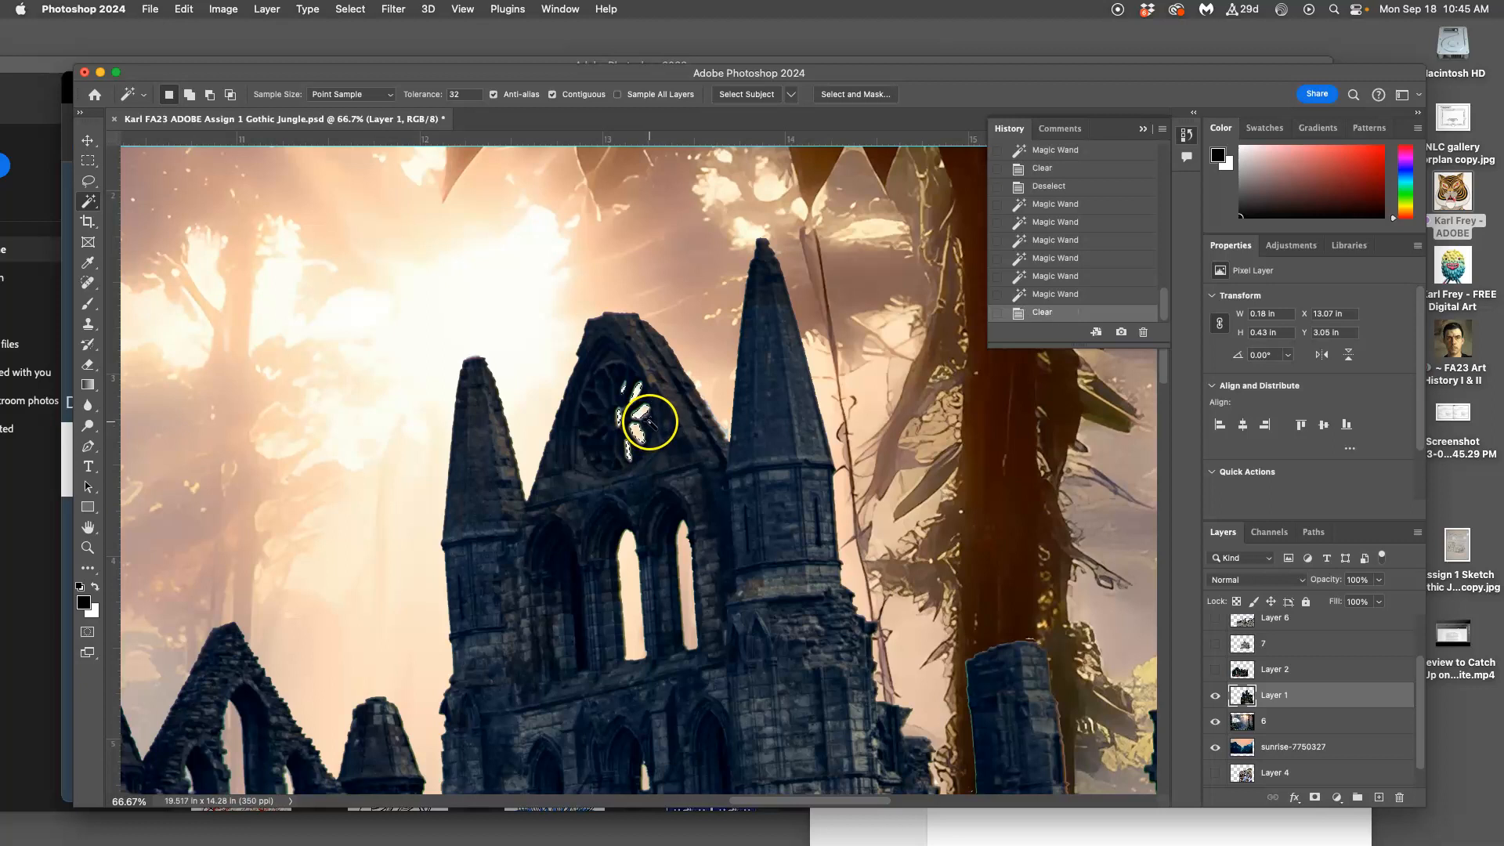
{"action": "key", "text": "super+d"}
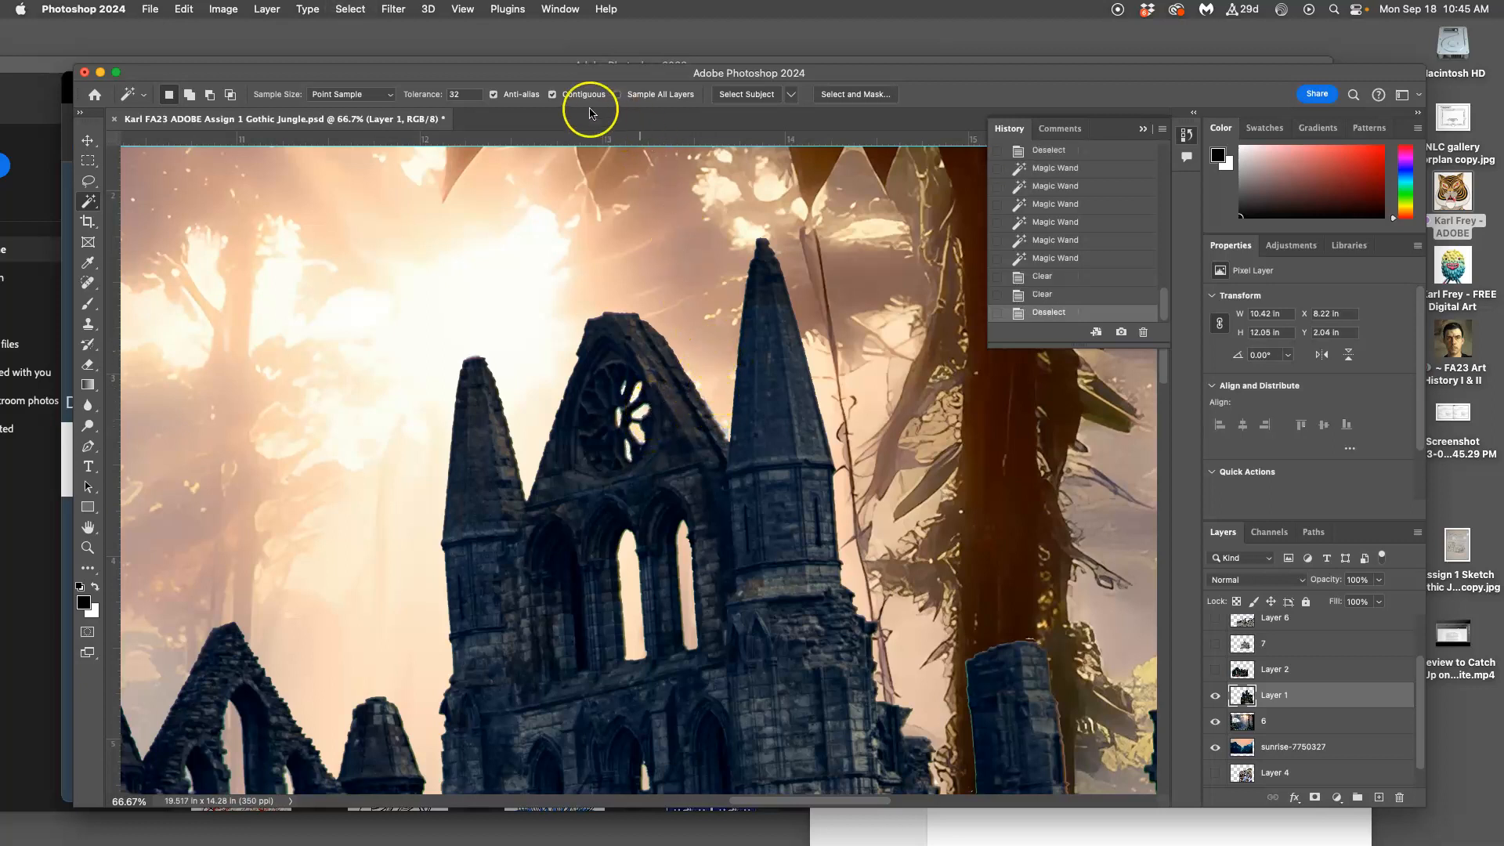
Turn off Contiguous for the Magic Wand and select all the cleared areas around and inside the abbey on Layer 1
{"action": "left_click", "coordinate": [553, 95]}
{"action": "left_click", "coordinate": [679, 263]}
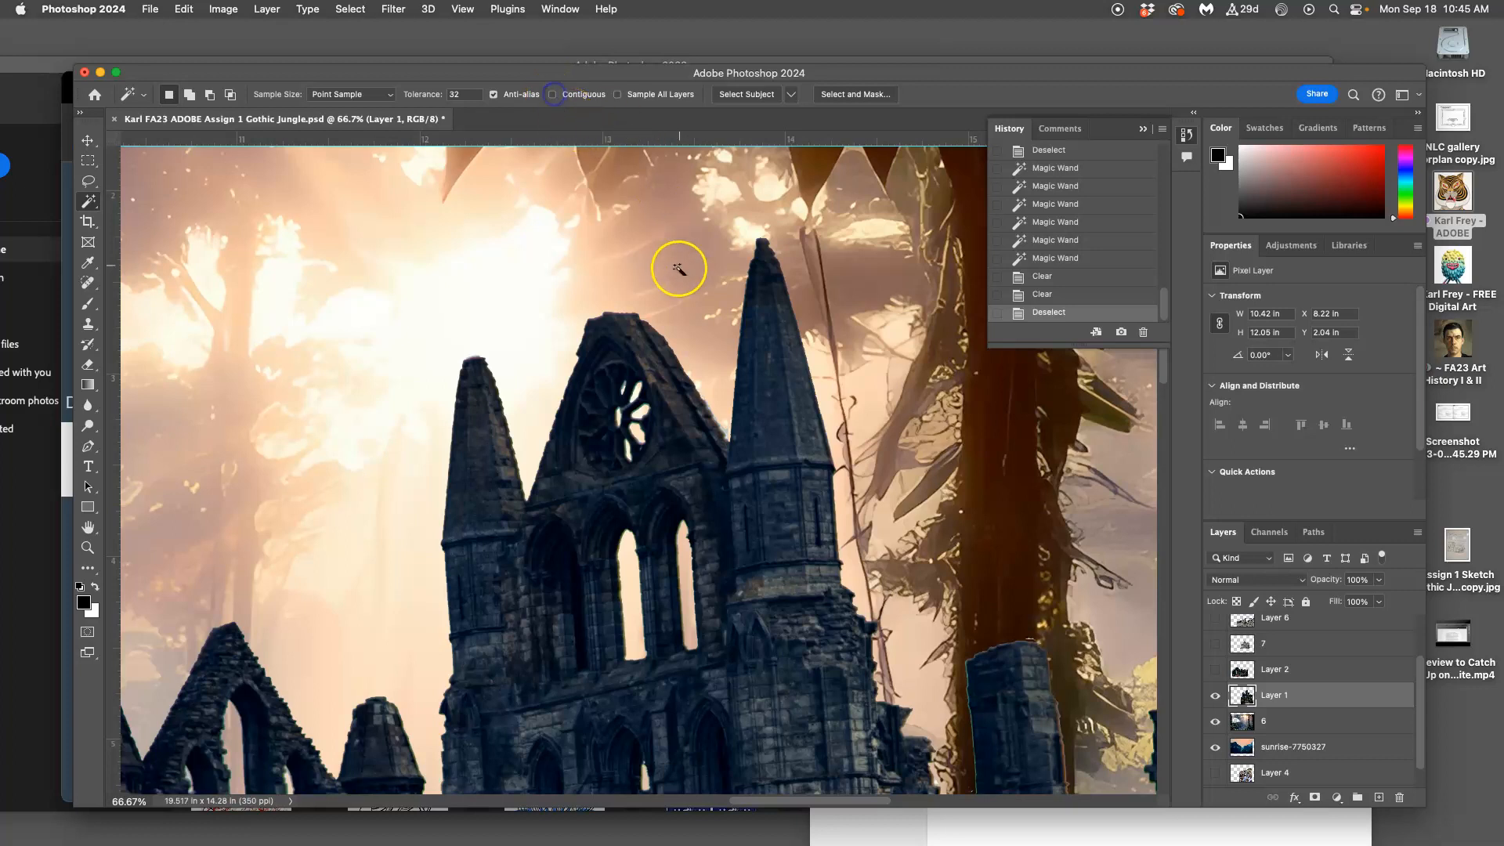
{"action": "left_click_drag", "start_coordinate": [776, 482], "coordinate": [715, 192]}
{"action": "left_click_drag", "start_coordinate": [721, 407], "coordinate": [597, 339]}
{"action": "left_click_drag", "start_coordinate": [689, 435], "coordinate": [669, 320]}
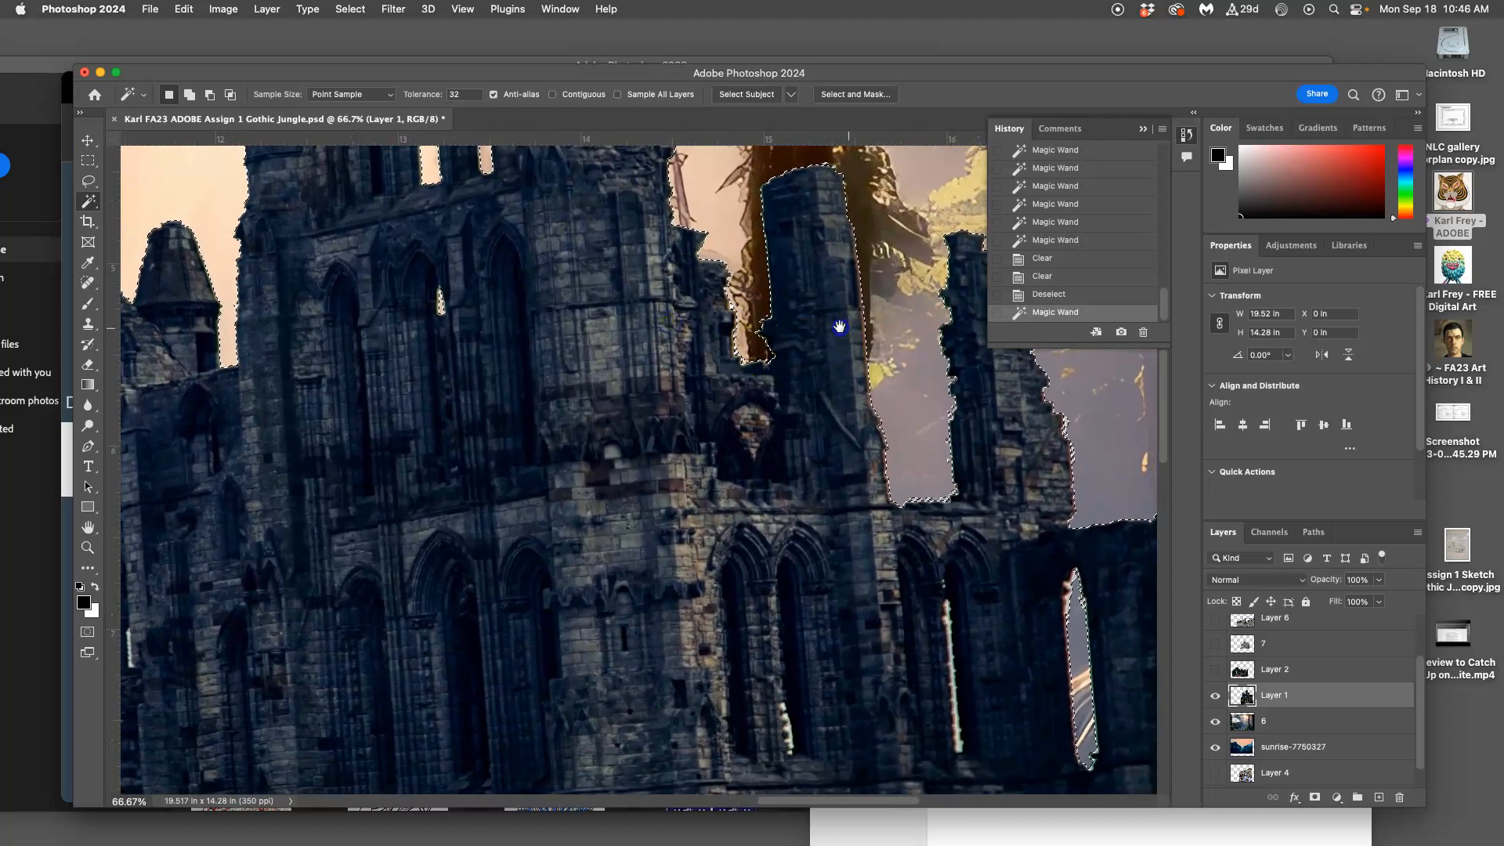
Deselect the cleared areas and turn Contiguous back on for the Magic Wand
{"action": "scroll", "coordinate": [830, 328], "scroll_direction": "right", "scroll_amount": 5}
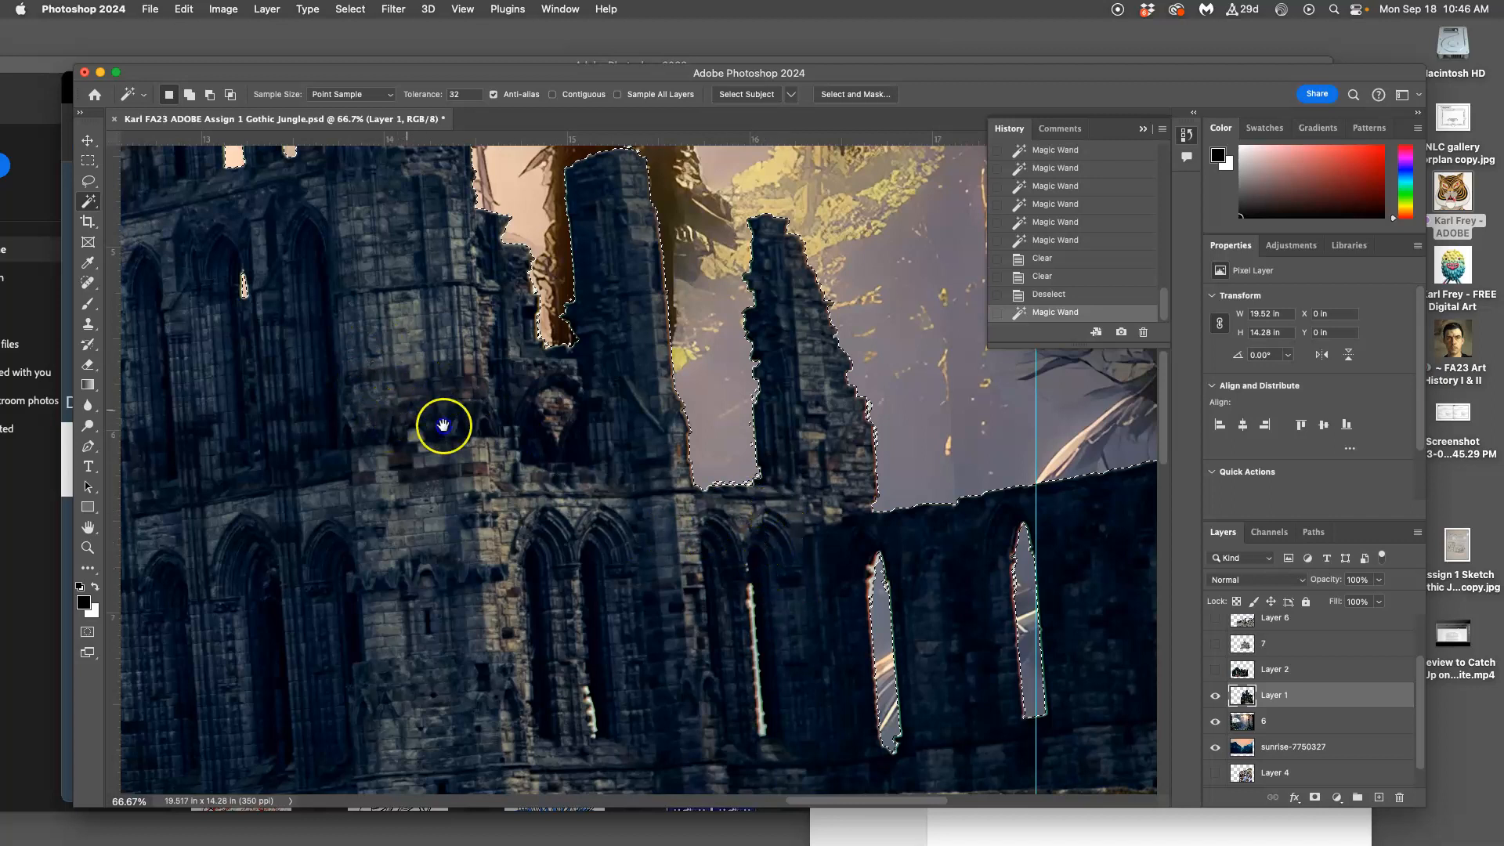
{"action": "scroll", "coordinate": [446, 427], "scroll_direction": "left", "scroll_amount": 15}
{"action": "key", "text": "super+d"}
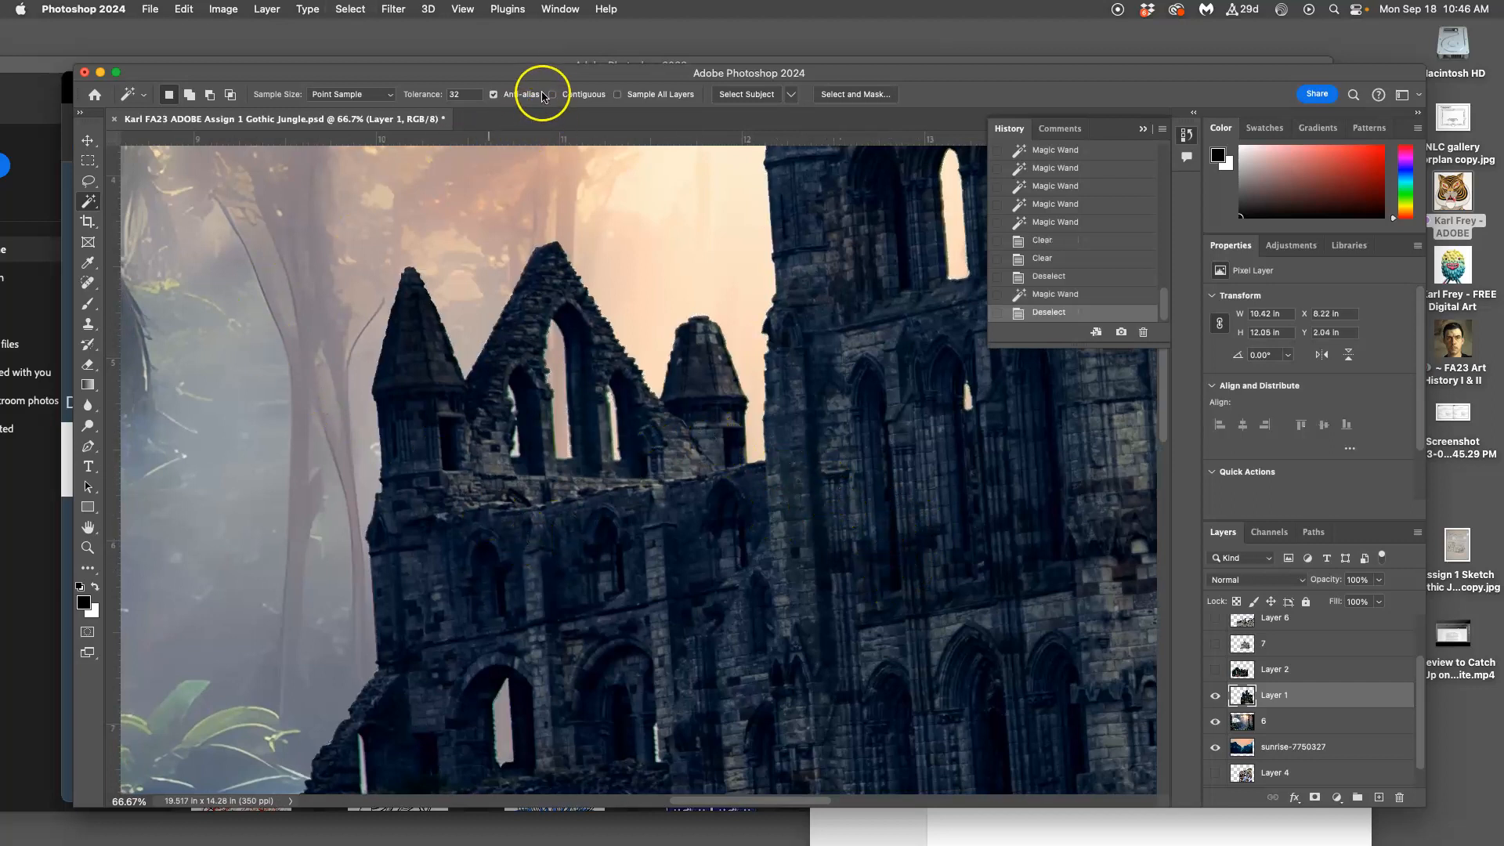
{"action": "left_click", "coordinate": [512, 396]}
{"action": "left_click", "coordinate": [552, 94]}
{"action": "key", "text": "super+d"}
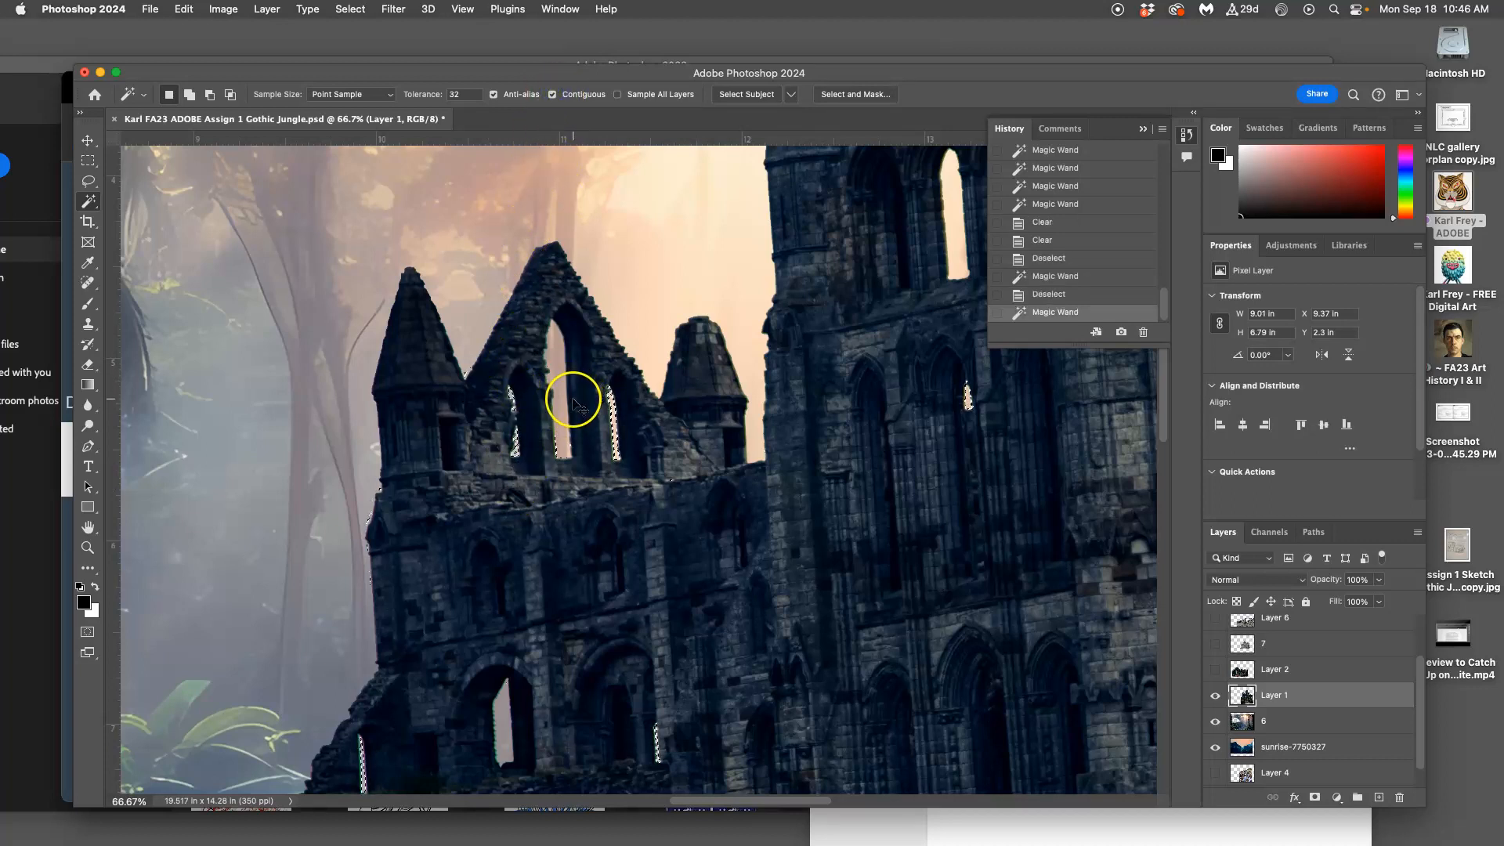
Select and delete the sky pieces in the left gable's left arch and the large arched opening below it on Layer 1
{"action": "left_click", "coordinate": [514, 448]}
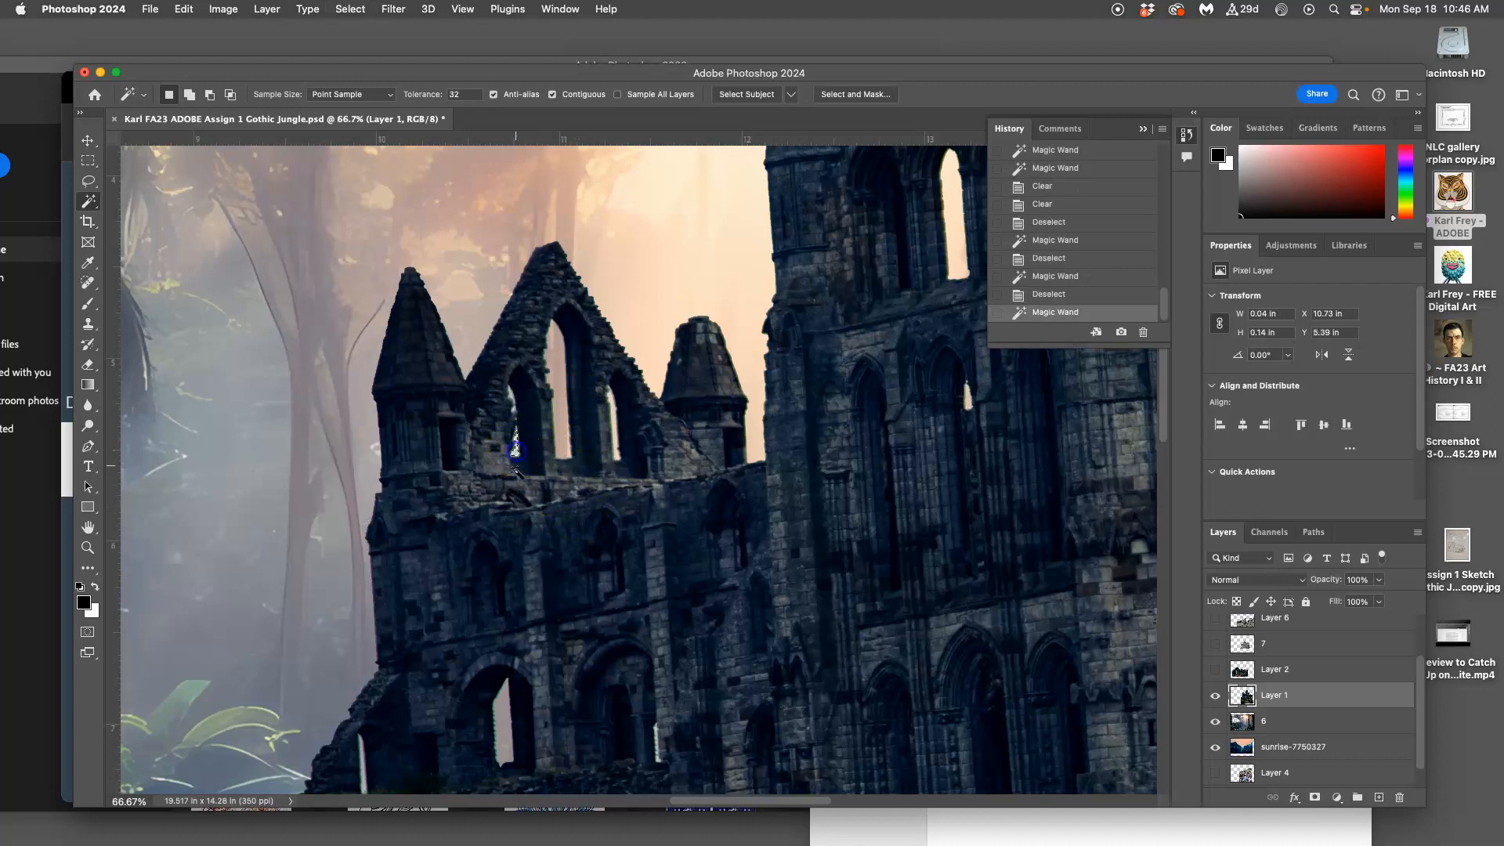
{"action": "key", "text": "Delete"}
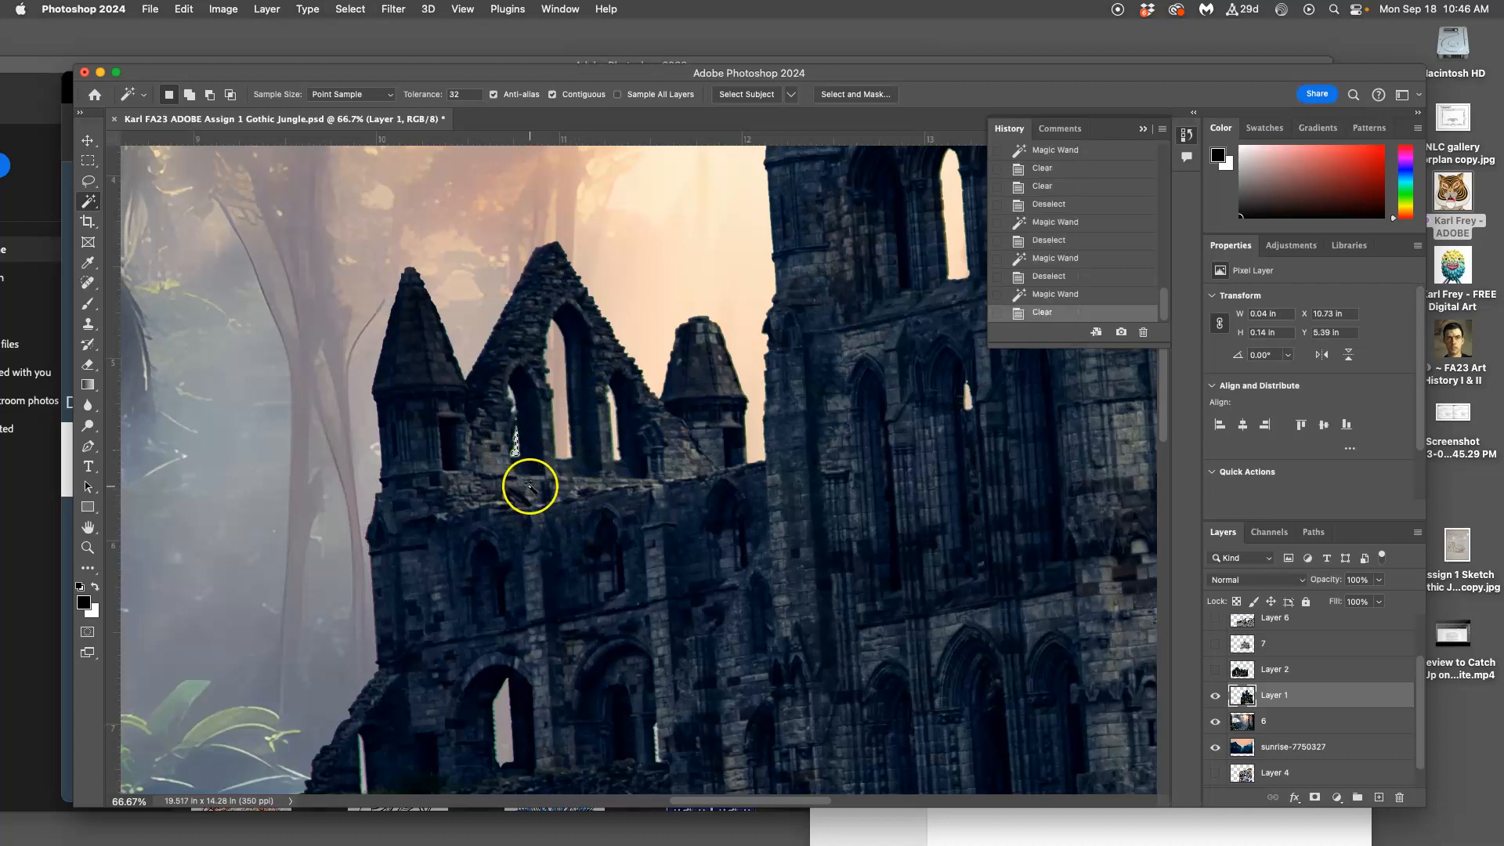
{"action": "left_click", "coordinate": [510, 395]}
{"action": "key", "text": "Delete"}
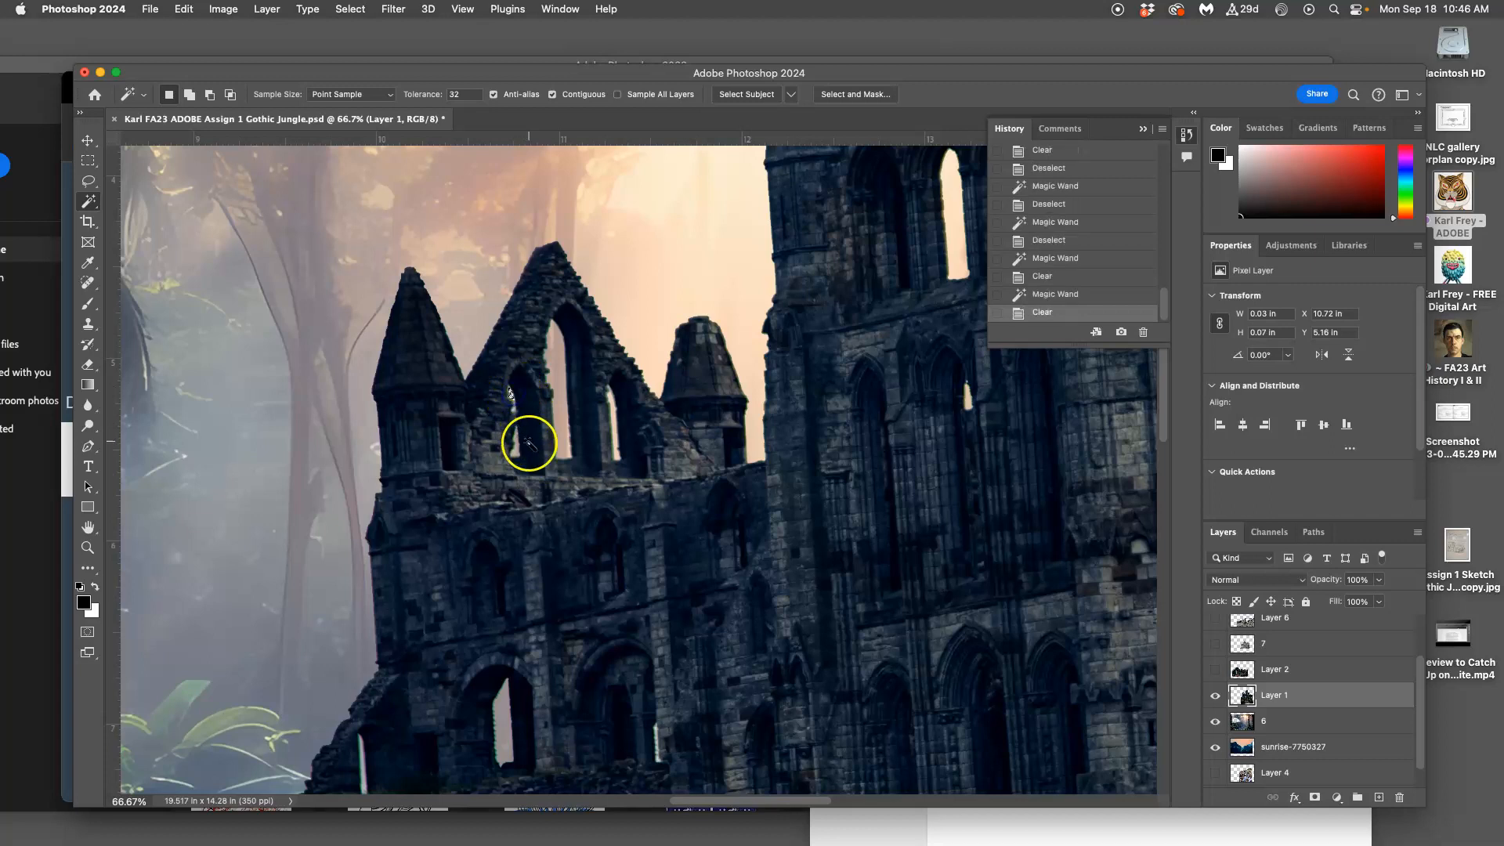
{"action": "left_click", "coordinate": [502, 715]}
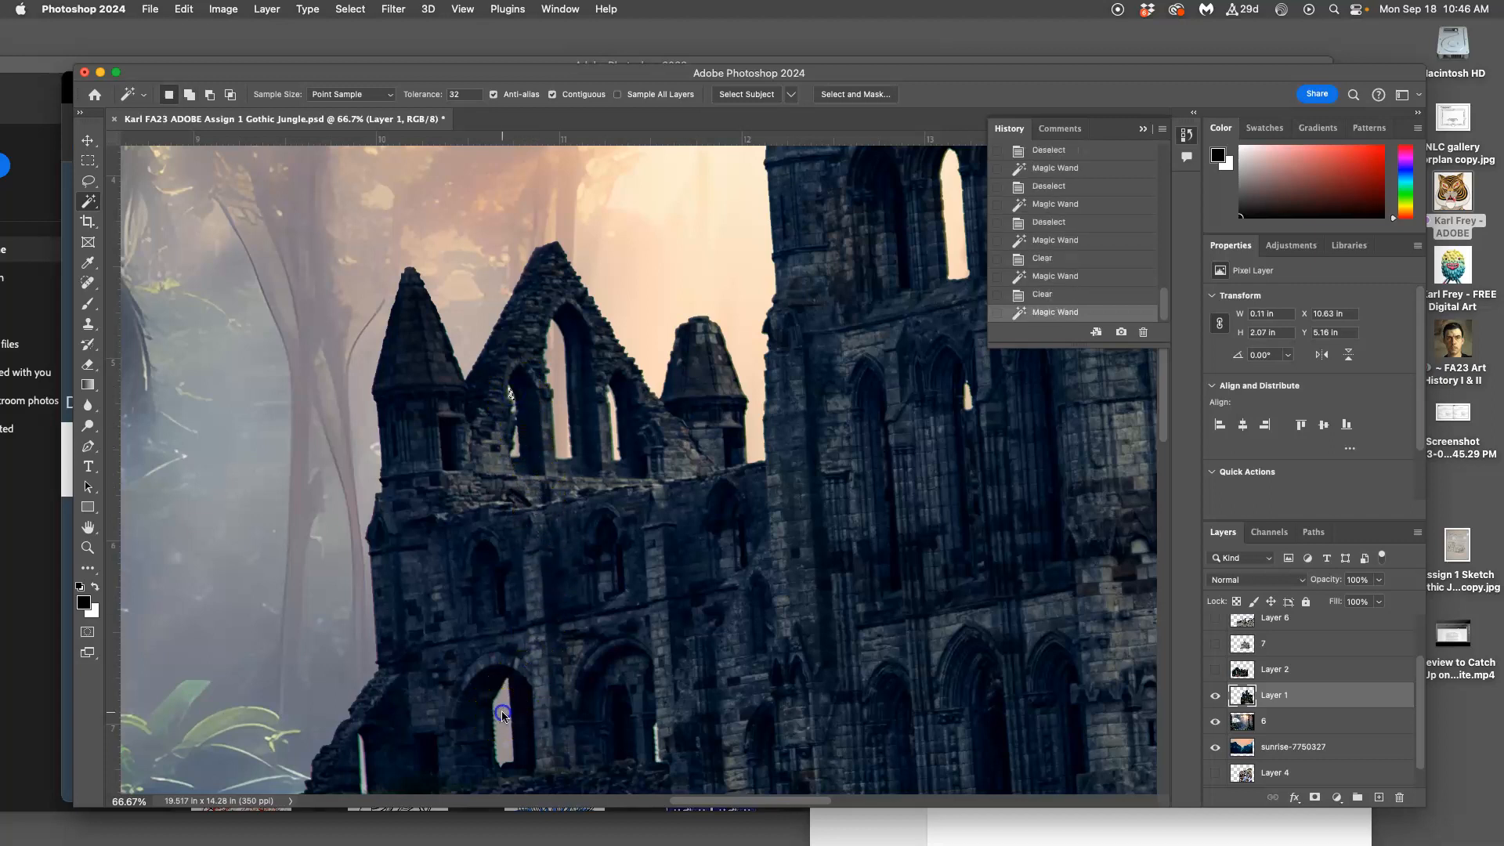
{"action": "key", "text": "Delete"}
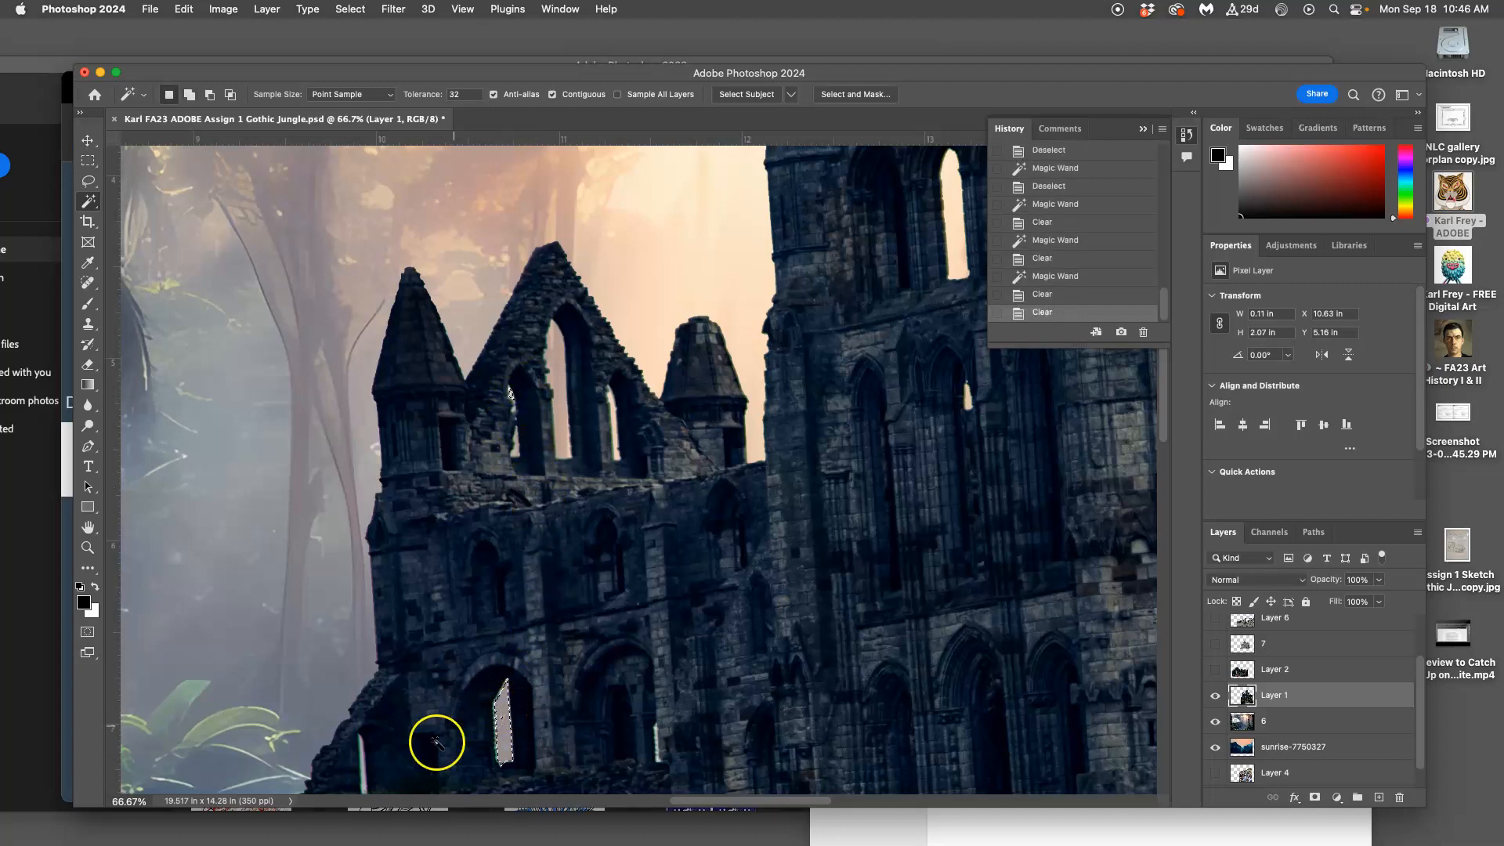
Select and delete the thin sky sliver in two pieces inside the recessed arch of the abbey's lower left wall
{"action": "left_click", "coordinate": [363, 765]}
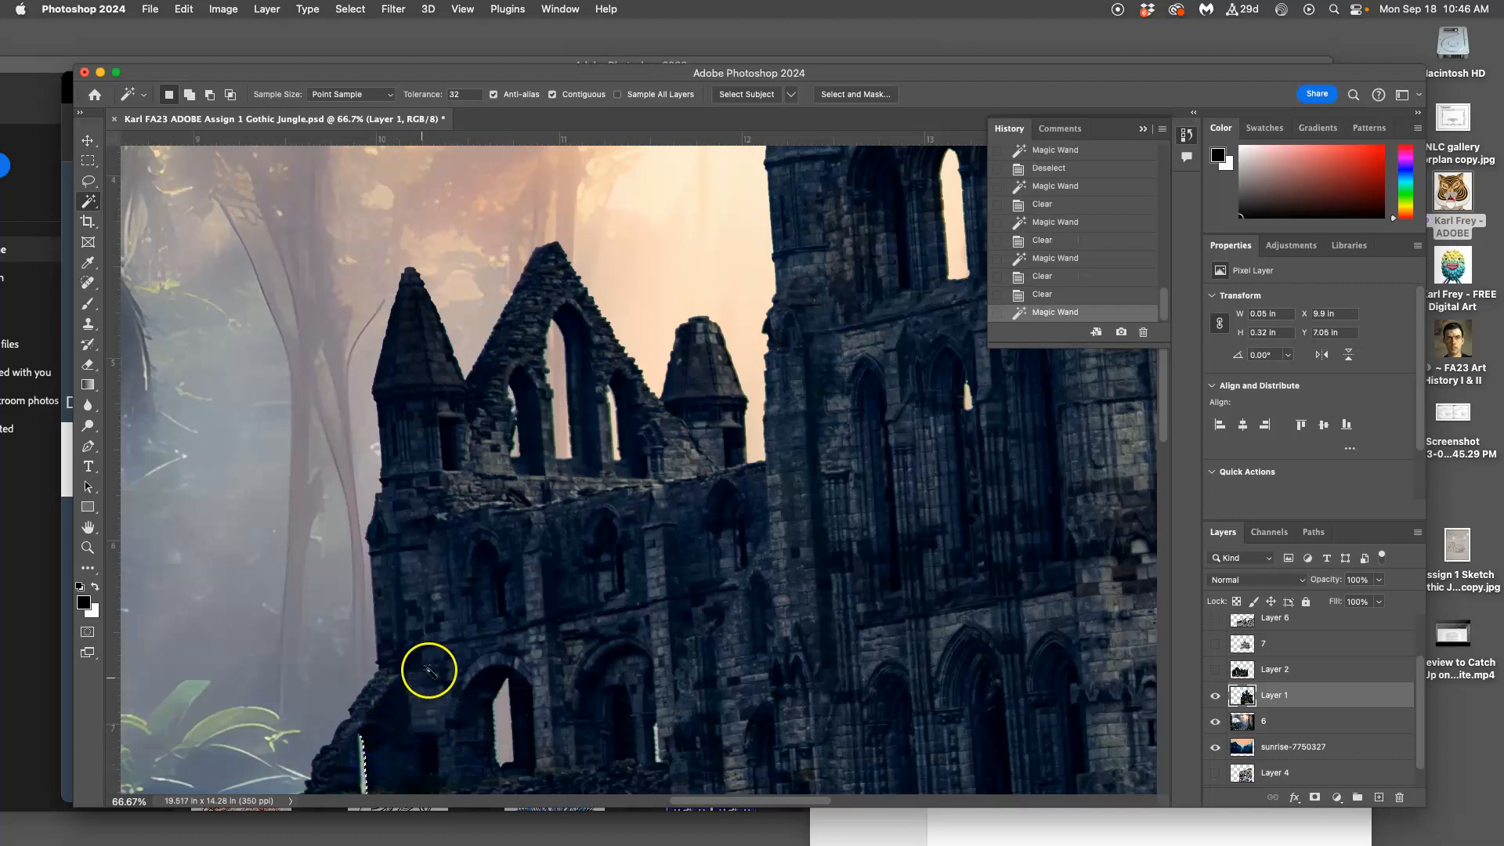
{"action": "scroll", "coordinate": [429, 595], "scroll_direction": "down", "scroll_amount": 5}
{"action": "left_click", "coordinate": [652, 546]}
{"action": "key", "text": "Delete"}
{"action": "key", "text": "Delete"}
{"action": "key", "text": "Delete"}
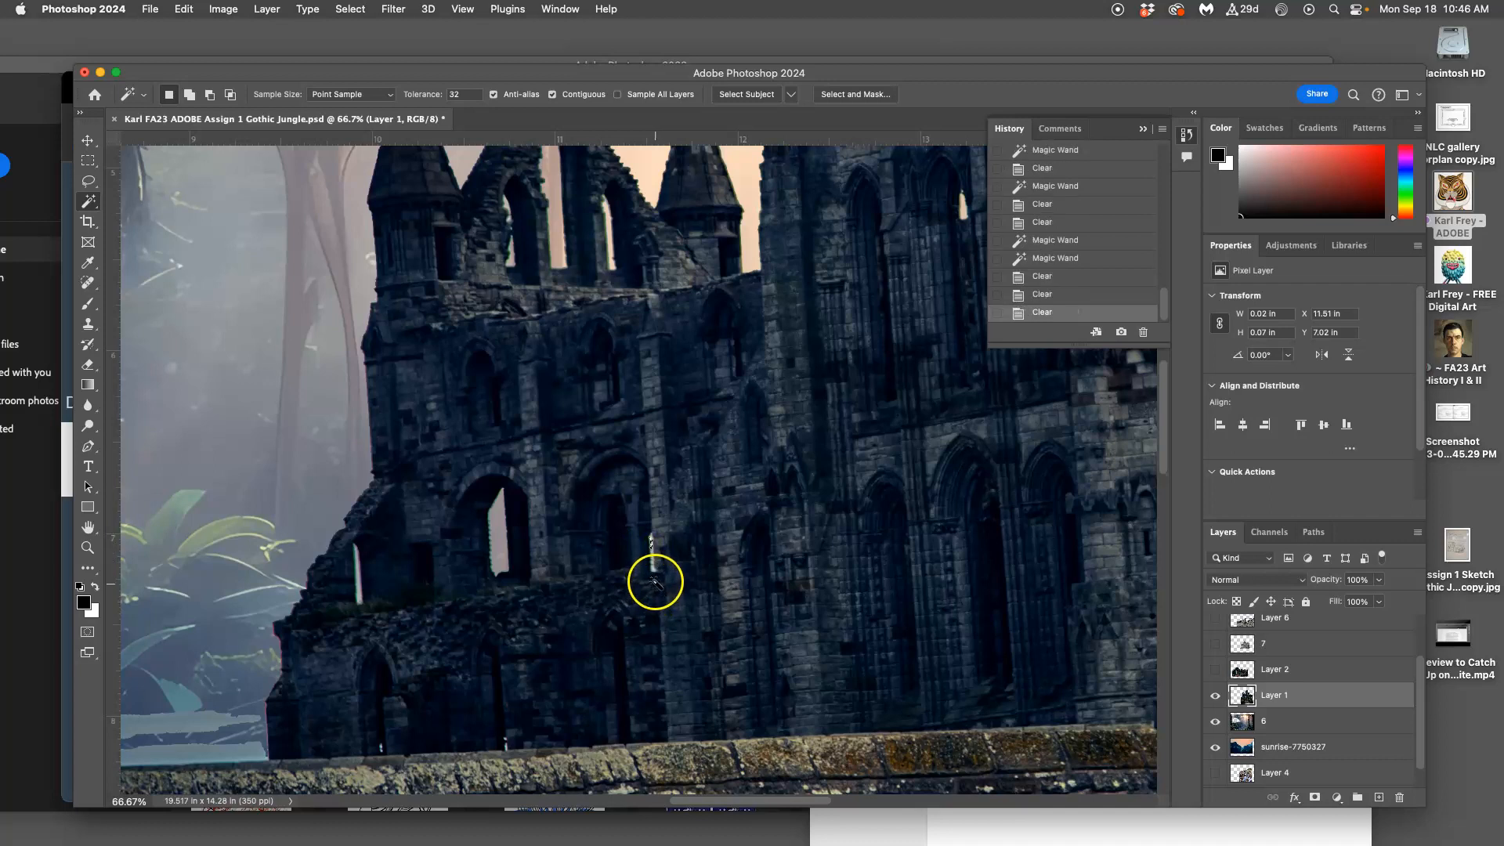
{"action": "left_click", "coordinate": [652, 564]}
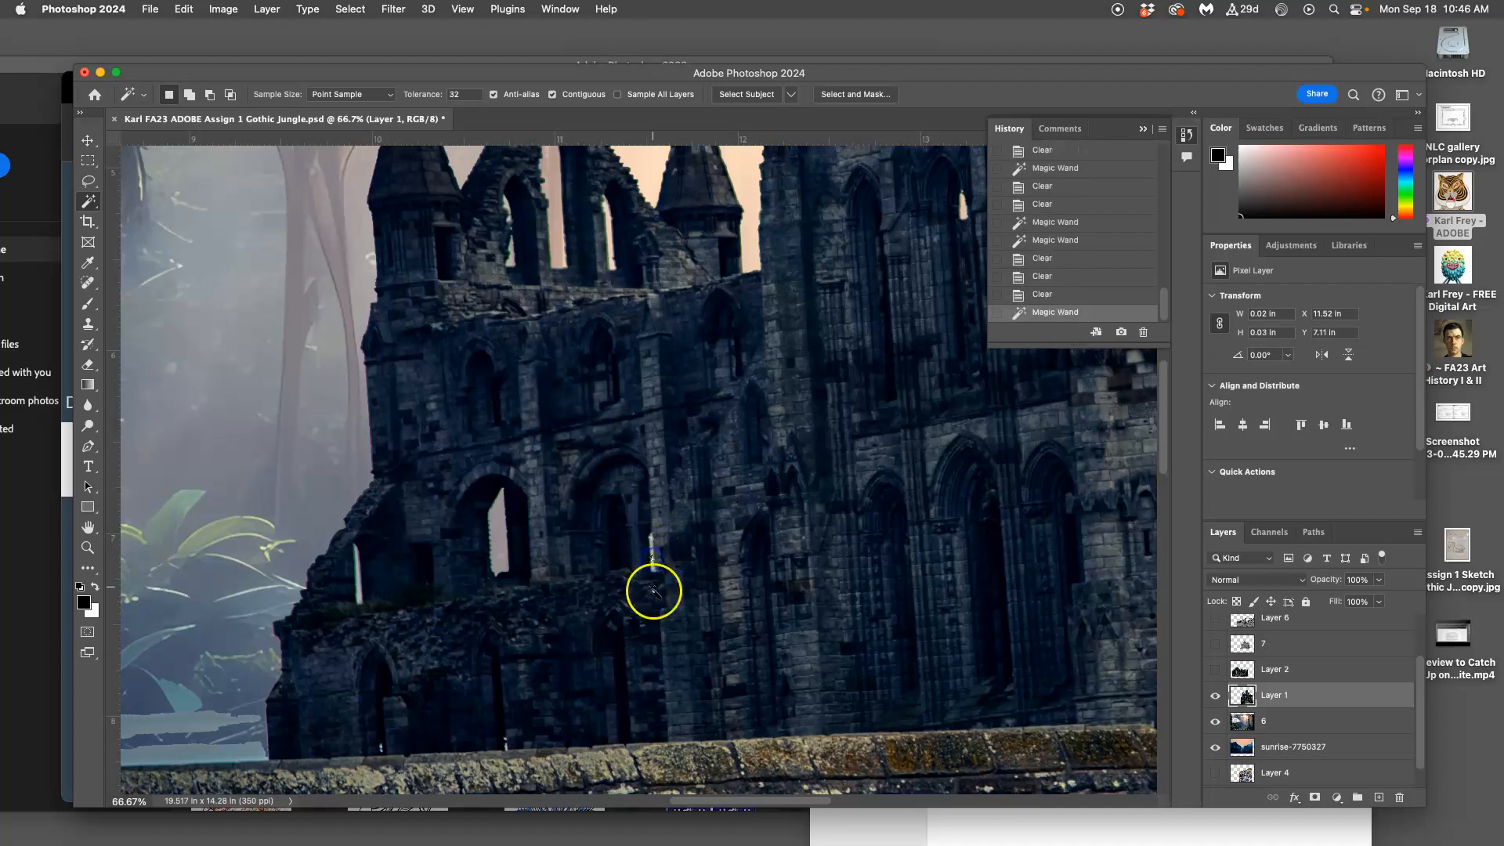
{"action": "key", "text": "Delete"}
Select and delete the sky in the narrow leftmost opening of the abbey's lower wall, then deselect
{"action": "left_click", "coordinate": [358, 585]}
{"action": "key", "text": "Delete"}
{"action": "key", "text": "Delete"}
{"action": "key", "text": "super+d"}
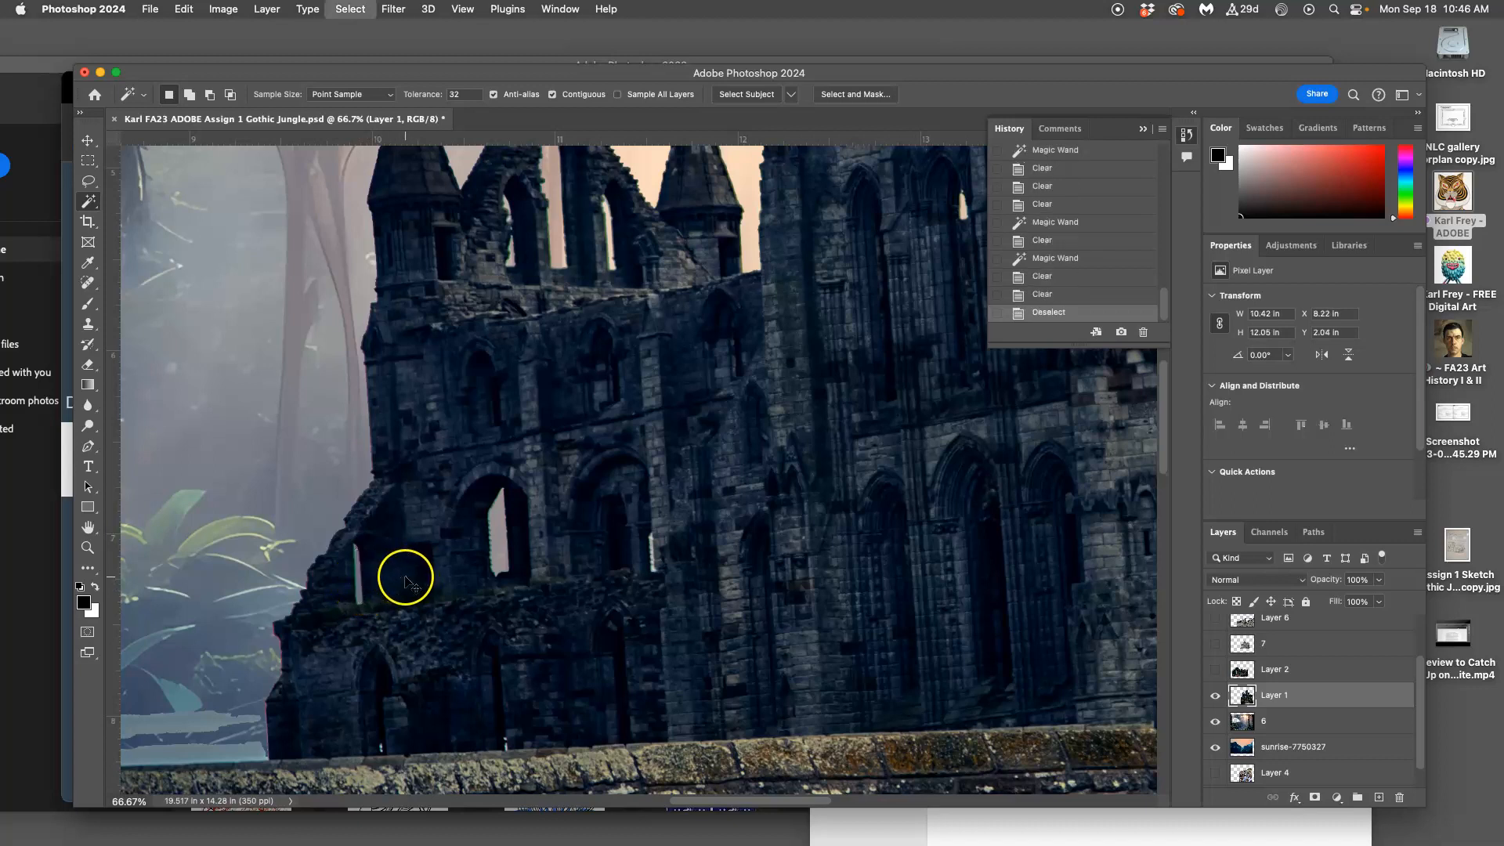
{"action": "left_click_drag", "start_coordinate": [822, 518], "coordinate": [523, 598]}
{"action": "left_click_drag", "start_coordinate": [779, 549], "coordinate": [513, 463]}
{"action": "left_click", "coordinate": [734, 632]}
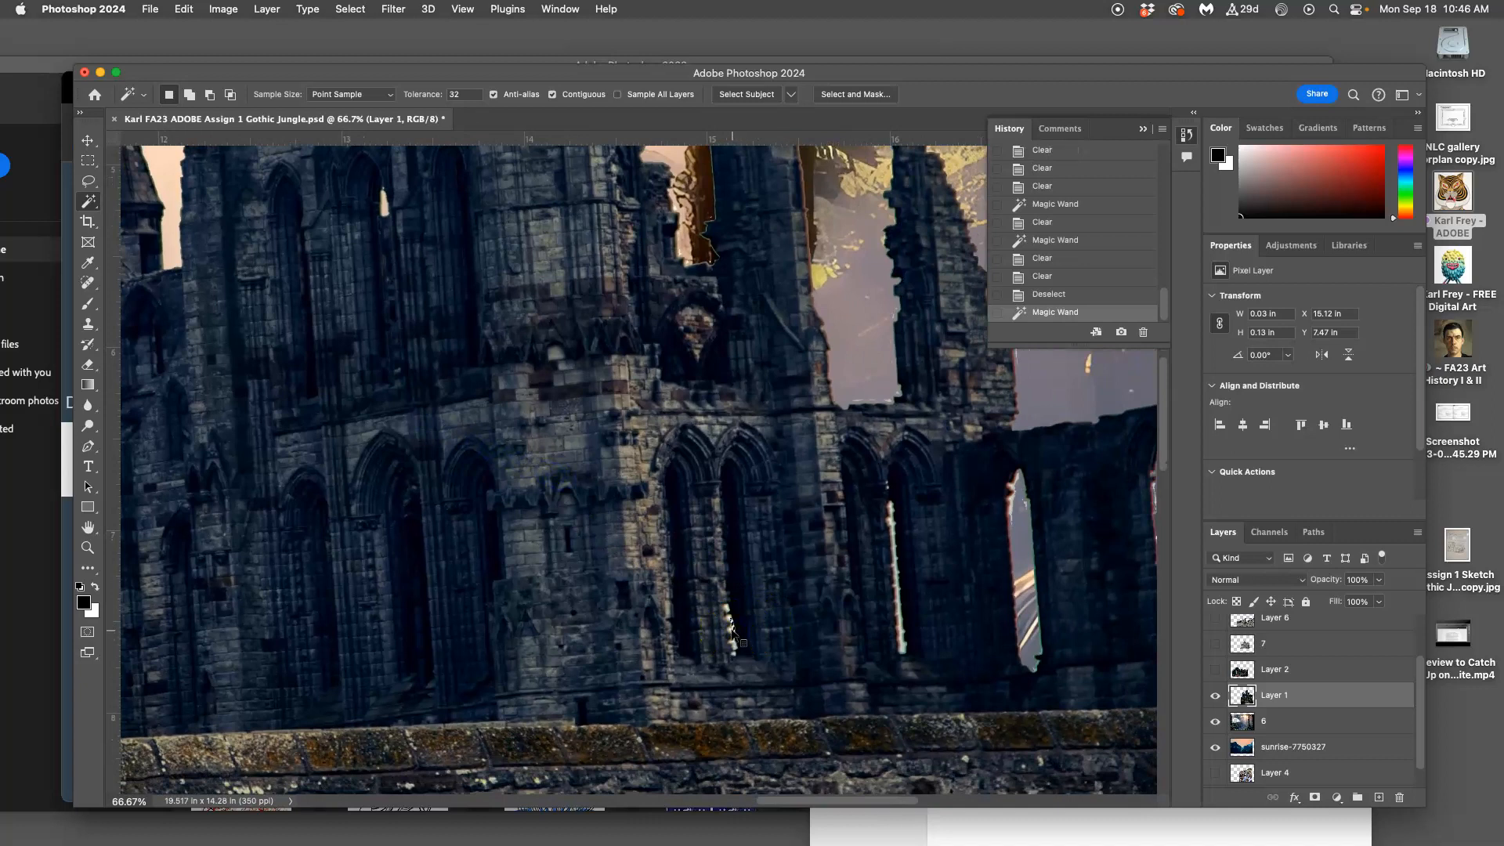
{"action": "left_click", "coordinate": [730, 620], "text": "shift"}
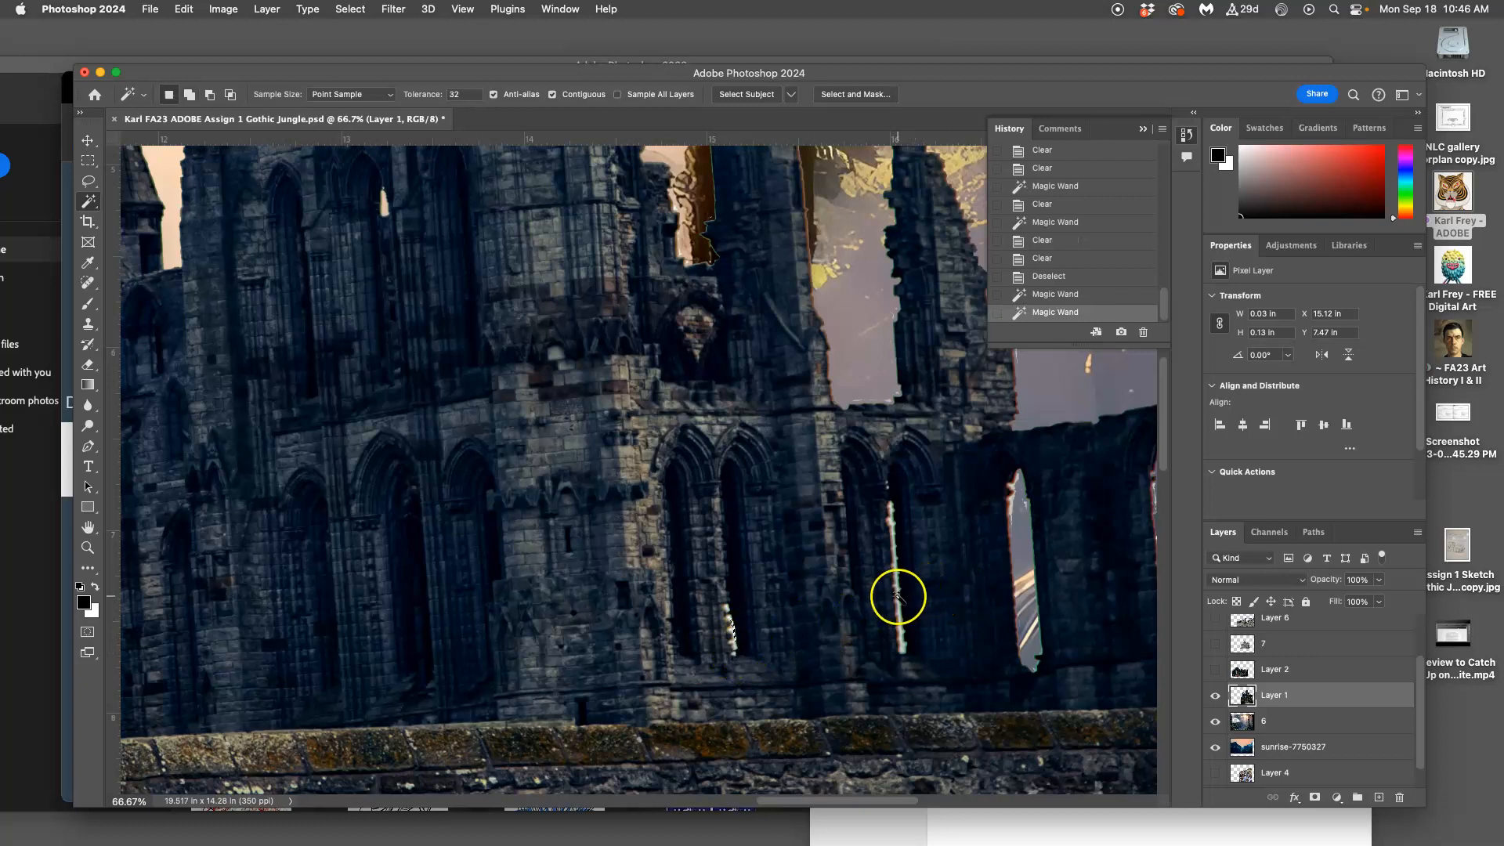
{"action": "key", "text": "super+d"}
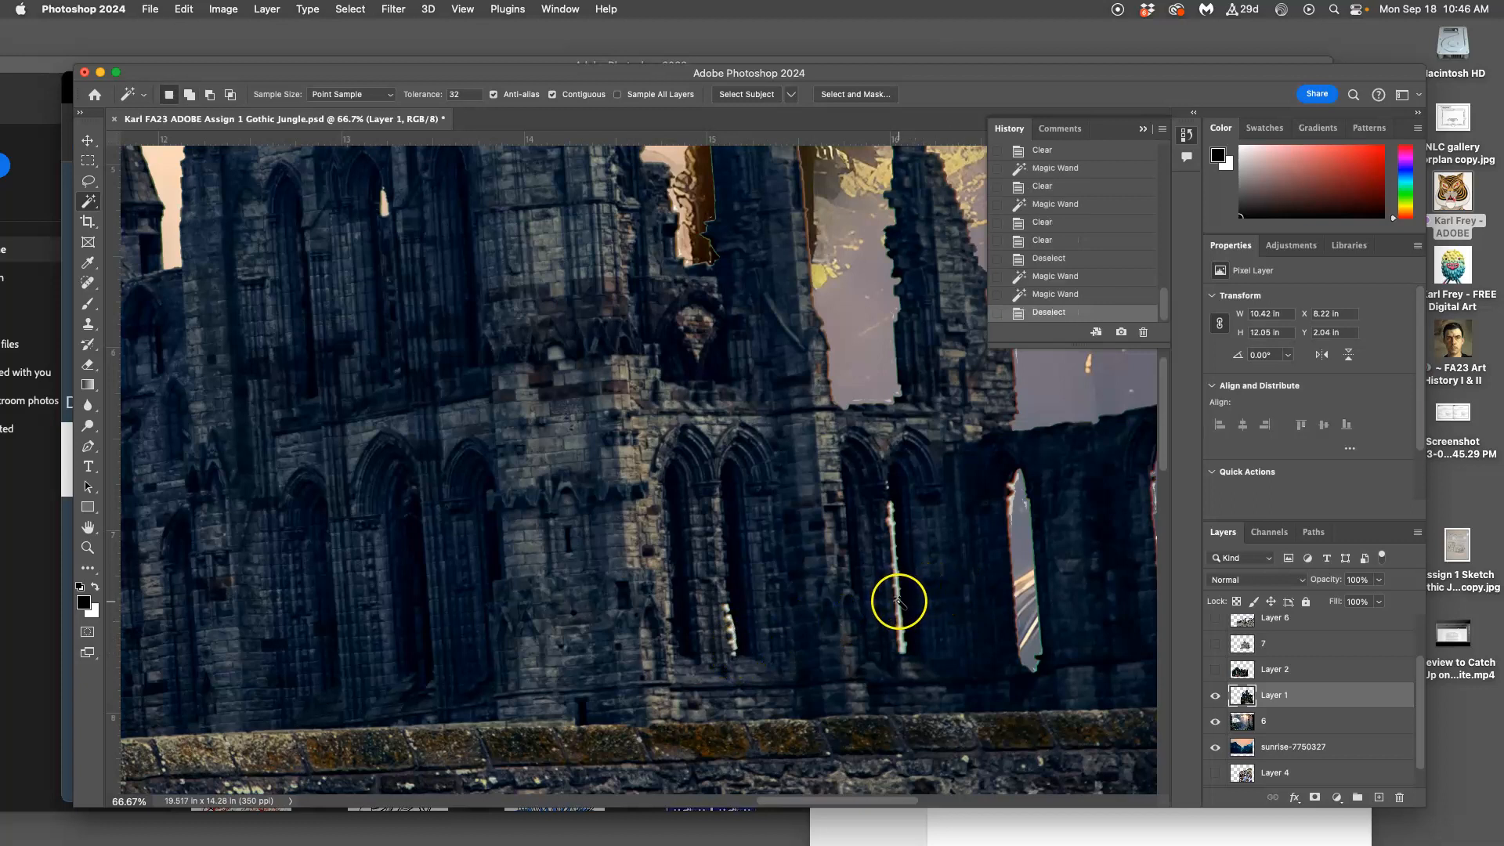
Select the narrow sky strip in the lower arched windows below the broken gap with the Magic Wand, delete it and deselect
{"action": "left_click", "coordinate": [899, 602]}
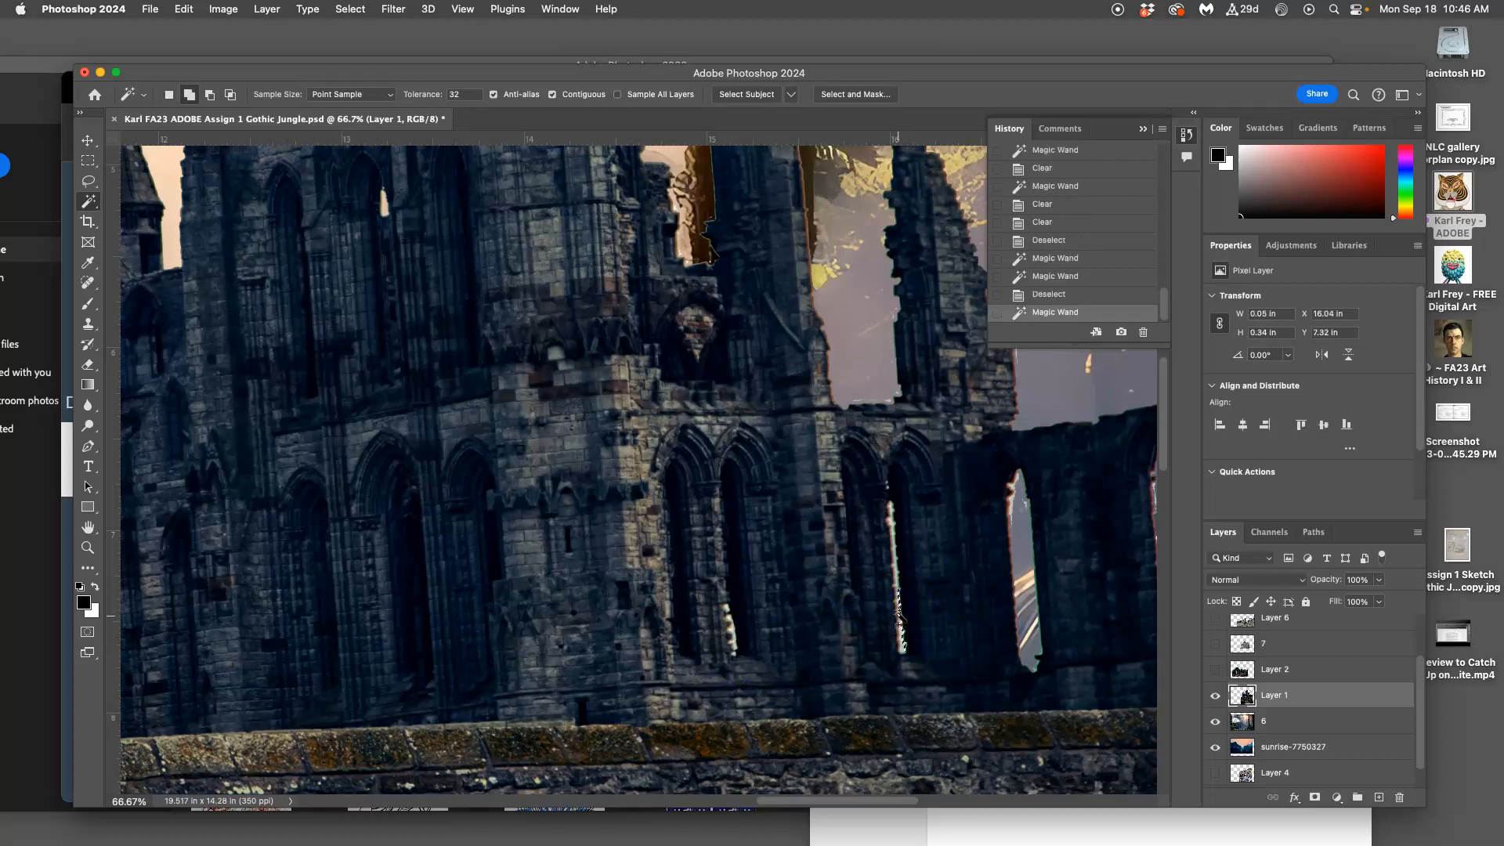
{"action": "left_click", "coordinate": [895, 542]}
{"action": "key", "text": "BackSpace"}
{"action": "key", "text": "BackSpace"}
{"action": "key", "text": "super+d"}
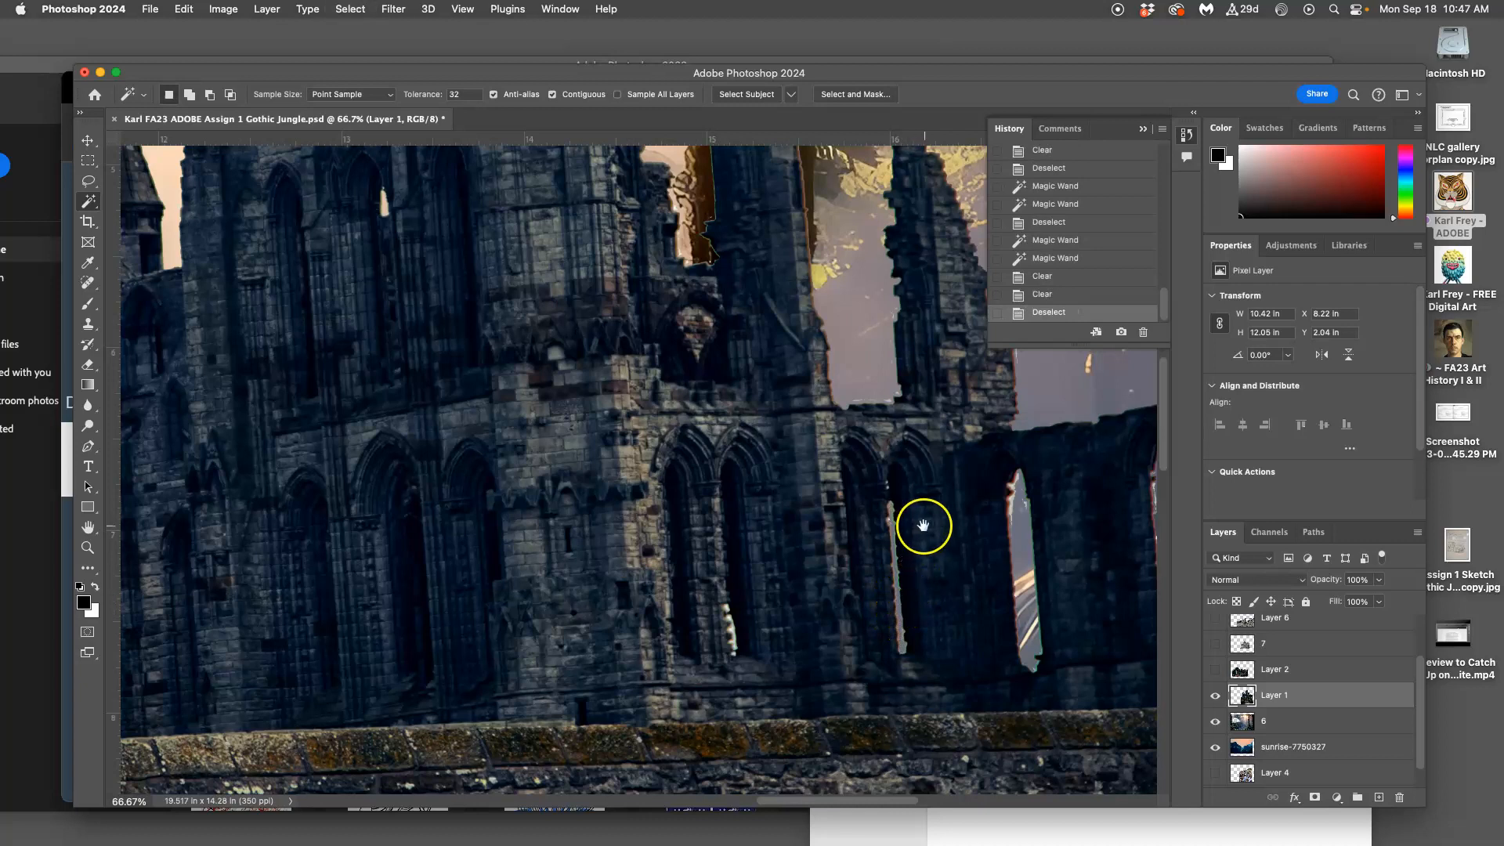
Set up the Eraser with a 30 px brush and 100% opacity for cleaning the gap between the broken towers
{"action": "scroll", "coordinate": [926, 527], "scroll_direction": "right", "scroll_amount": 5}
{"action": "scroll", "coordinate": [926, 527], "scroll_direction": "up", "scroll_amount": 3}
{"action": "scroll", "coordinate": [797, 593], "scroll_direction": "up", "scroll_amount": 5}
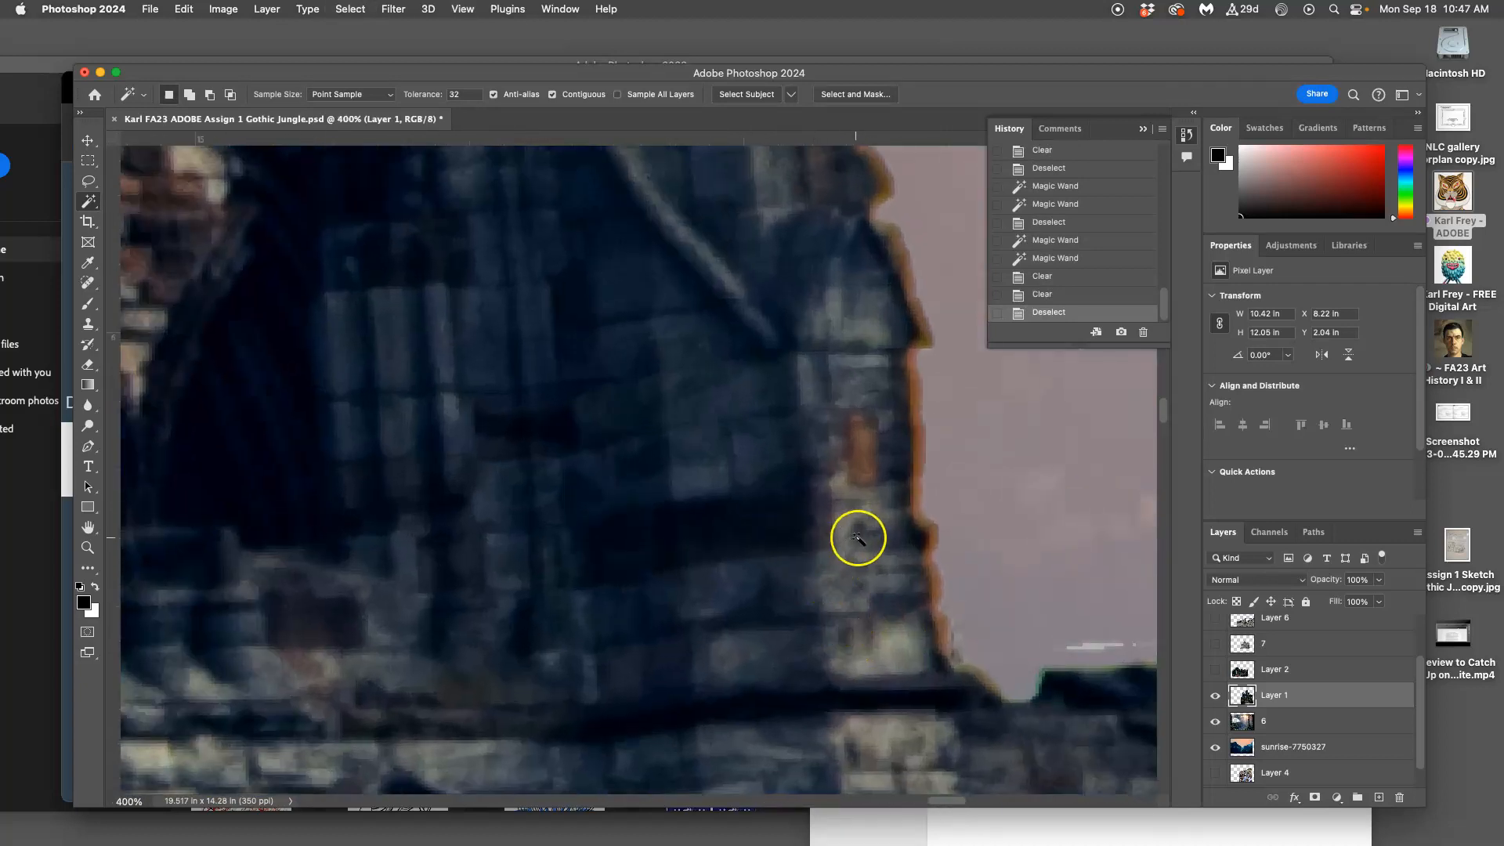
{"action": "left_click_drag", "start_coordinate": [860, 537], "coordinate": [517, 393]}
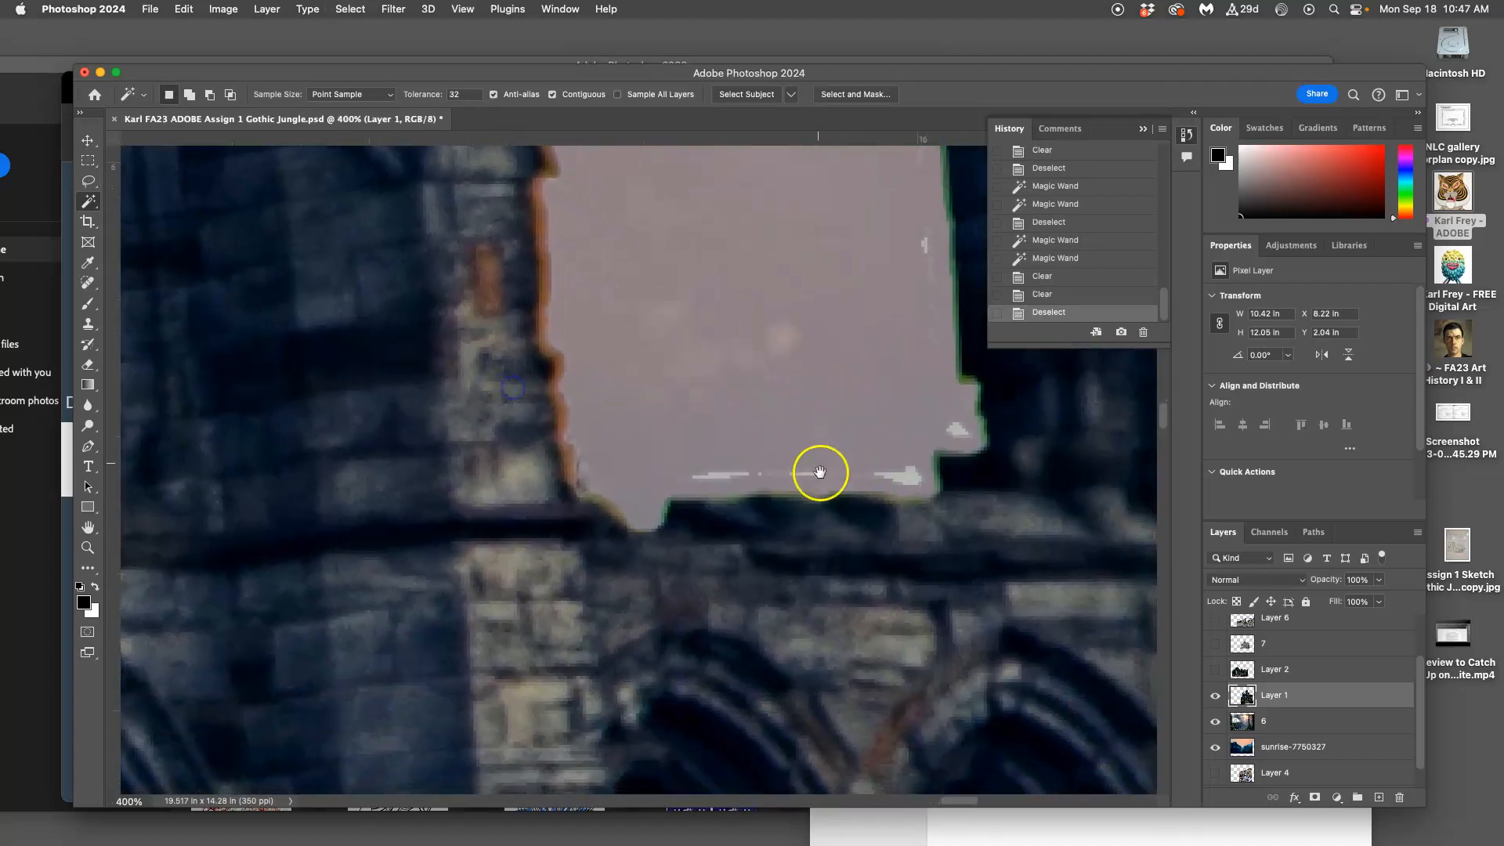
{"action": "left_click", "coordinate": [88, 365]}
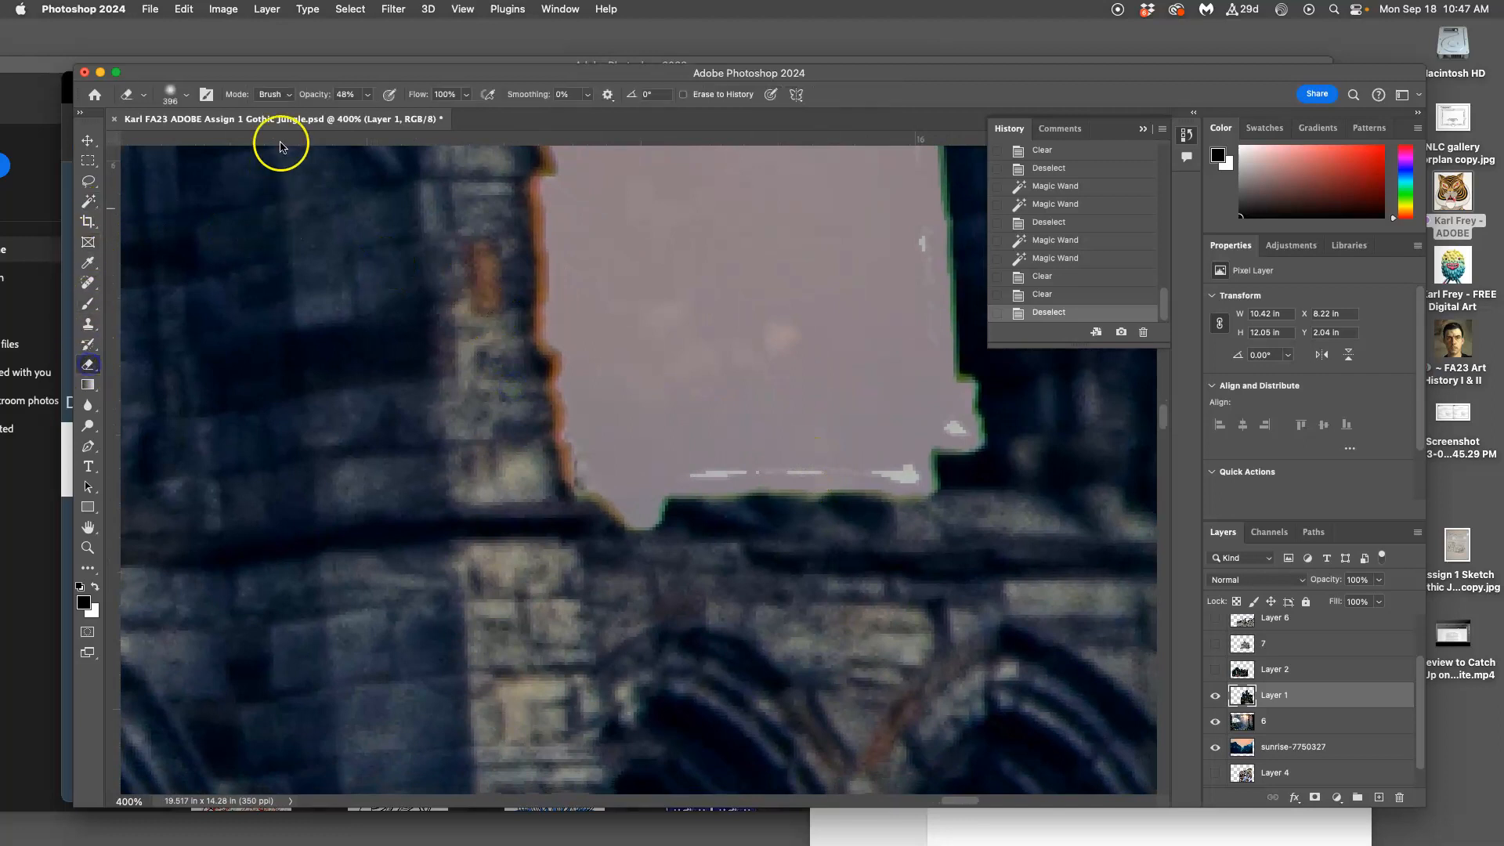
{"action": "left_click", "coordinate": [177, 92]}
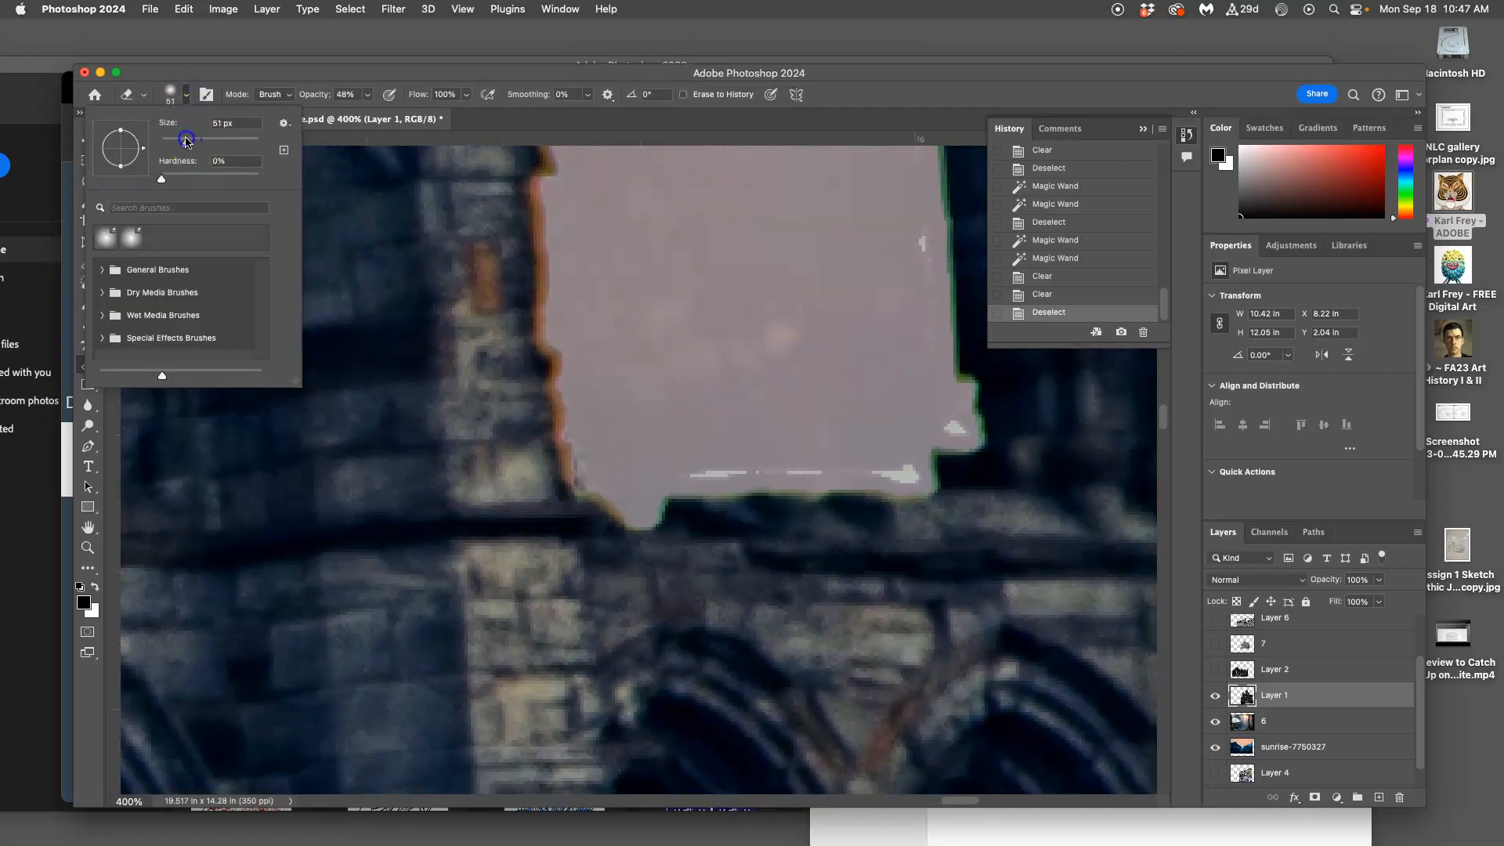
{"action": "left_click", "coordinate": [367, 94]}
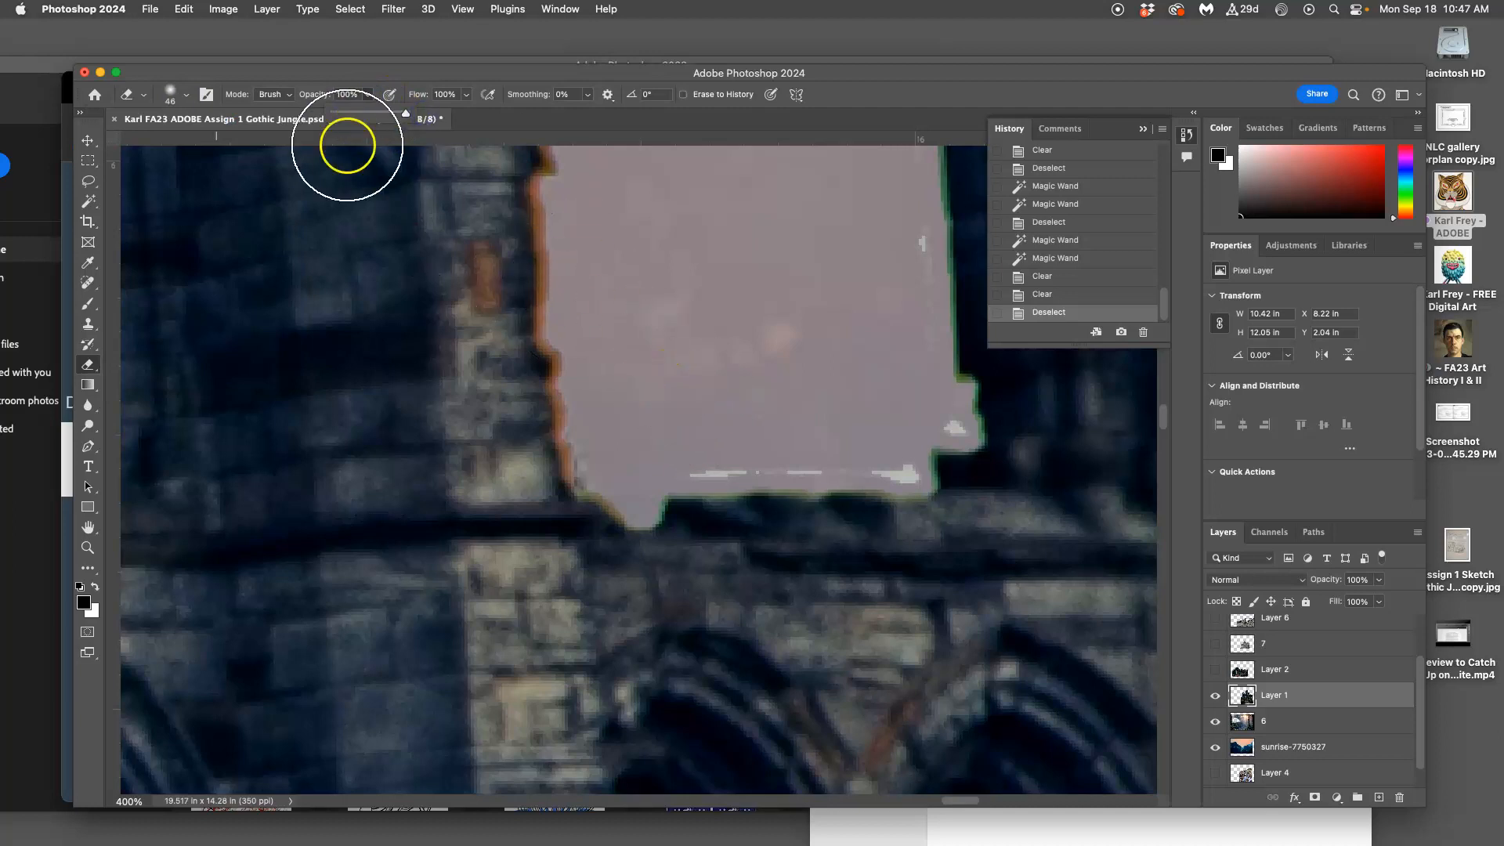
{"action": "left_click", "coordinate": [186, 95]}
{"action": "left_click", "coordinate": [177, 142]}
{"action": "left_click_drag", "start_coordinate": [174, 142], "coordinate": [176, 143]}
Erase the leftover white sky specks along the base and right edge of the gap between the broken towers
{"action": "mouse_move", "coordinate": [765, 462]}
{"action": "left_mouse_down"}
{"action": "mouse_move", "coordinate": [708, 470]}
{"action": "mouse_move", "coordinate": [880, 460]}
{"action": "mouse_move", "coordinate": [907, 476]}
{"action": "mouse_move", "coordinate": [933, 420]}
{"action": "mouse_move", "coordinate": [952, 420]}
{"action": "left_mouse_up"}
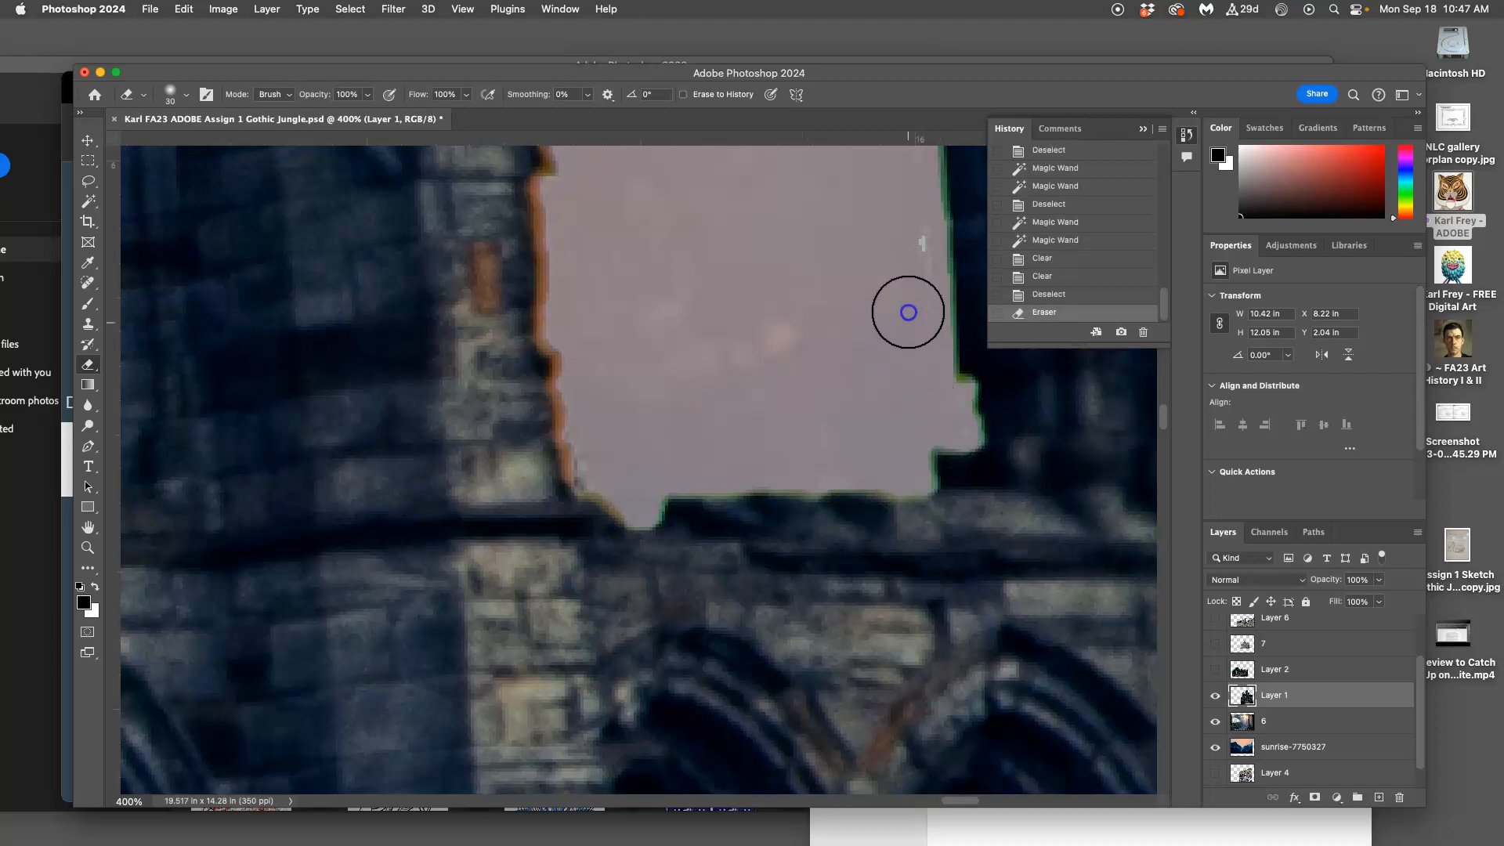
{"action": "left_click", "coordinate": [908, 231]}
{"action": "scroll", "coordinate": [915, 285], "scroll_direction": "up", "scroll_amount": 5}
{"action": "scroll", "coordinate": [915, 285], "scroll_direction": "right", "scroll_amount": 4}
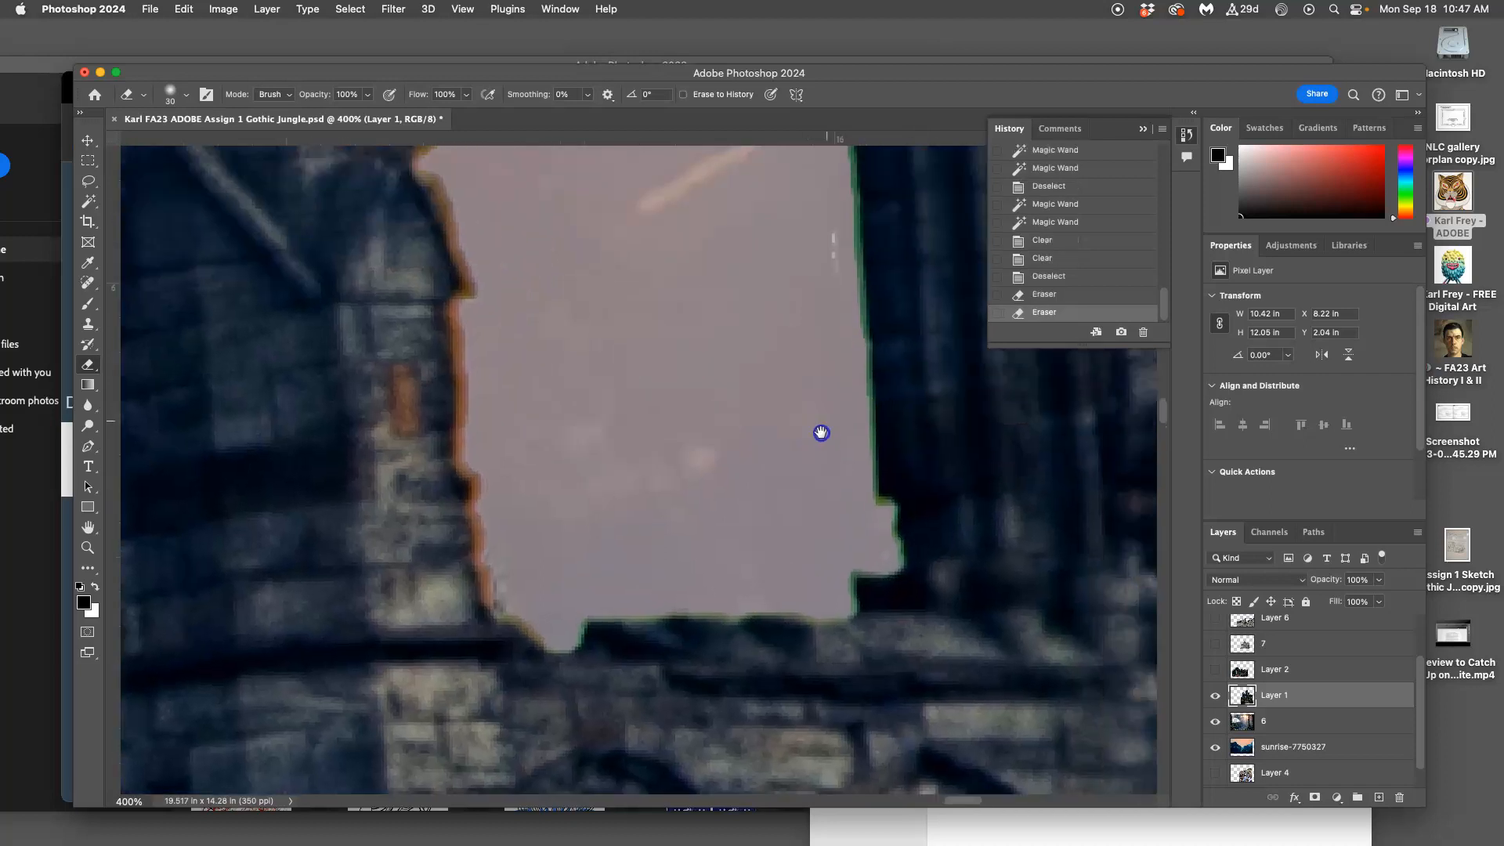
{"action": "left_click", "coordinate": [575, 449]}
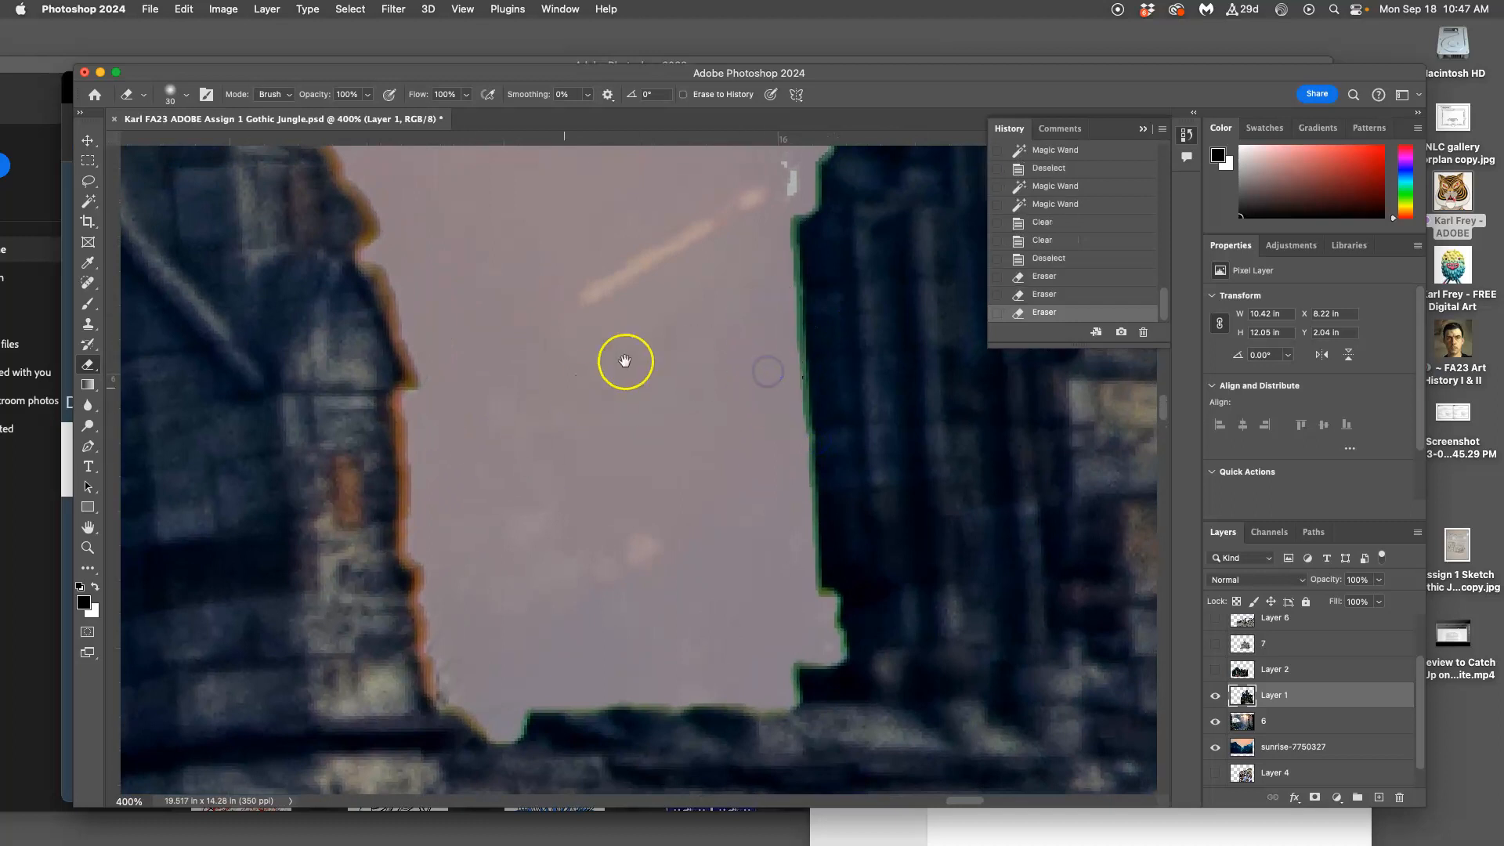
{"action": "scroll", "coordinate": [647, 564], "scroll_direction": "up", "scroll_amount": 10}
{"action": "scroll", "coordinate": [648, 564], "scroll_direction": "right", "scroll_amount": 2}
{"action": "left_click", "coordinate": [712, 527]}
{"action": "scroll", "coordinate": [669, 521], "scroll_direction": "up", "scroll_amount": 8}
{"action": "scroll", "coordinate": [669, 522], "scroll_direction": "up", "scroll_amount": 6}
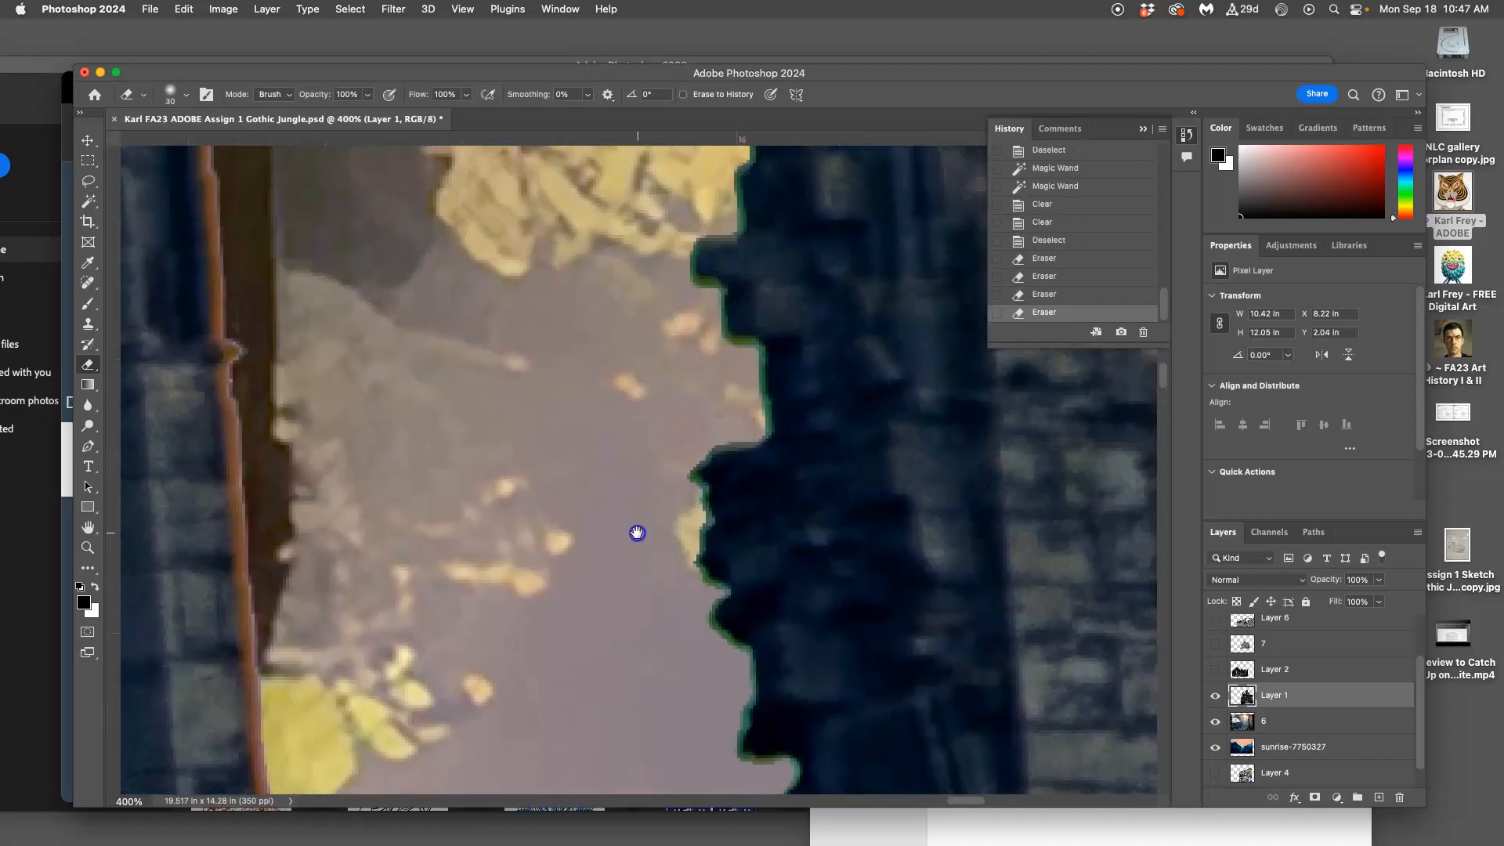
Erase the light leftover fringe along the upper right edge of the tall broken tower on Layer 1
{"action": "scroll", "coordinate": [637, 446], "scroll_direction": "up", "scroll_amount": 10}
{"action": "left_click_drag", "start_coordinate": [604, 481], "coordinate": [709, 509]}
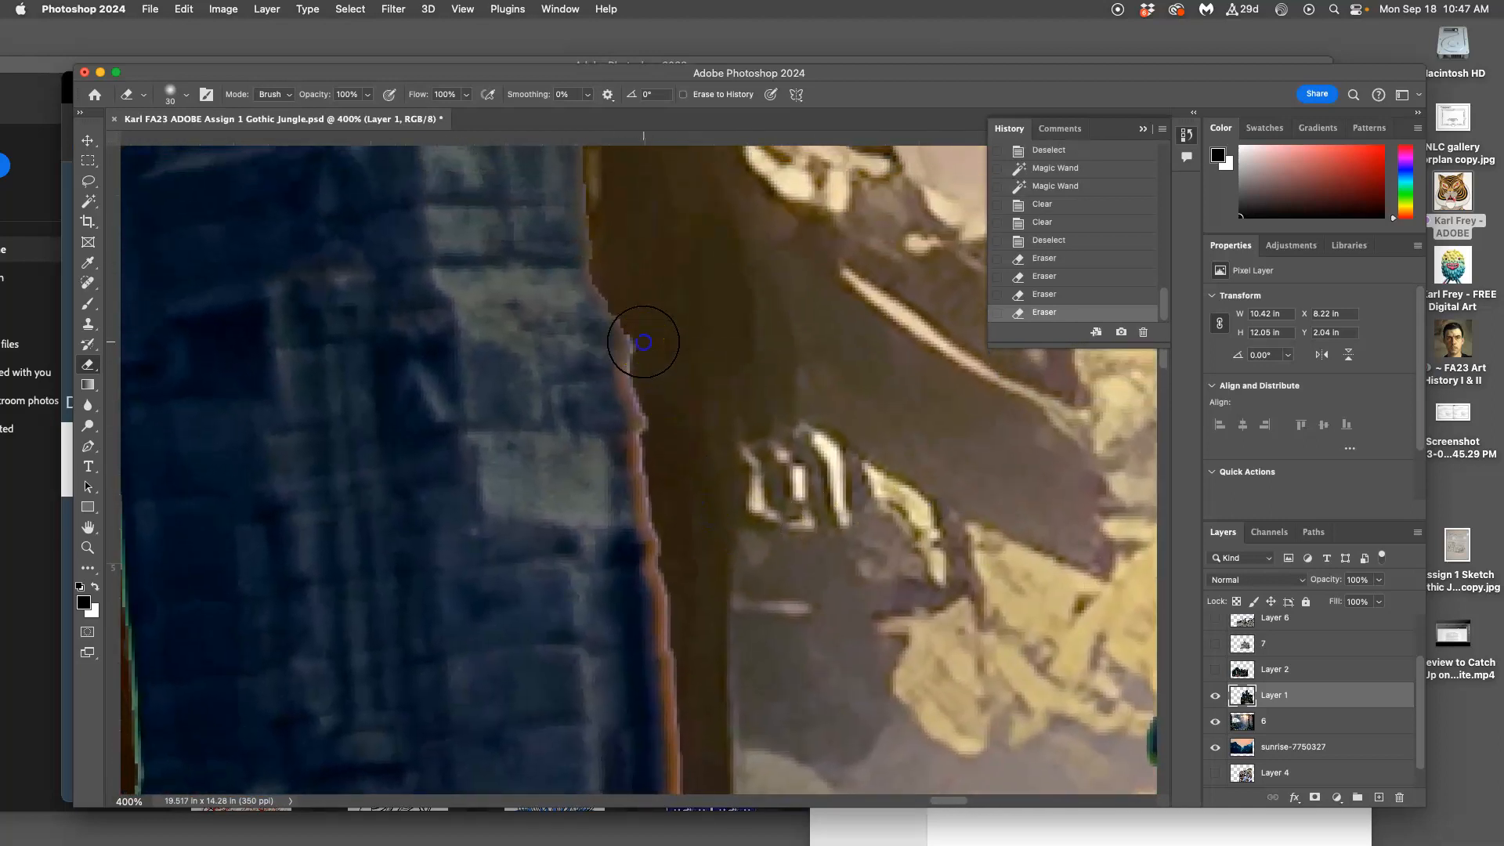
{"action": "left_click", "coordinate": [608, 202]}
{"action": "left_click_drag", "start_coordinate": [736, 346], "coordinate": [645, 255]}
{"action": "left_click_drag", "start_coordinate": [764, 529], "coordinate": [646, 367]}
{"action": "left_click_drag", "start_coordinate": [602, 589], "coordinate": [540, 524]}
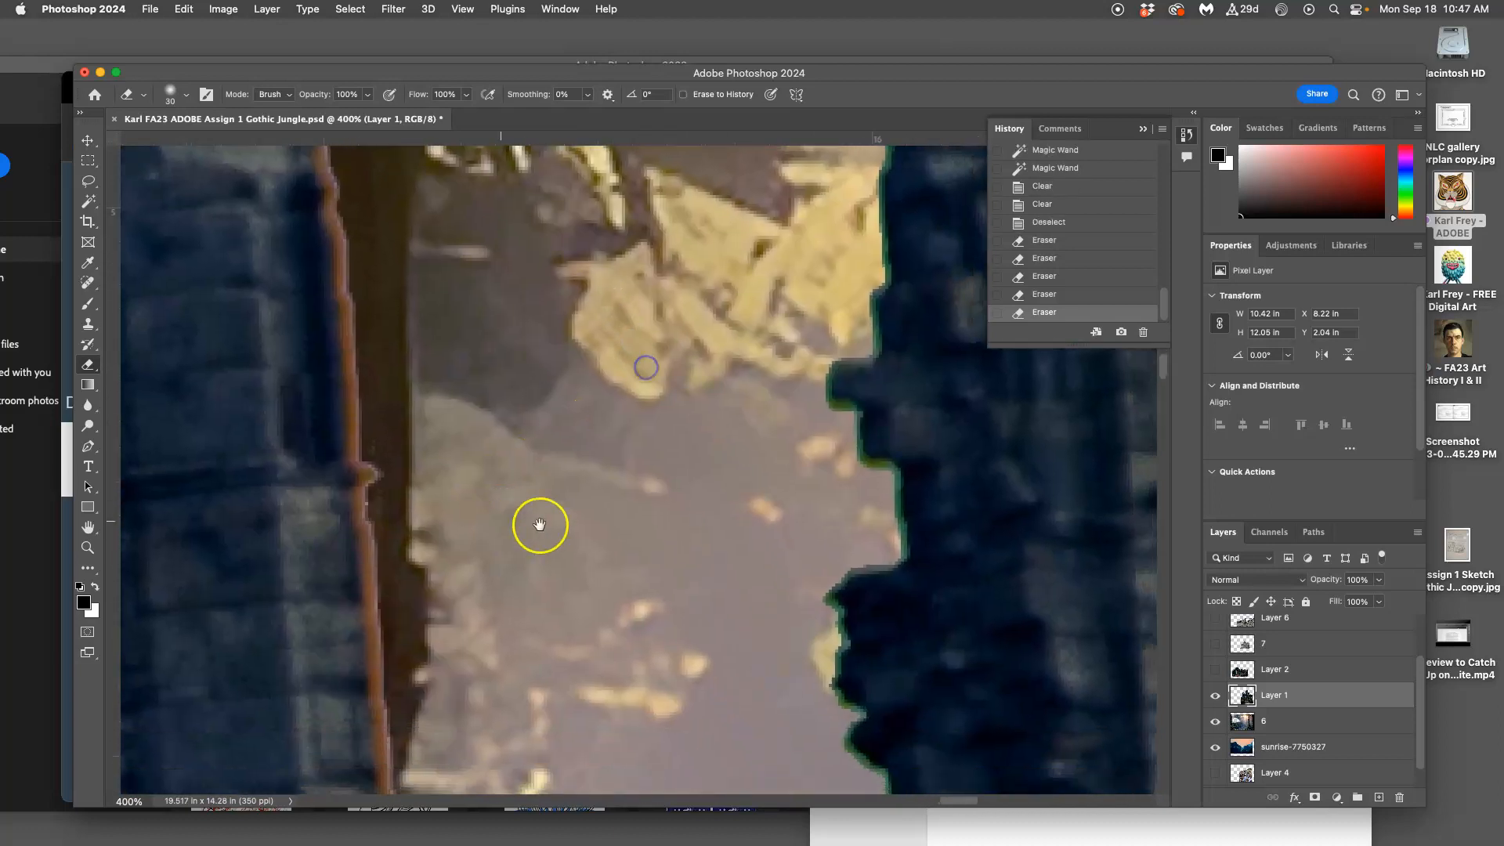
Select all the cleared areas on Layer 1 using the Magic Wand with Contiguous off, and open Select and Mask
{"action": "key", "text": "super+minus"}
{"action": "key", "text": "super+minus"}
{"action": "key", "text": "super+minus"}
{"action": "key", "text": "super+minus"}
{"action": "key", "text": "super+minus"}
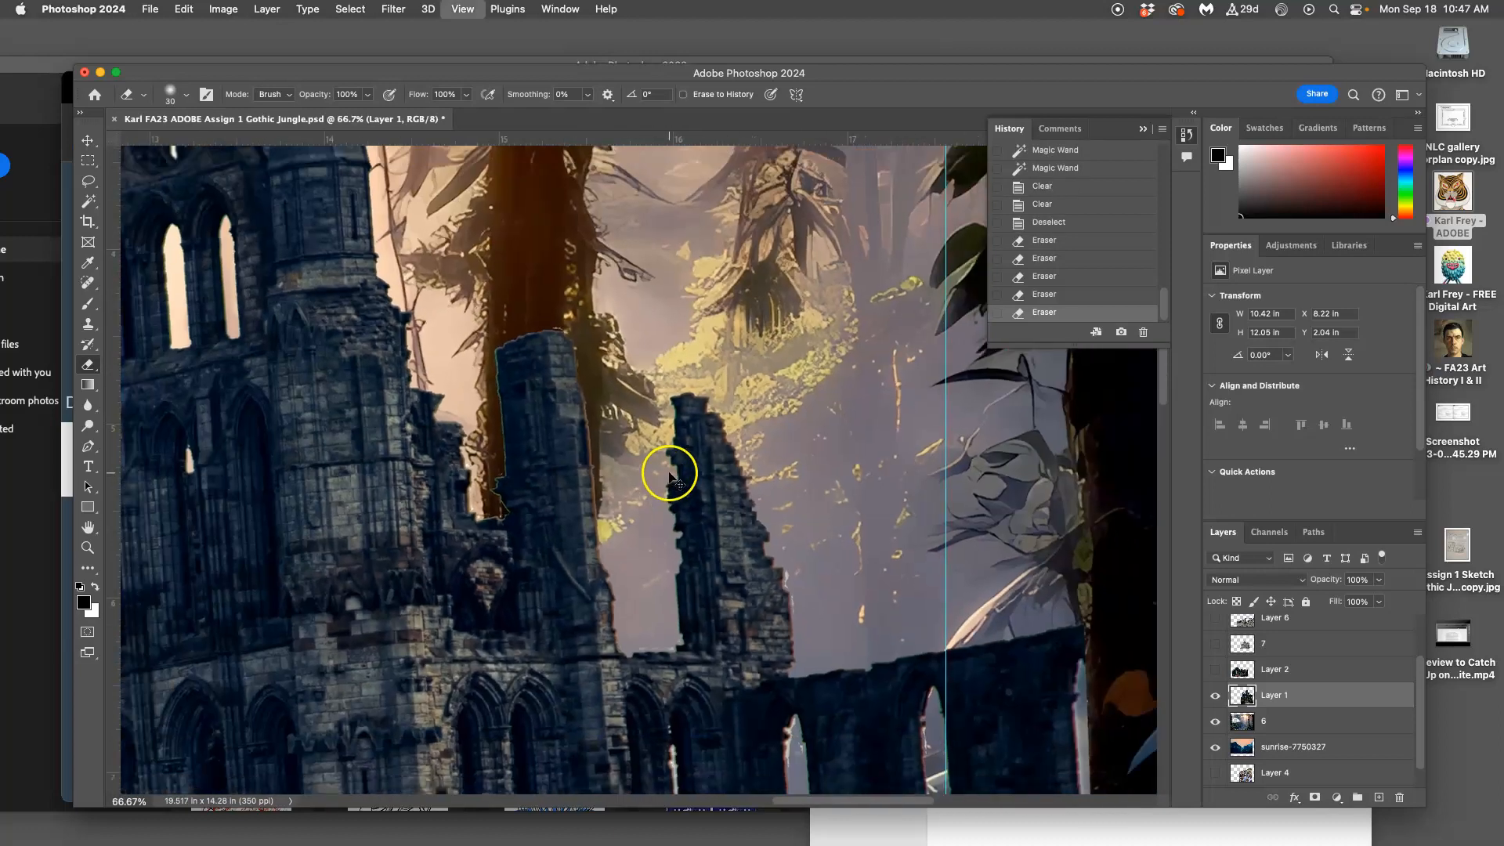
{"action": "key", "text": "super+minus"}
{"action": "left_click_drag", "start_coordinate": [715, 336], "coordinate": [630, 333]}
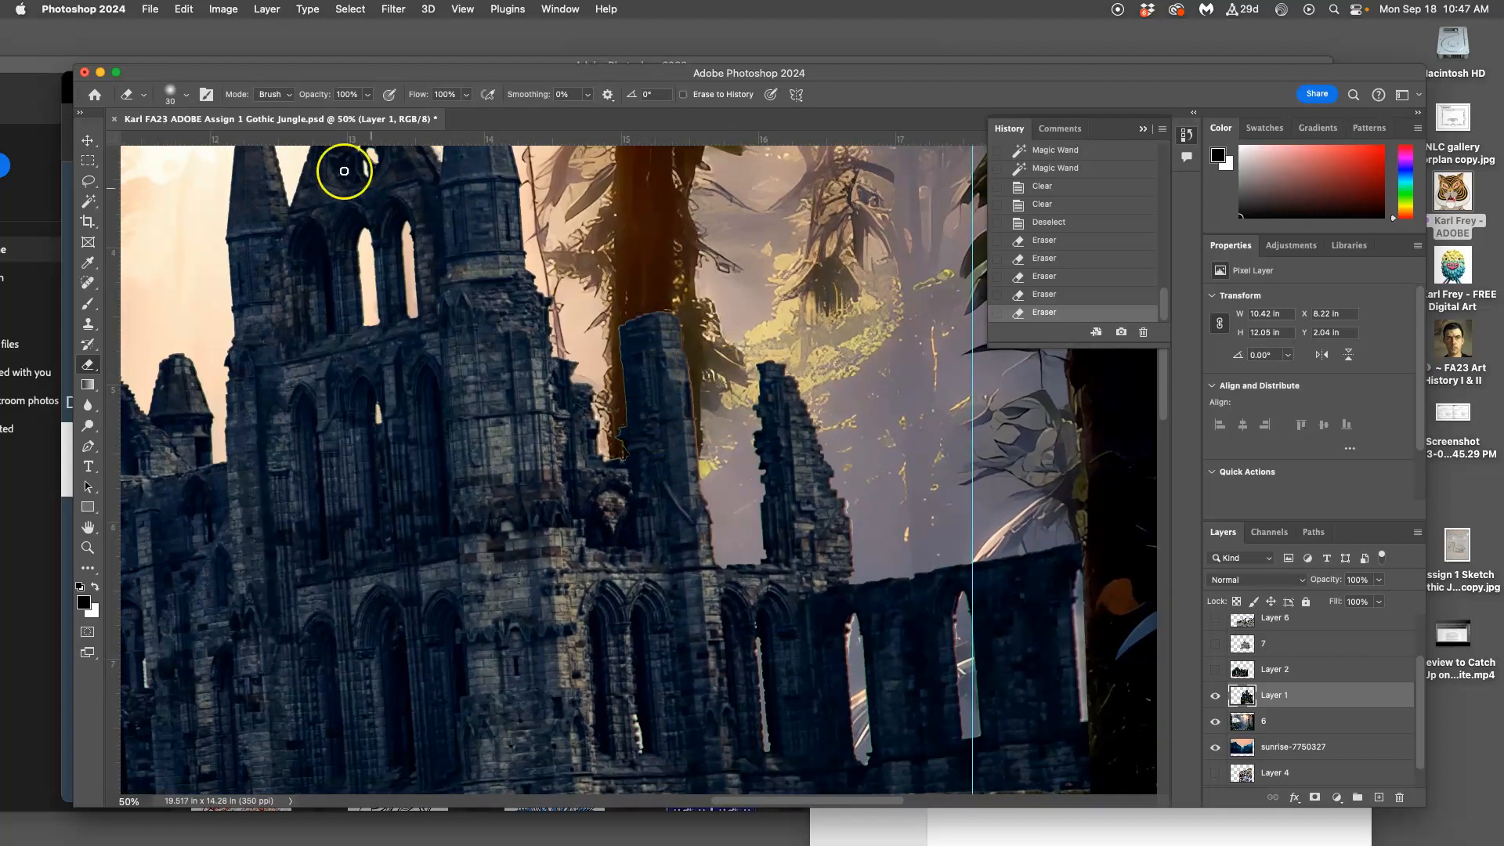
{"action": "left_click", "coordinate": [89, 202]}
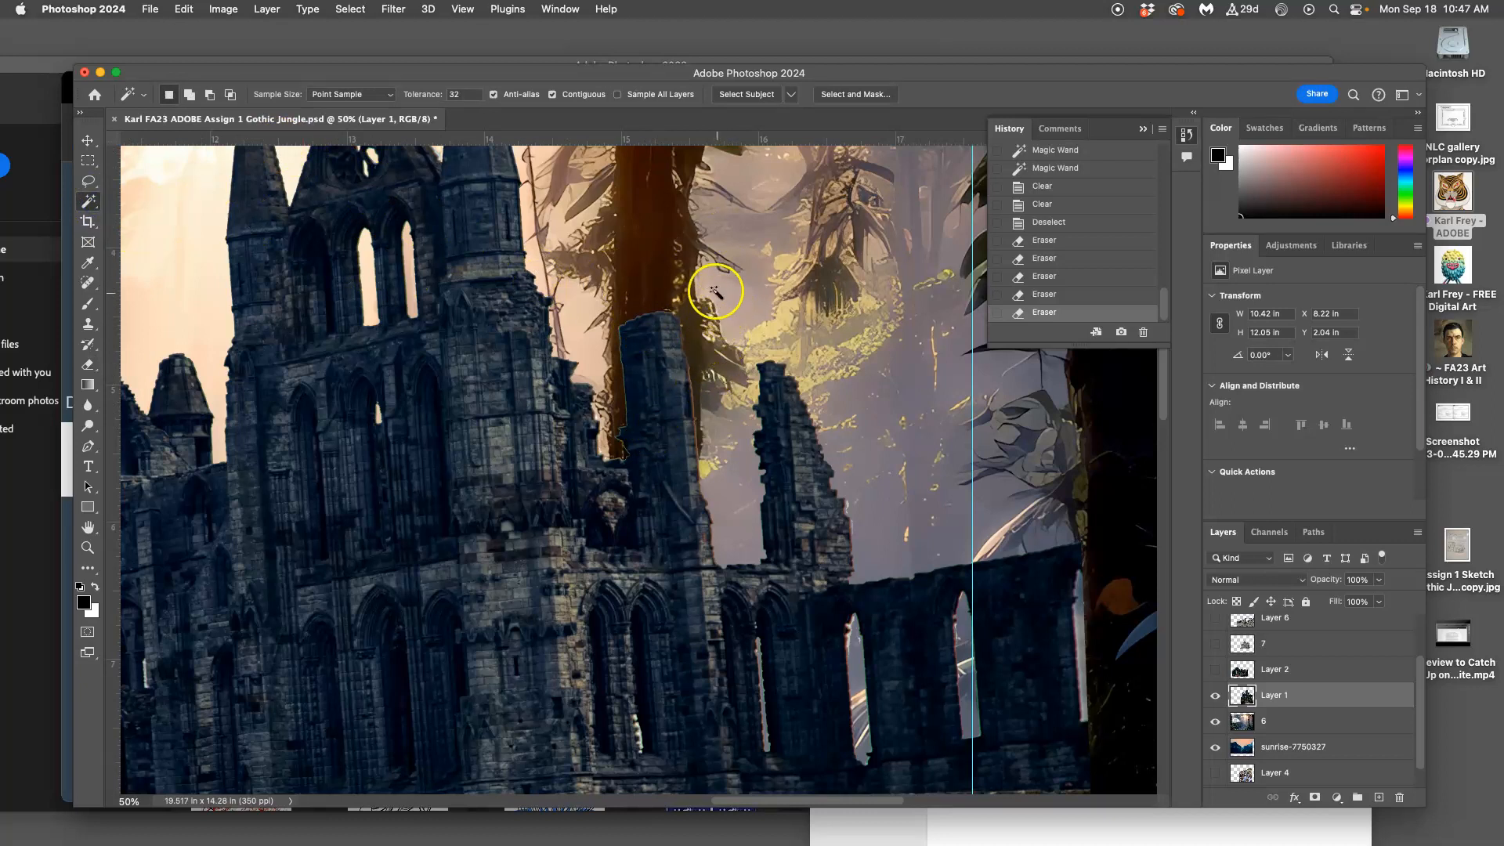
{"action": "left_click", "coordinate": [718, 330]}
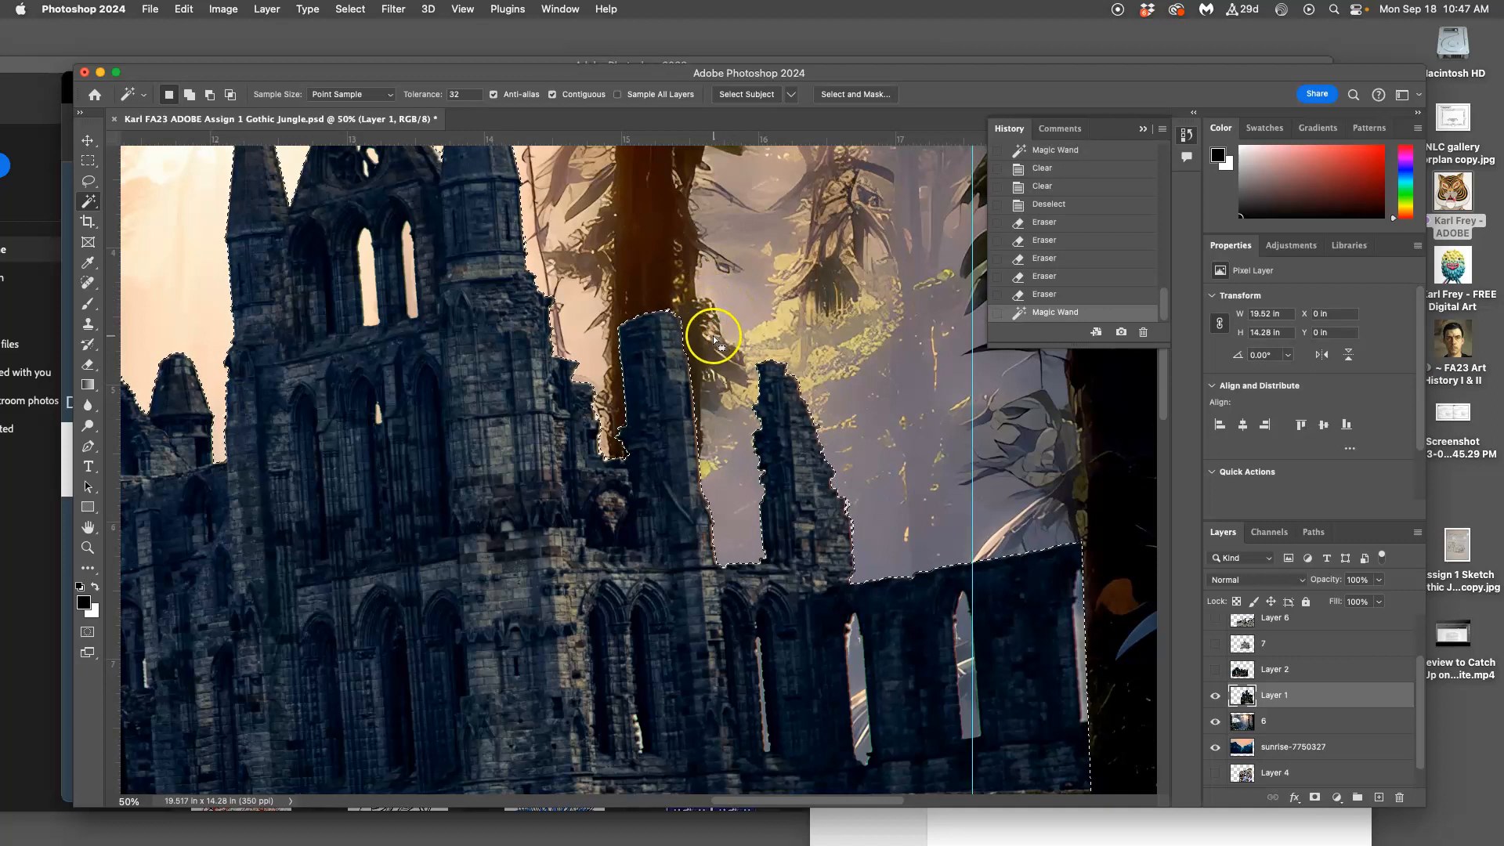
{"action": "left_click", "coordinate": [552, 95]}
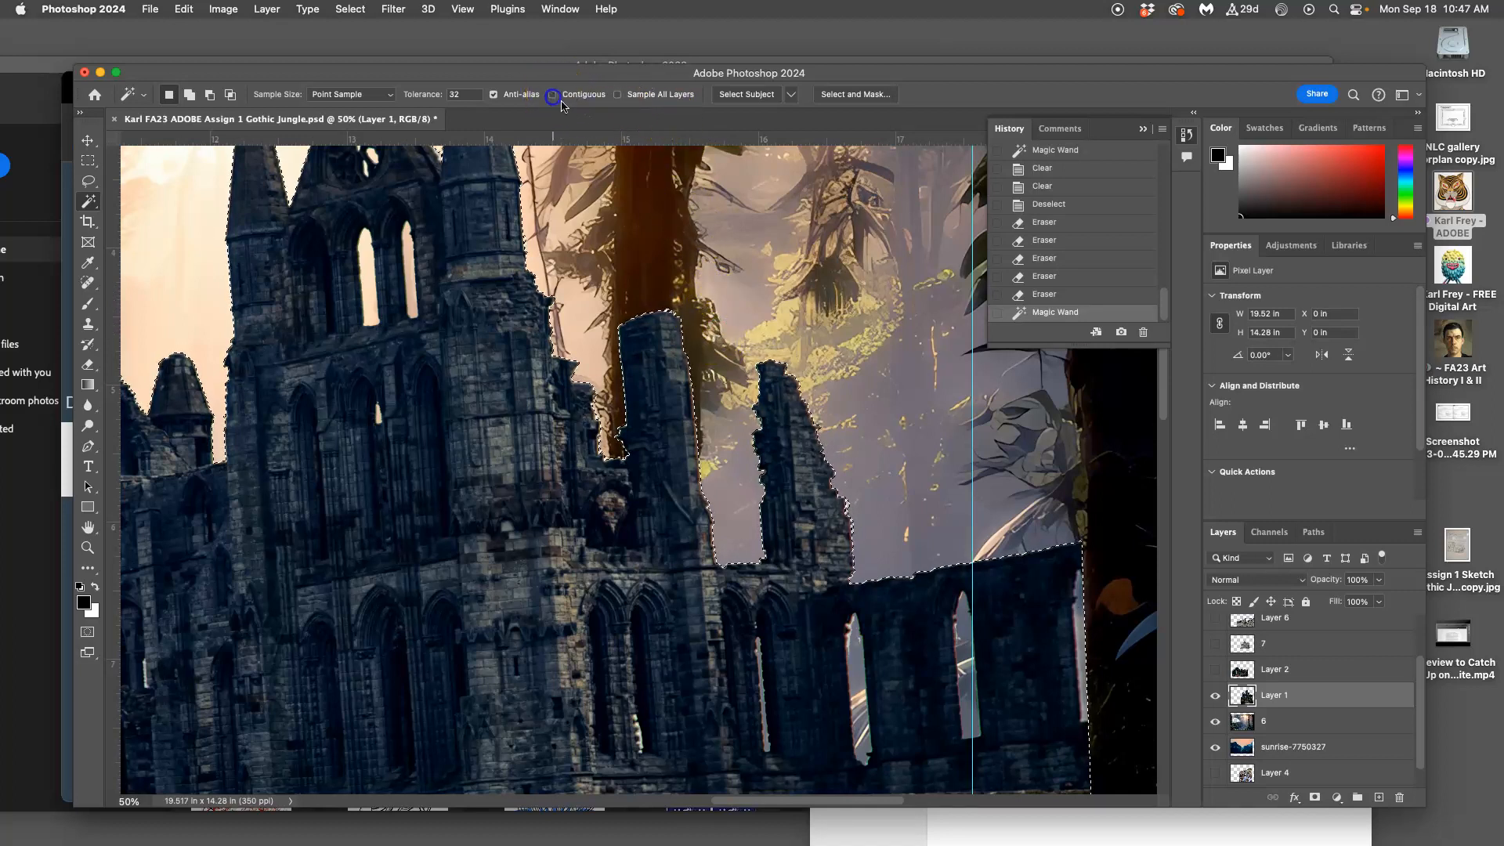
{"action": "key", "text": "super+d"}
{"action": "left_click", "coordinate": [617, 279]}
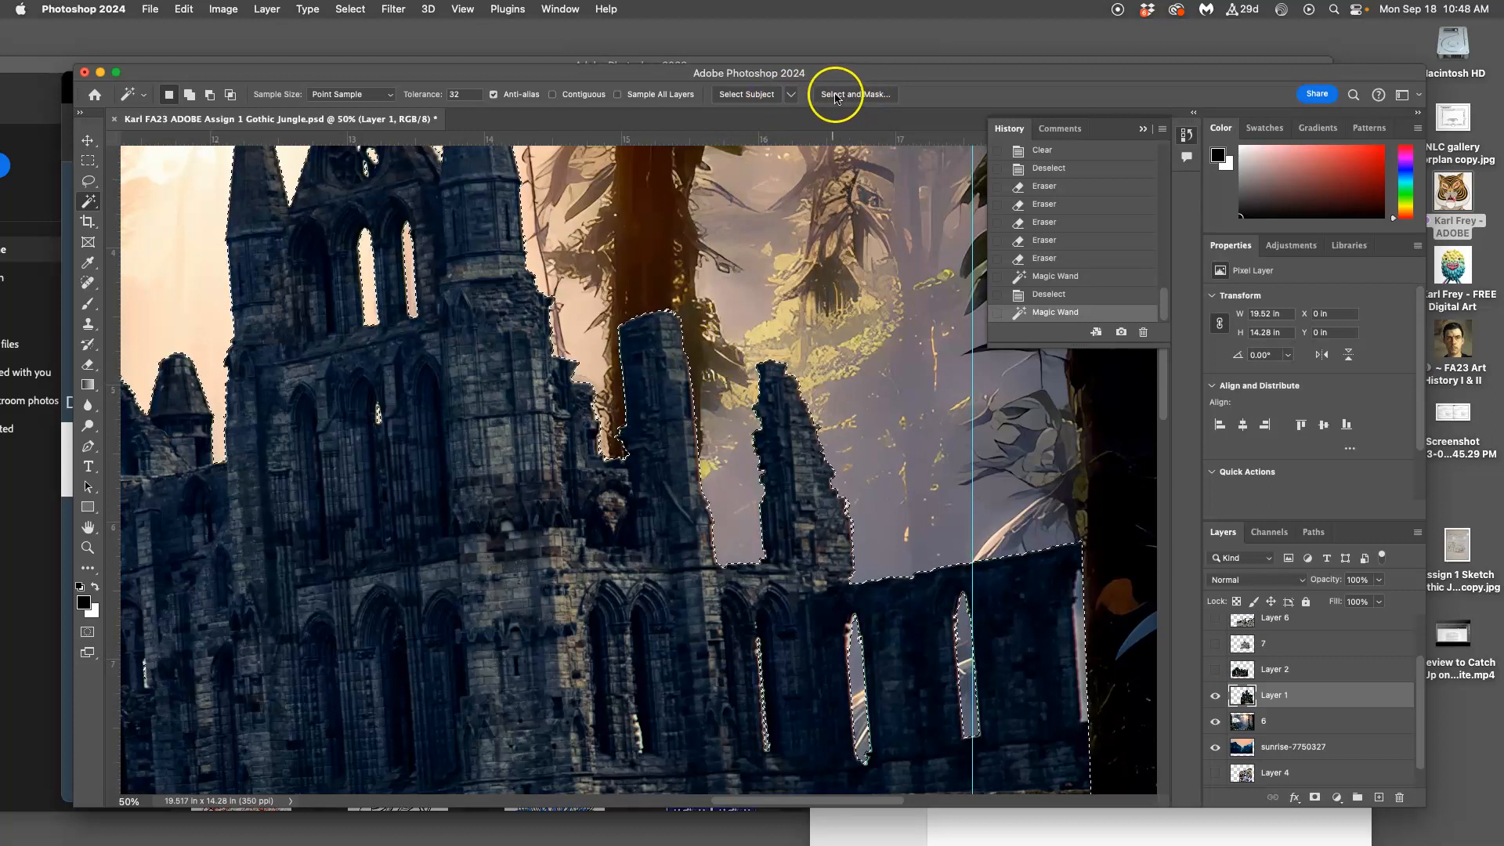
{"action": "left_click", "coordinate": [862, 96]}
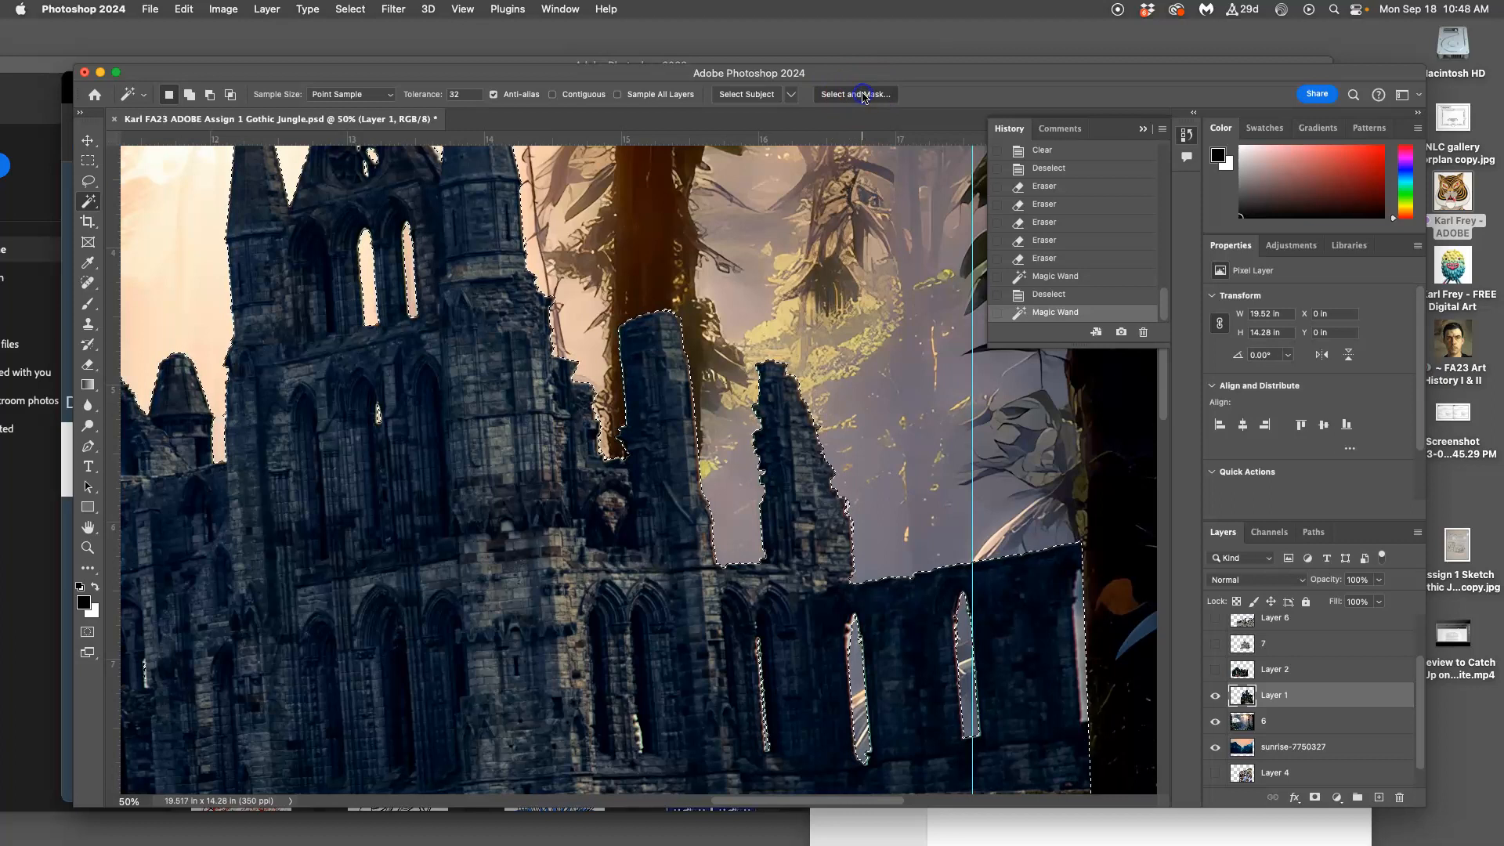